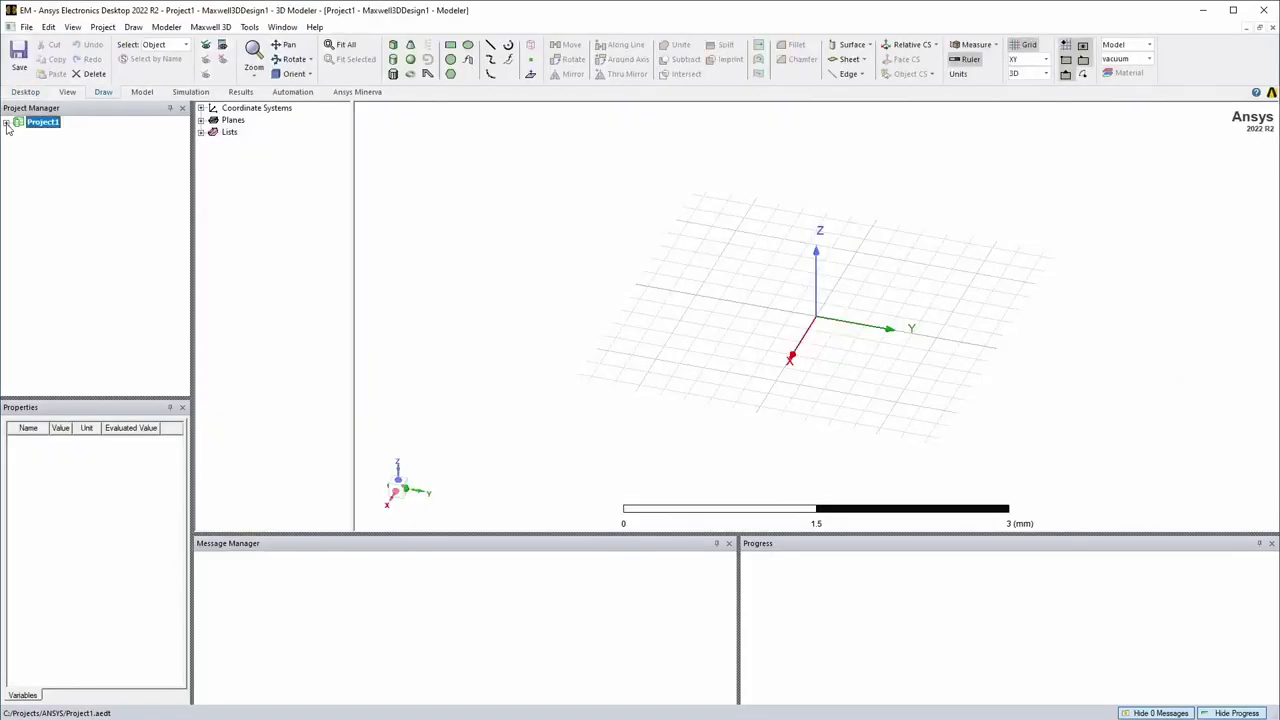
Step: Expand Project1 and Maxwell3DDesign1 in the project tree and look over the Maxwell design types
left_click(6, 122)
left_click(19, 134)
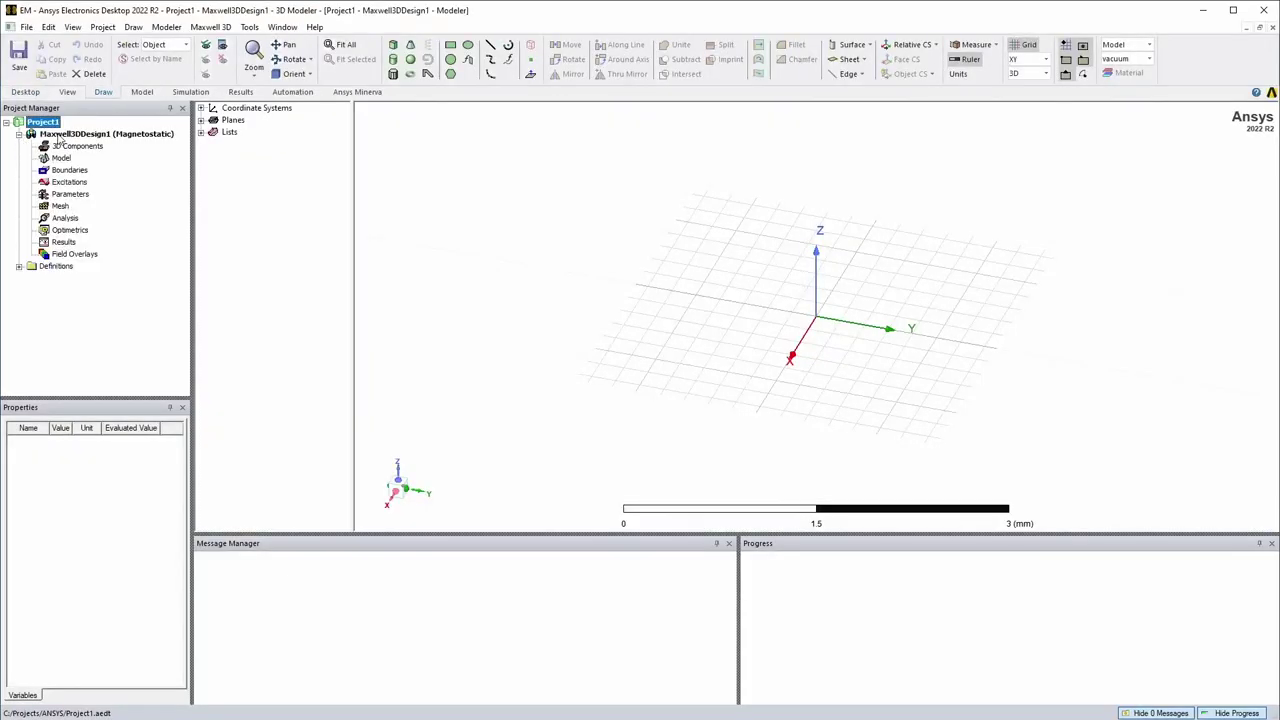
left_click(25, 91)
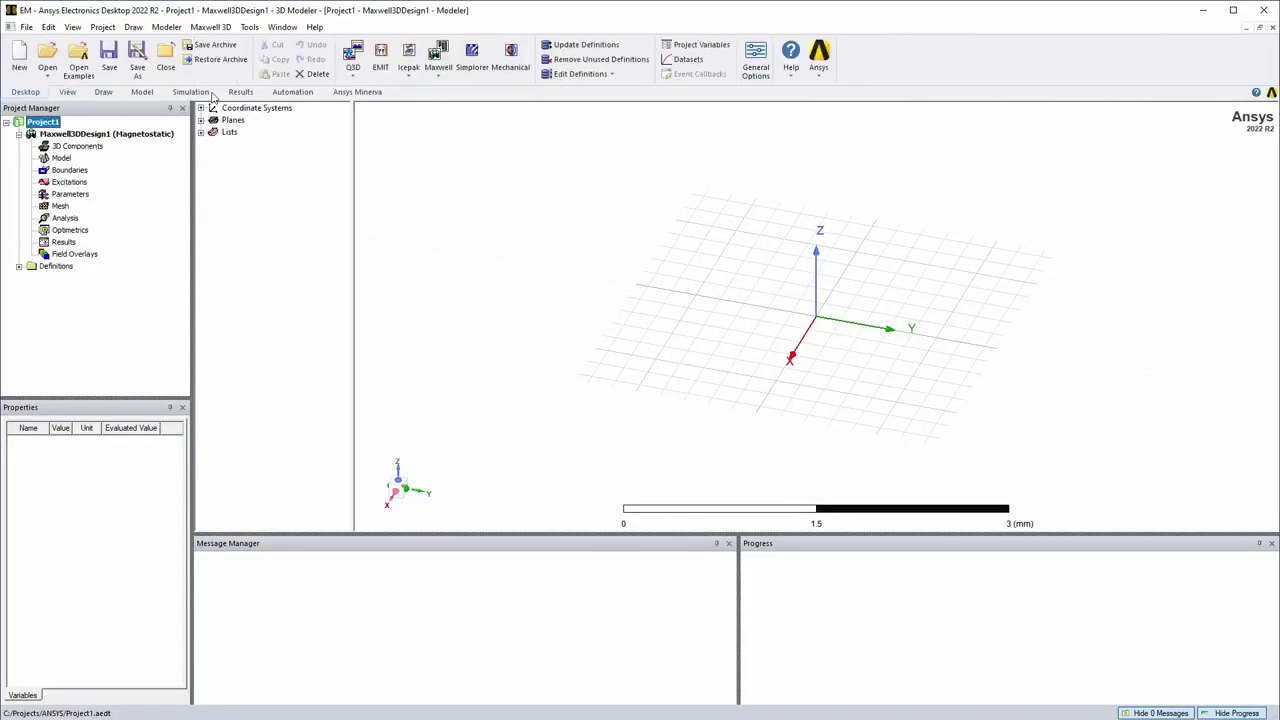
left_click(440, 75)
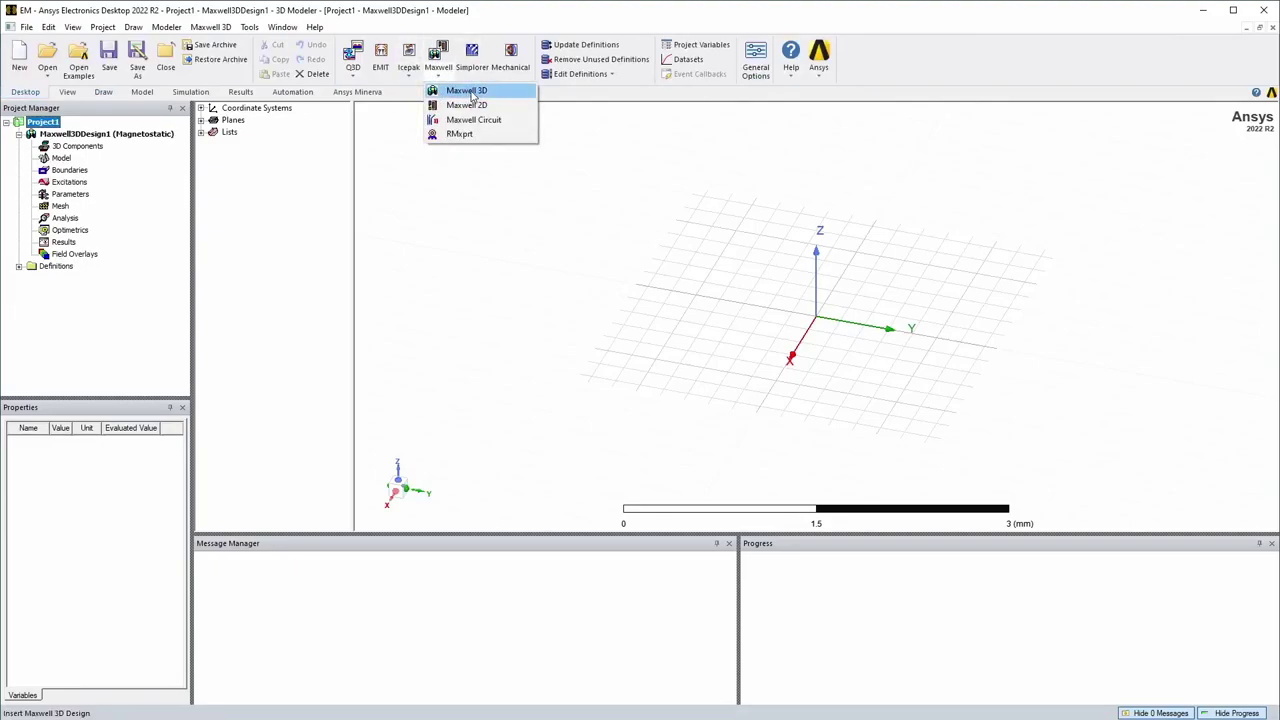
Step: Check the design's Magnetostatic solution type and cancel without changing it
right_click(70, 134)
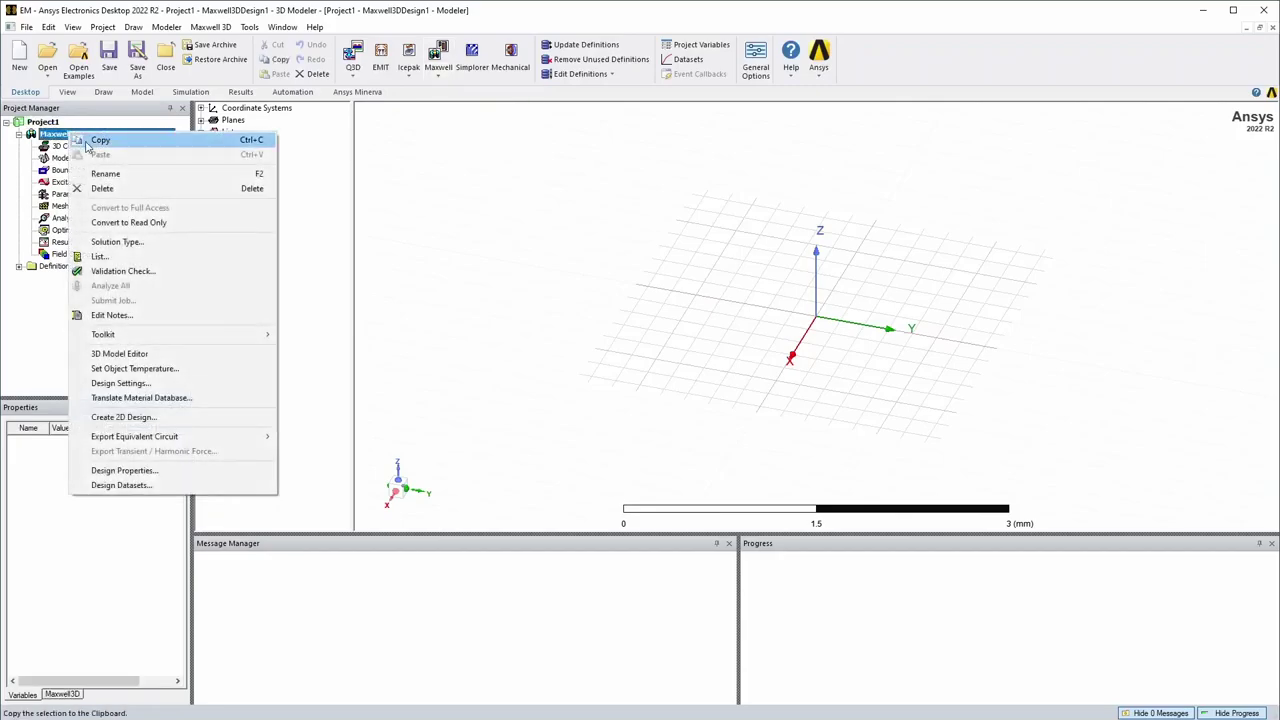
left_click(115, 241)
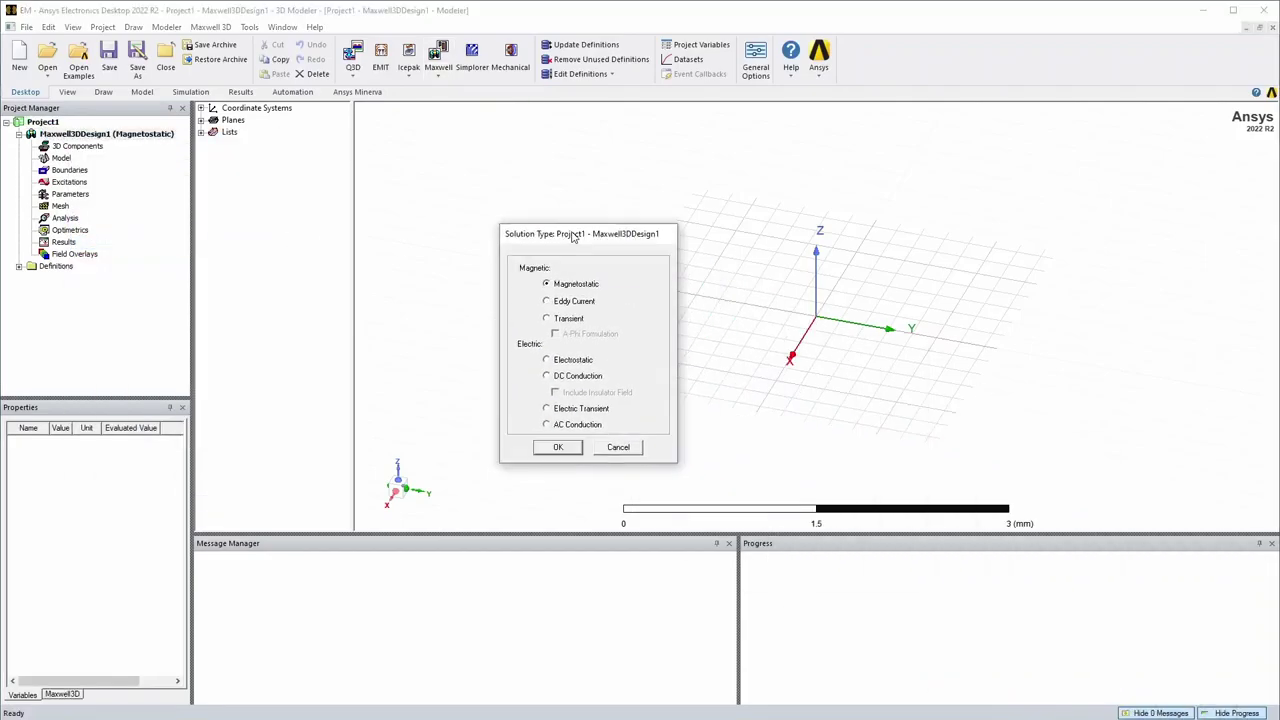
left_click_drag(545, 225, 396, 167)
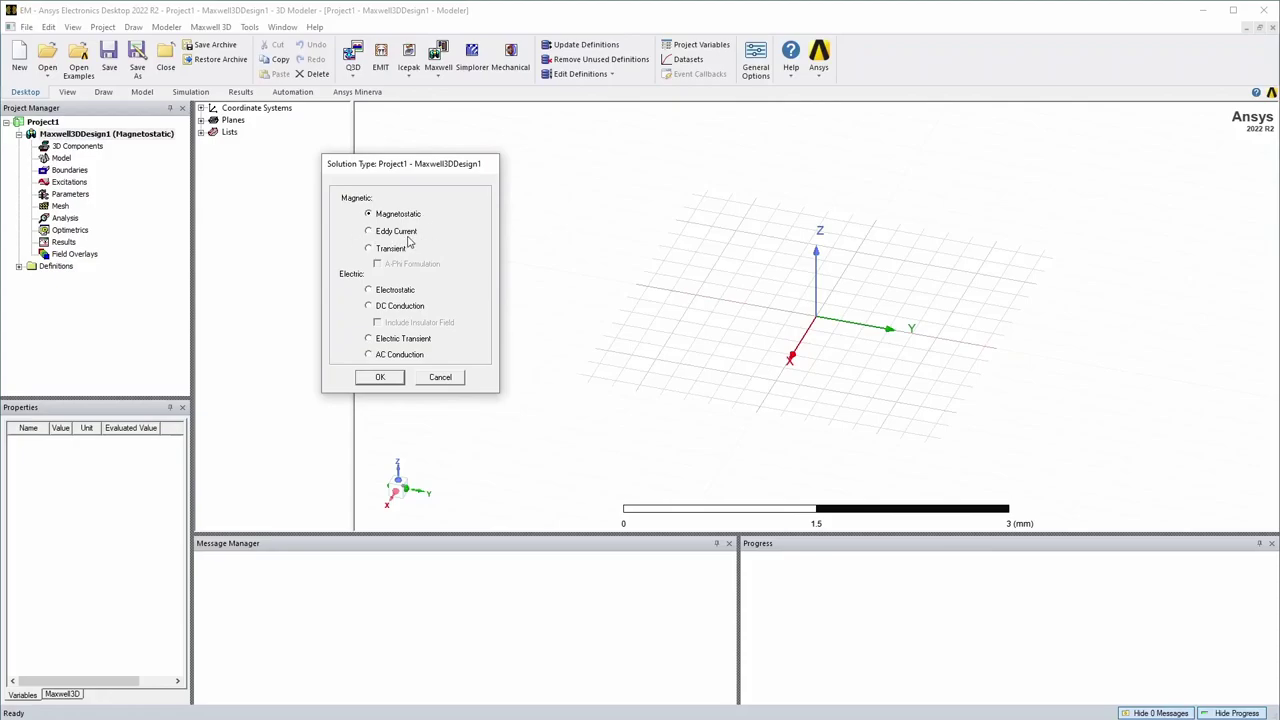
left_click(440, 378)
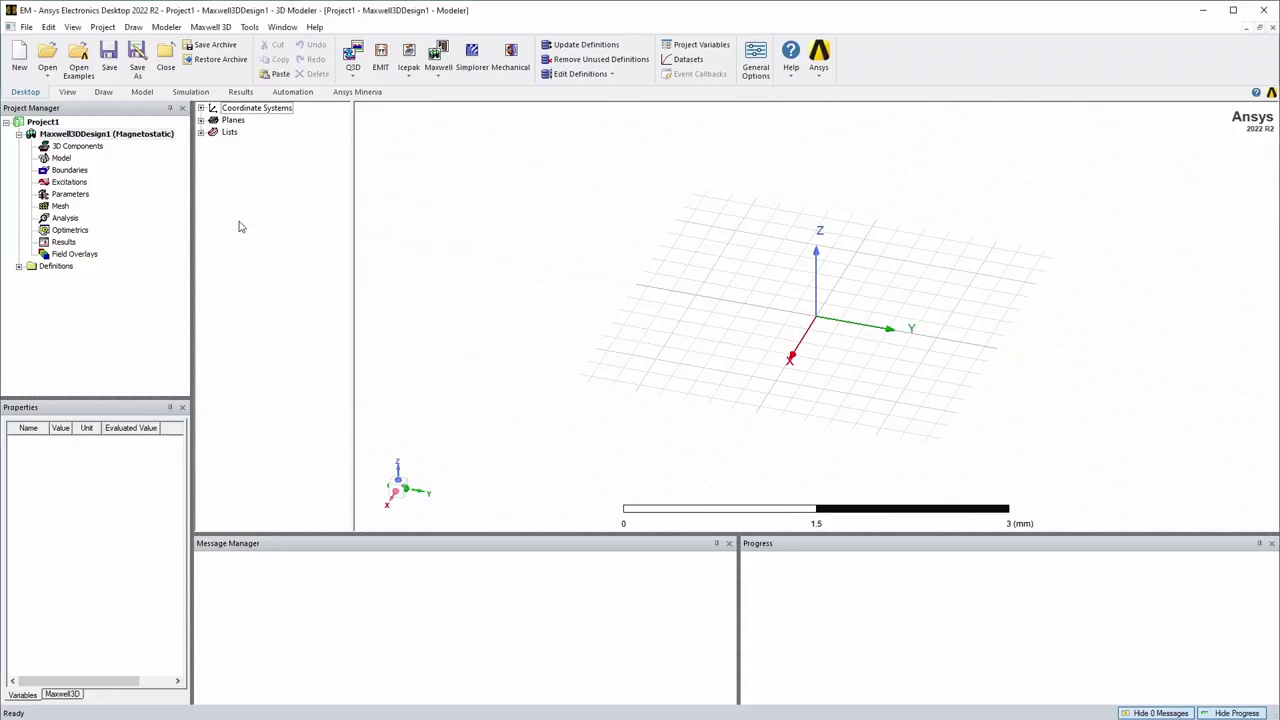
Step: Open Project1's Project Variables and start a new variable in the Add Property form
right_click(37, 124)
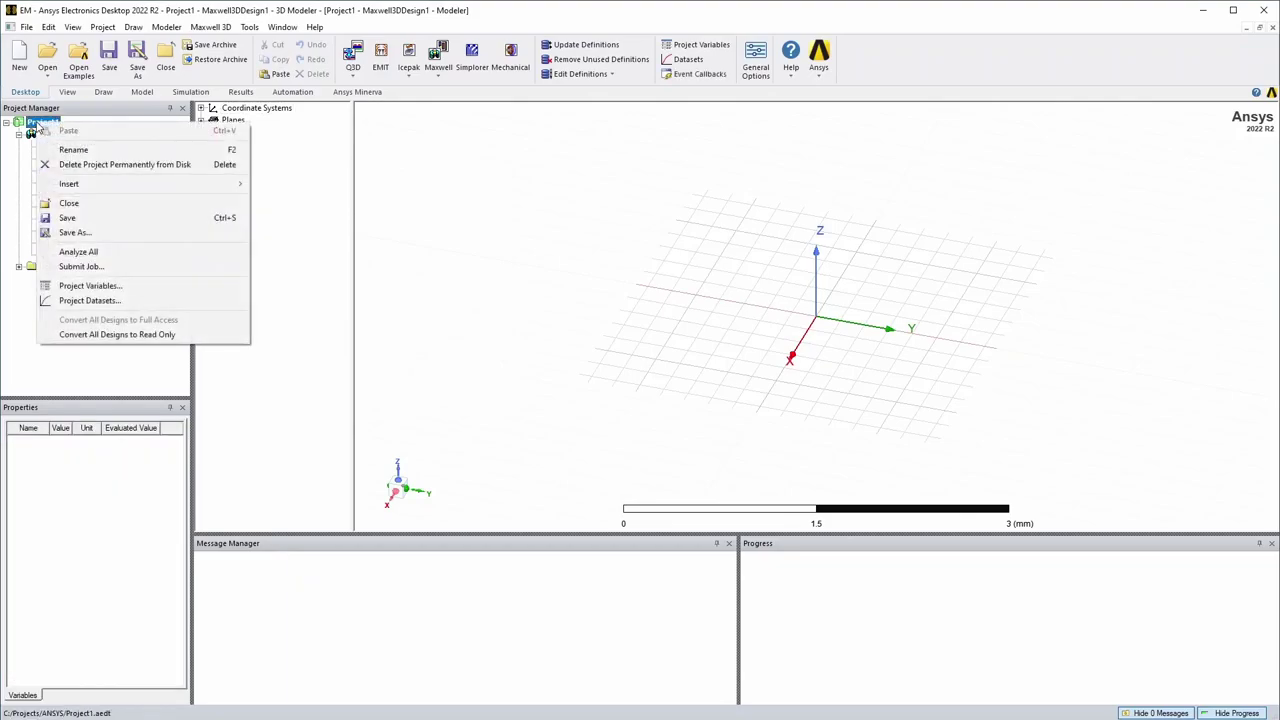
left_click(88, 287)
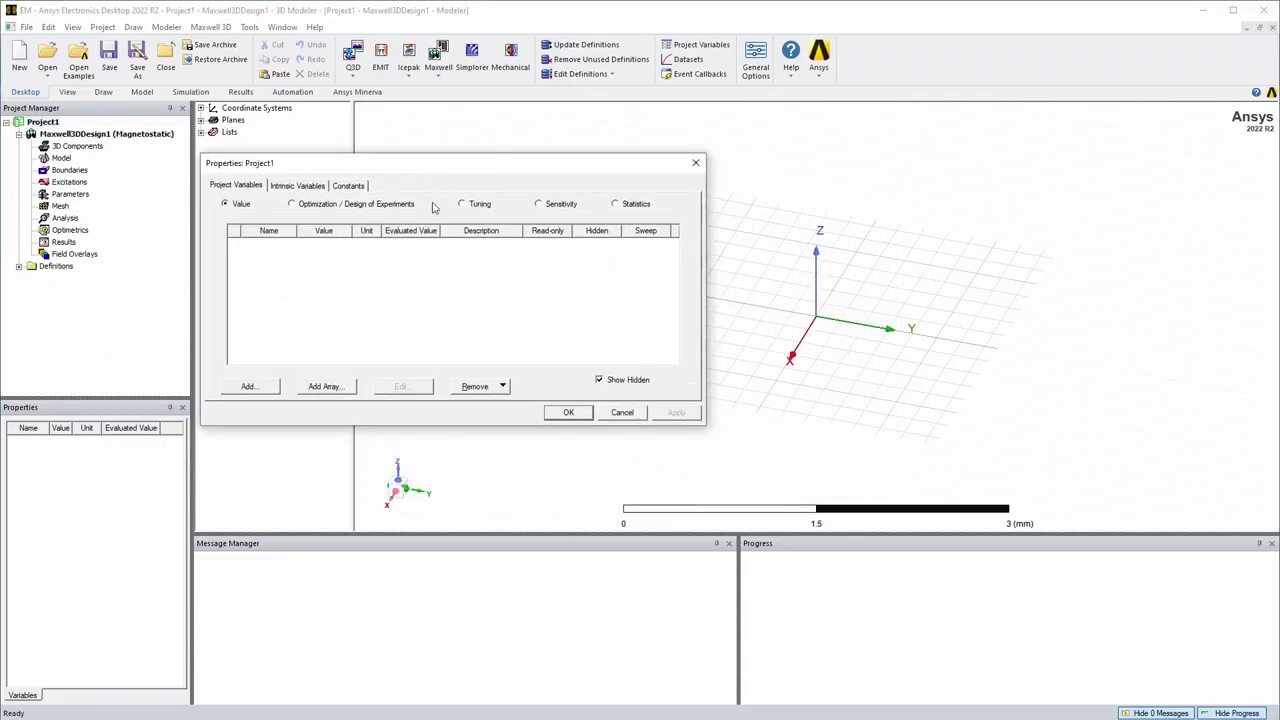
left_click(250, 387)
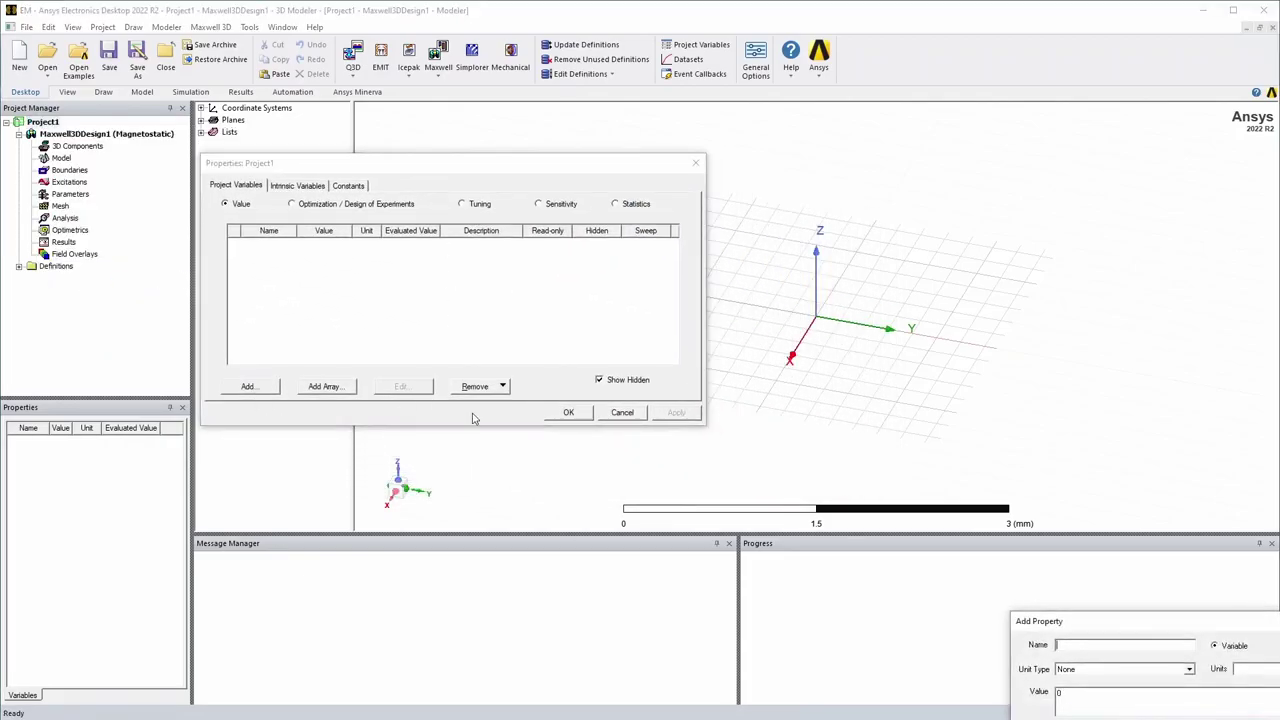
left_click_drag(1153, 620, 302, 327)
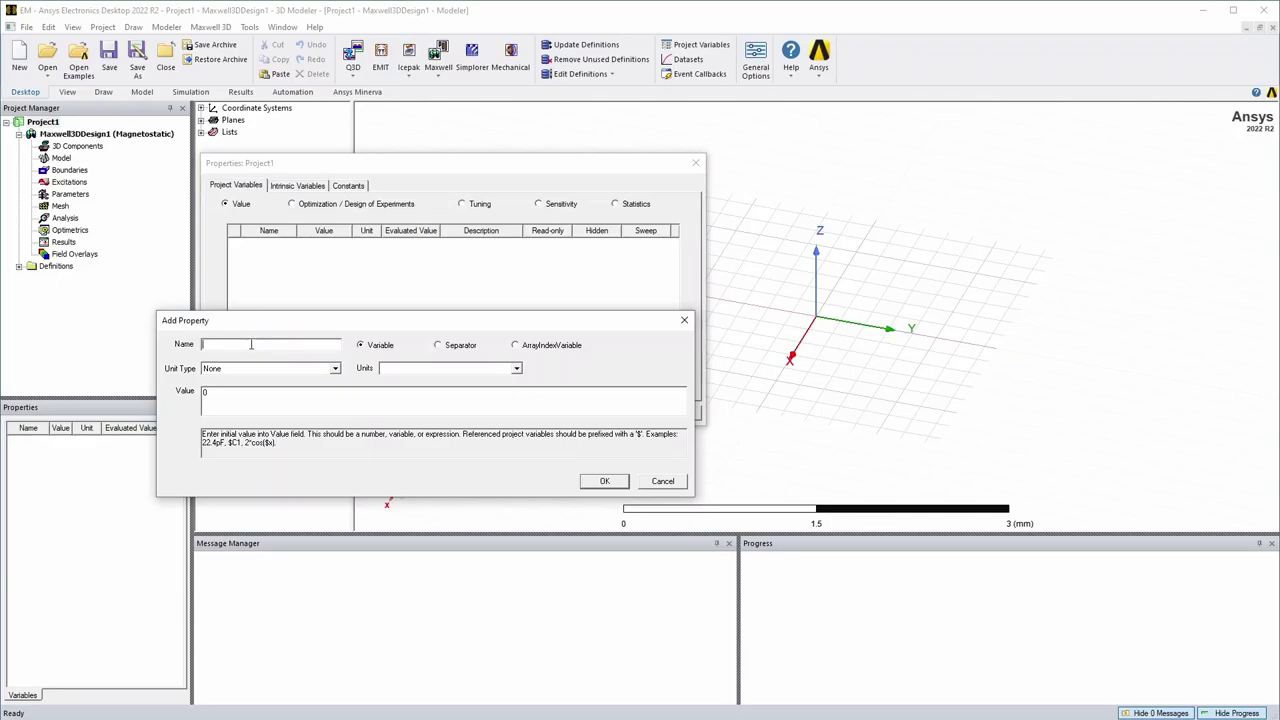
Step: Look up the core dimensions on the C055047A2 datasheet PDF, then return to the form
left_click(860, 717)
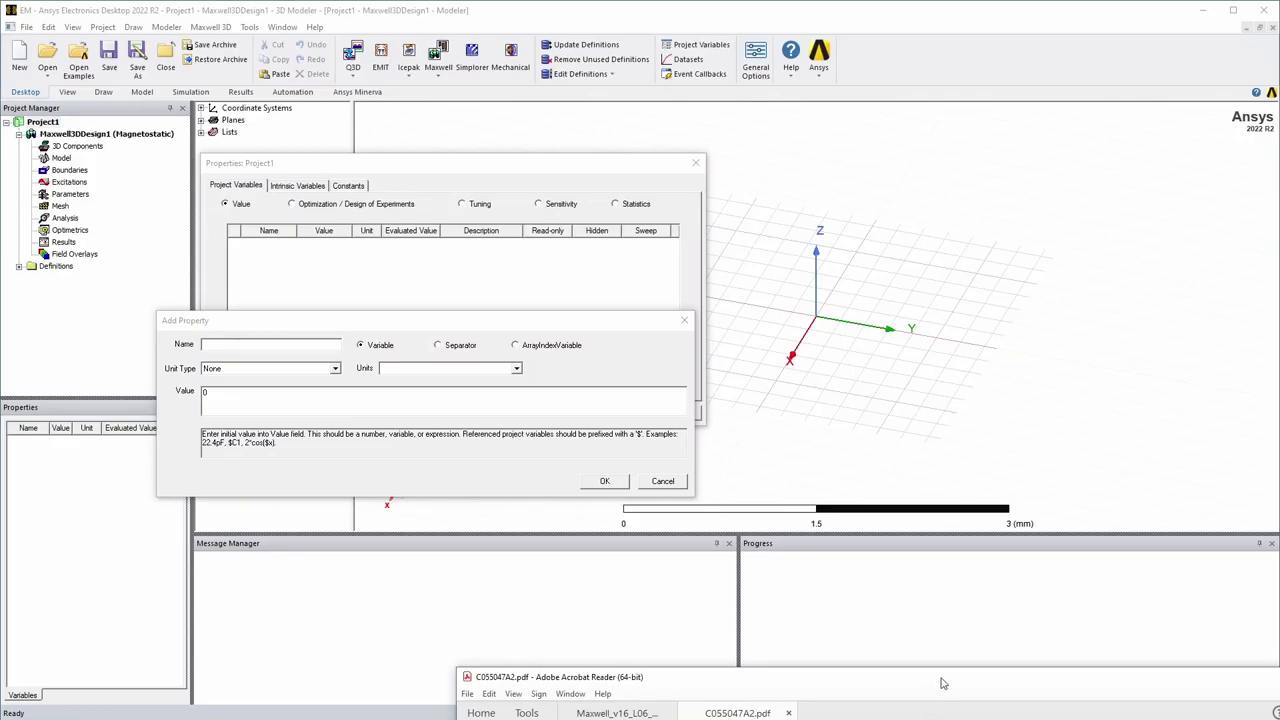
left_click_drag(928, 677, 914, 100)
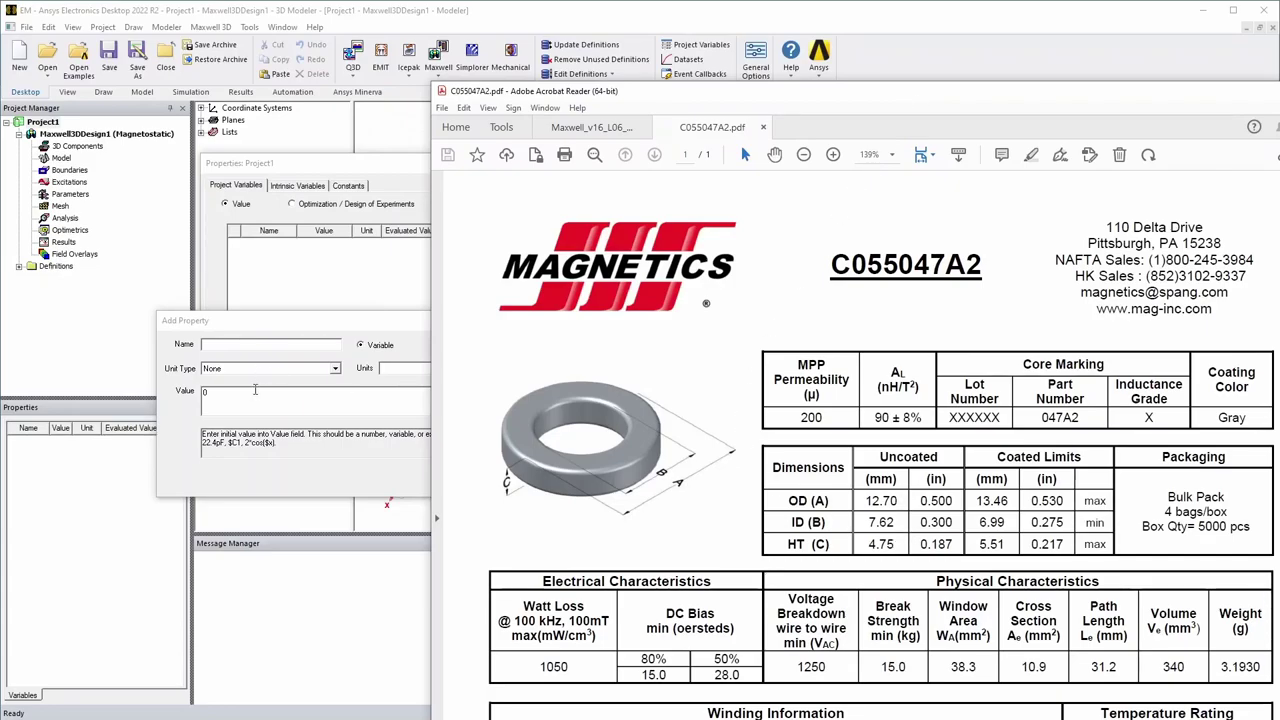
left_click(257, 355)
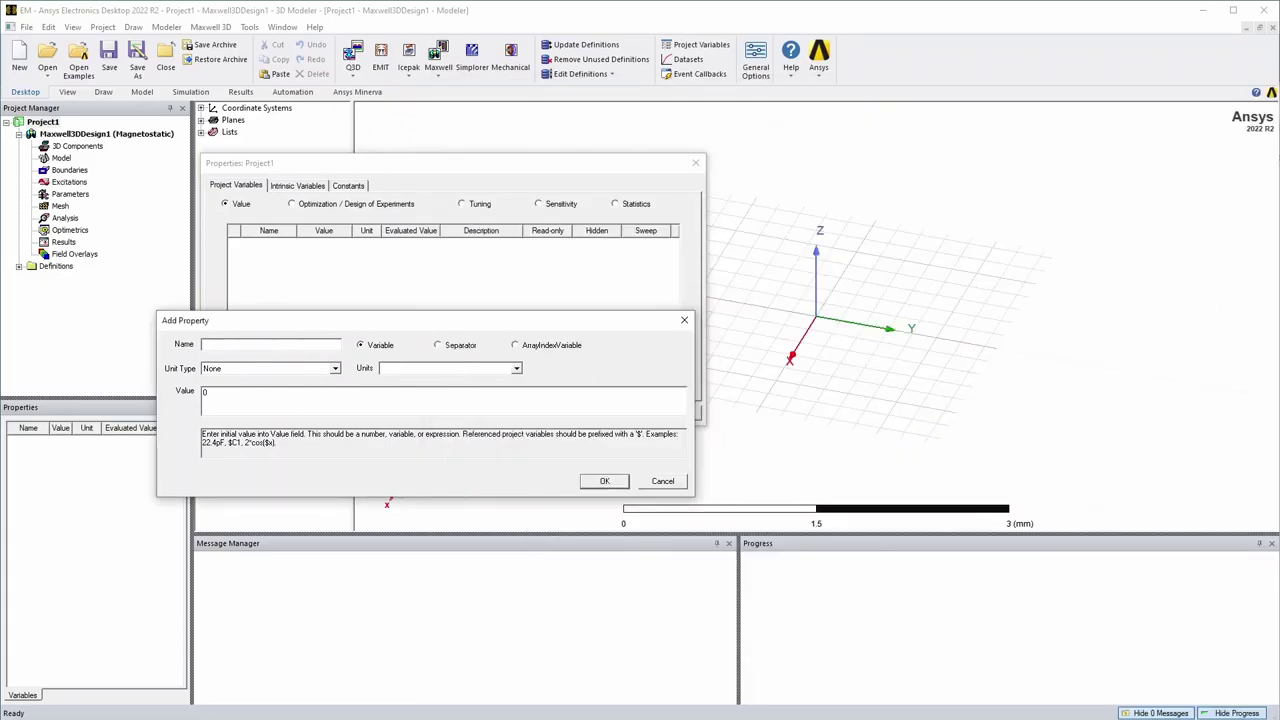
key("alt+Tab")
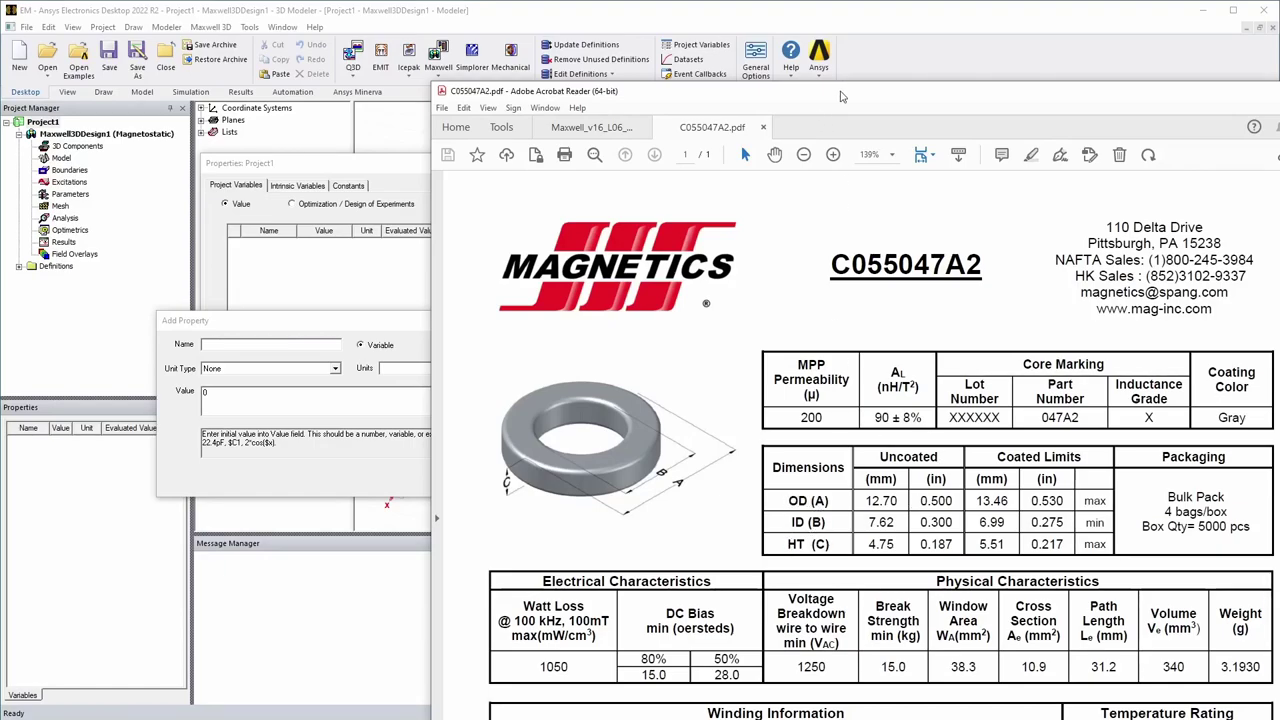
key("alt+Tab")
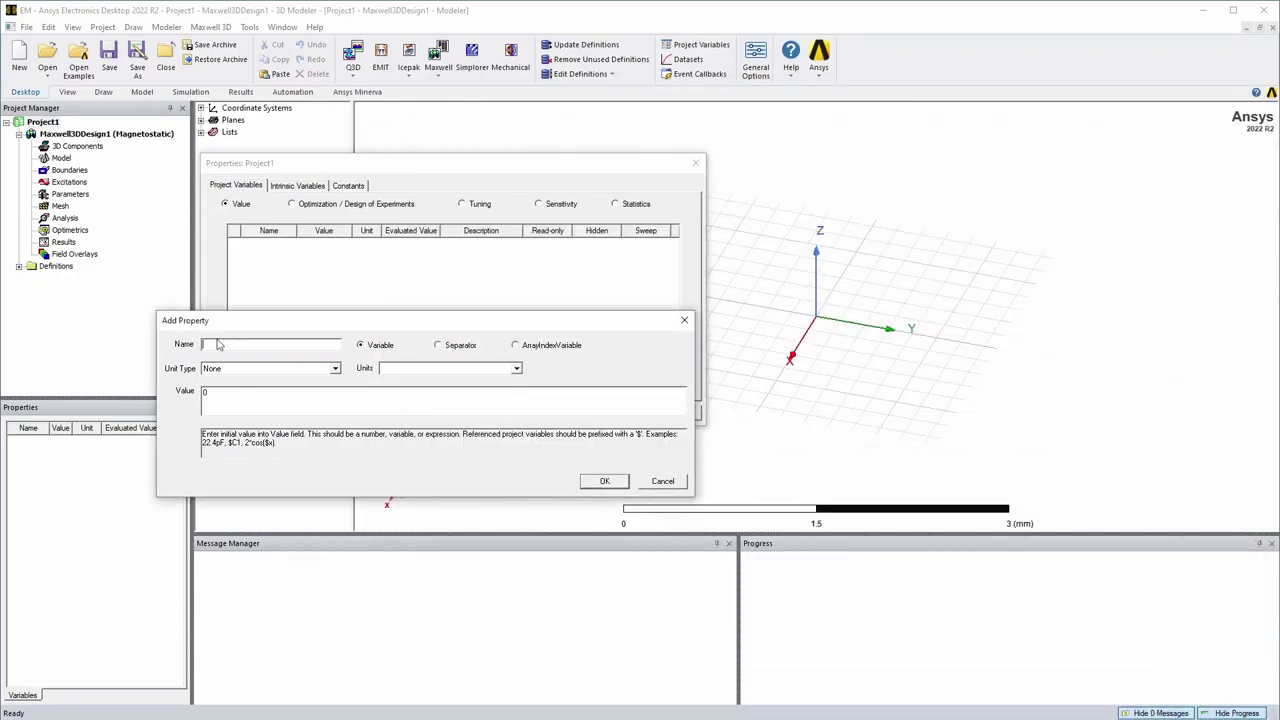
Step: Add project variable core_od as a Length of 12.7 mm
type("core_od")
left_click(295, 369)
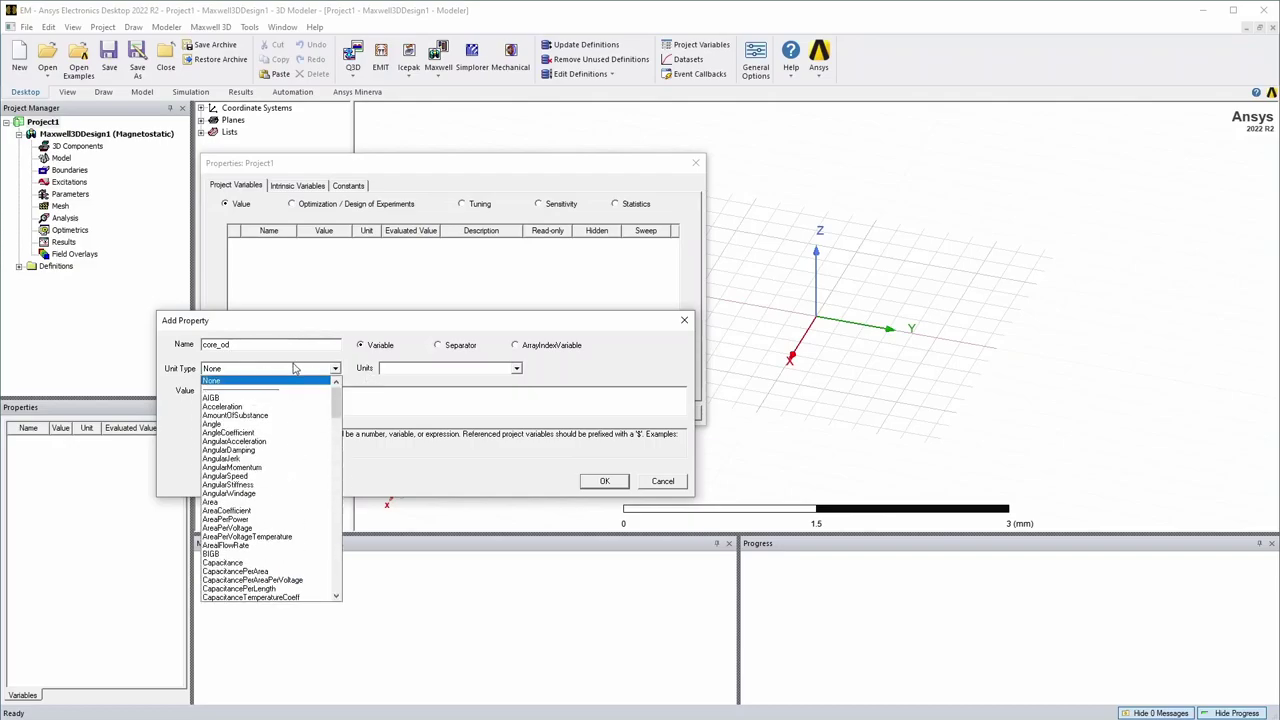
key("l")
left_click(246, 382)
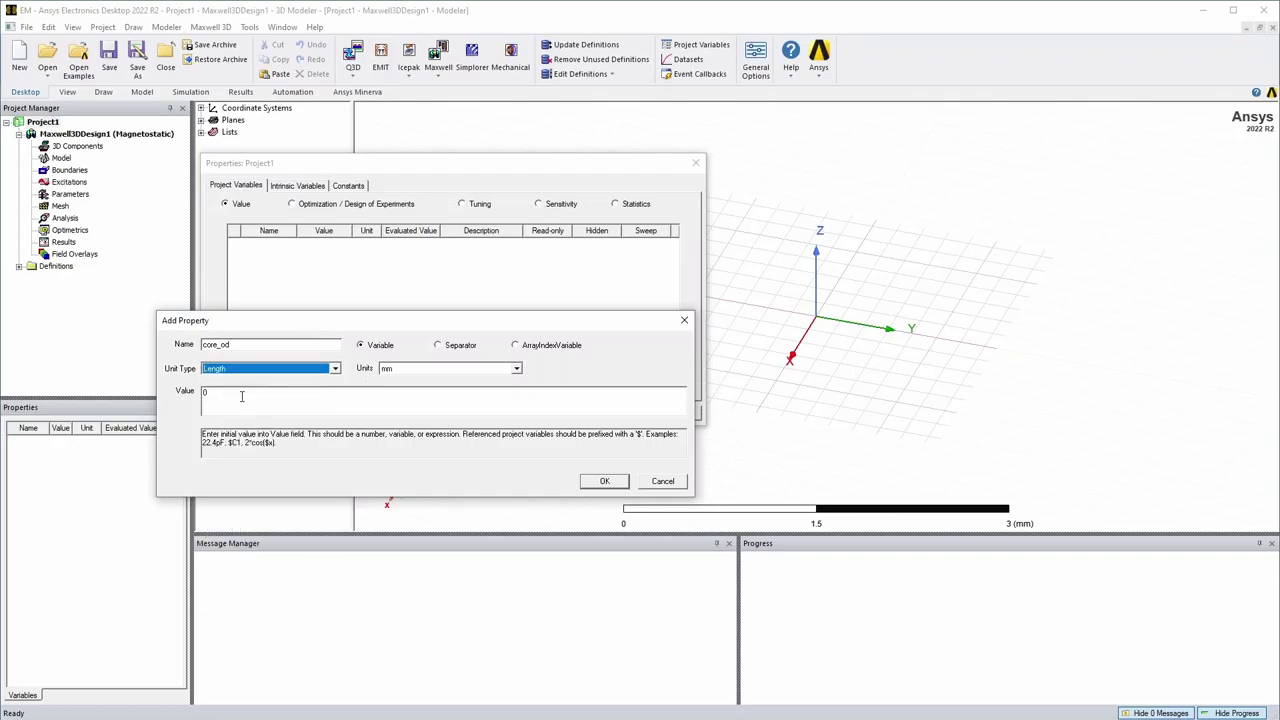
key("Tab")
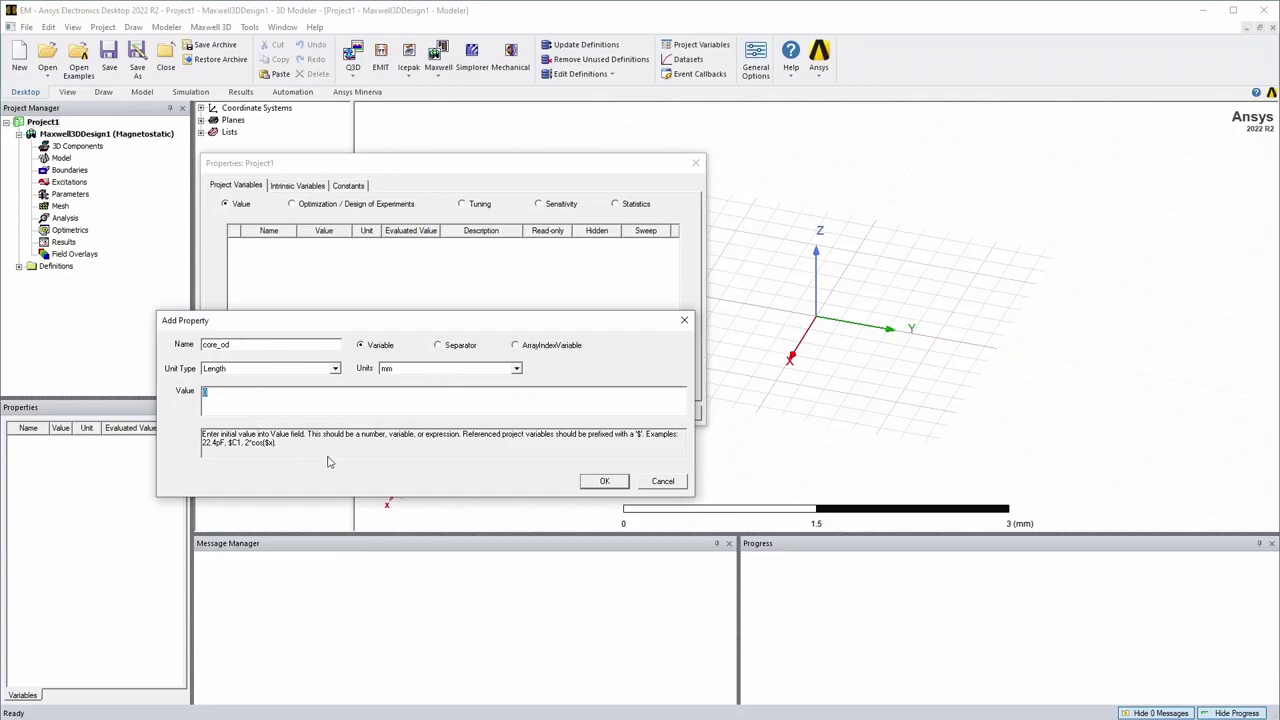
type("12.7")
left_click(605, 481)
Step: Add core_id as a Length variable of 7.62 mm
left_click(247, 387)
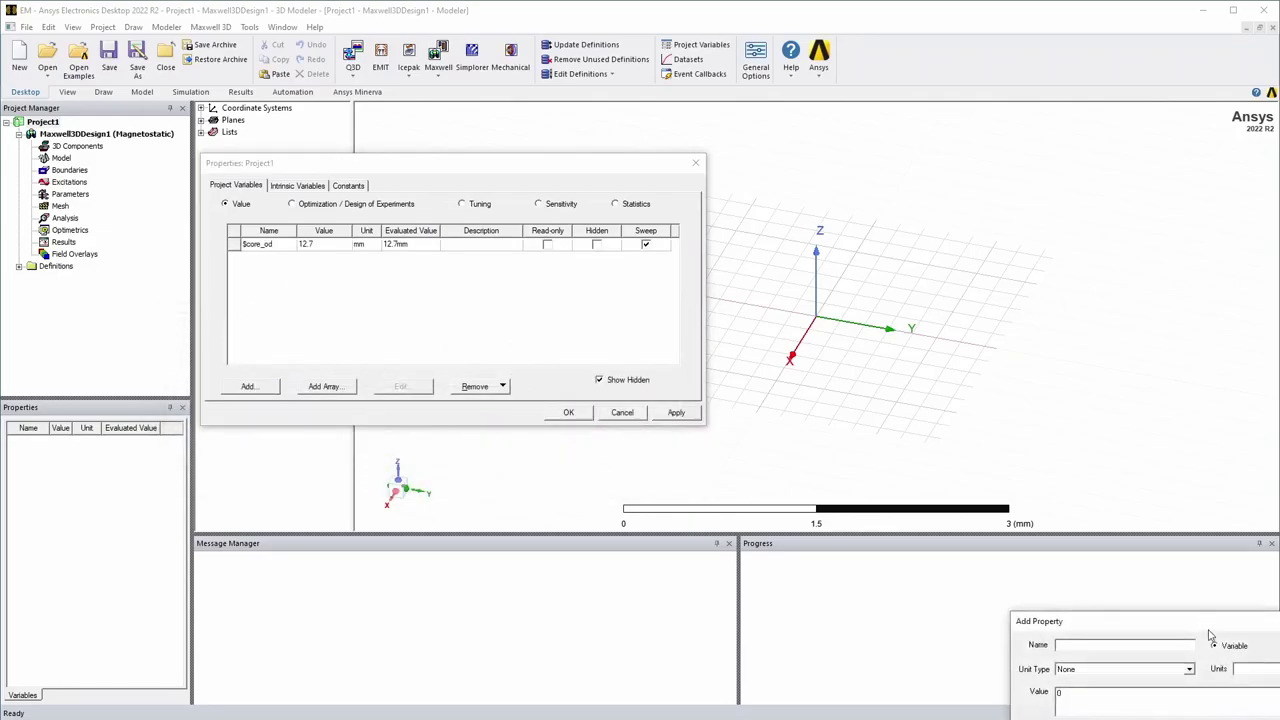
type("core_")
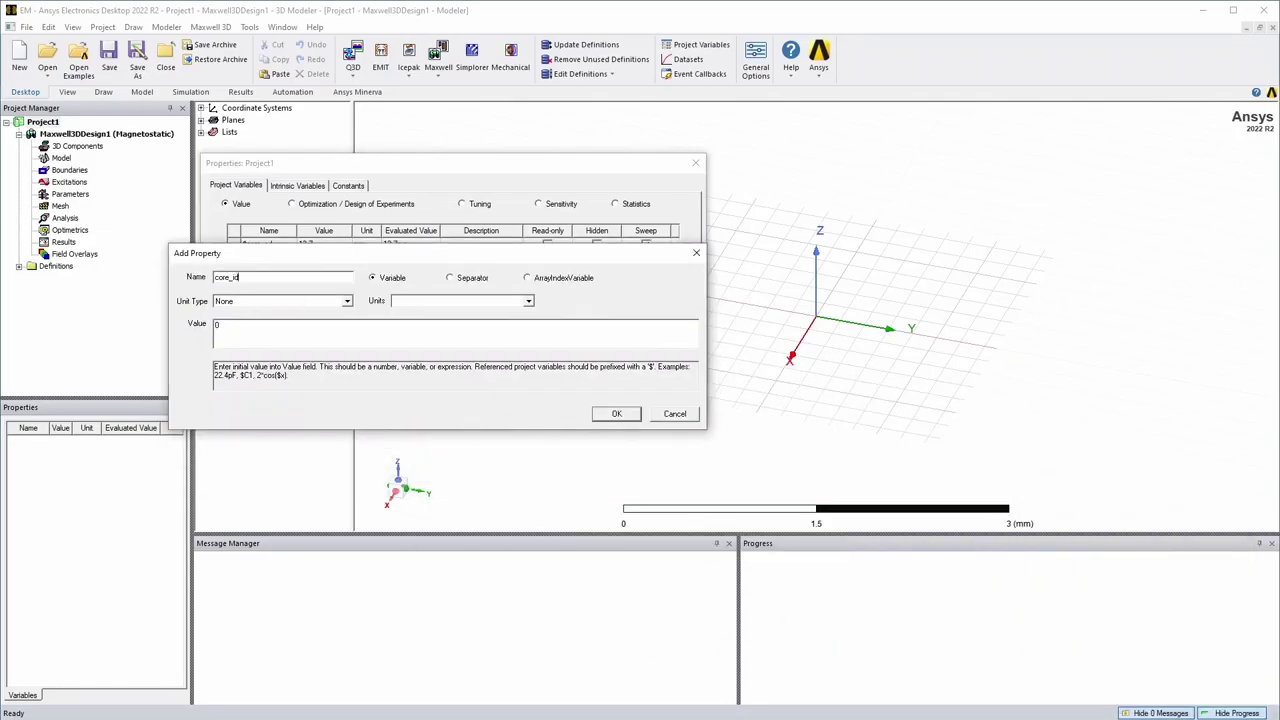
type("id")
left_click(346, 301)
scroll(280, 420, "down", 5)
left_click(243, 317)
type("7.62")
left_click(620, 414)
Step: Add core_ht as a Length variable of 4.75 mm, then begin naming another core_ variable
left_click(247, 387)
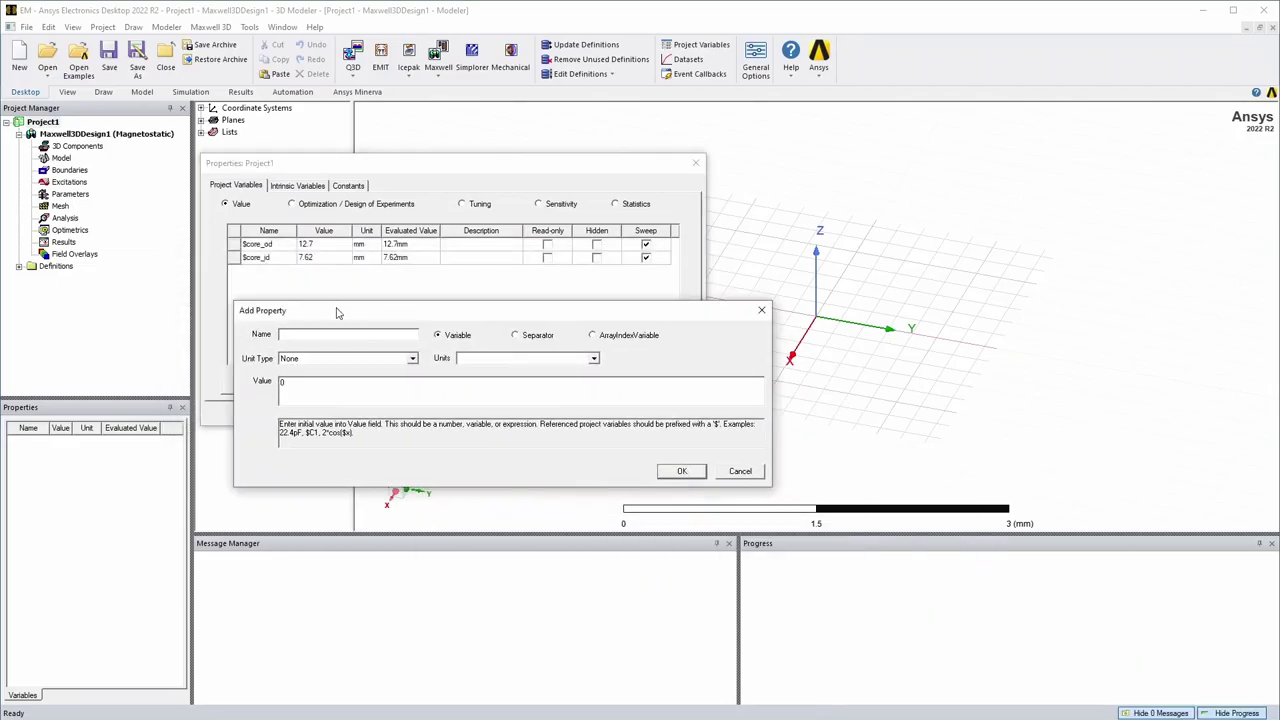
type("core_ht")
left_click(348, 358)
scroll(346, 400, "down", 5)
left_click(374, 372)
type("4.75")
left_click(682, 471)
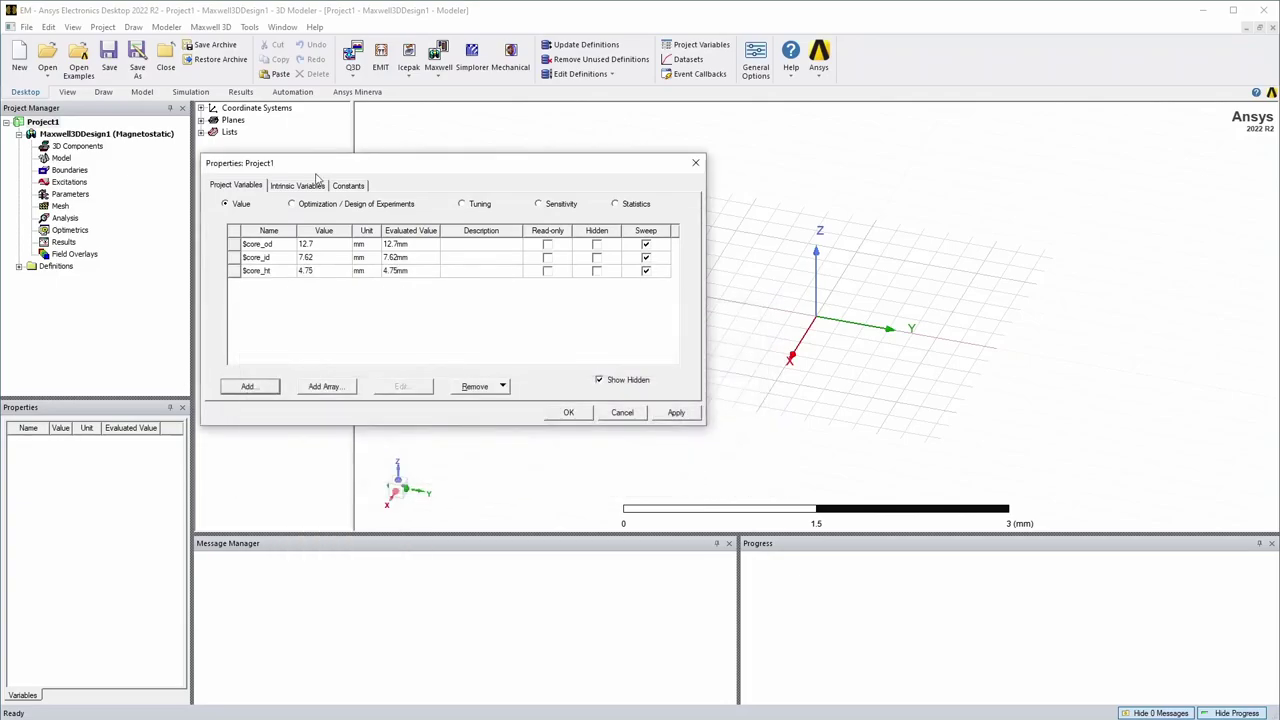
left_click(247, 387)
type("core_xw")
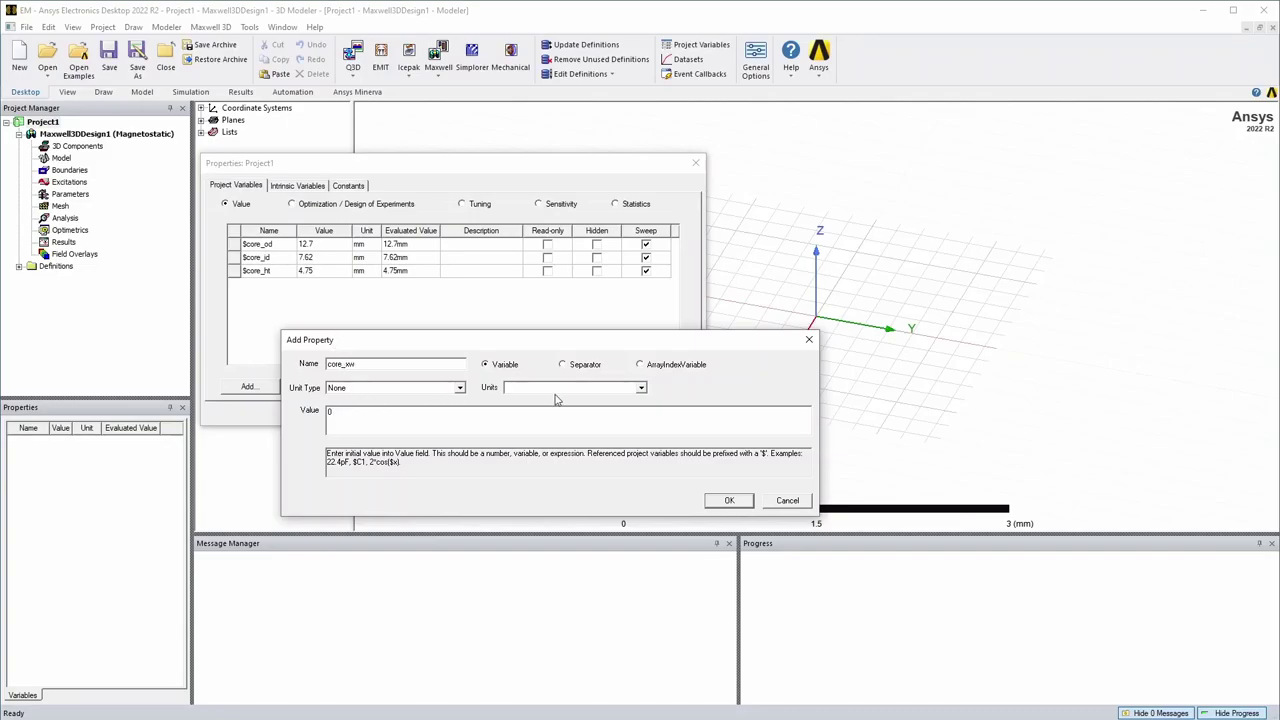
Step: Define core_xw as a Length equal to ($core_od-$core_id)/2, correcting the expression's dollar signs
left_click(426, 396)
scroll(423, 400, "down", 5)
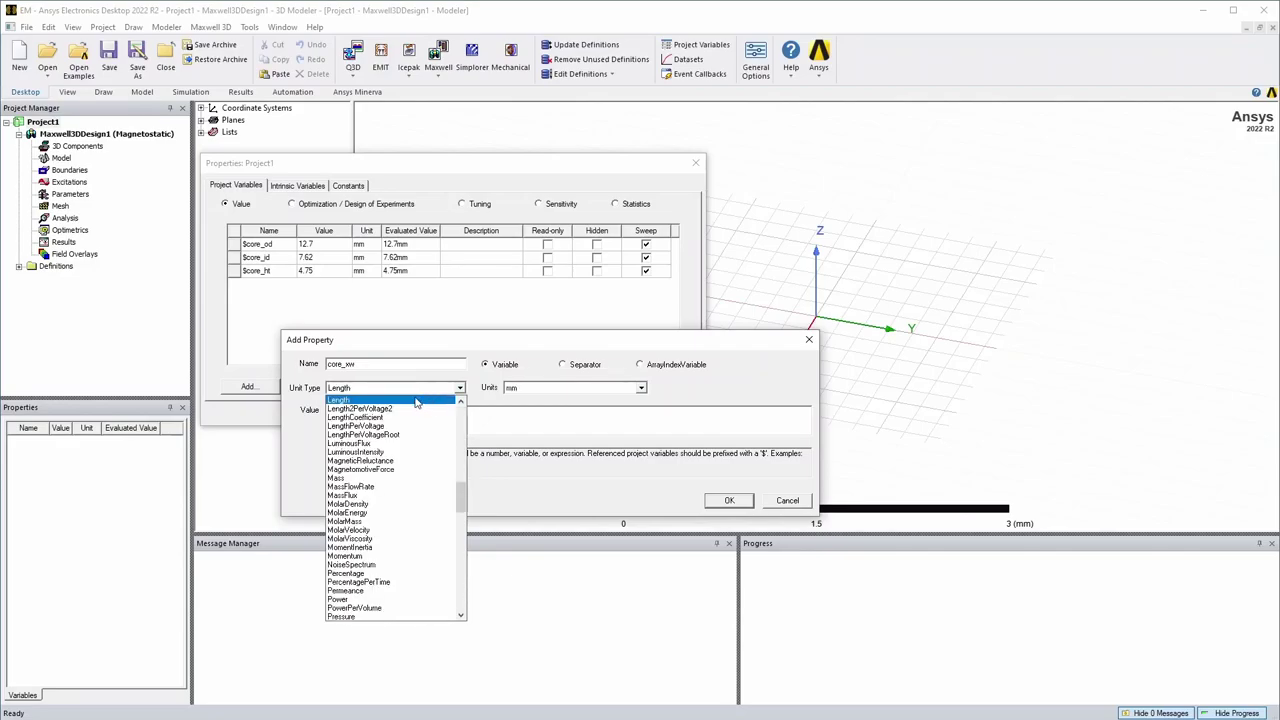
left_click(423, 399)
key("Tab")
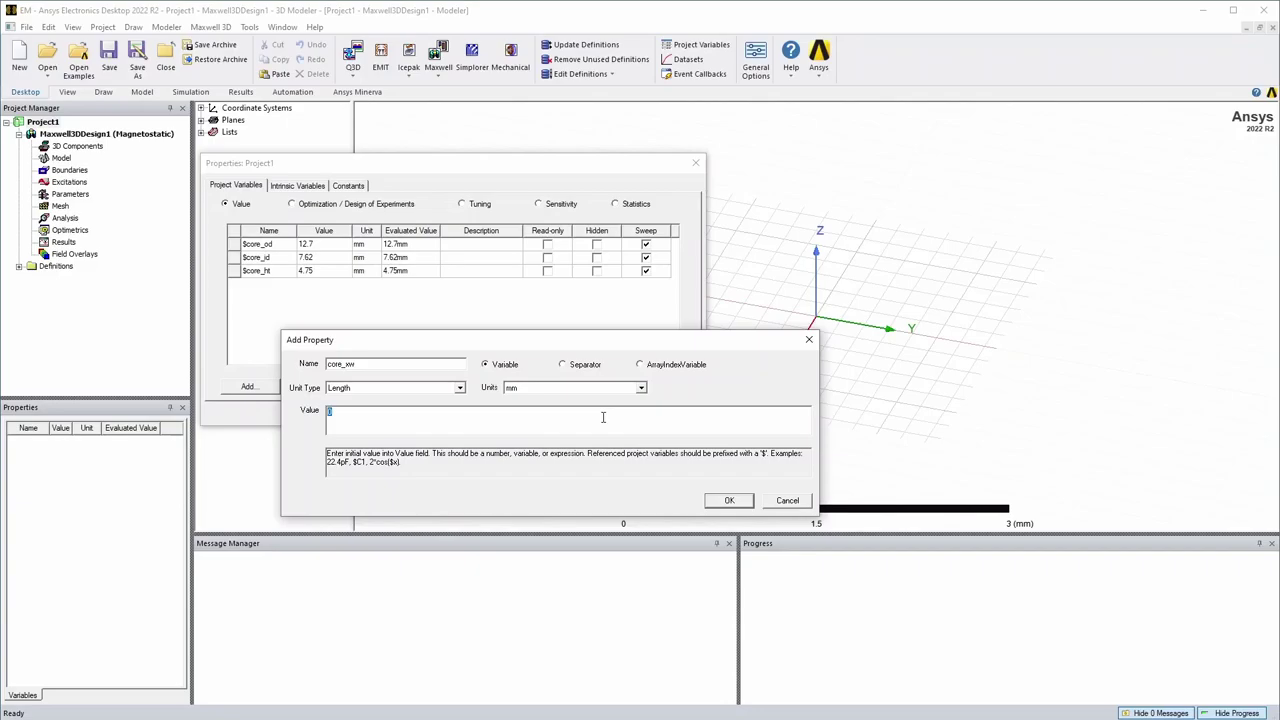
type("$")
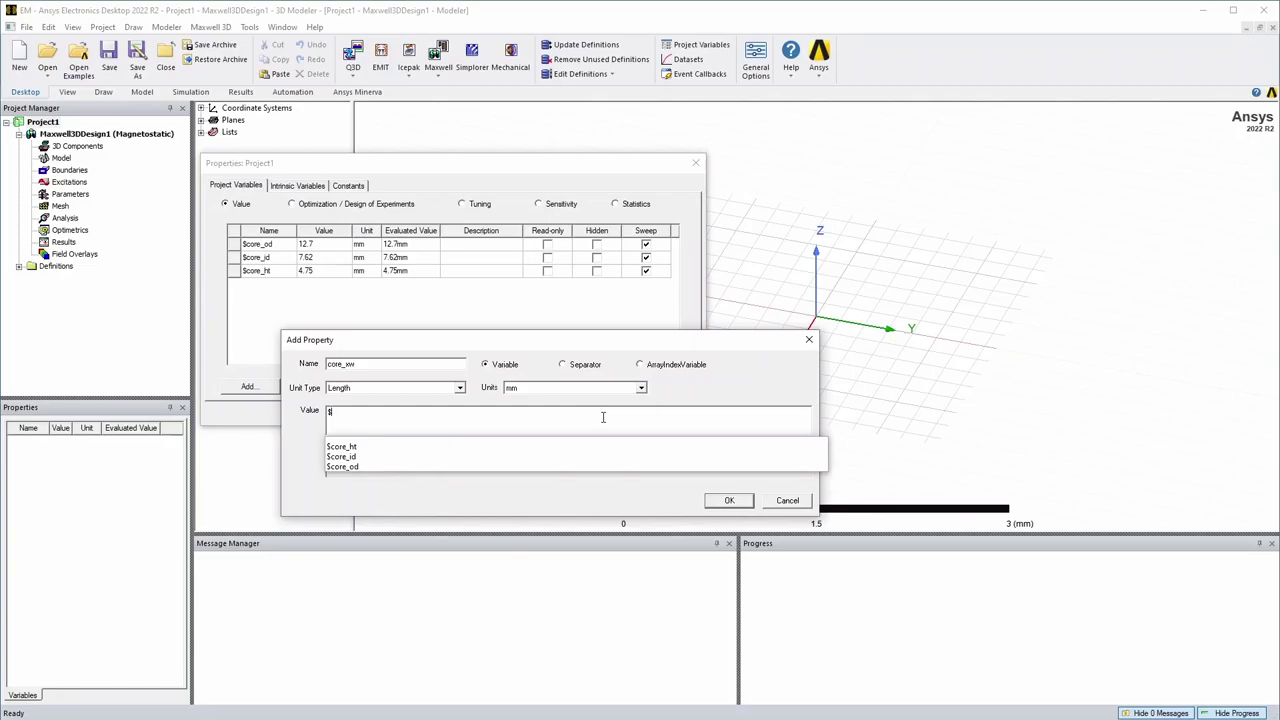
type("(c")
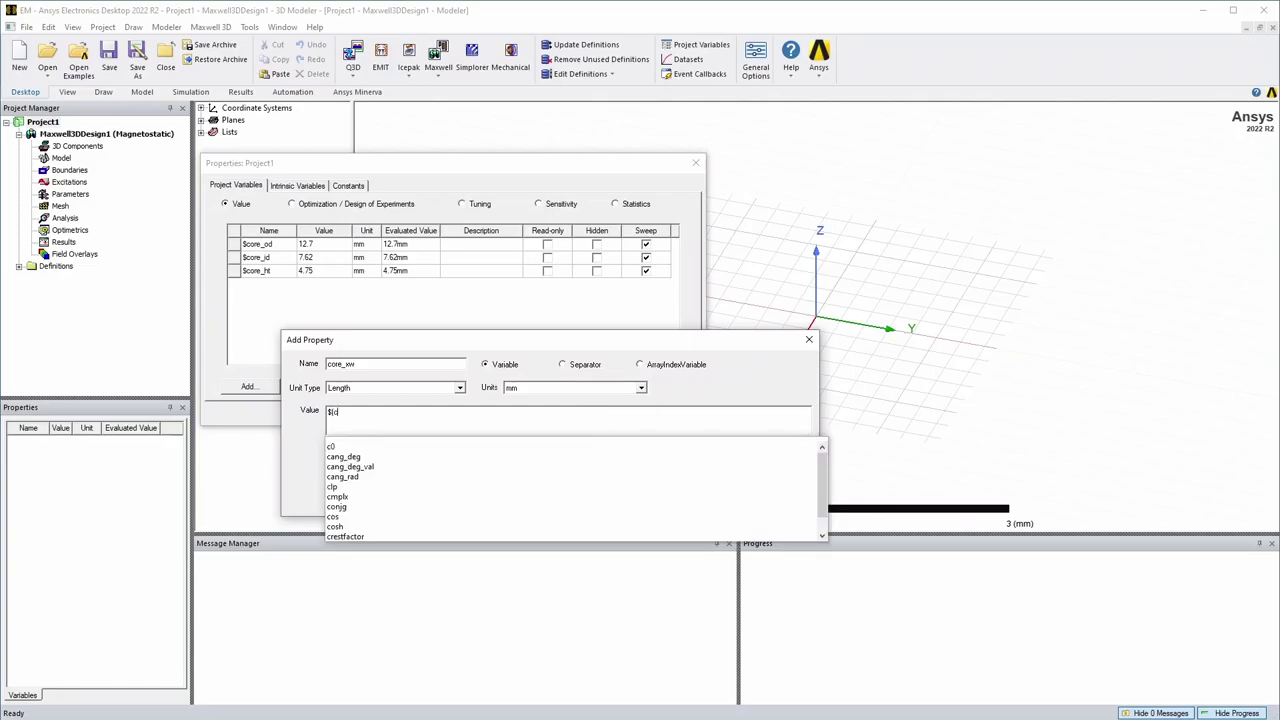
type("ore_od-$")
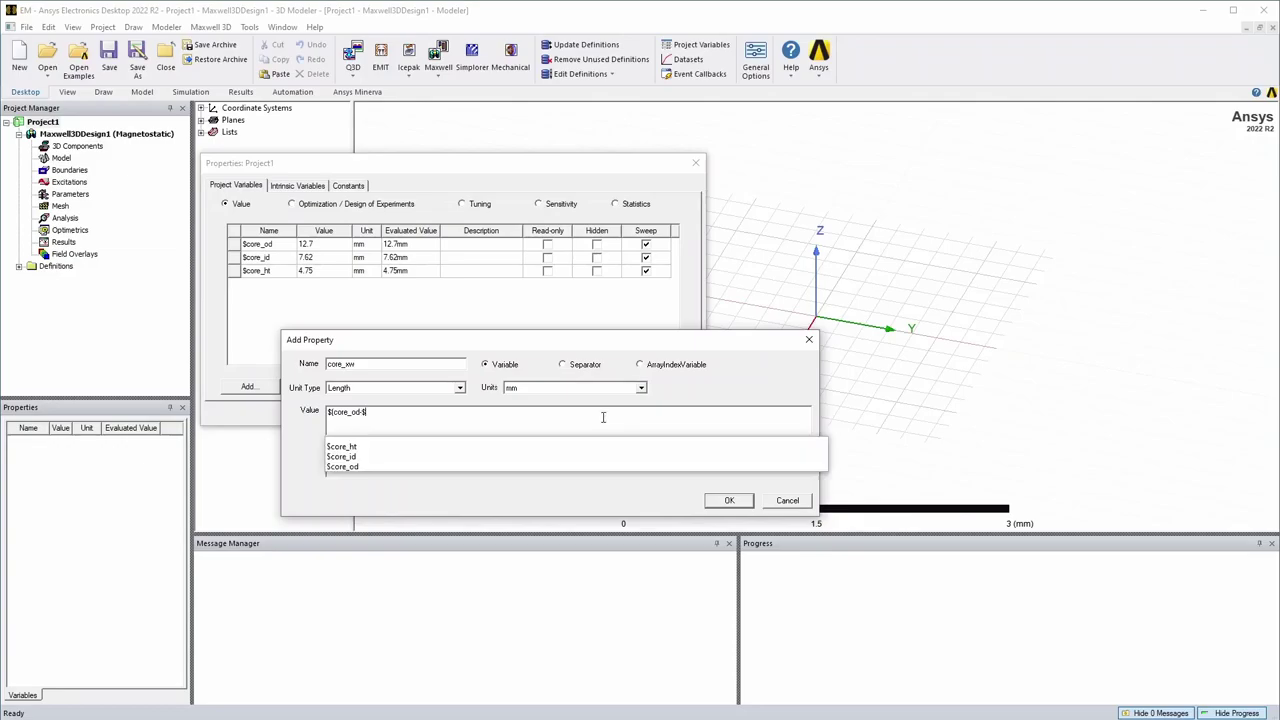
type("core_id)/2")
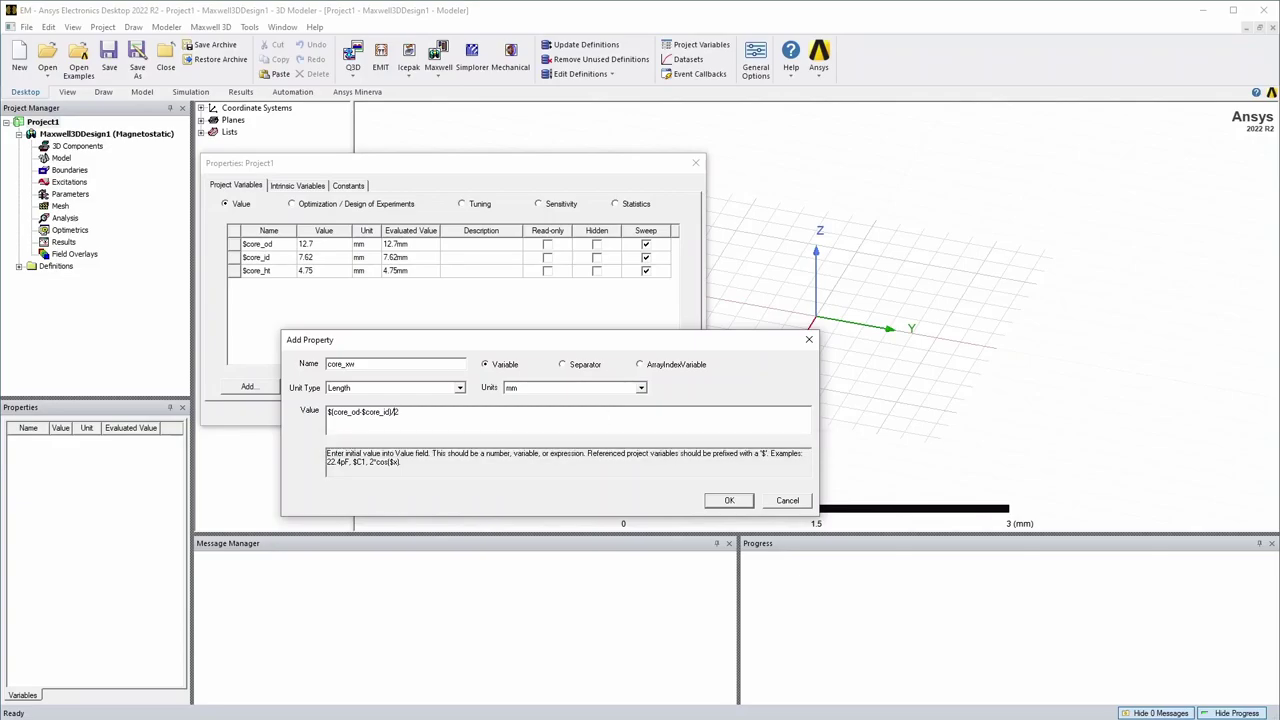
key("Home")
key("Delete")
key("Right")
type("$")
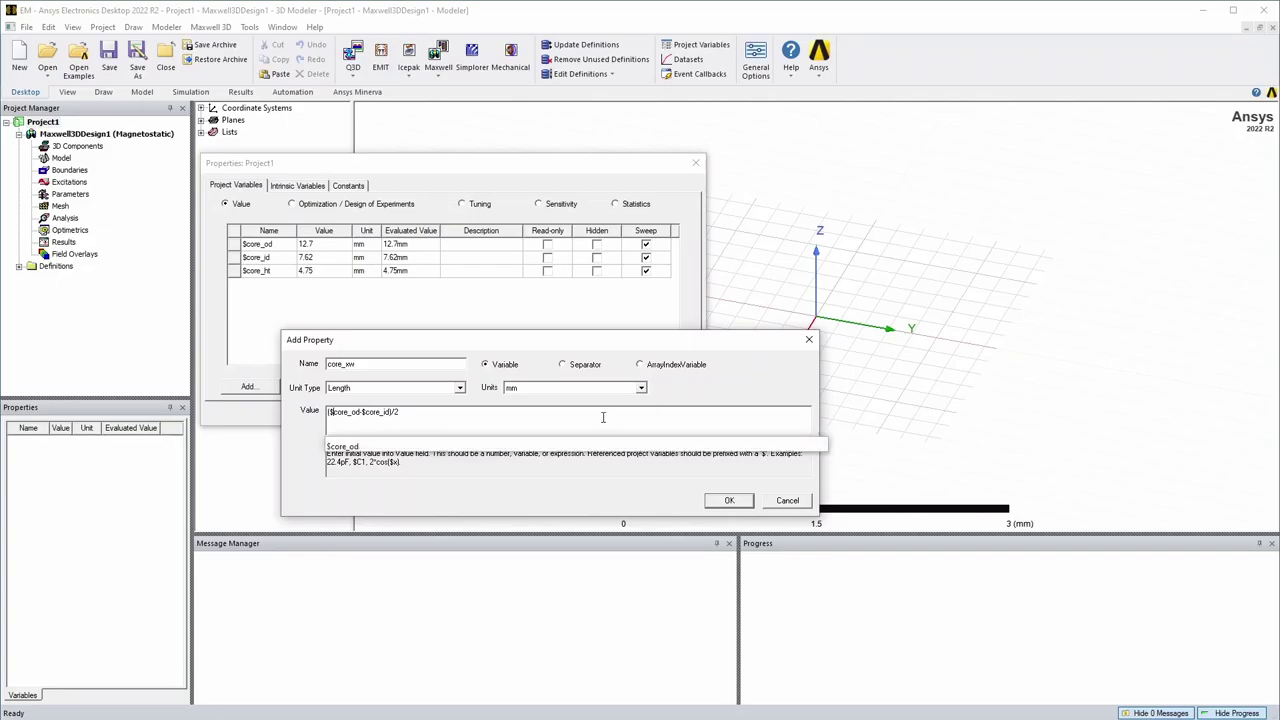
left_click(720, 500)
left_click(720, 500)
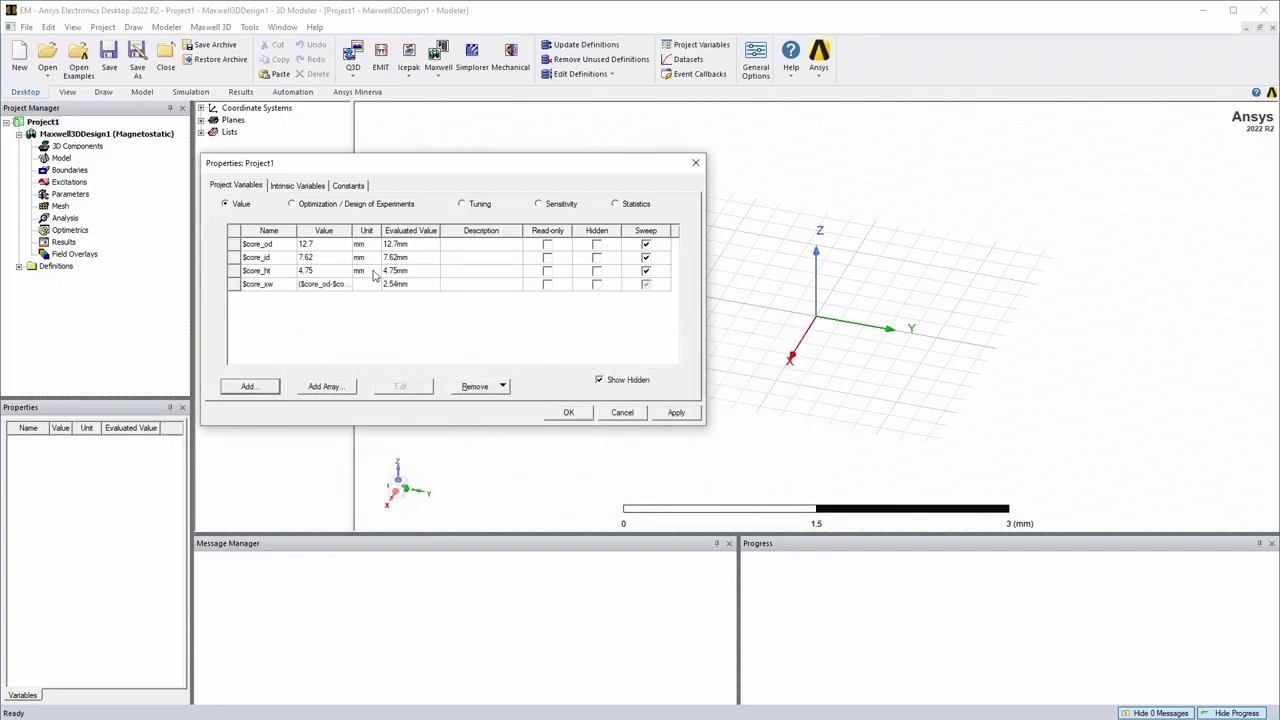
Step: Apply the project variable changes and close the Project Variables window
left_click_drag(350, 232, 373, 232)
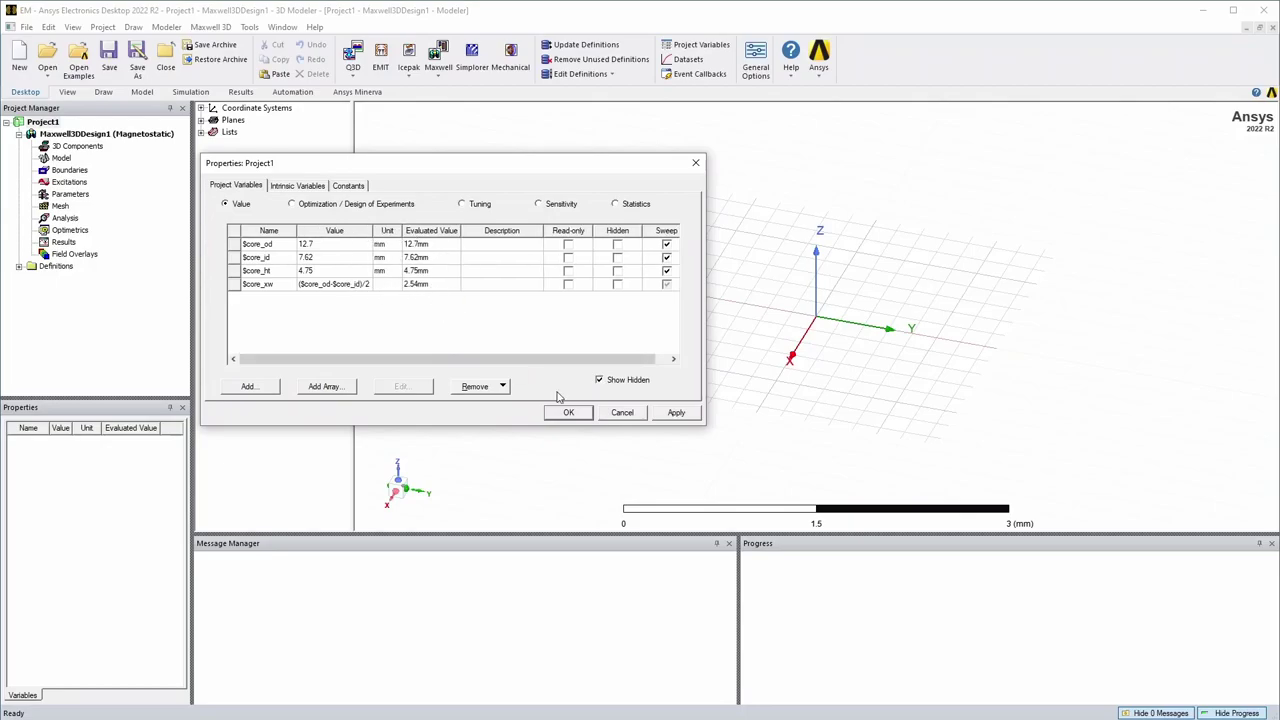
left_click(676, 412)
left_click(565, 413)
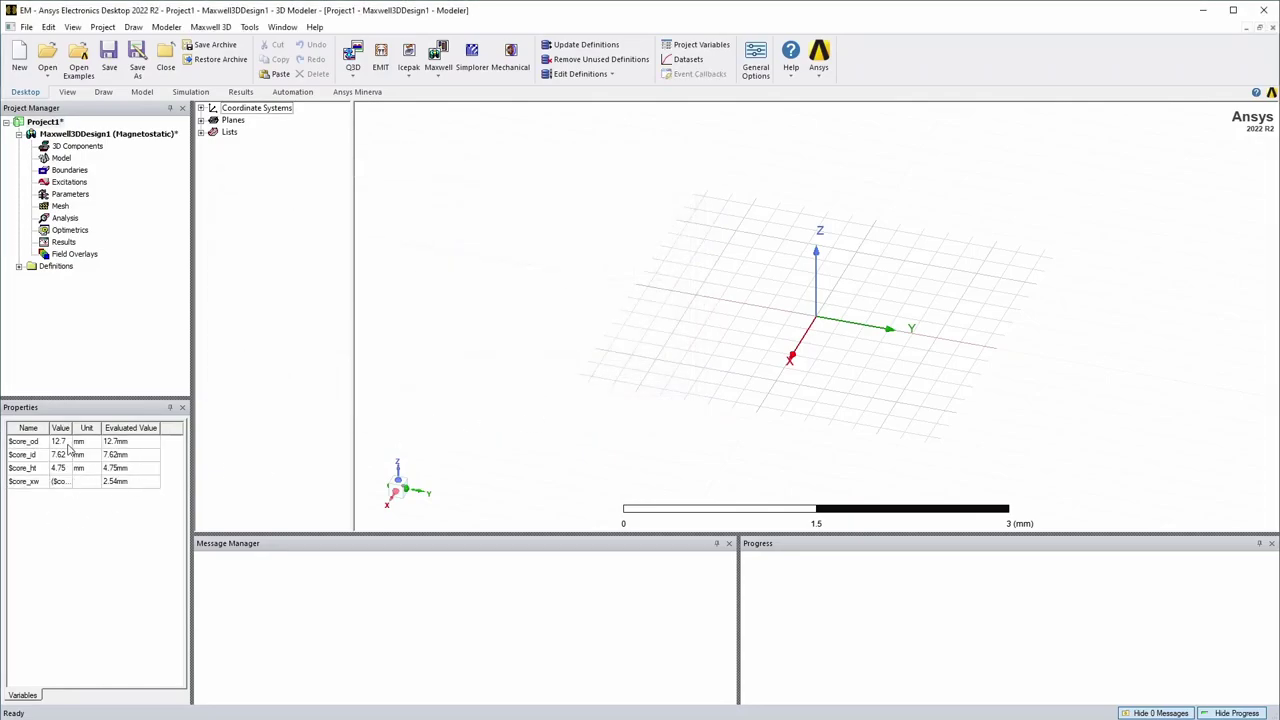
Step: Set the drawing plane to XZ from the Draw ribbon
left_click(102, 91)
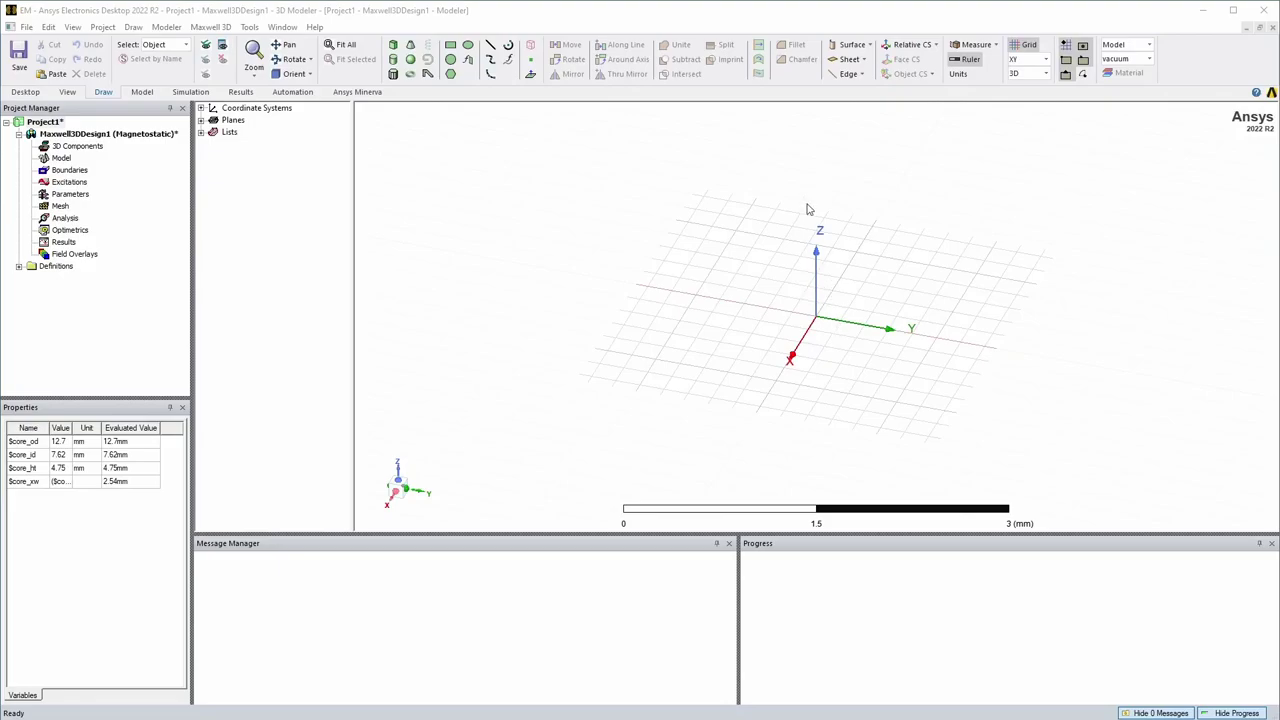
left_click(1046, 62)
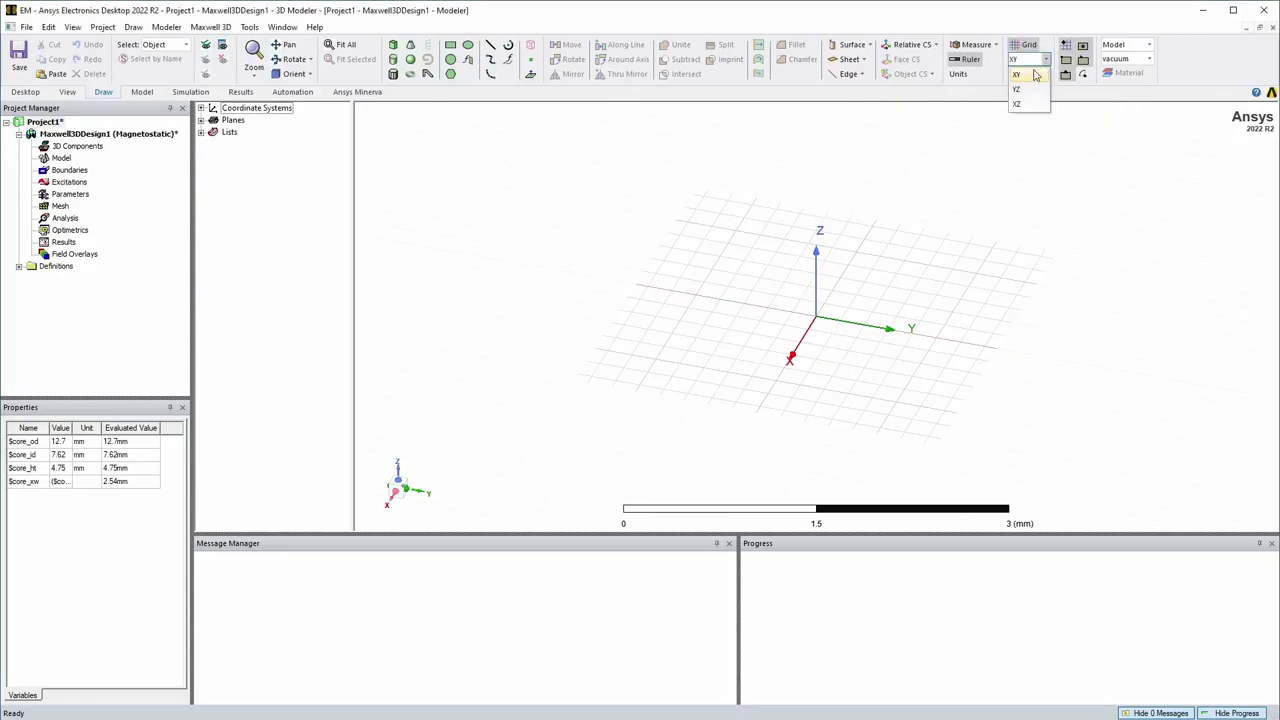
left_click(1025, 95)
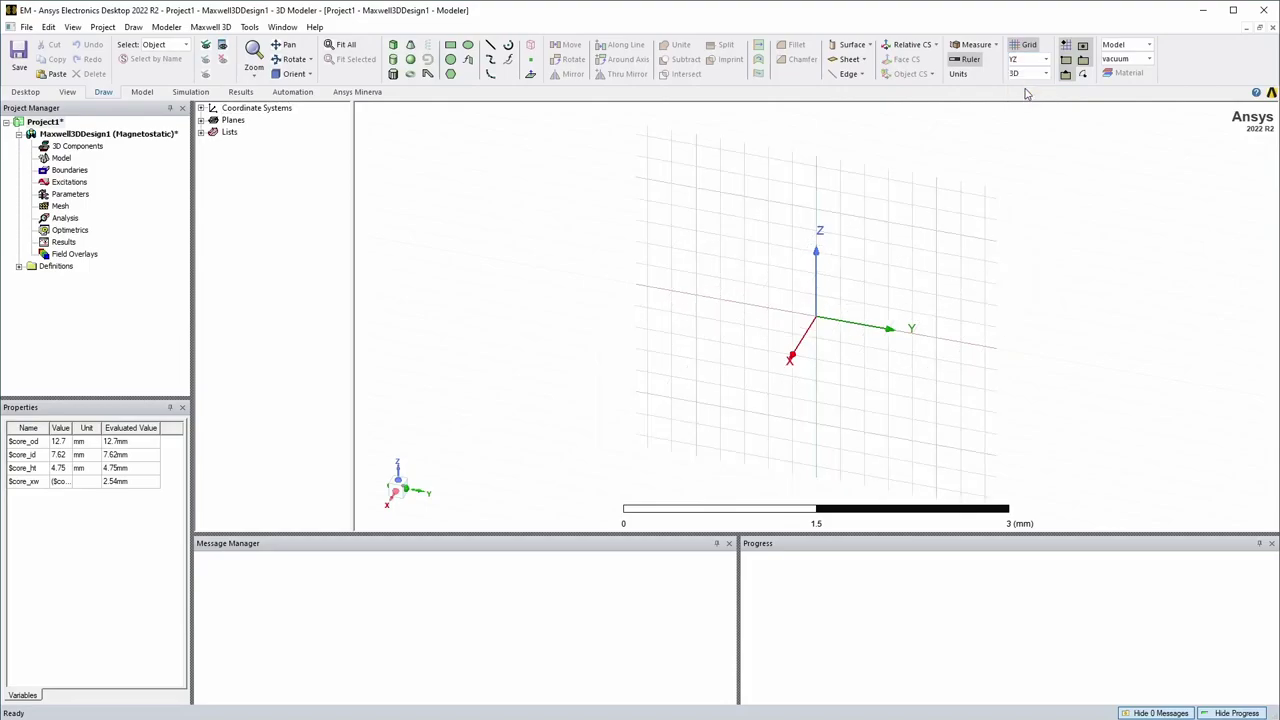
left_click(1030, 60)
left_click(1025, 110)
Step: Orbit the view to face the XZ grid with X pointing right and Z up
mouse_move(900, 320)
left_mouse_down("alt")
mouse_move(923, 331)
mouse_move(974, 289)
mouse_move(1007, 318)
mouse_move(740, 334)
left_mouse_up("alt")
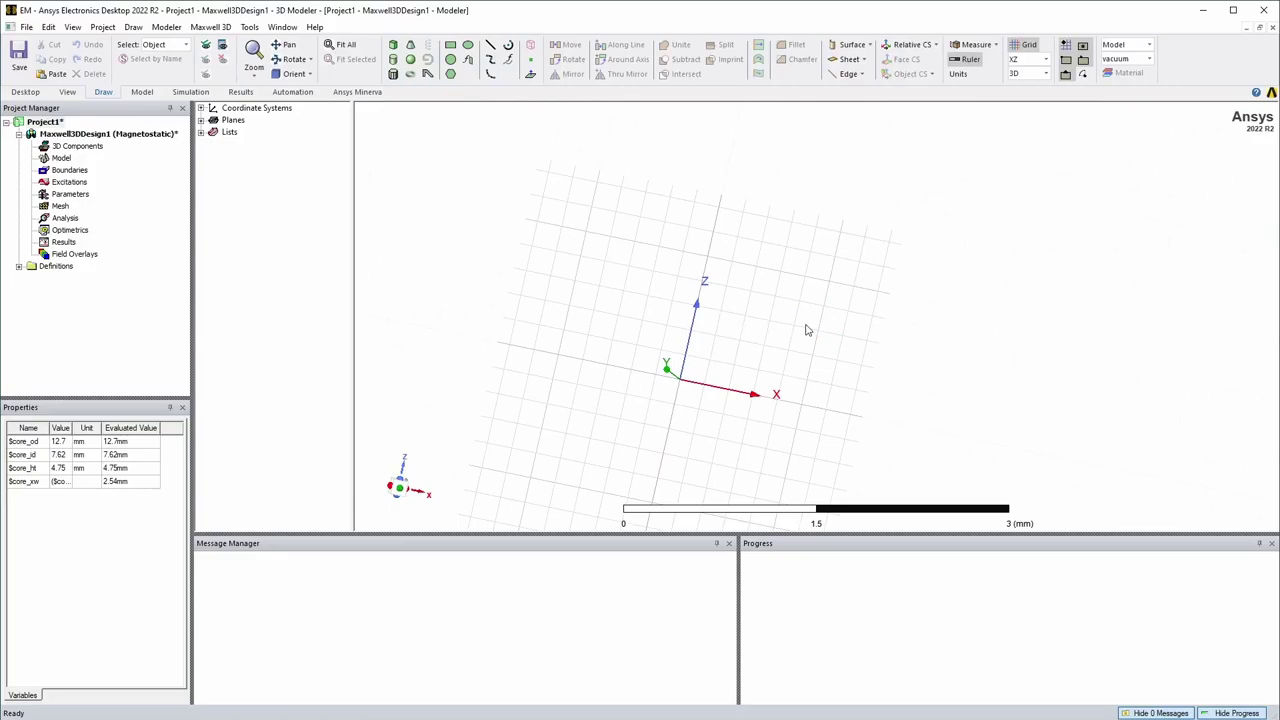
left_click_drag(1229, 385, 670, 333, "alt")
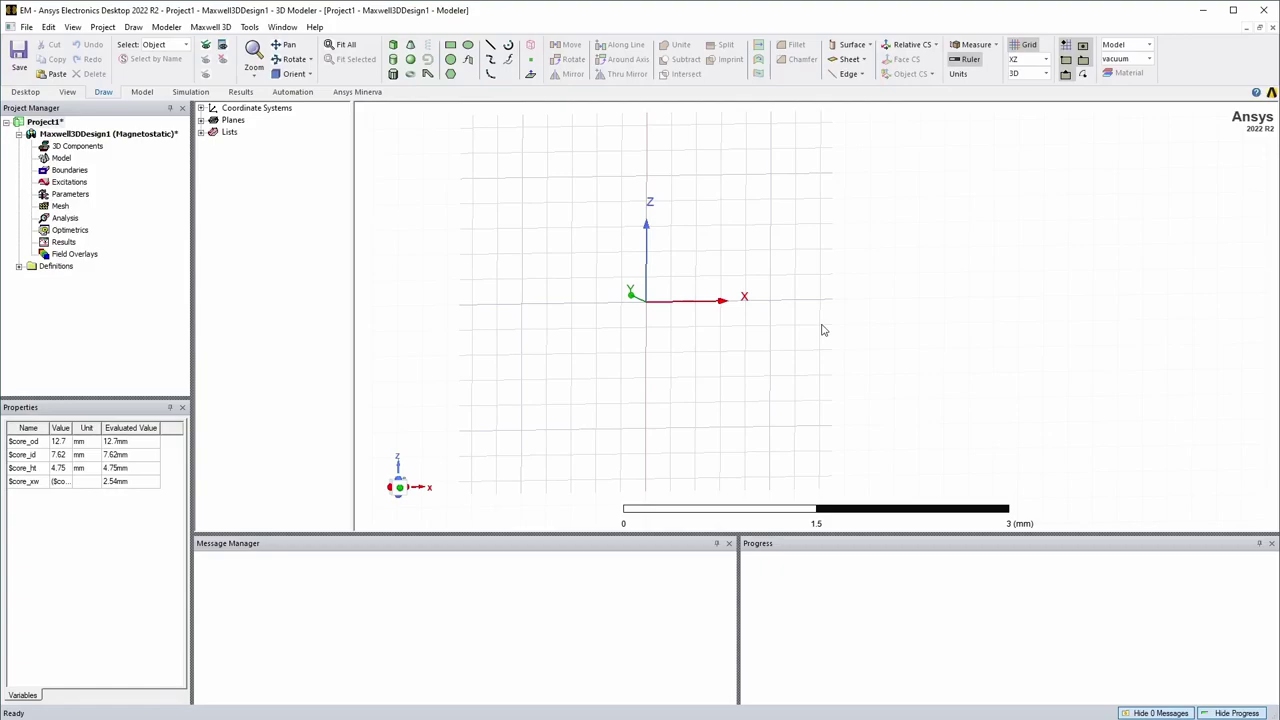
left_click_drag(820, 314, 805, 318, "alt")
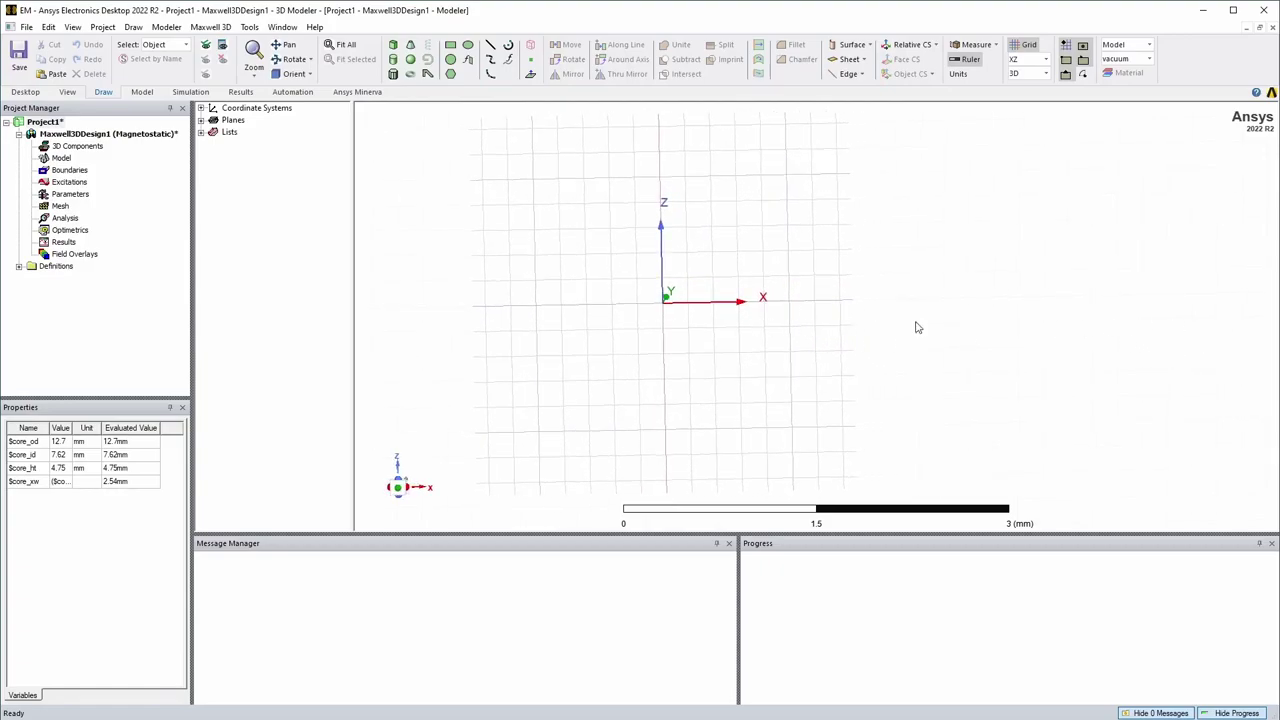
left_click_drag(1246, 336, 809, 154, "alt")
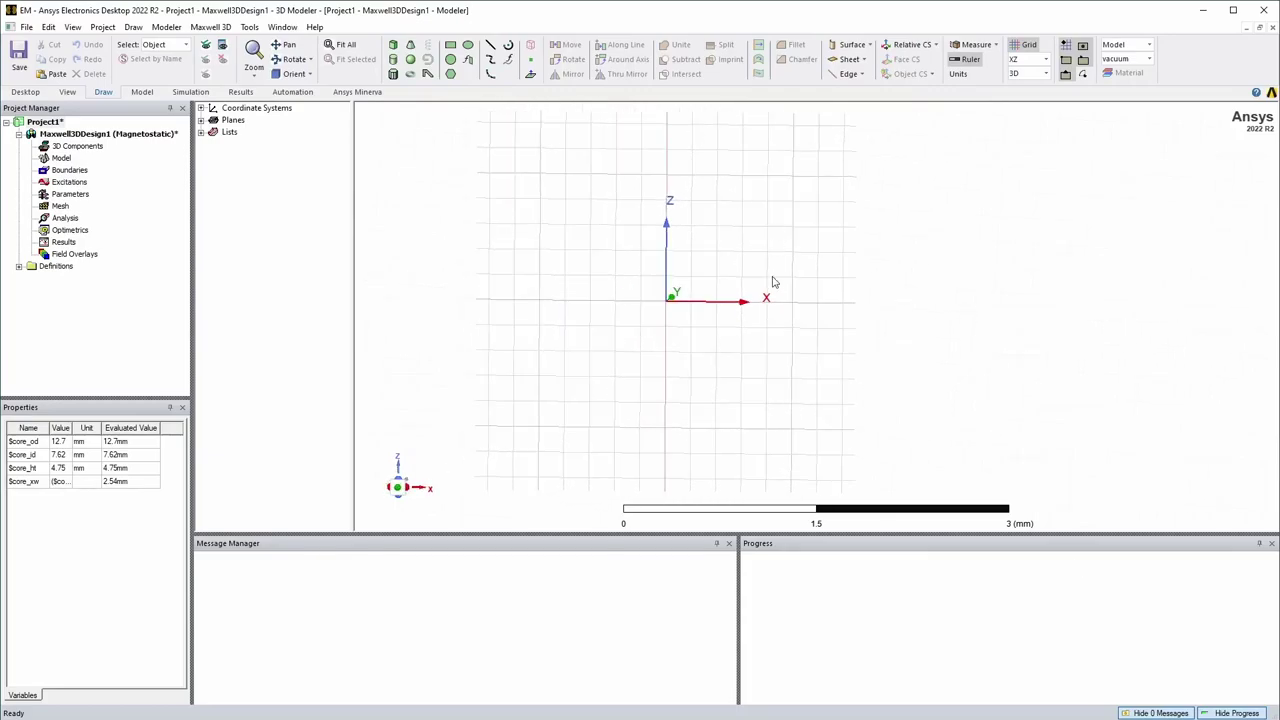
Step: Start a rectangle at (0, 0, -1.8) and try a variable-based dX offset, which is rejected
left_click(451, 46)
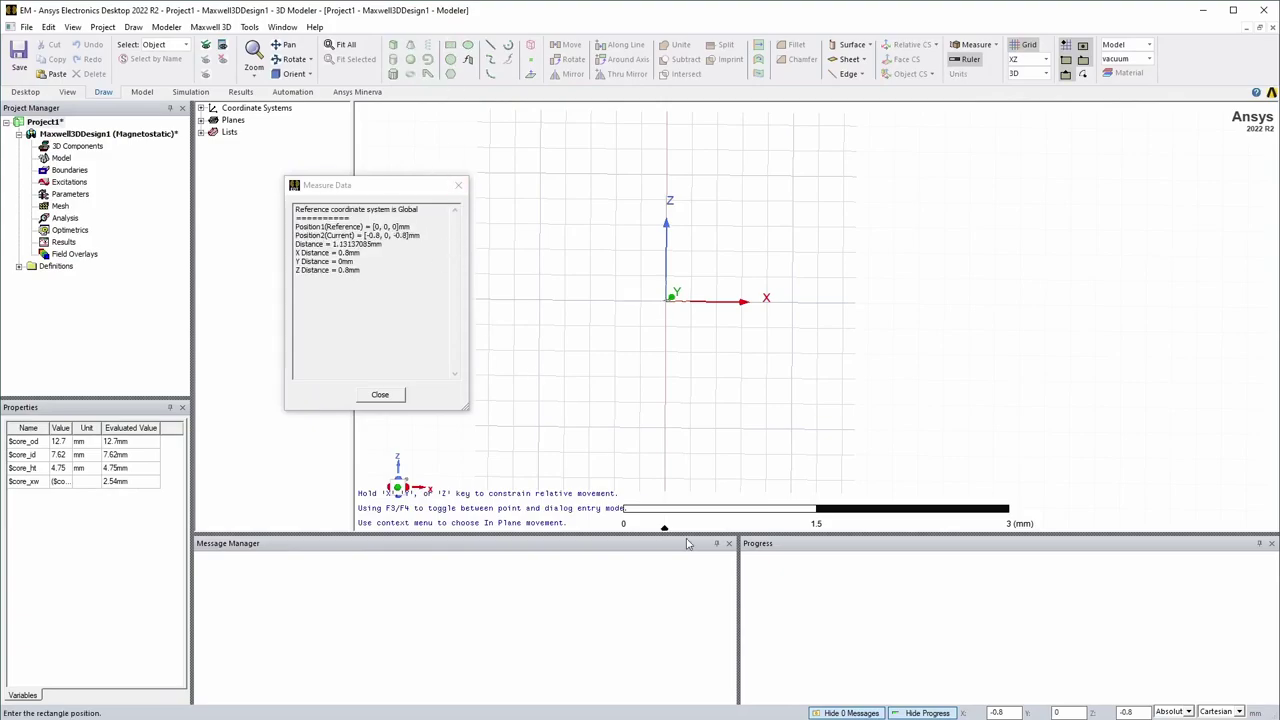
left_click(1016, 712)
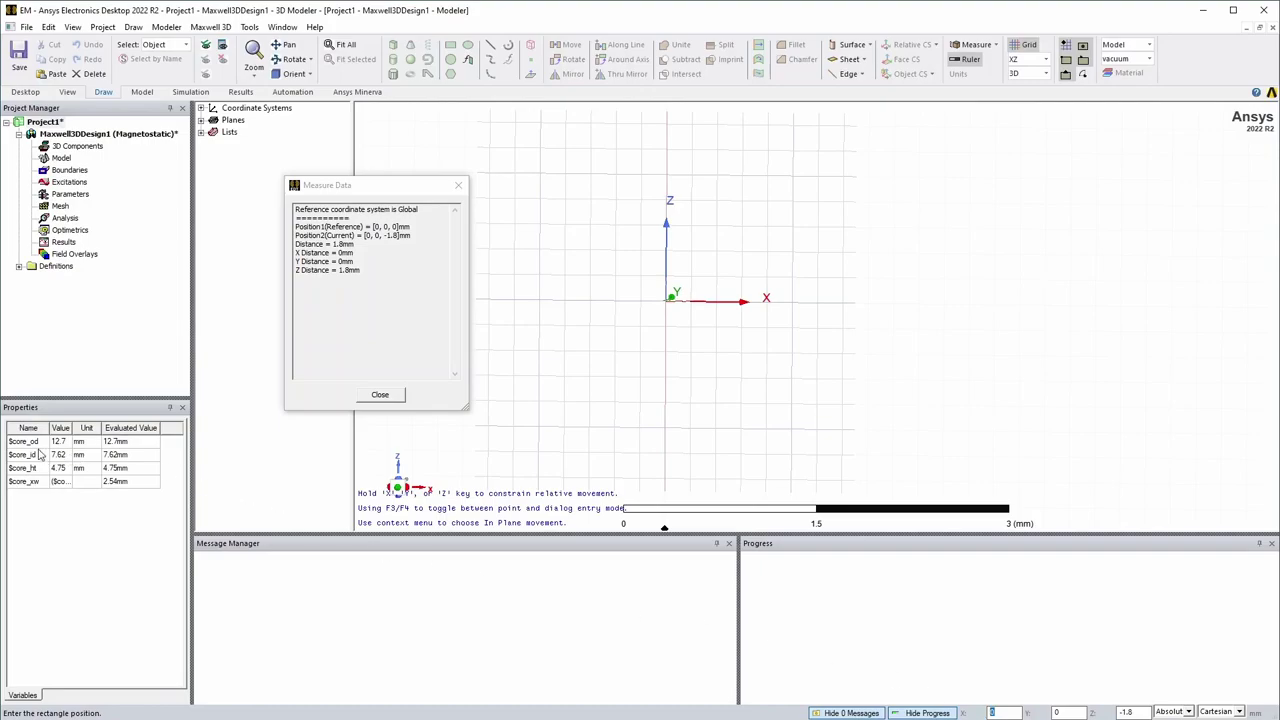
key("Return")
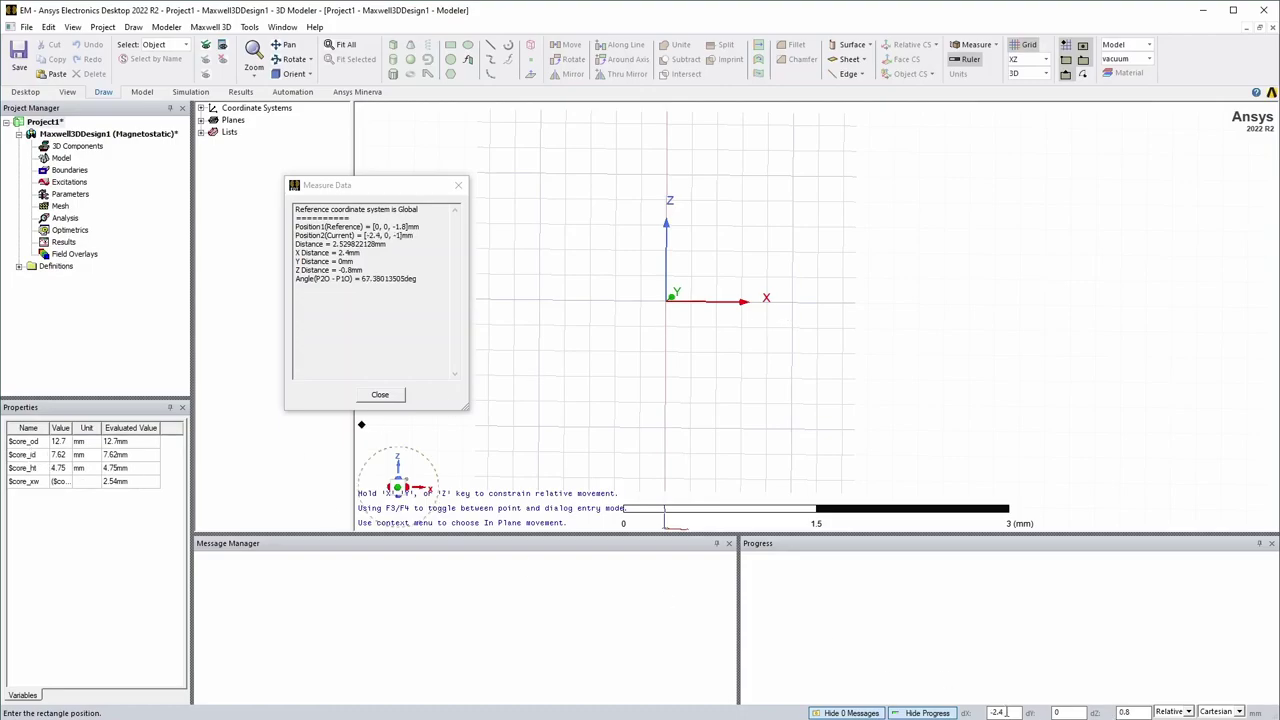
left_click_drag(1006, 712, 986, 713)
type("5")
type("core_id/4")
key("ctrl+a")
key("Return")
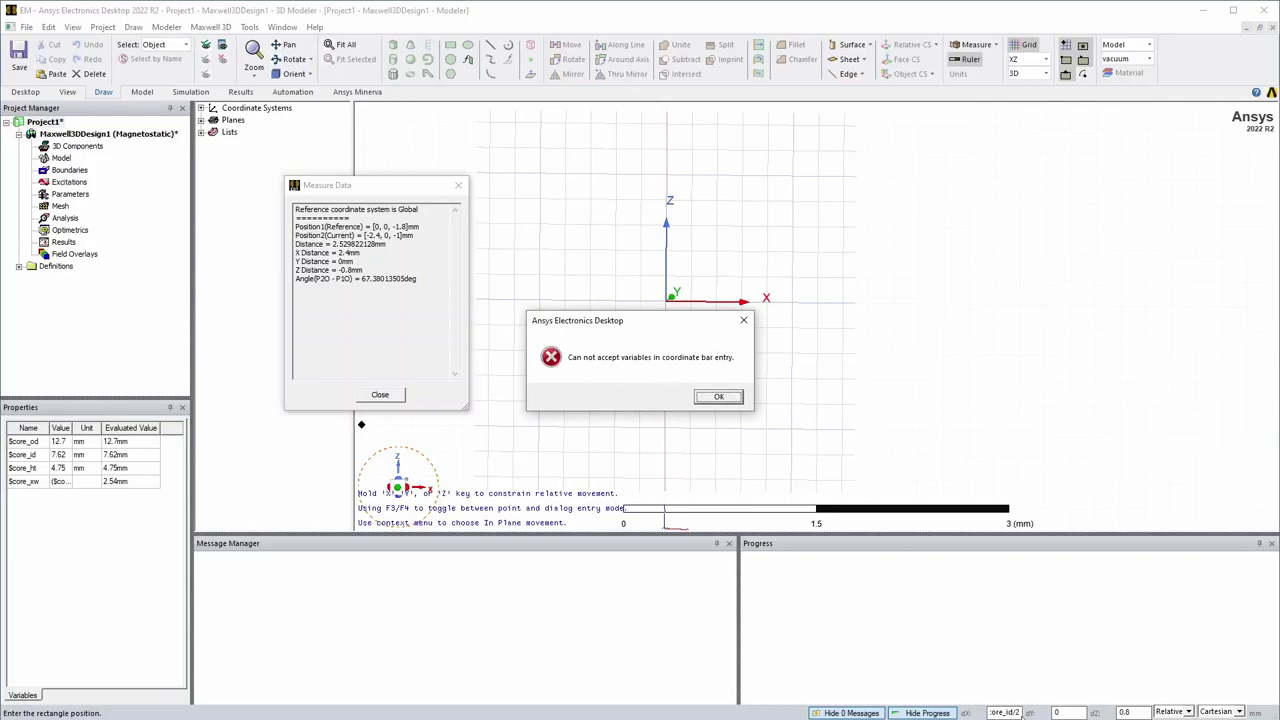
left_click(719, 397)
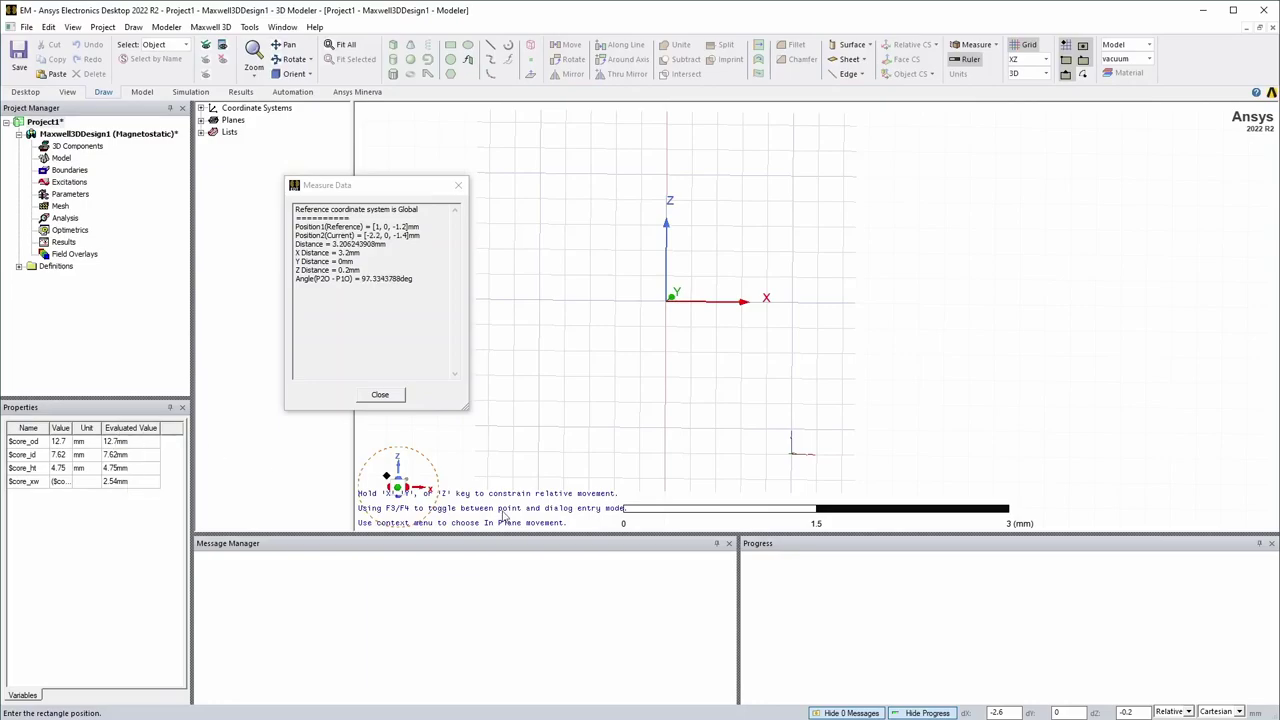
Step: Enter a 3.81 dX offset so the rectangle corner sits at (4.81, 0, -3.575)
left_click(997, 712)
type("3.81")
key("Tab")
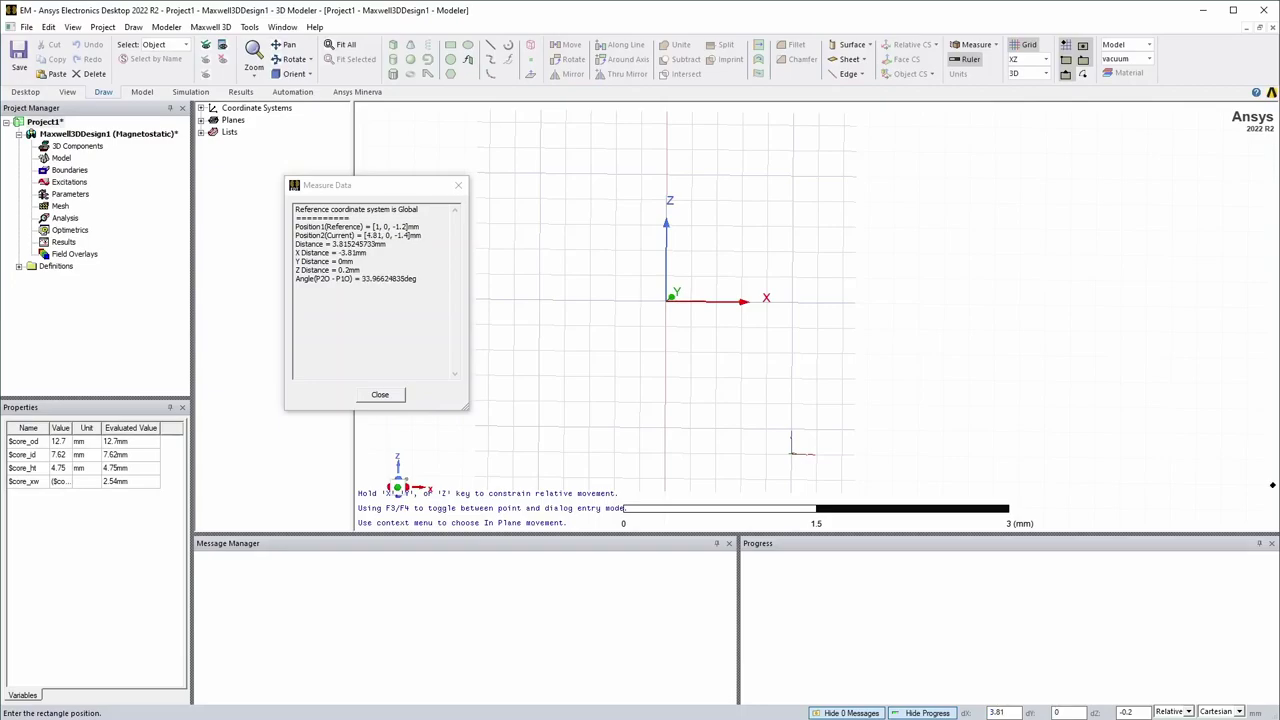
key("Tab")
type("-")
key("Return")
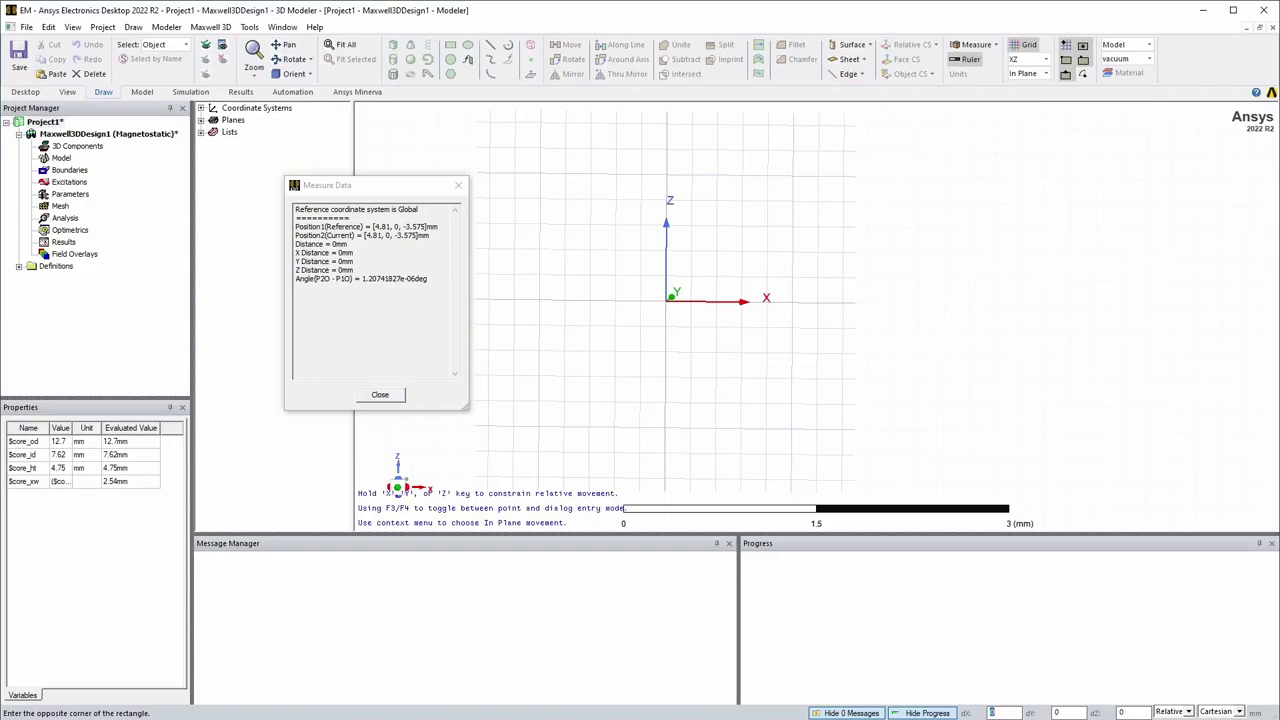
key("Tab")
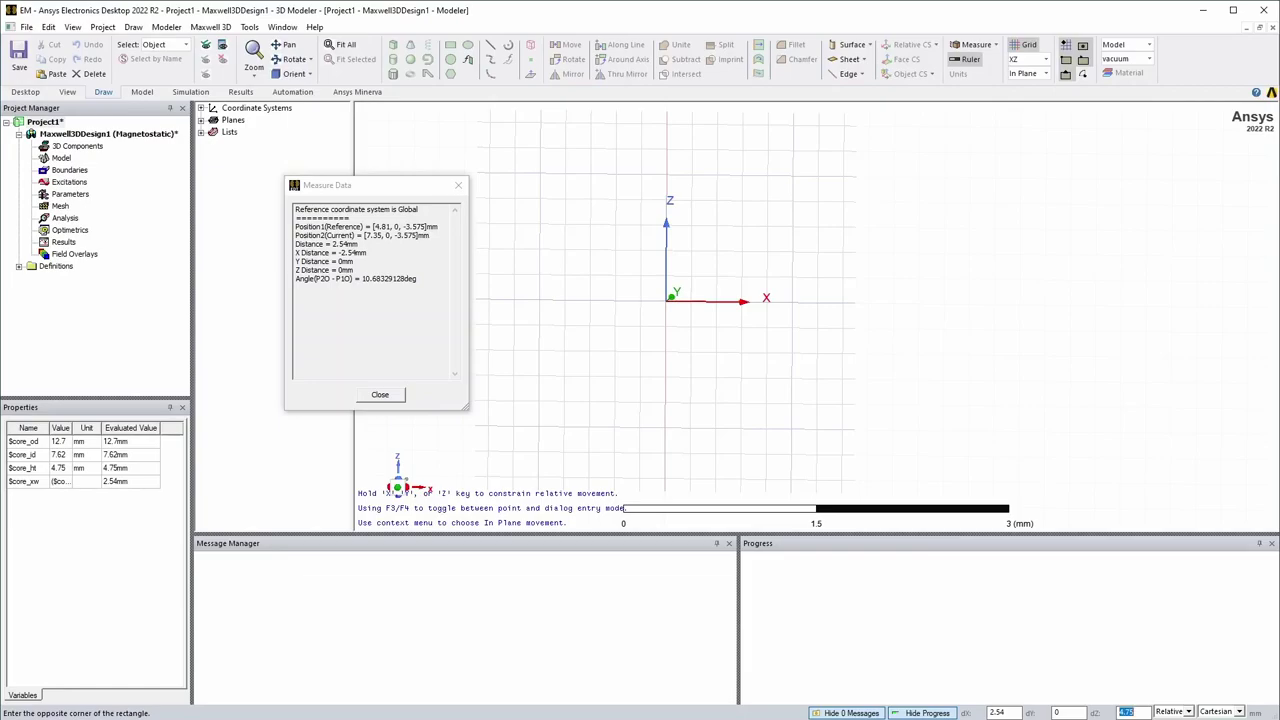
Step: Finish Rectangle1, then zoom and pan to it and select it
key("Return")
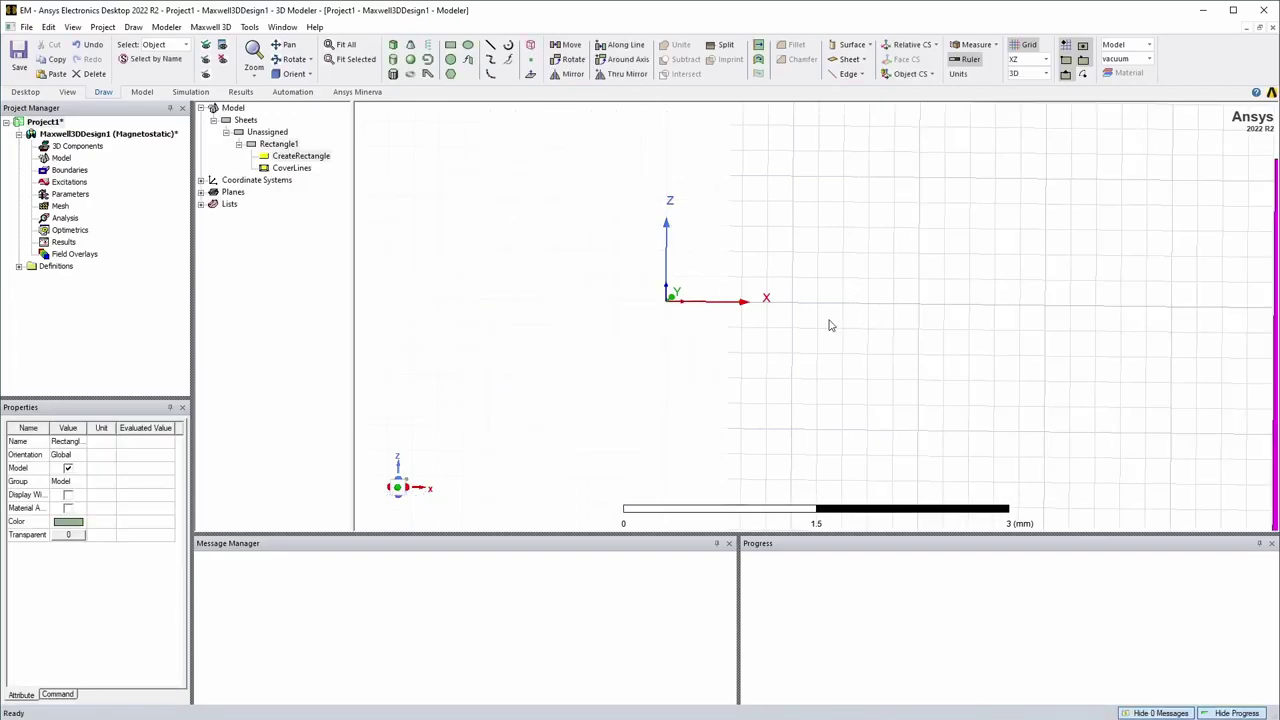
scroll(846, 308, "down", 3)
scroll(848, 310, "down", 3)
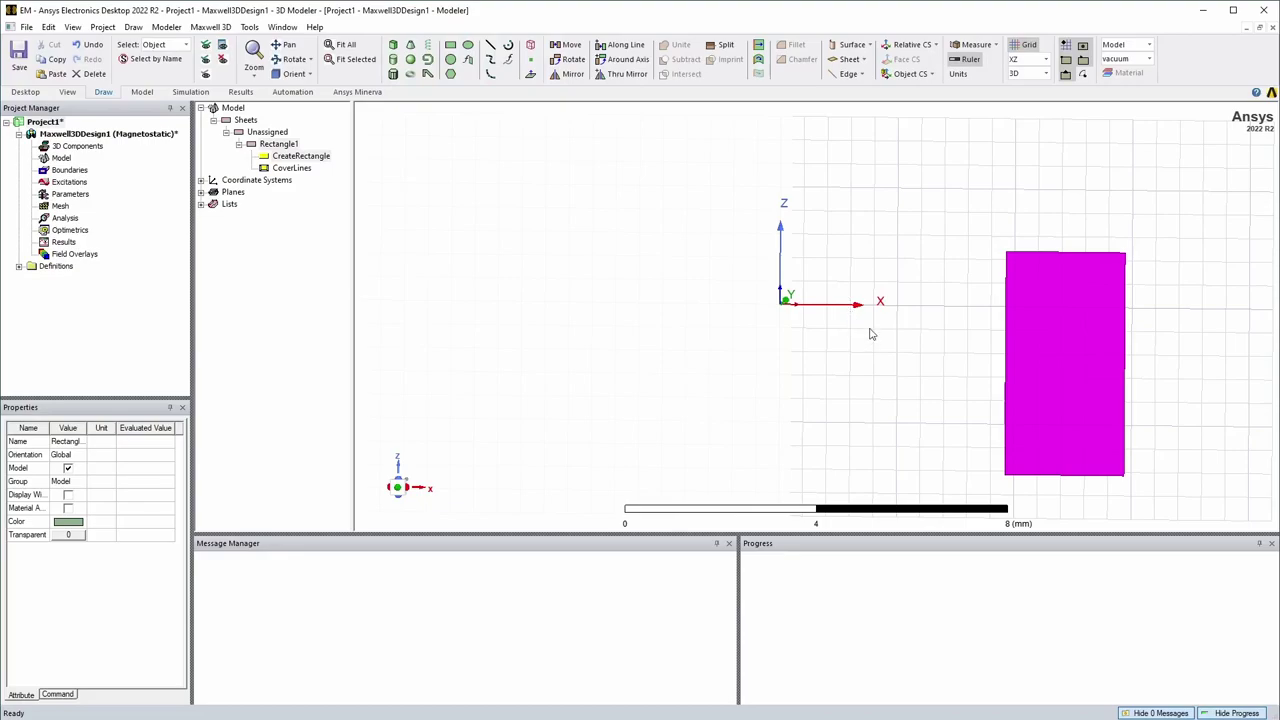
middle_click_drag(923, 354, 760, 314)
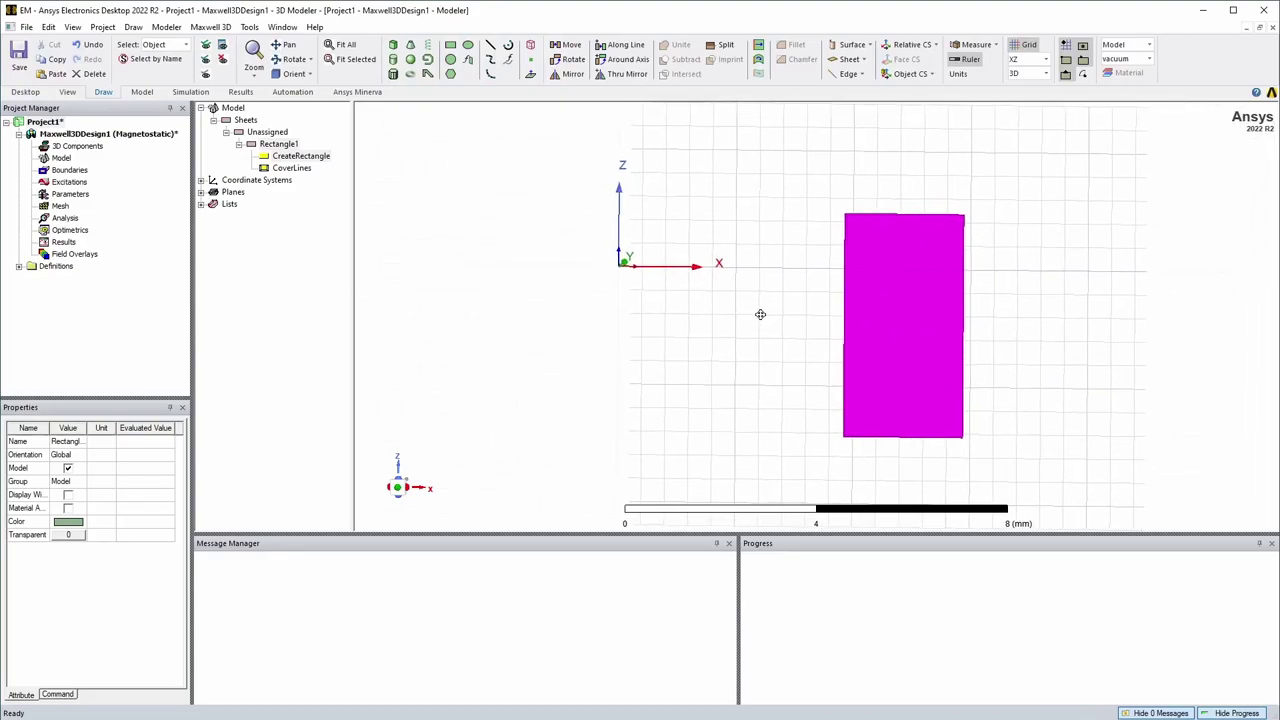
left_click(874, 302)
Step: Measure the position from (6, 0, 0) to the rectangle's bottom-left corner
left_click(976, 44)
left_click(978, 59)
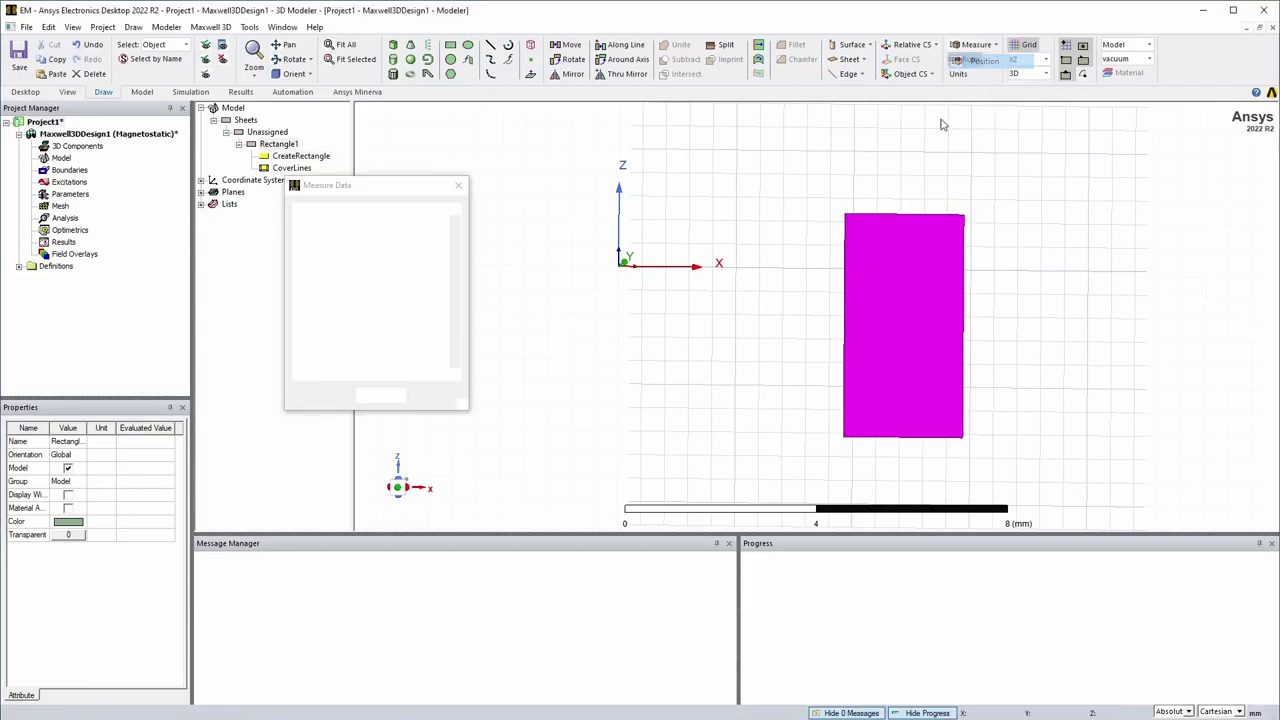
left_click(900, 269)
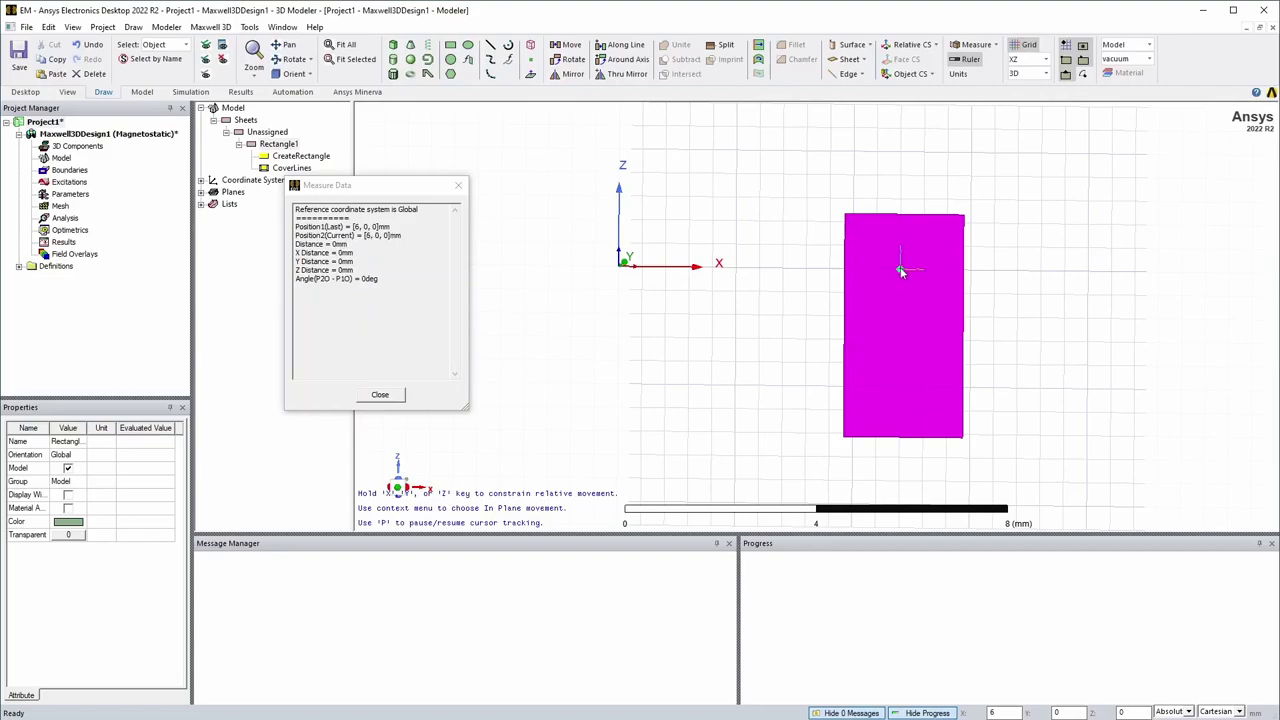
left_click(845, 437)
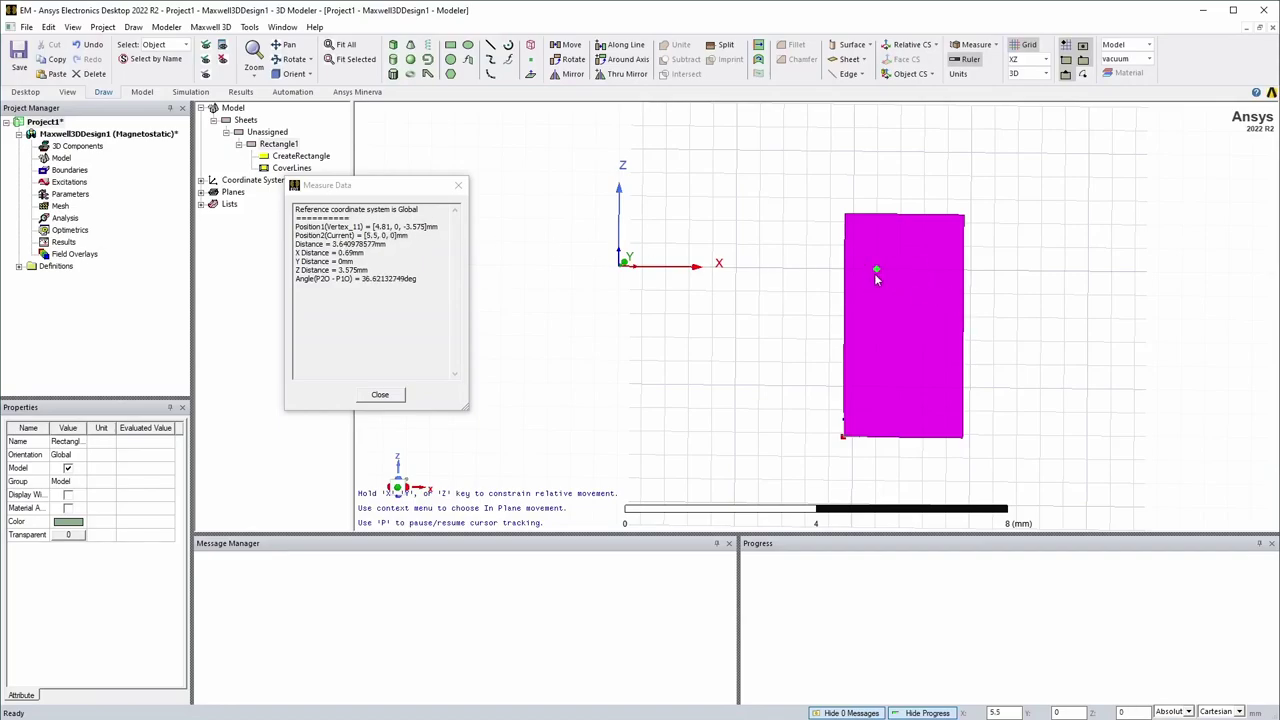
Step: Close the measurement, undo the rectangle, and start a new one at (3.81, 0, -2.375)
key("Escape")
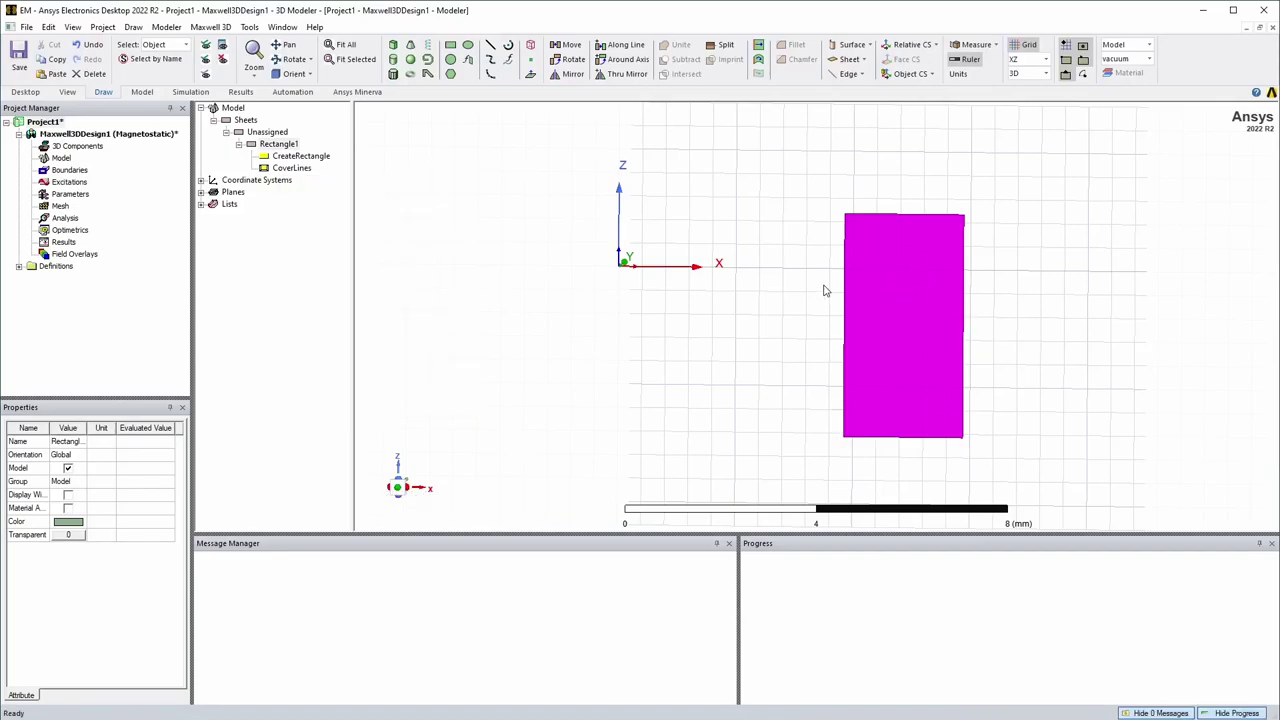
key("ctrl+z")
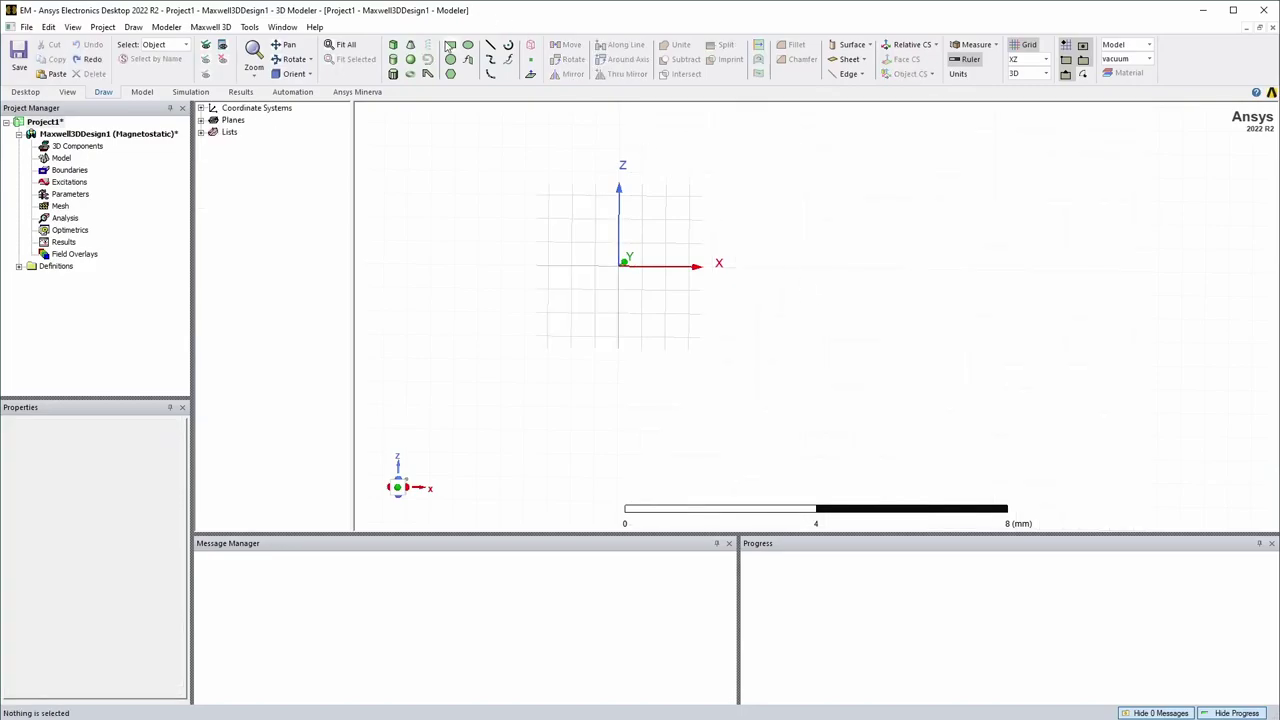
left_click(449, 47)
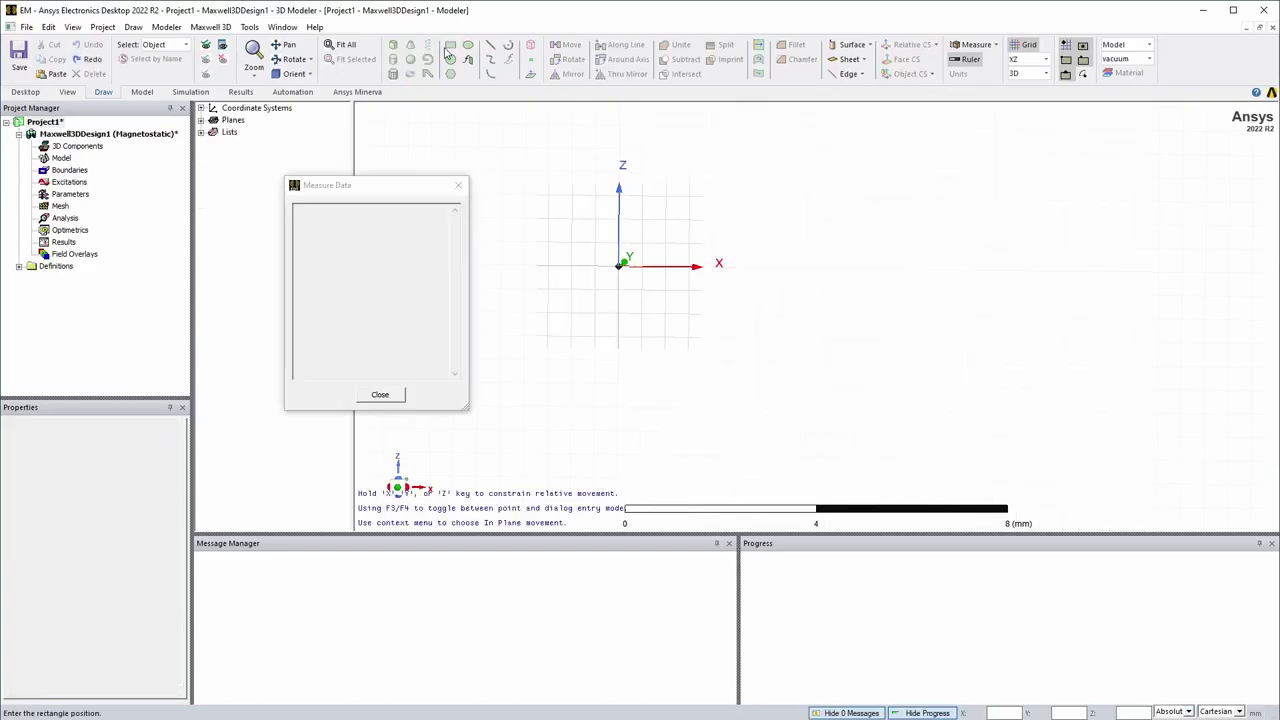
left_click(1007, 713)
type("3.81")
key("Tab")
Step: Size the new rectangle 2.54 mm in X by 4.75 mm in Z
key("Tab")
type("-2.375")
key("Return")
type("2.54")
key("Tab")
key("Tab")
type("4.75")
key("Return")
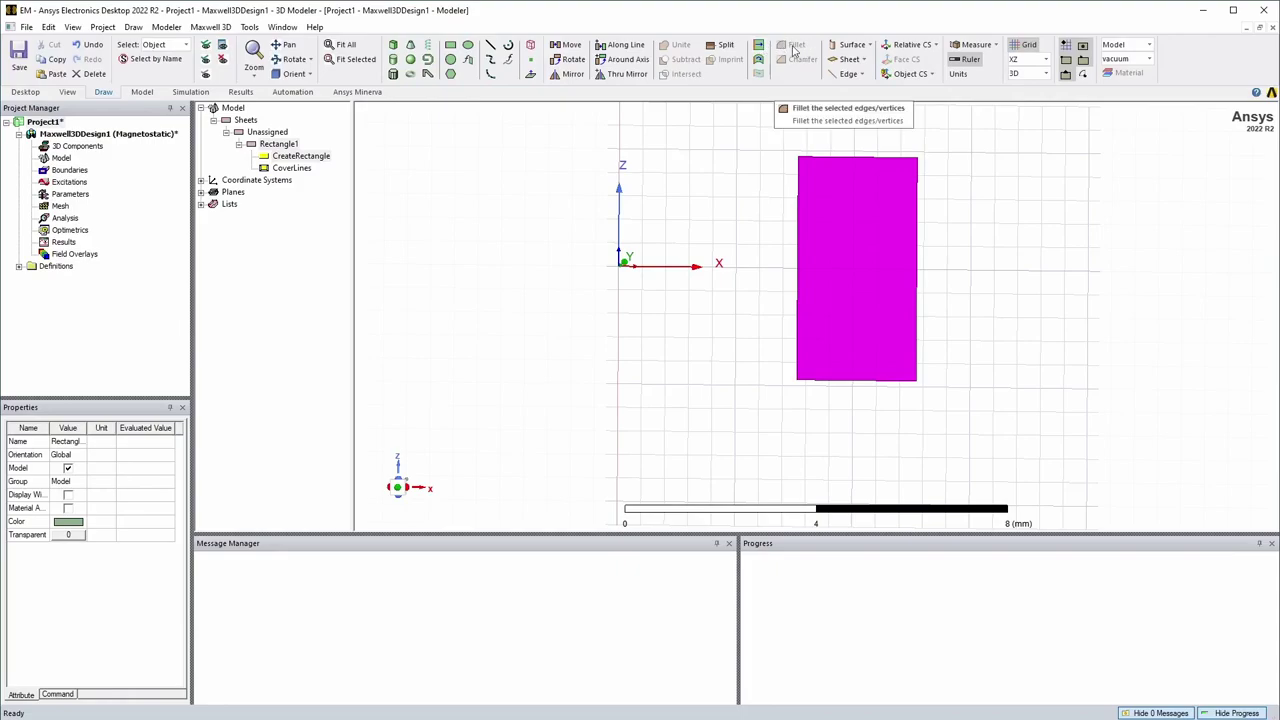
Step: Pick the rectangle's corner vertices and fillet them with a 0.5 mm radius
left_click(186, 46)
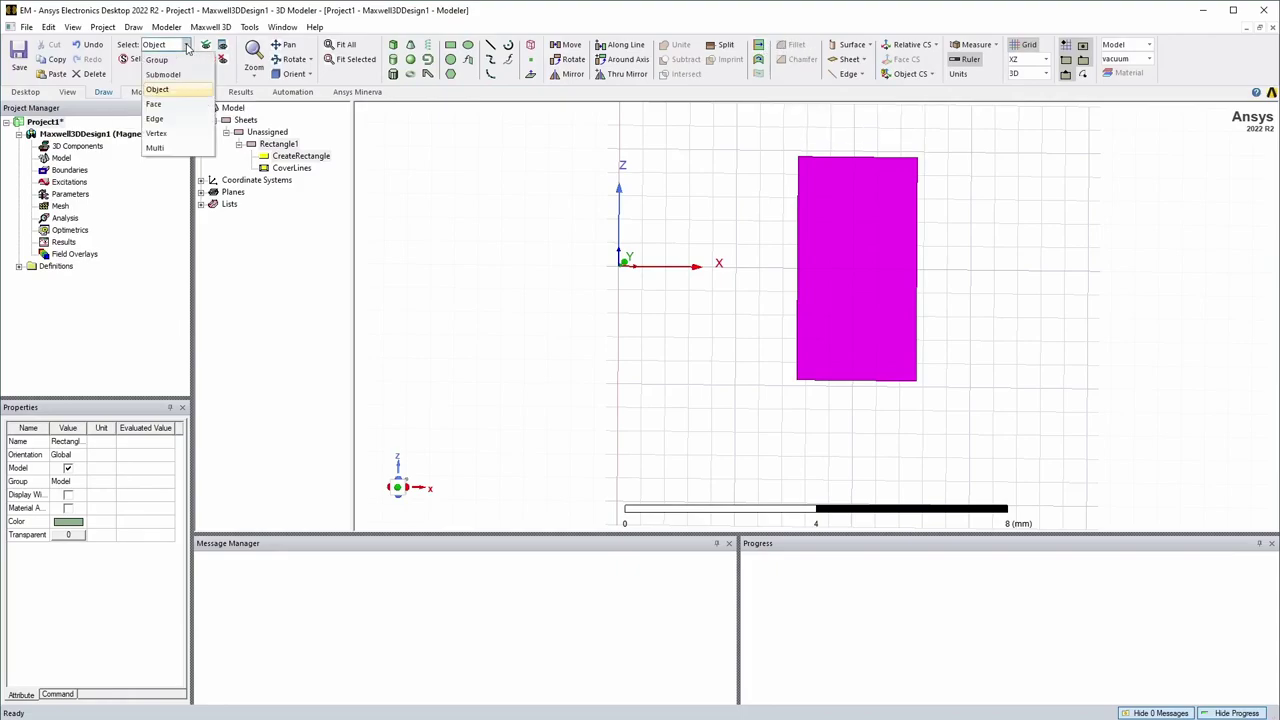
left_click(157, 133)
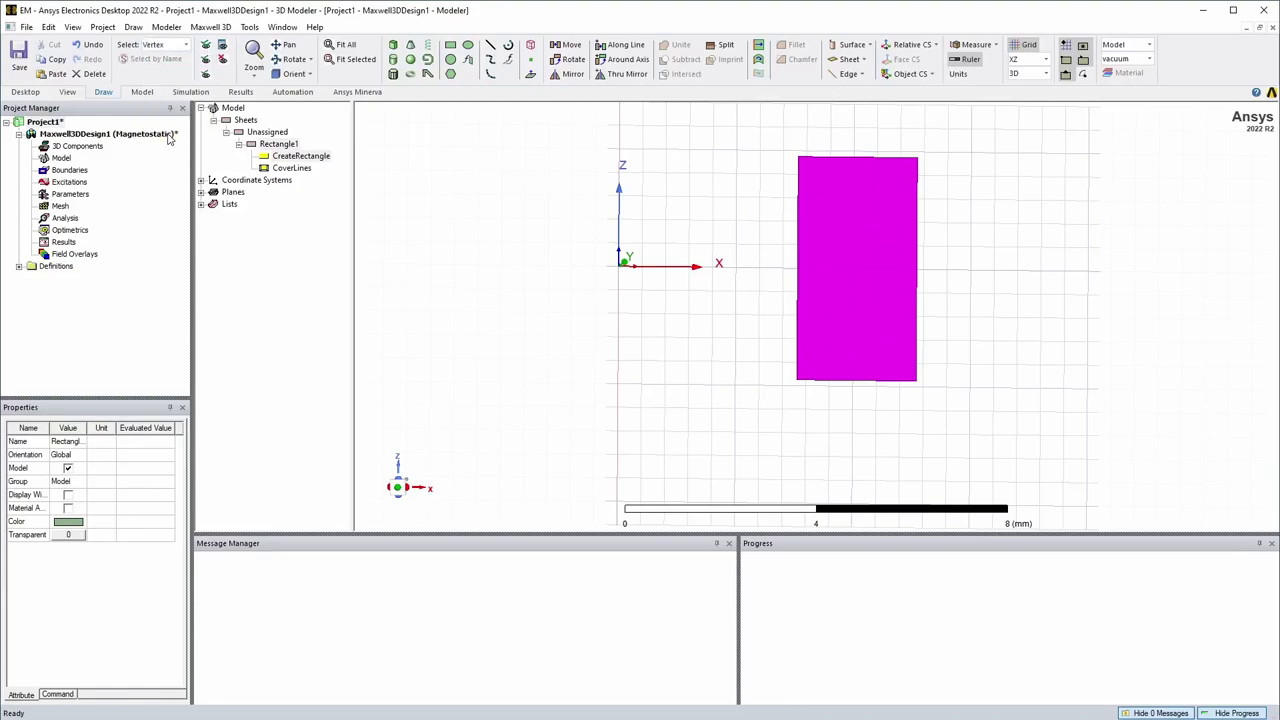
left_click(798, 159)
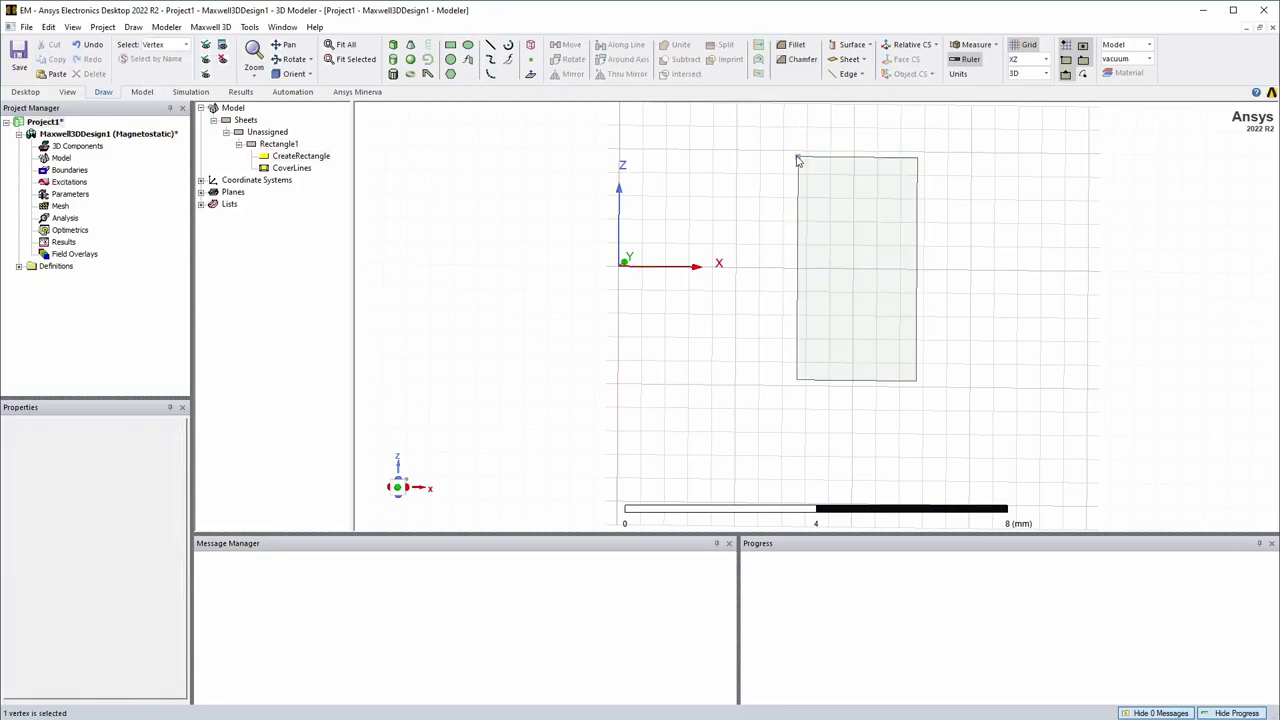
left_click(917, 158, "ctrl")
left_click(916, 381, "ctrl")
left_click(796, 45)
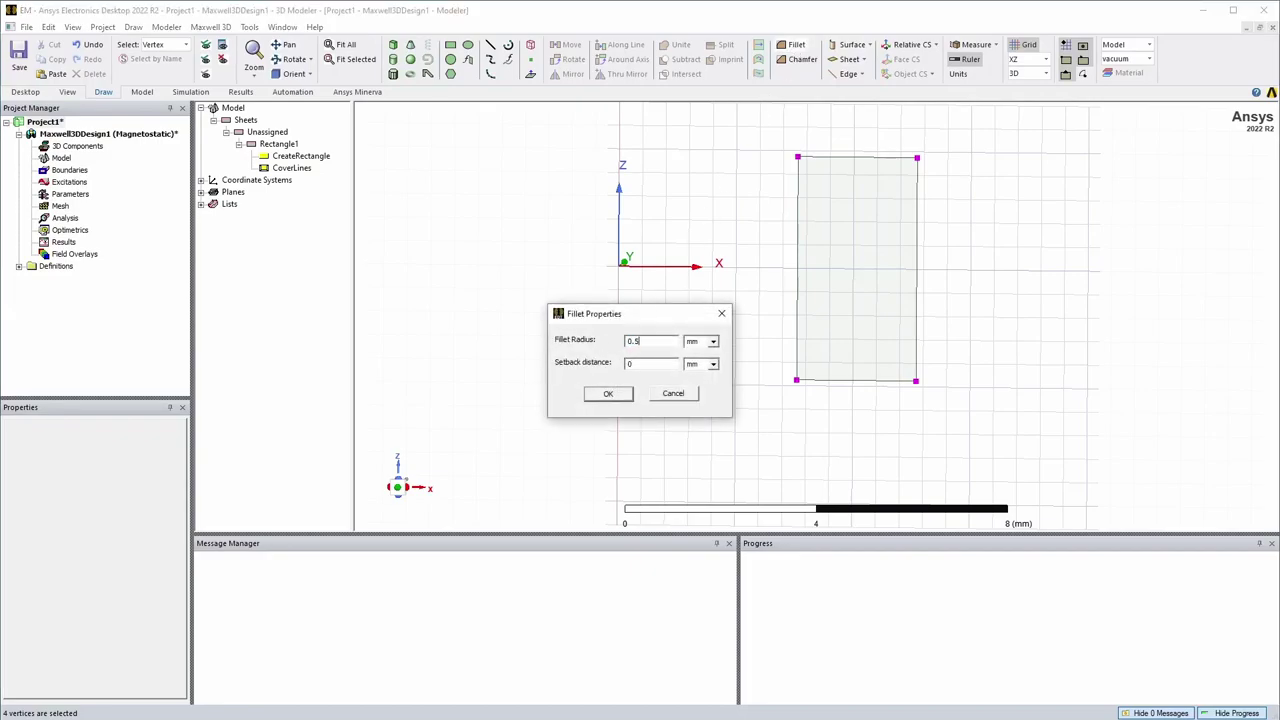
key("Return")
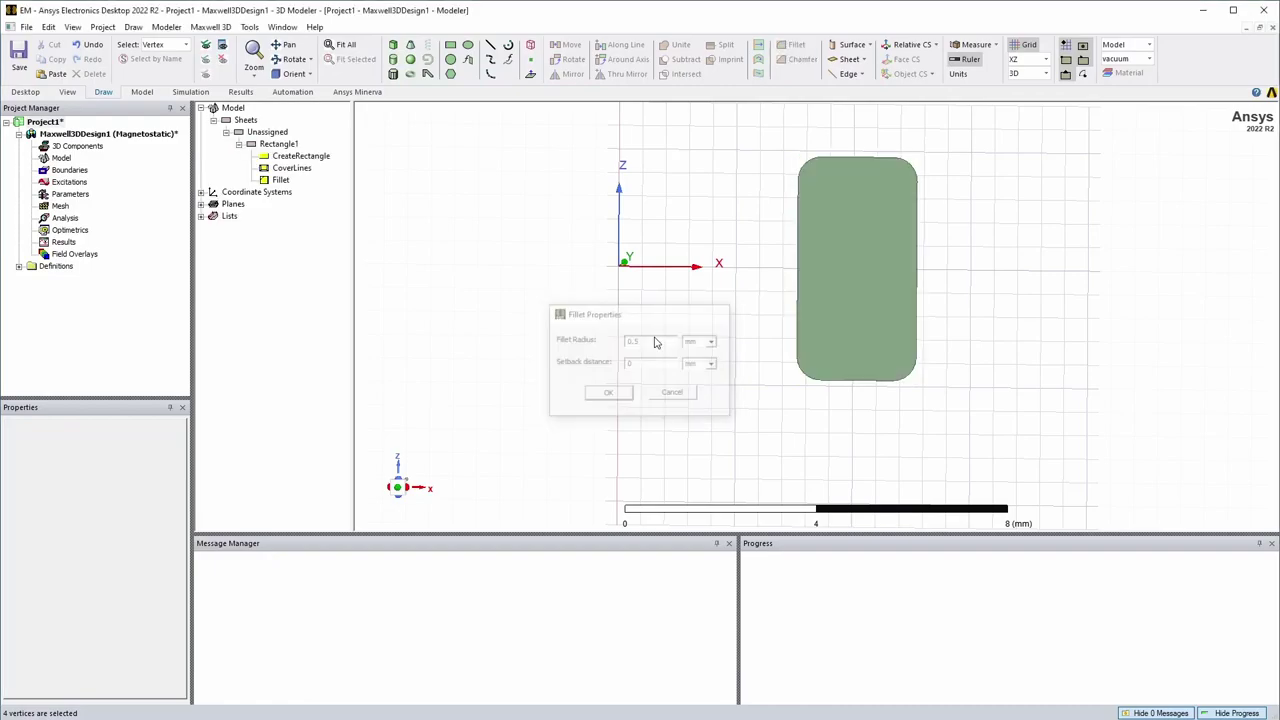
Step: Select the filleted rectangle and sweep it 360° around the Z axis
left_click(186, 50)
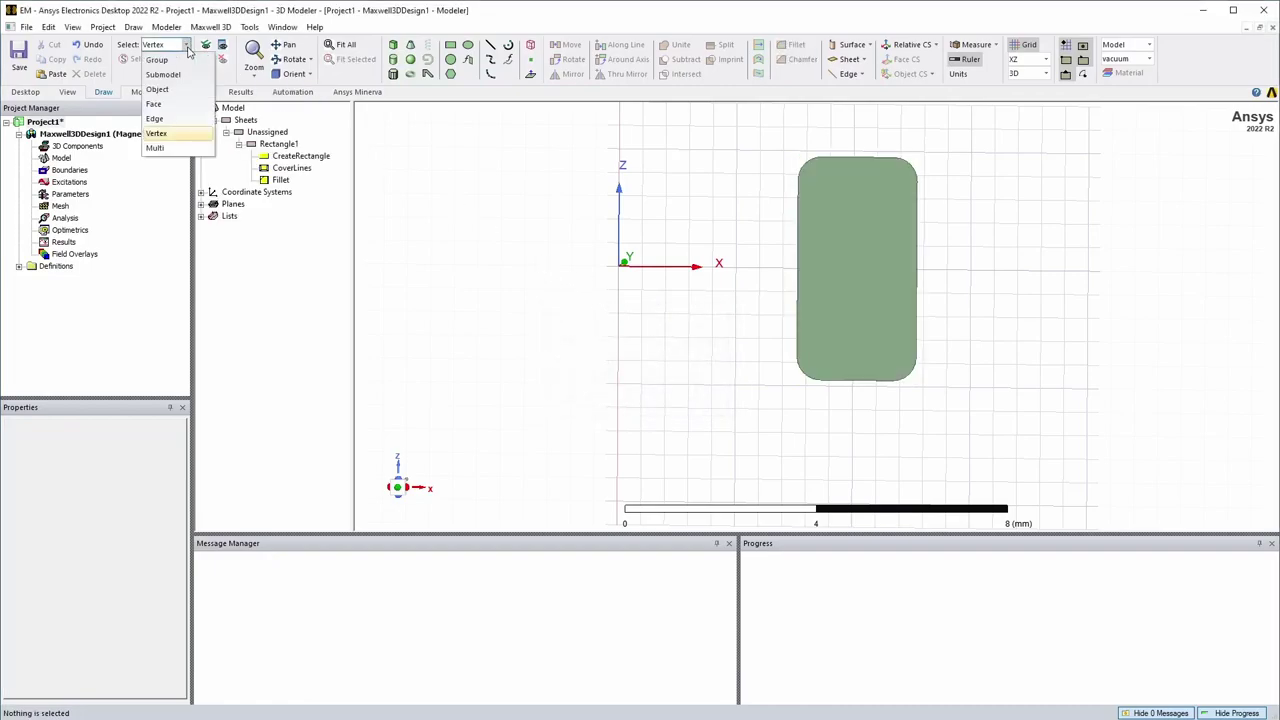
left_click(168, 86)
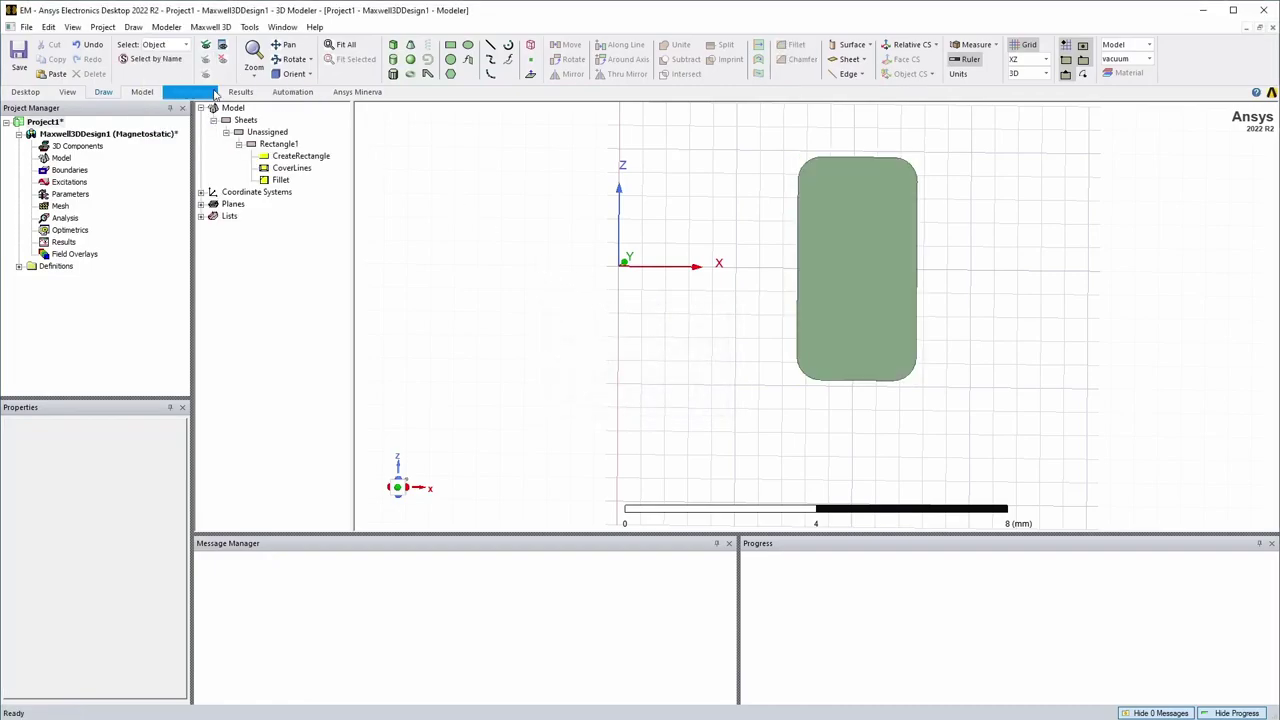
left_click(878, 214)
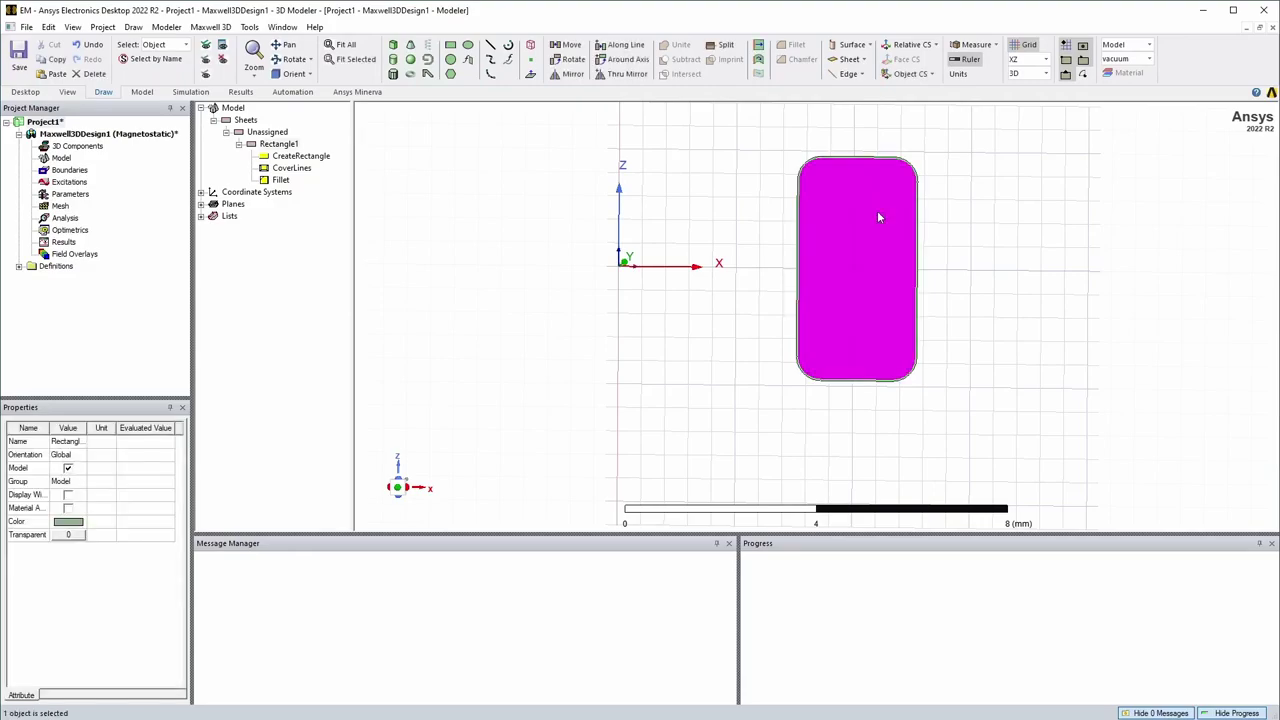
left_click(758, 60)
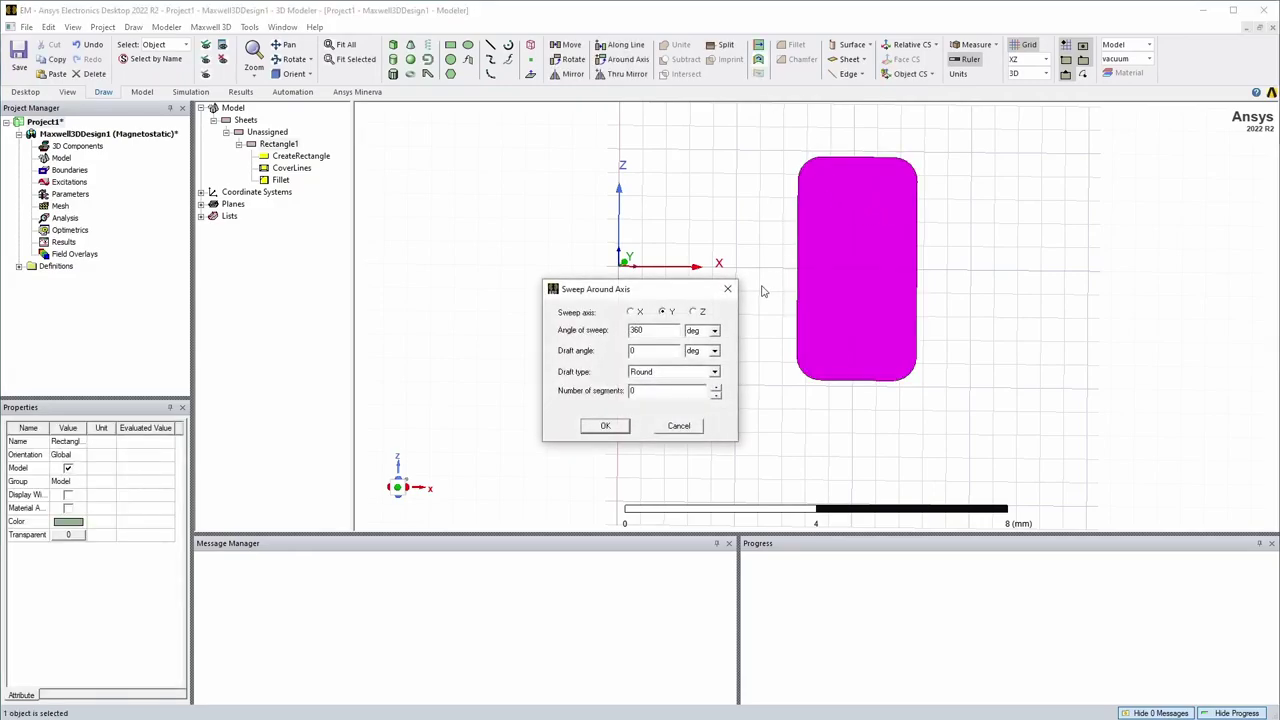
left_click(694, 312)
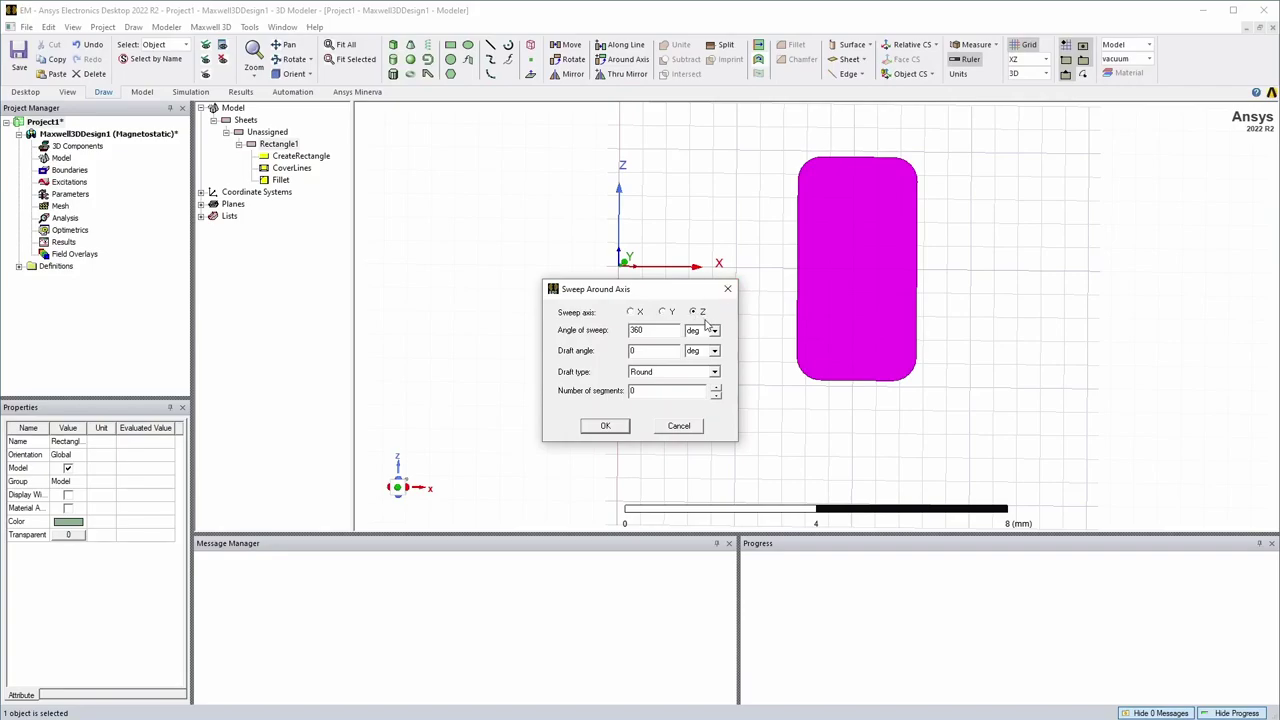
left_click(604, 426)
Step: Orbit and zoom to view the ring core from above, then clear the selection
left_click_drag(592, 432, 641, 361, "alt")
scroll(639, 354, "down", 5)
left_click_drag(580, 234, 963, 274, "alt")
left_click(963, 274)
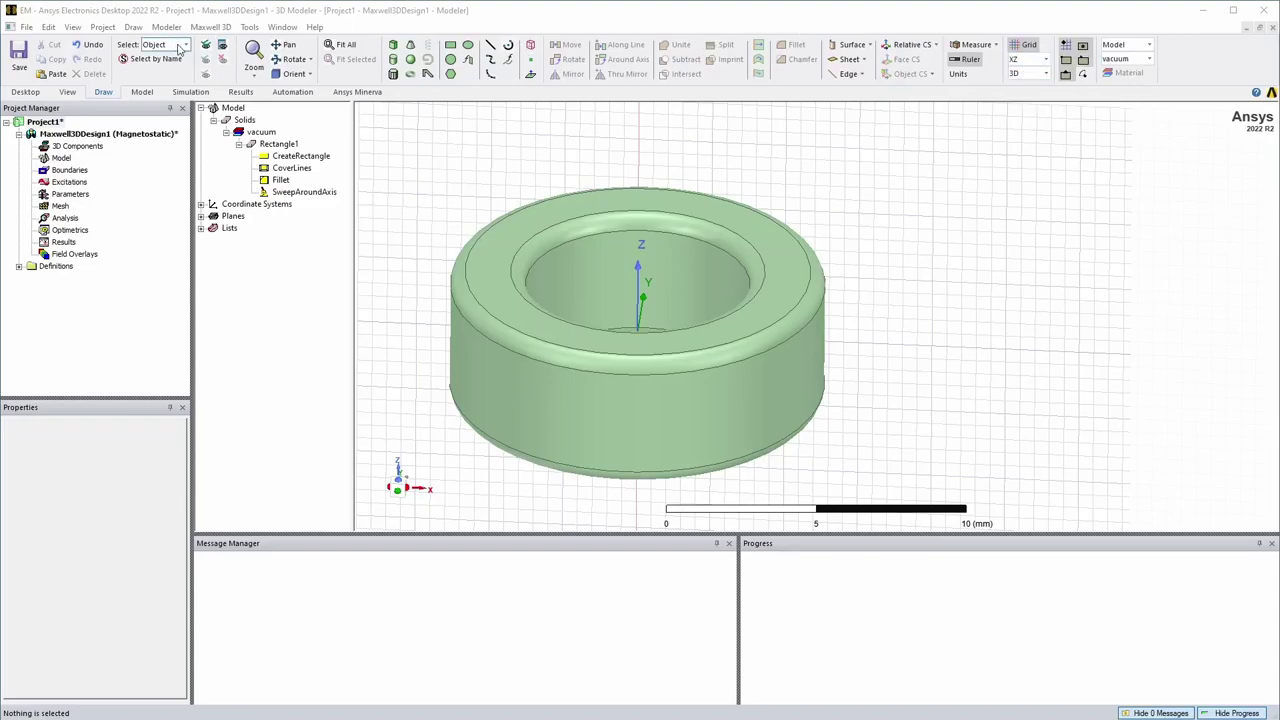
Step: Draw Rectangle2 from corner (3.458, 0, -2.727) mm, 3.244 mm wide and 5.454 mm tall
left_click(450, 45)
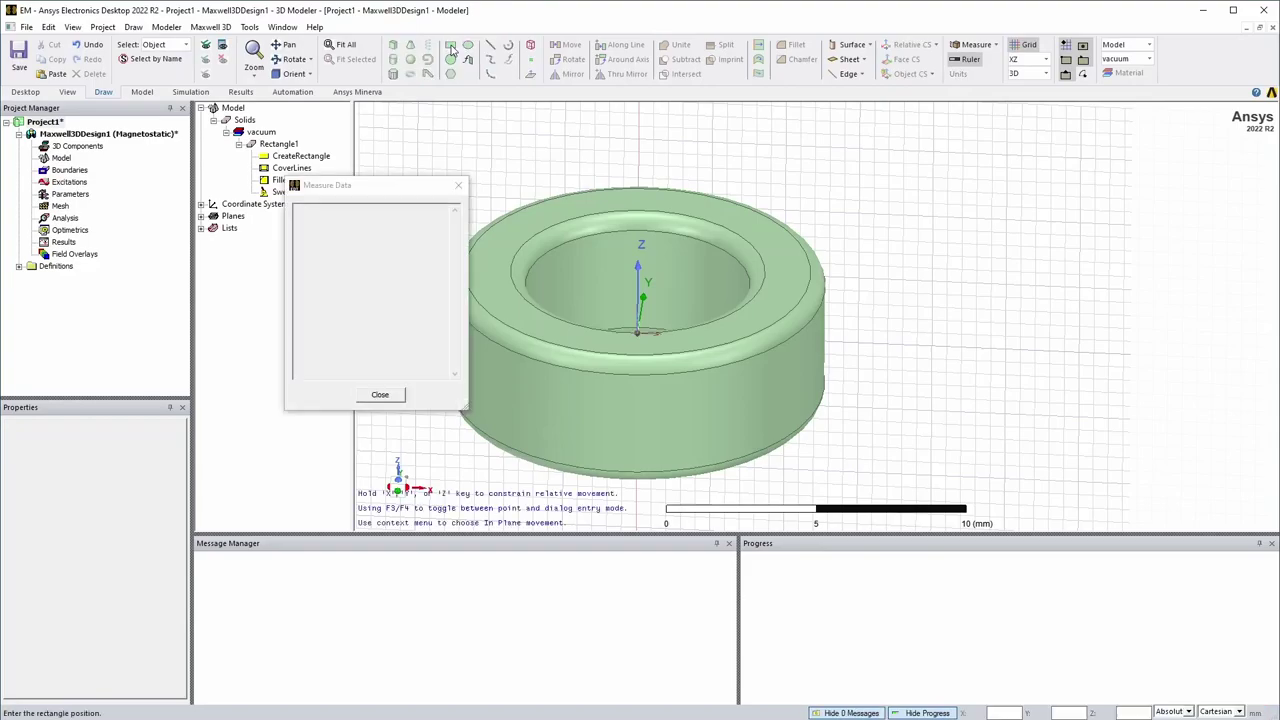
key("Tab")
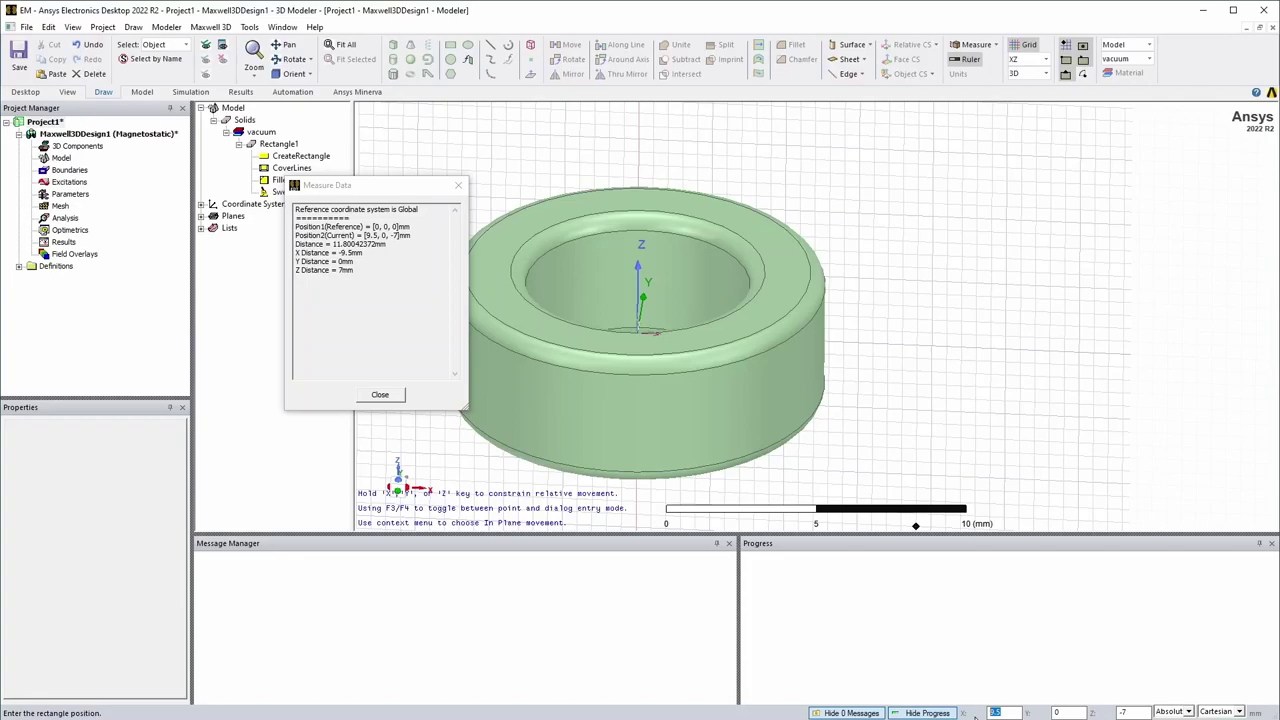
type("3")
key("Tab")
key("Tab")
key("Return")
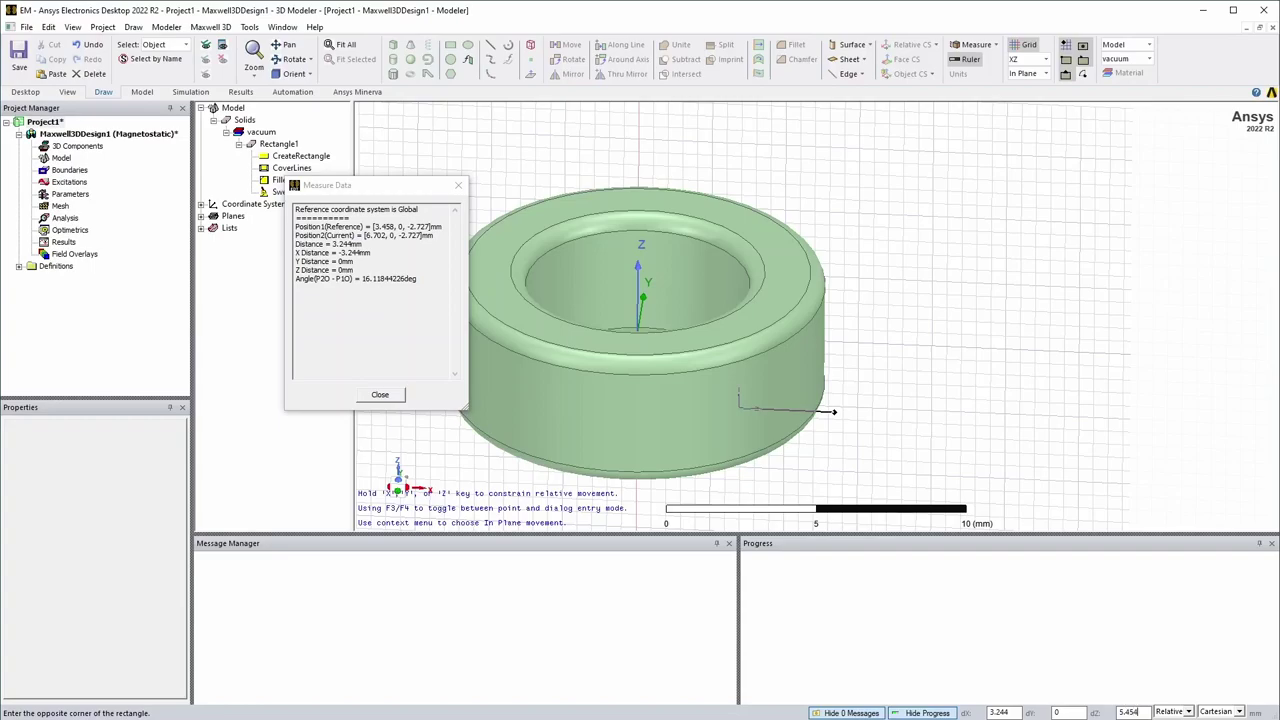
left_click(834, 411)
left_click_drag(834, 411, 806, 317, "alt")
scroll(778, 336, "up", 4)
Step: In vertex selection mode, select all four corner vertices of Rectangle2
left_click(865, 464)
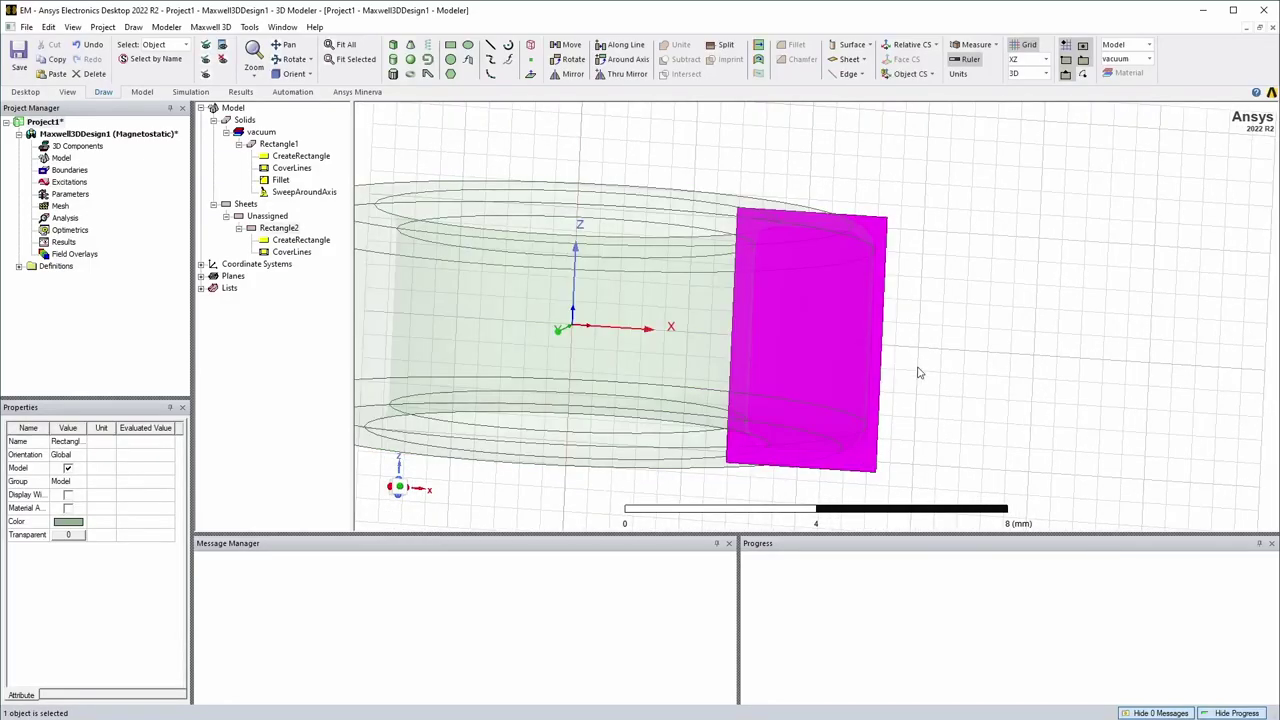
left_click(955, 222)
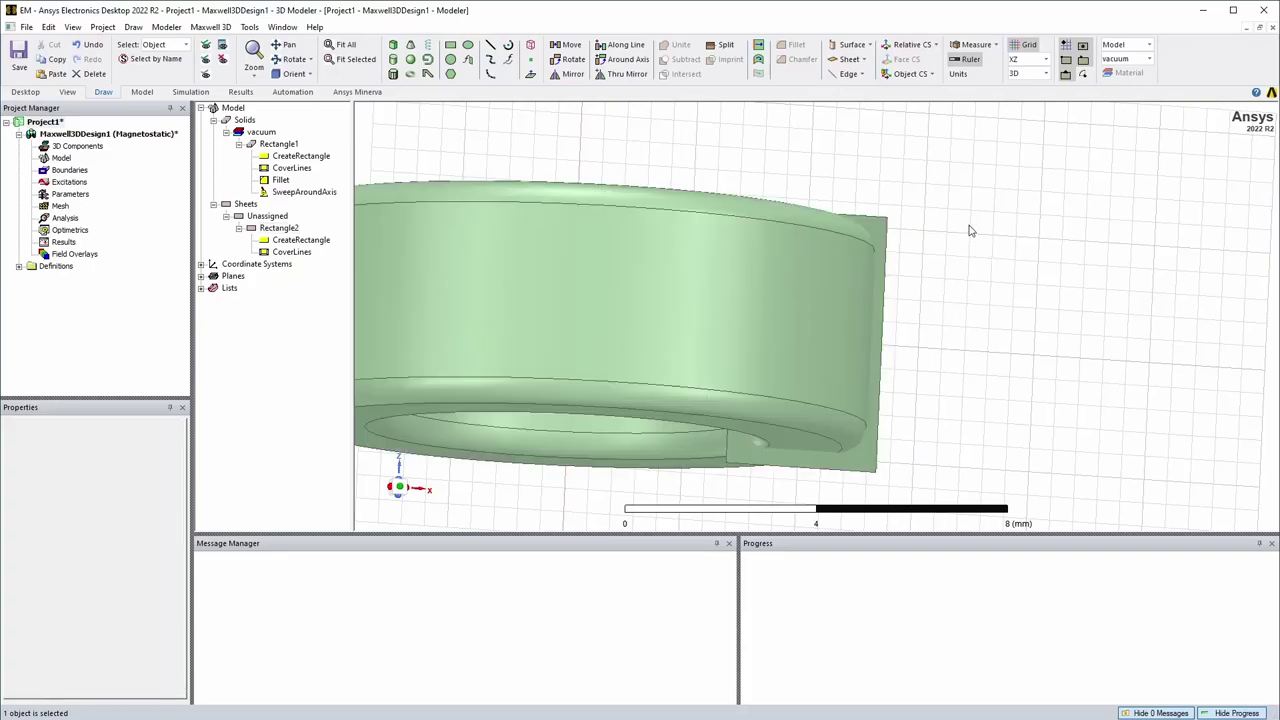
left_click_drag(957, 297, 948, 303, "alt")
left_click(168, 44)
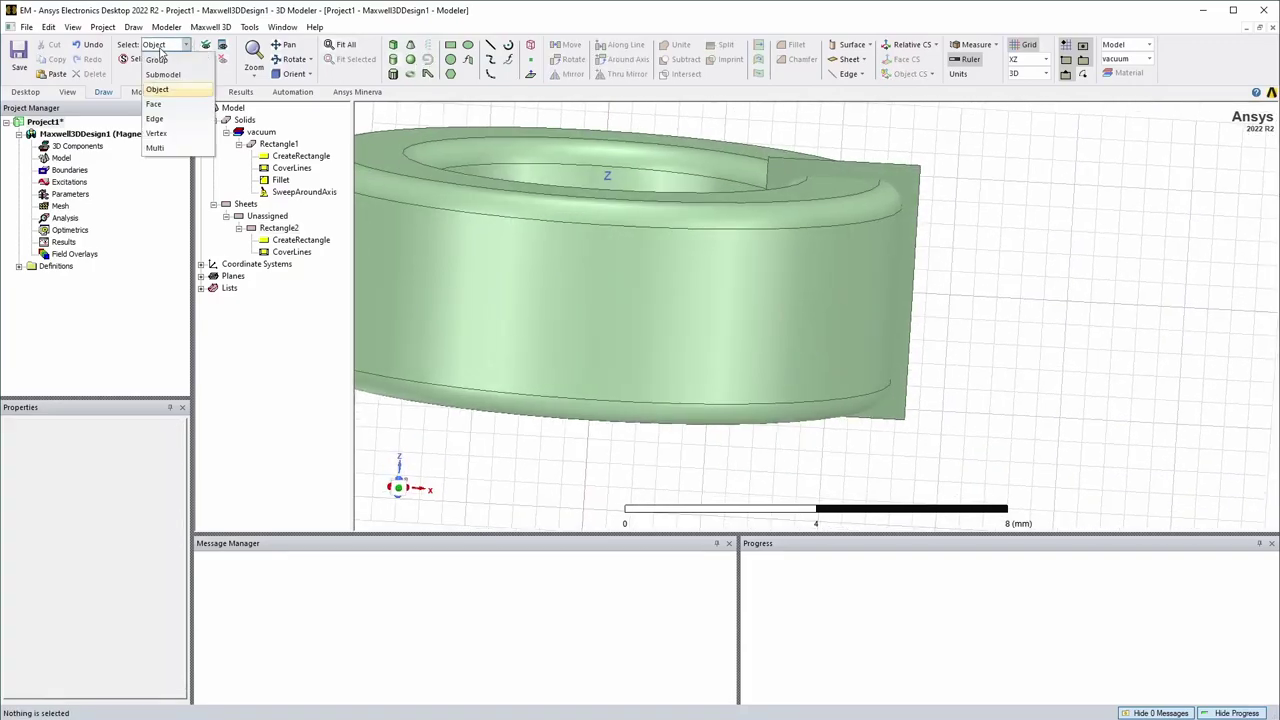
left_click(157, 133)
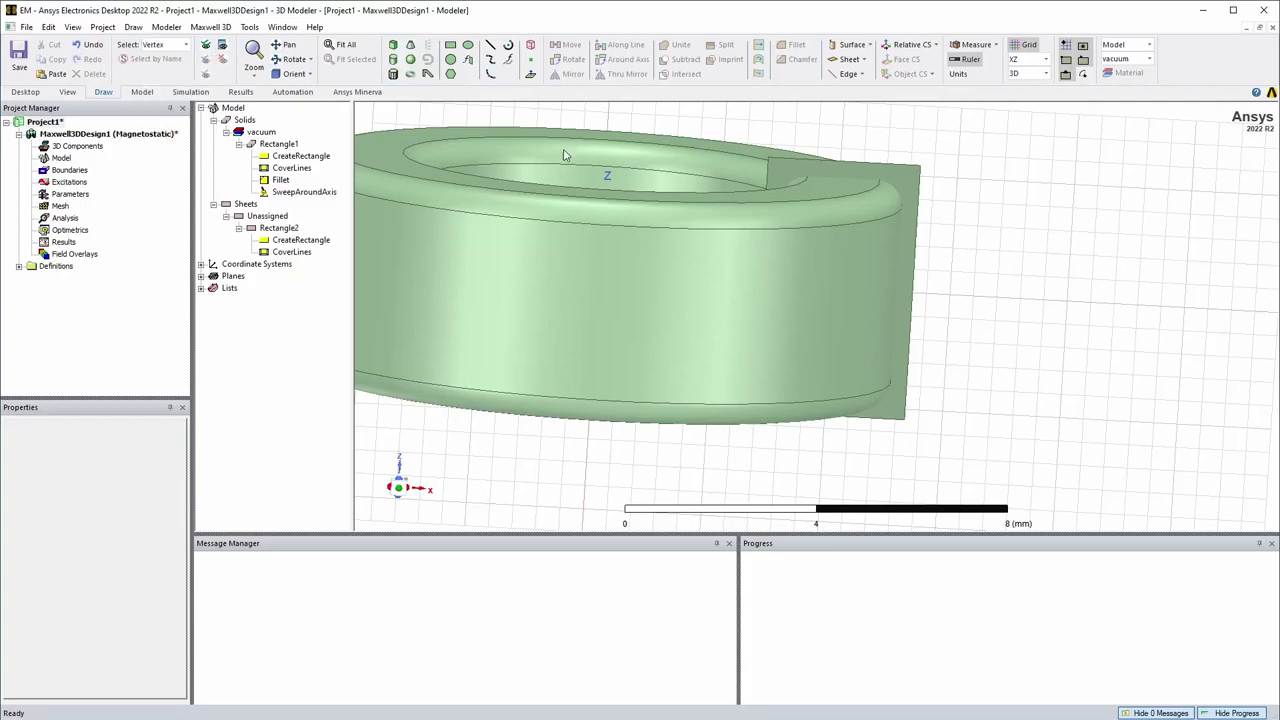
left_click(770, 158)
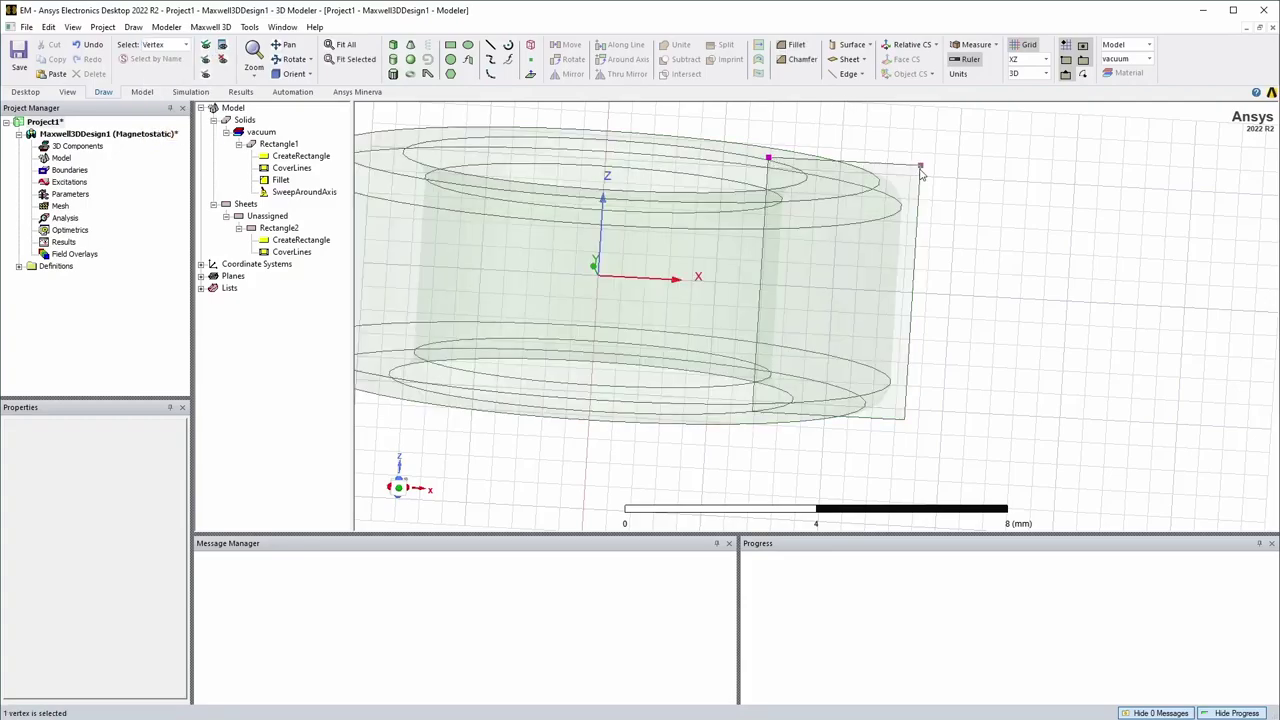
left_click(920, 165, "ctrl")
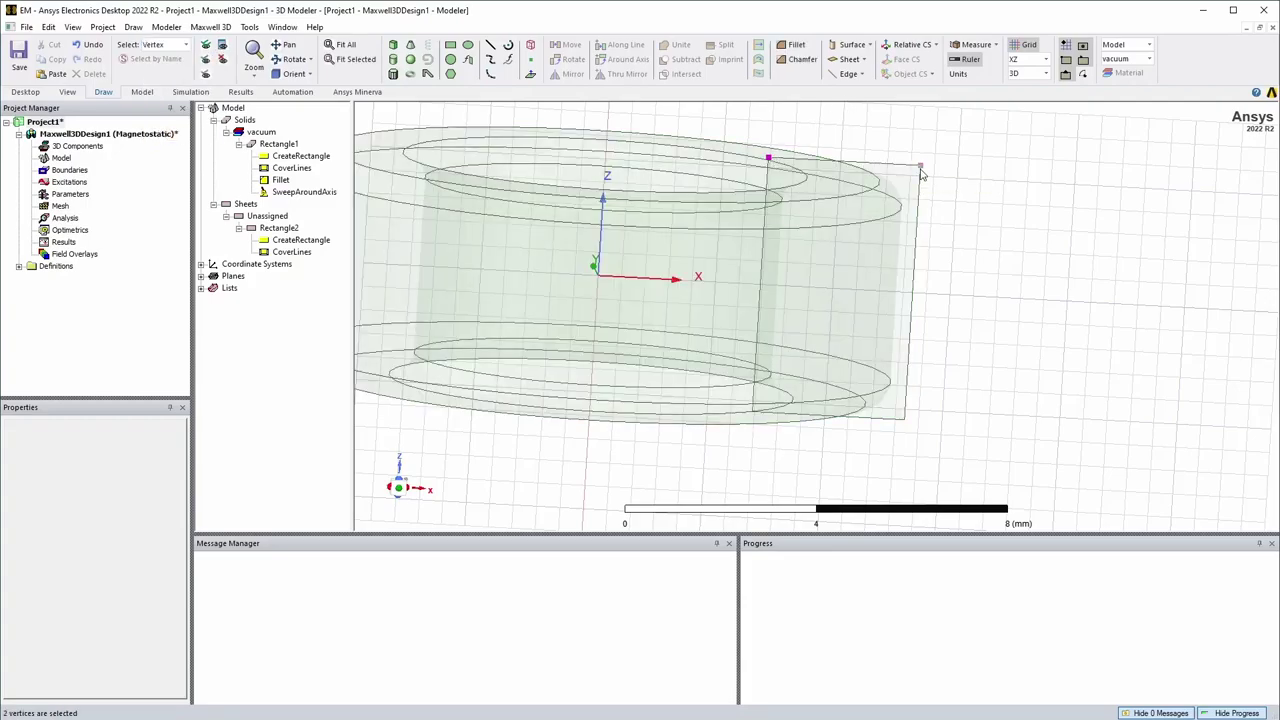
left_click(904, 419, "ctrl")
left_click_drag(784, 472, 808, 450, "alt")
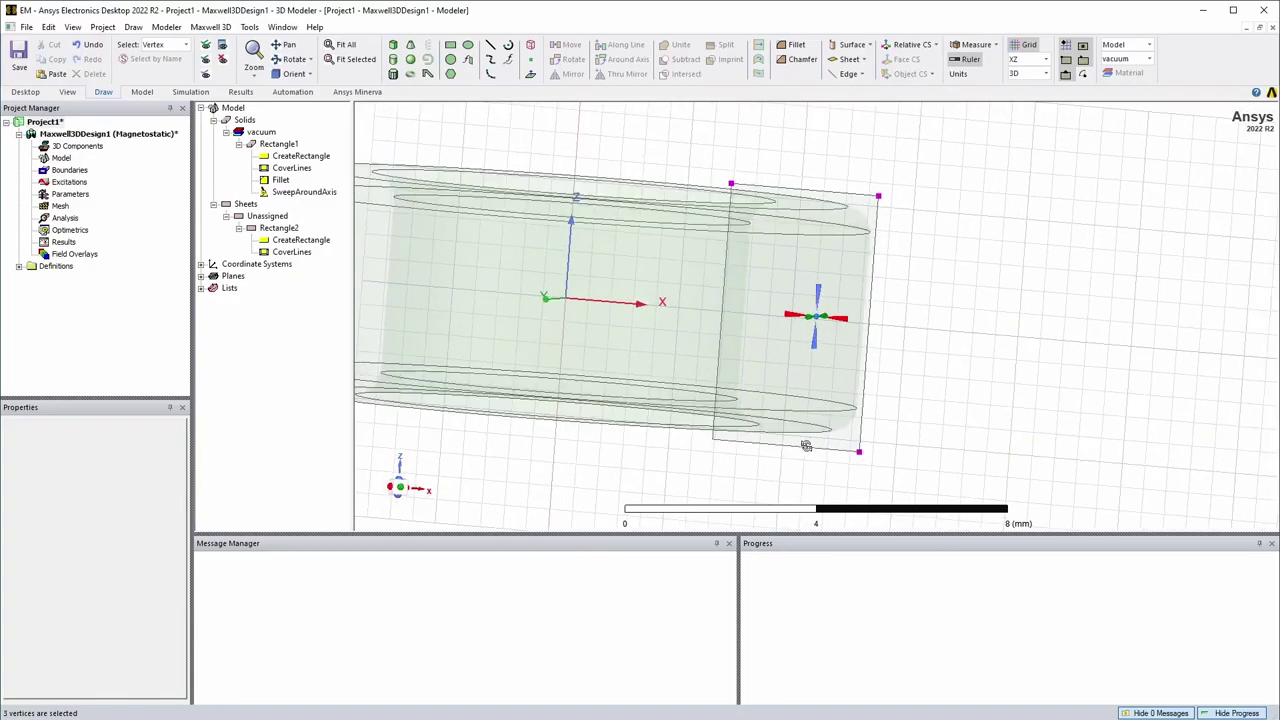
left_click(712, 441, "ctrl")
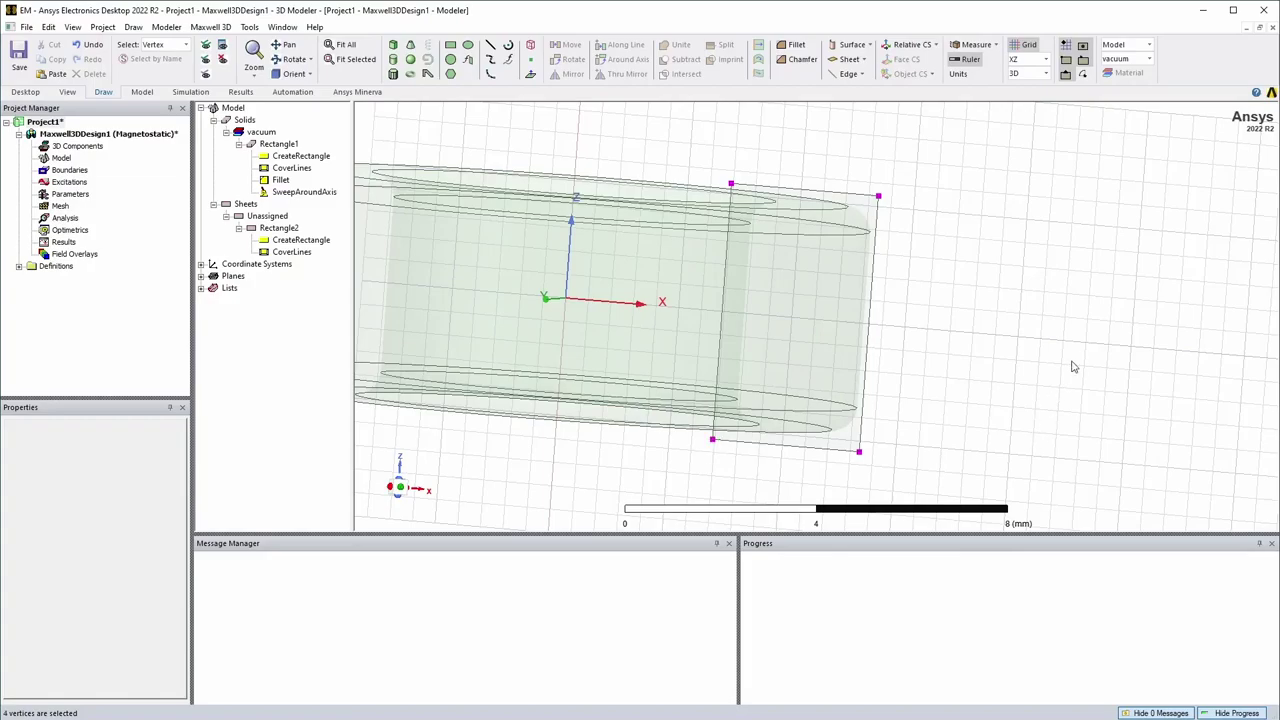
Step: Fillet the four selected corners with a 0.9 mm radius
left_click(796, 44)
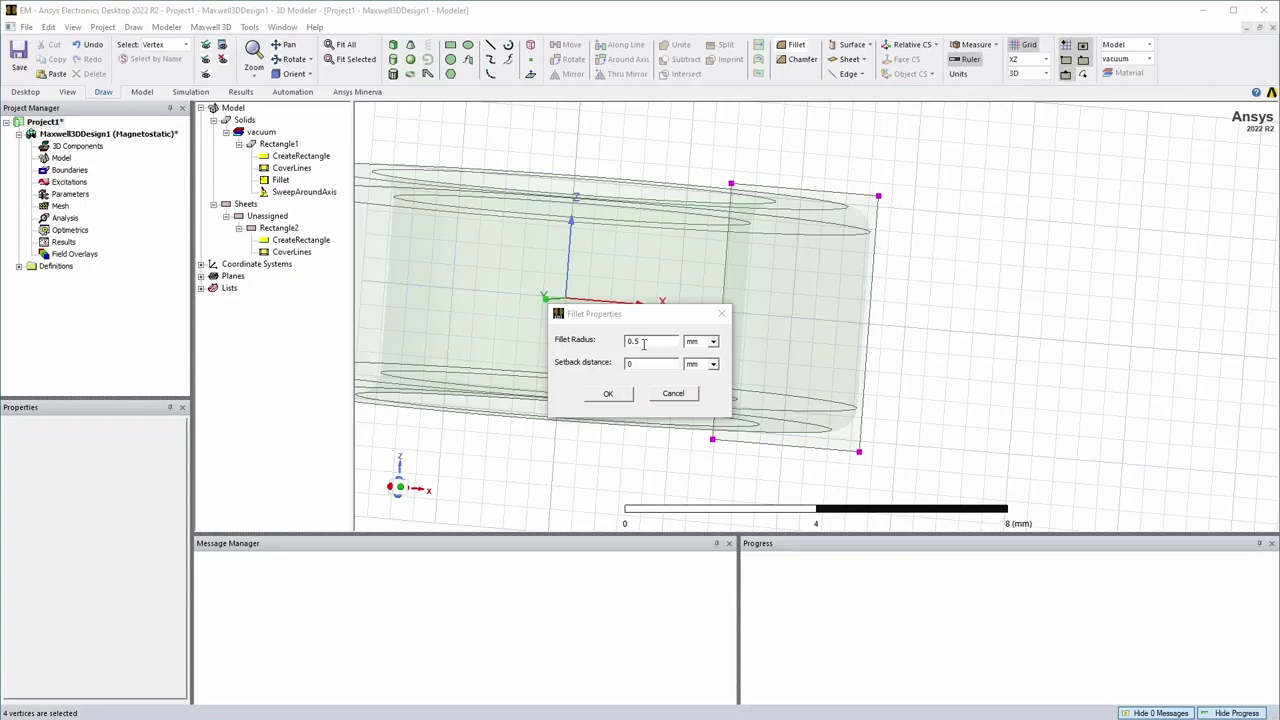
left_click_drag(644, 343, 633, 343)
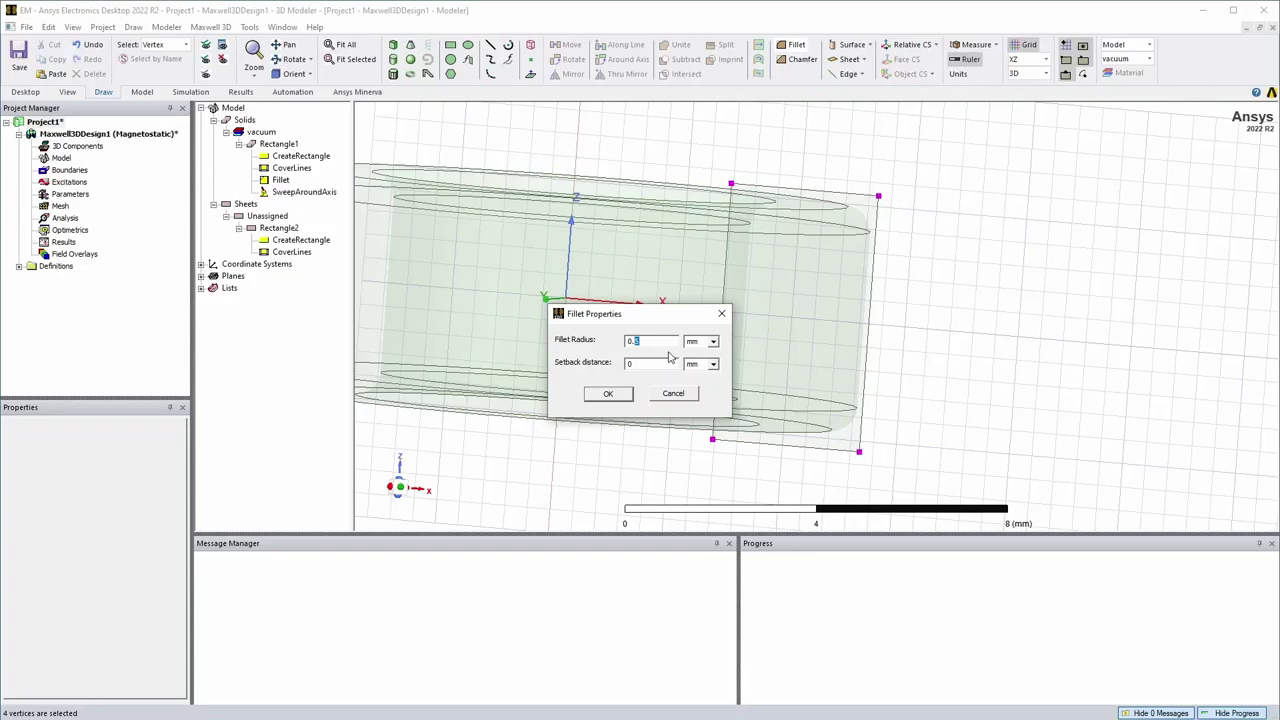
type("952")
key("Return")
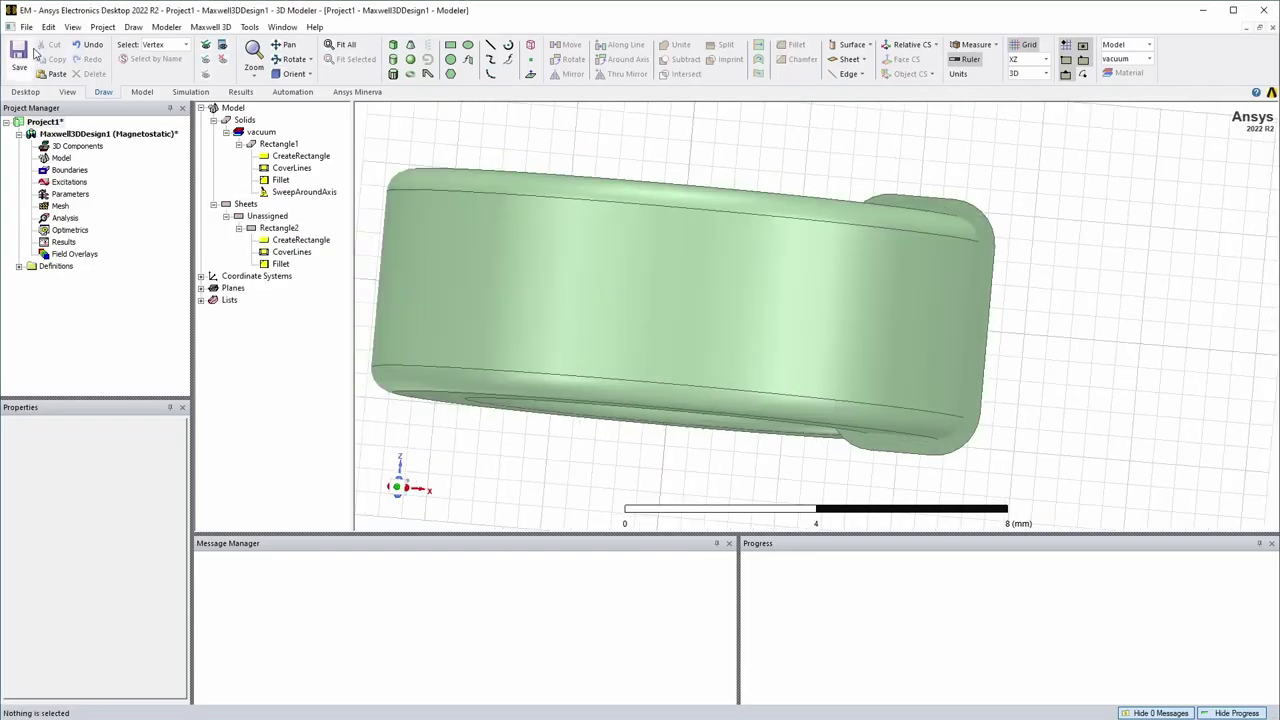
Step: In edge mode, turn Rectangle2's upper-right arc, top edge and upper-left arc into line objects
left_click(180, 46)
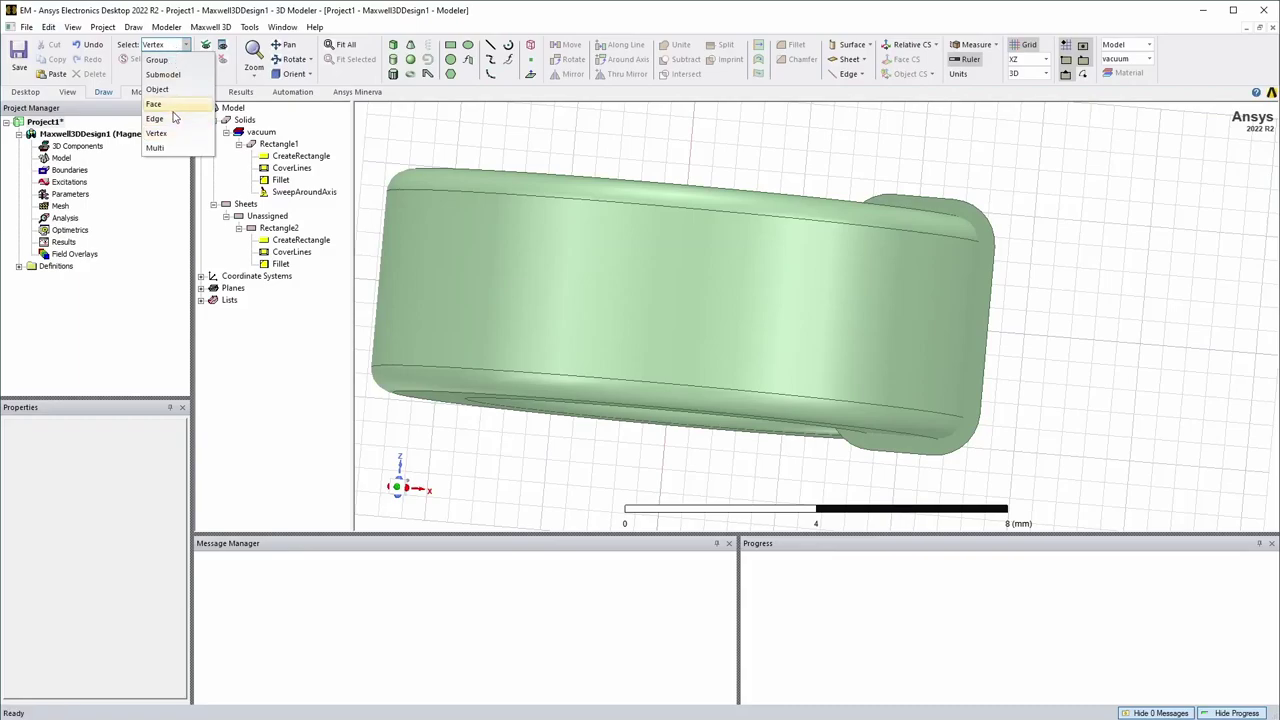
left_click(170, 115)
left_click(995, 222)
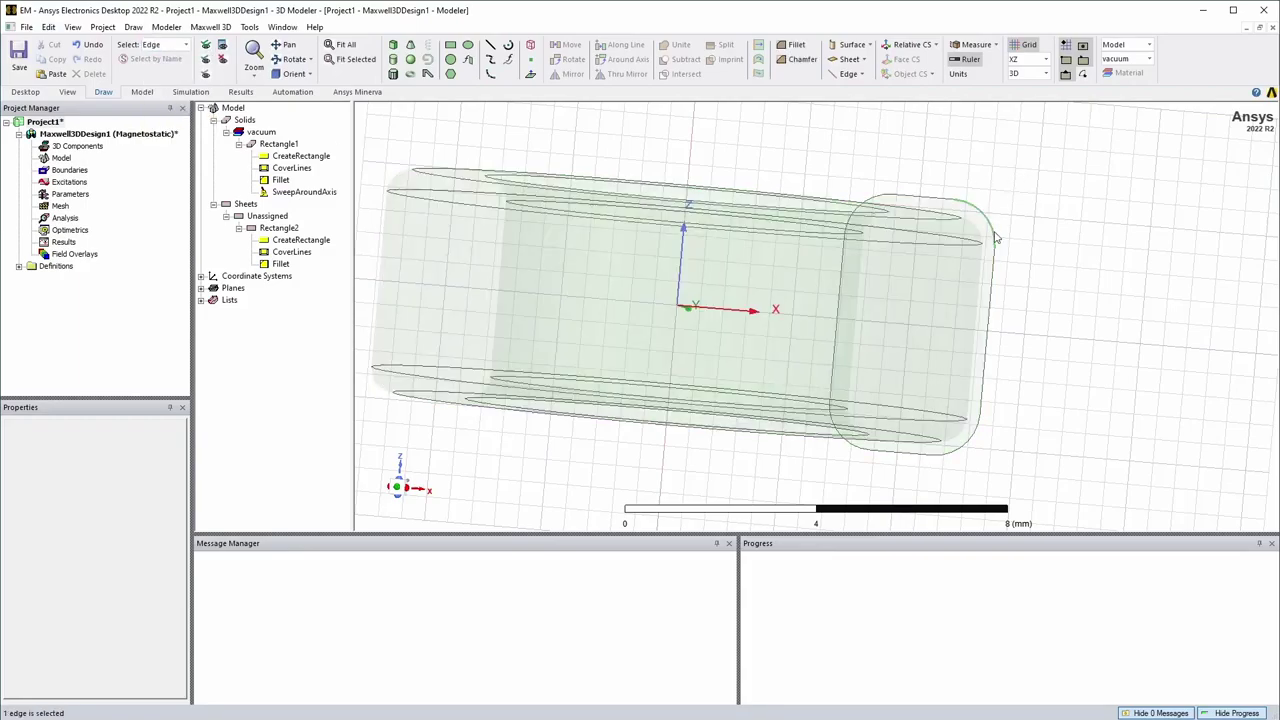
left_click_drag(1051, 317, 1065, 312, "alt")
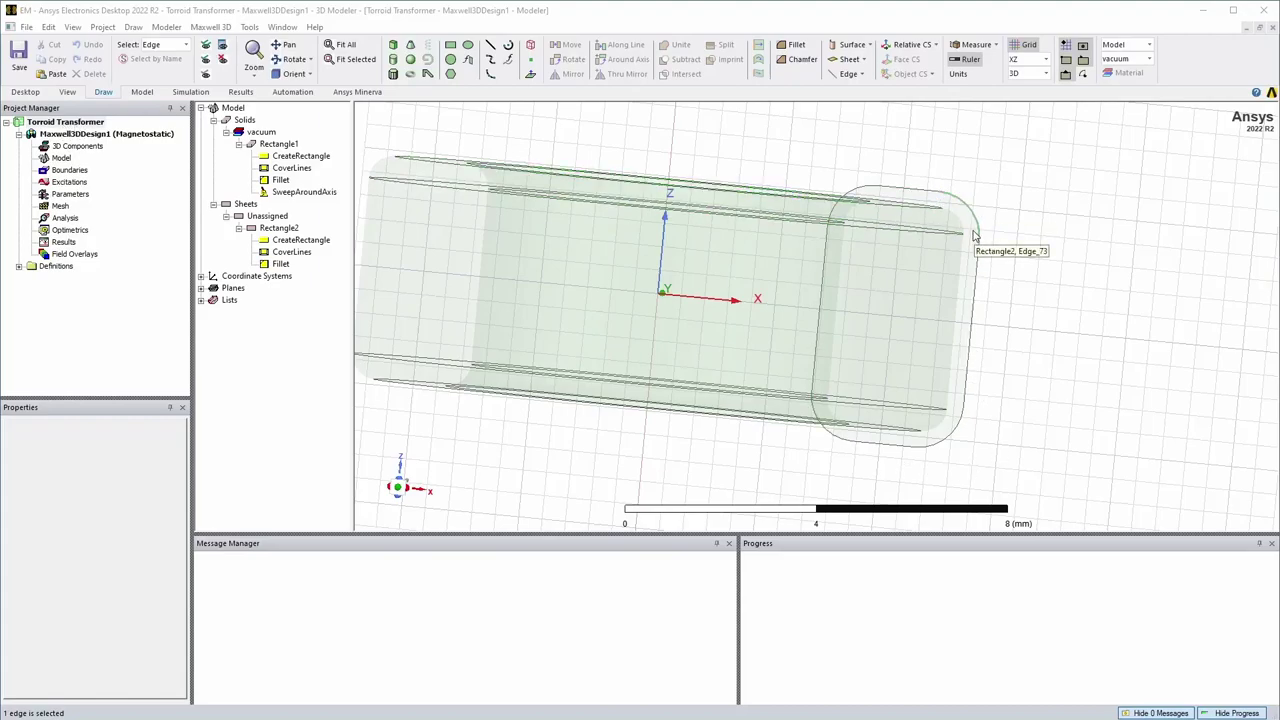
left_click(925, 197, "ctrl")
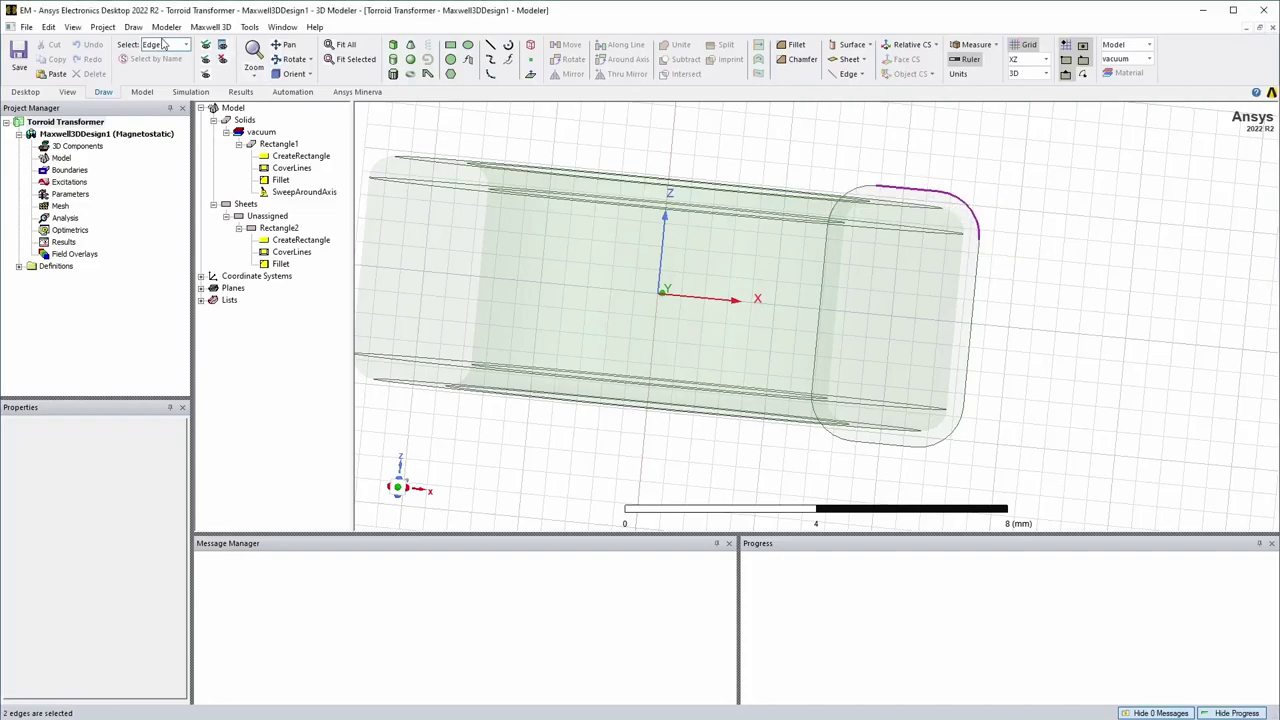
left_click(860, 190, "ctrl")
left_click(851, 76)
left_click(885, 106)
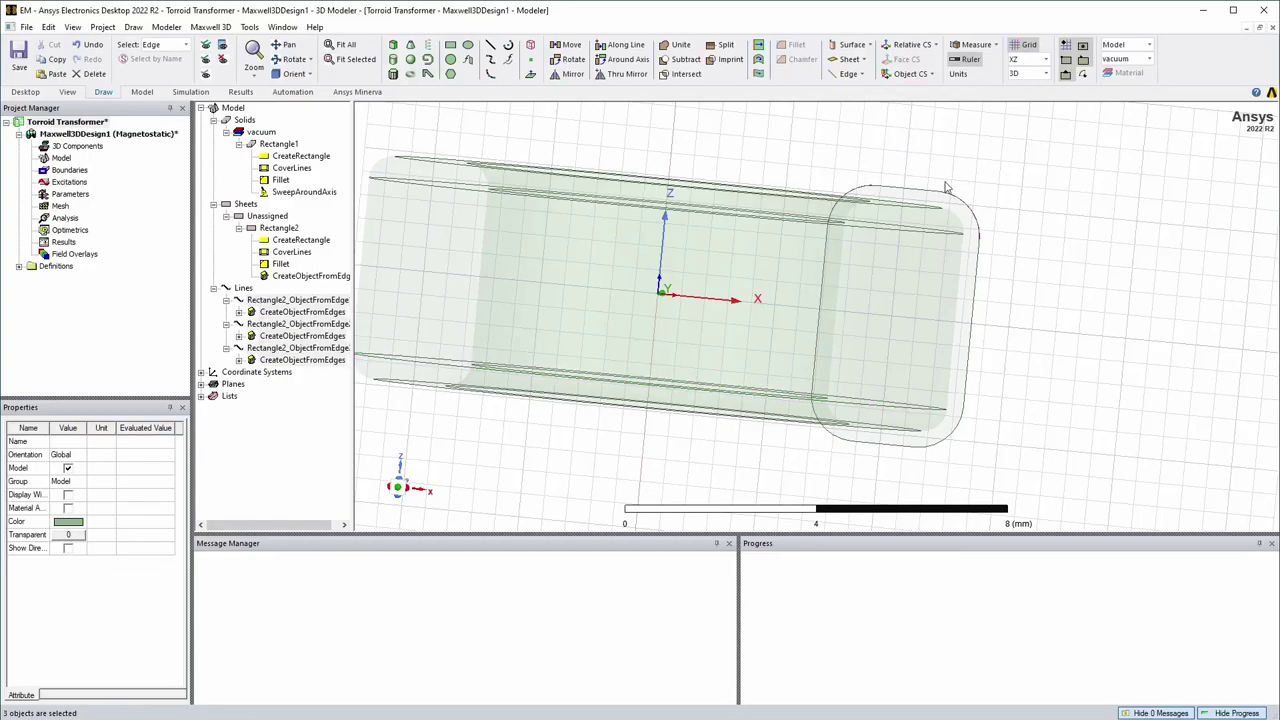
Step: Turn Rectangle2's three bottom edges and right vertical edge into line objects
left_click(830, 440)
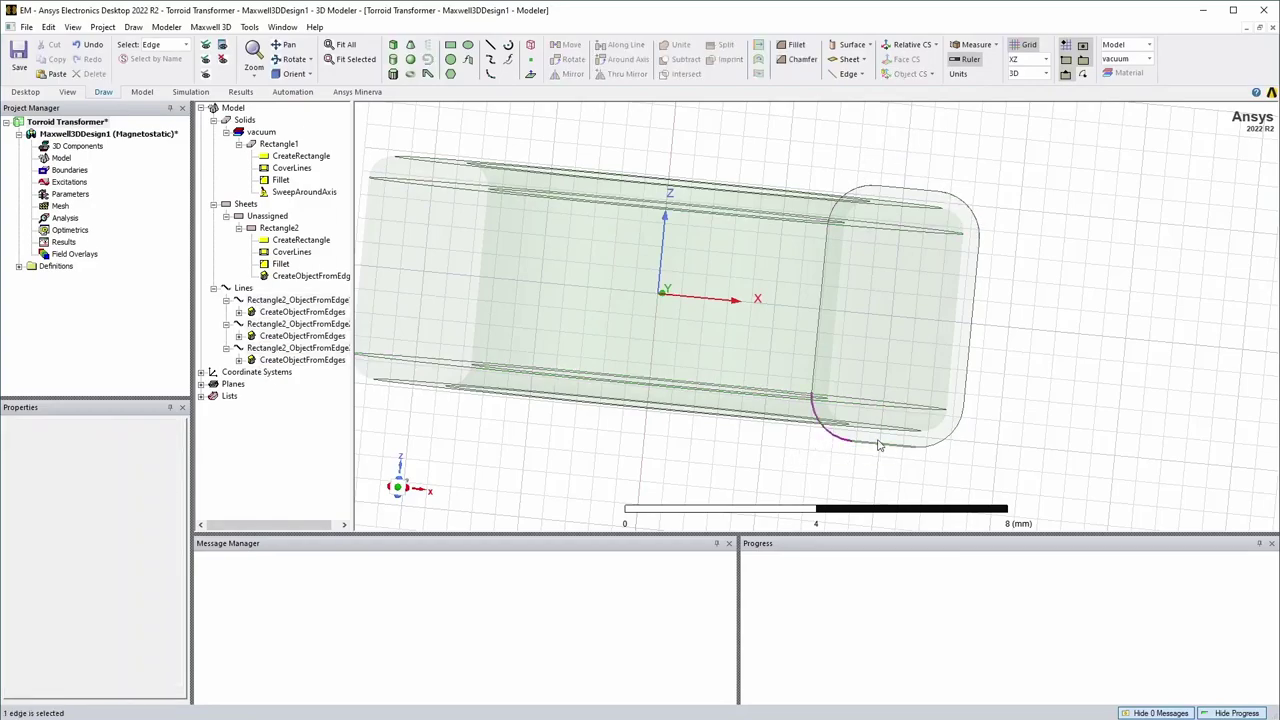
left_click(886, 447, "ctrl")
left_click(950, 432, "ctrl")
left_click(969, 376, "ctrl")
left_click(847, 74)
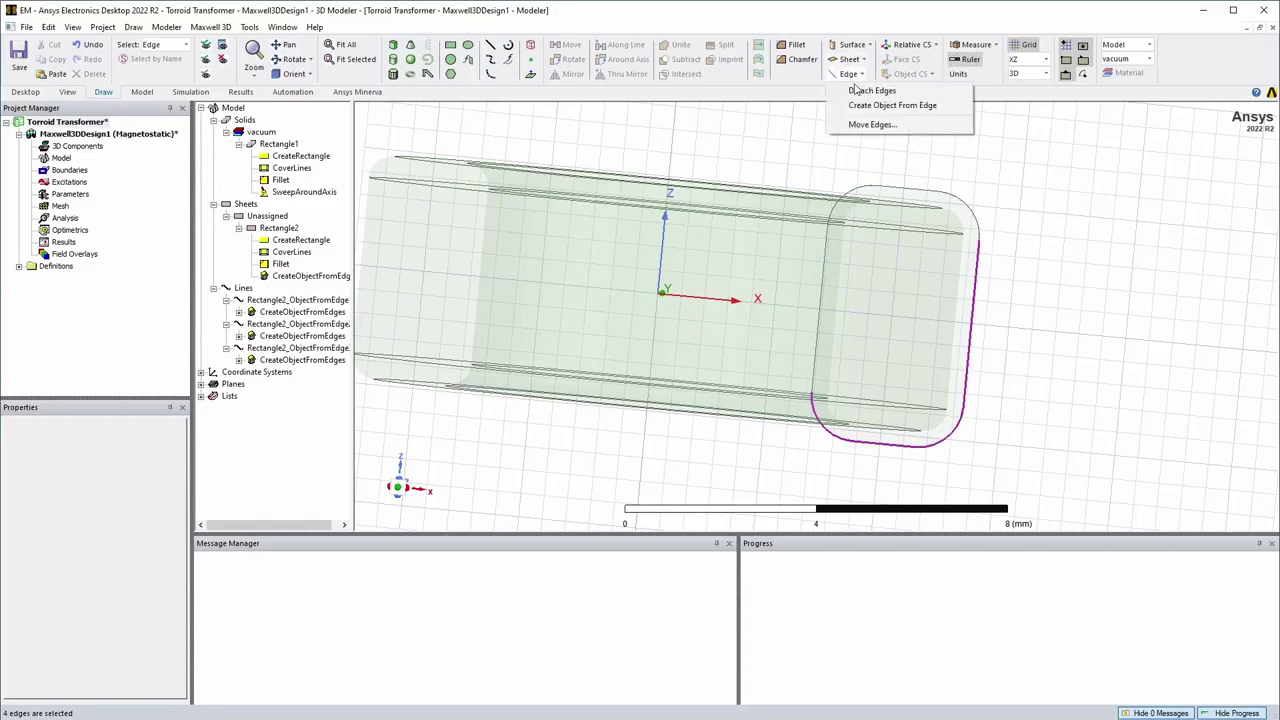
left_click(920, 105)
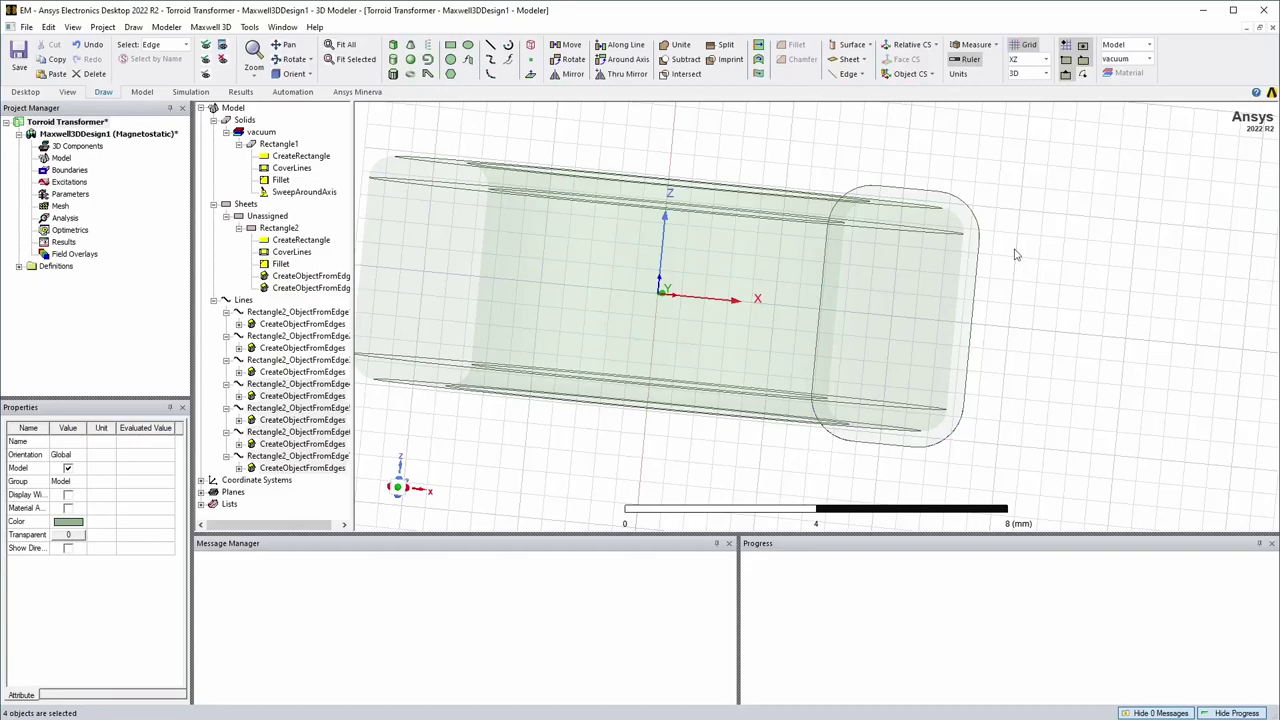
left_click(472, 465)
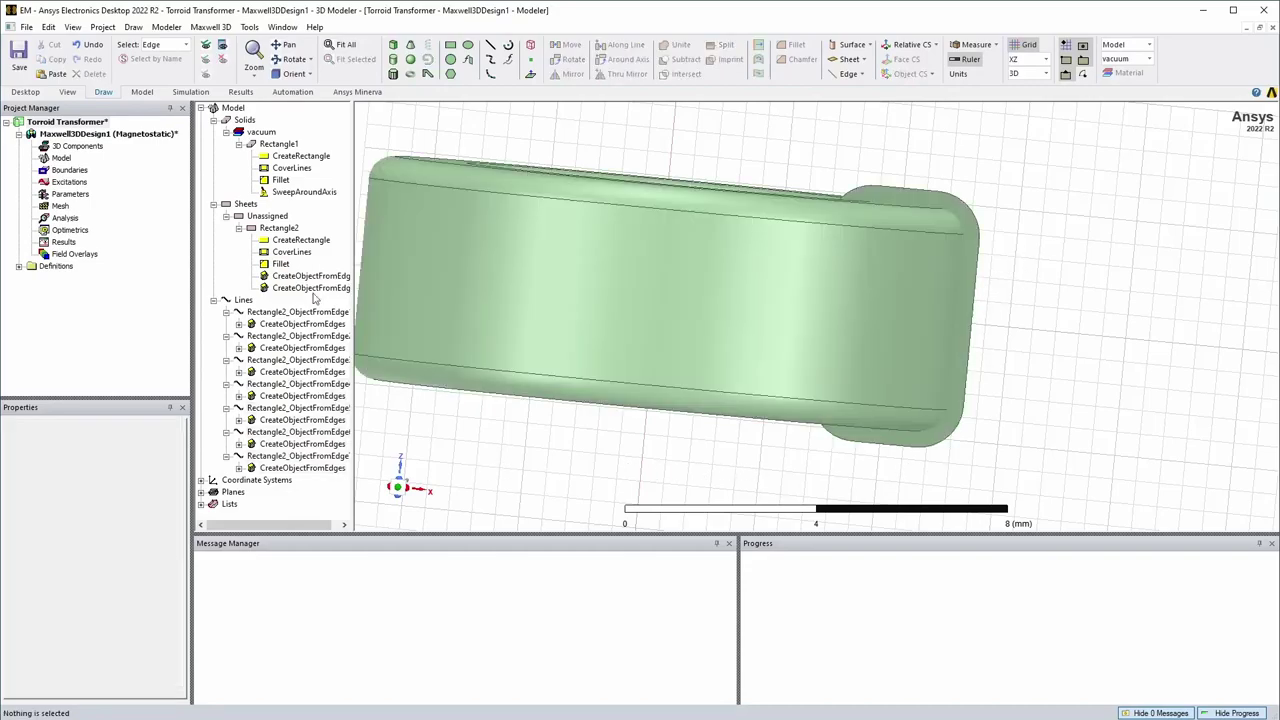
Step: Delete the leftover Rectangle2 sheet from the Sheets group
left_click(262, 217)
left_click(280, 229)
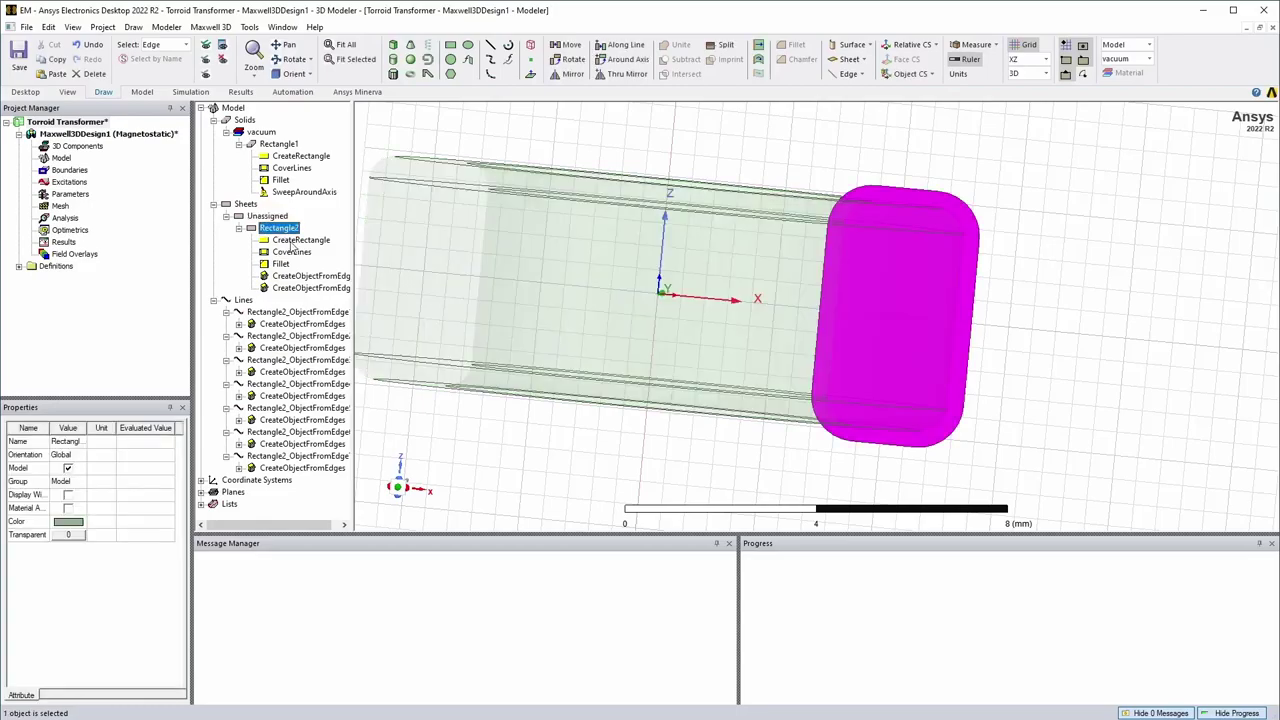
key("Delete")
left_click_drag(957, 313, 1023, 380, "alt")
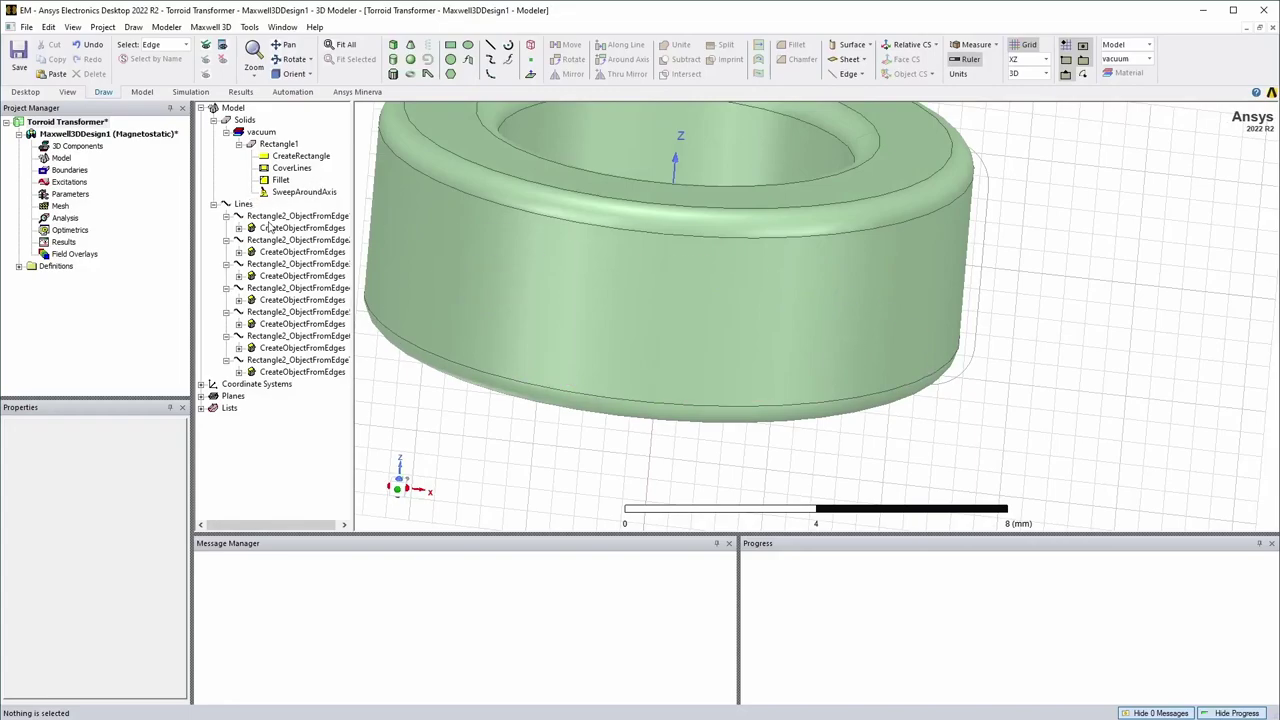
Step: Set up a 36° rotation about the Z axis for three extracted wire lines
left_click(272, 217)
left_click(279, 241, "ctrl")
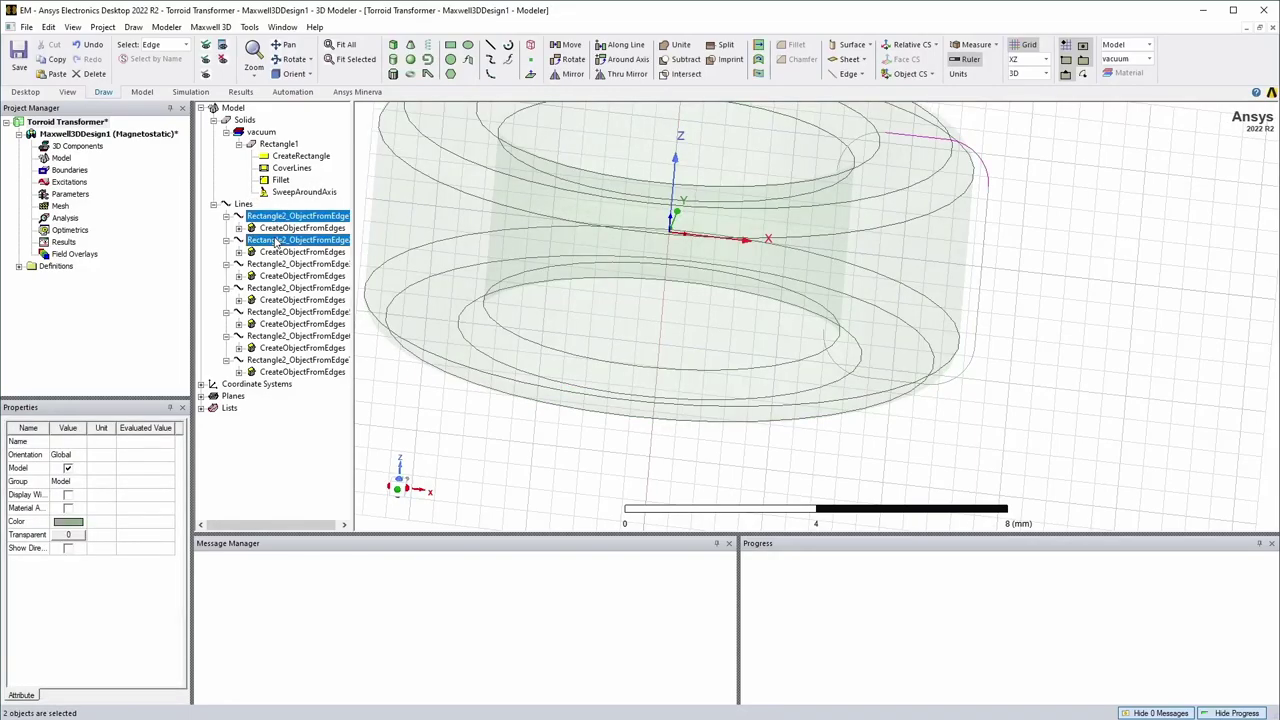
left_click(280, 265, "ctrl")
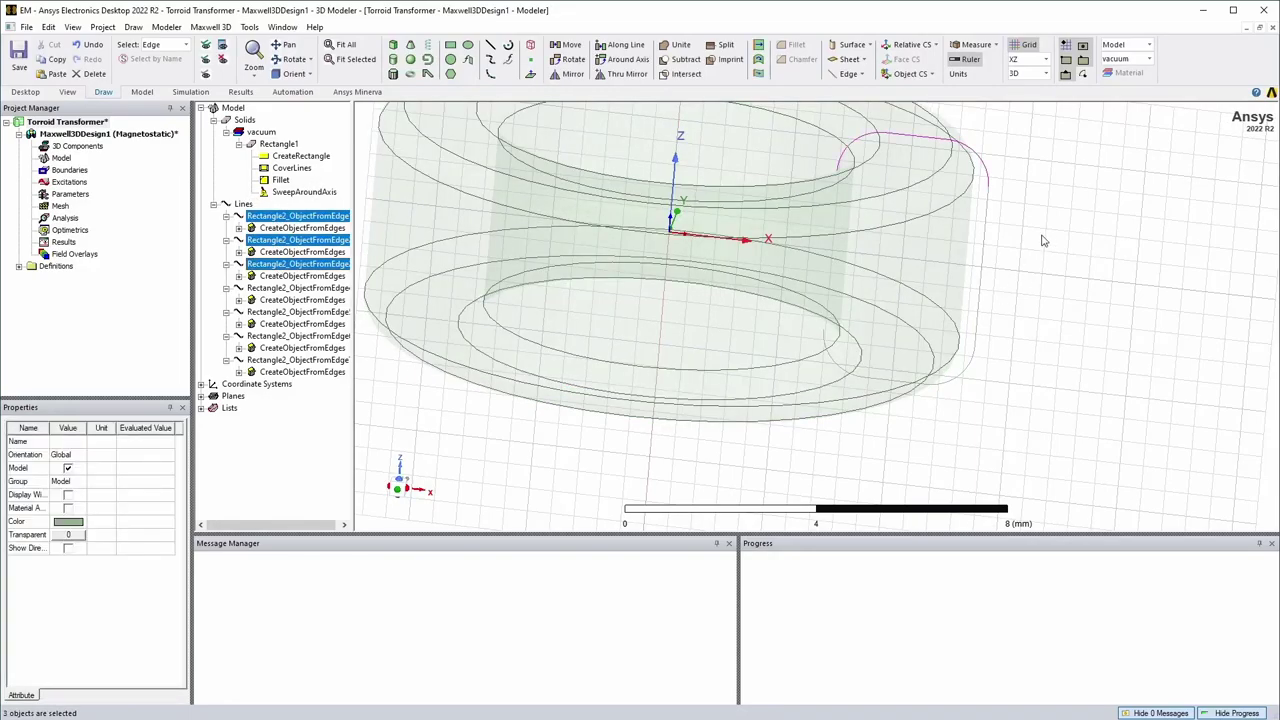
left_click(565, 59)
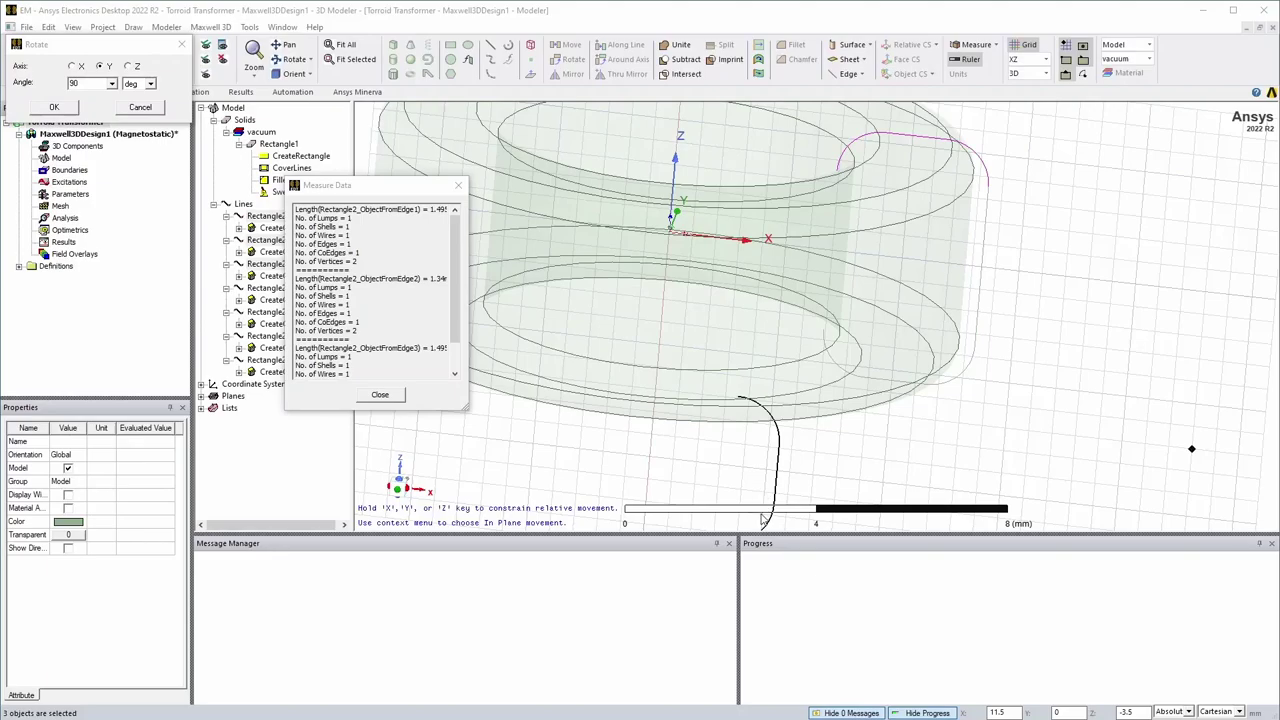
left_click_drag(82, 50, 566, 320)
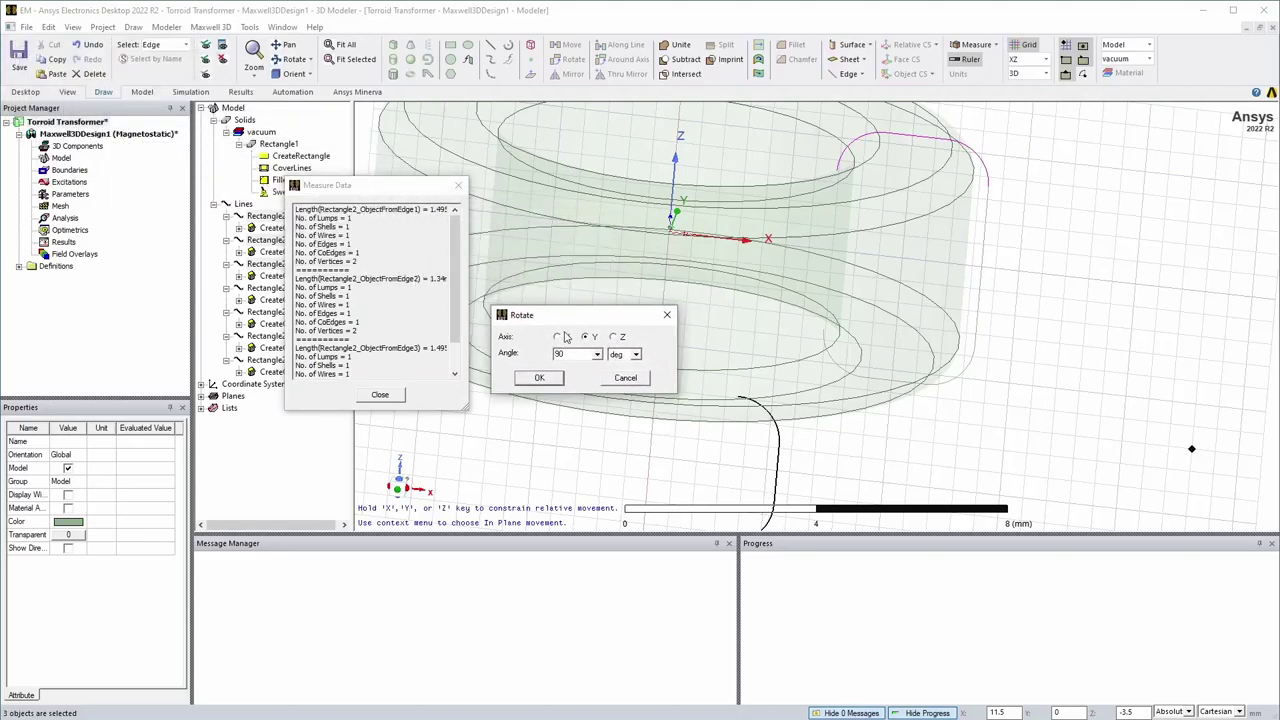
left_click(612, 338)
left_click_drag(570, 355, 517, 358)
left_click_drag(1040, 240, 1097, 458, "alt")
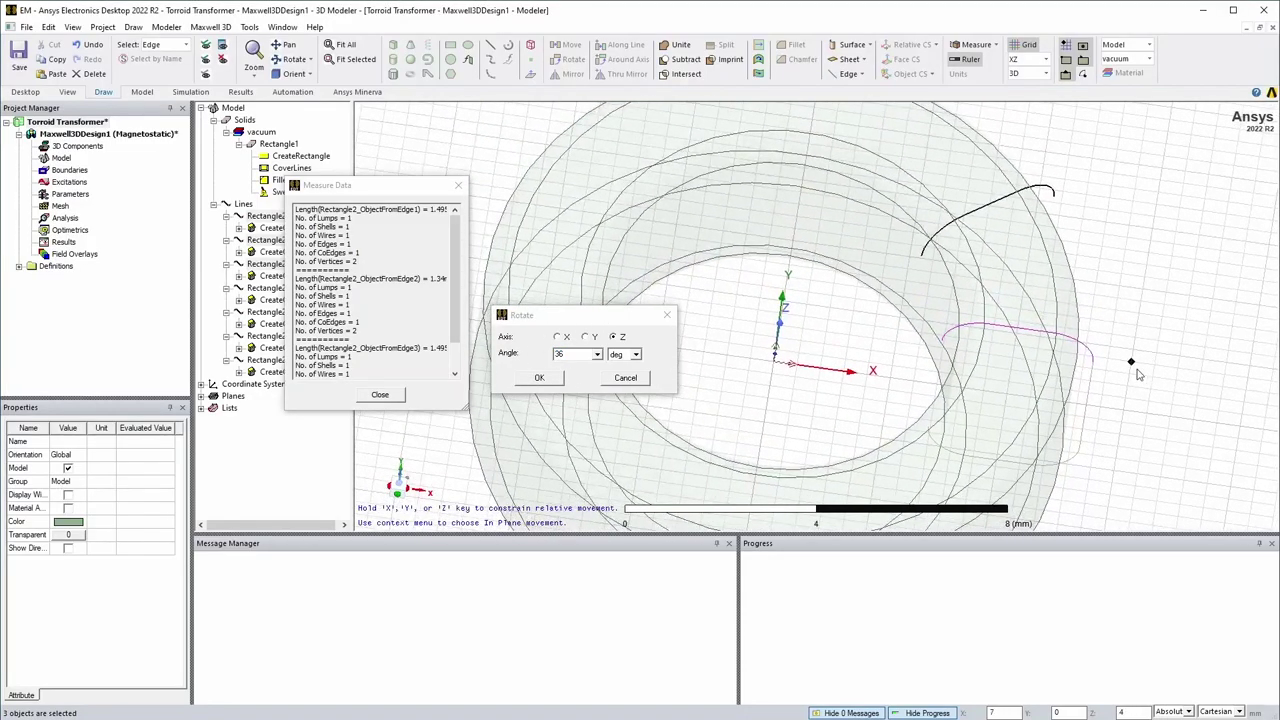
Step: Apply the Z-axis rotation, then draw Polyline1 joining the wire ends on the core
left_click(541, 378)
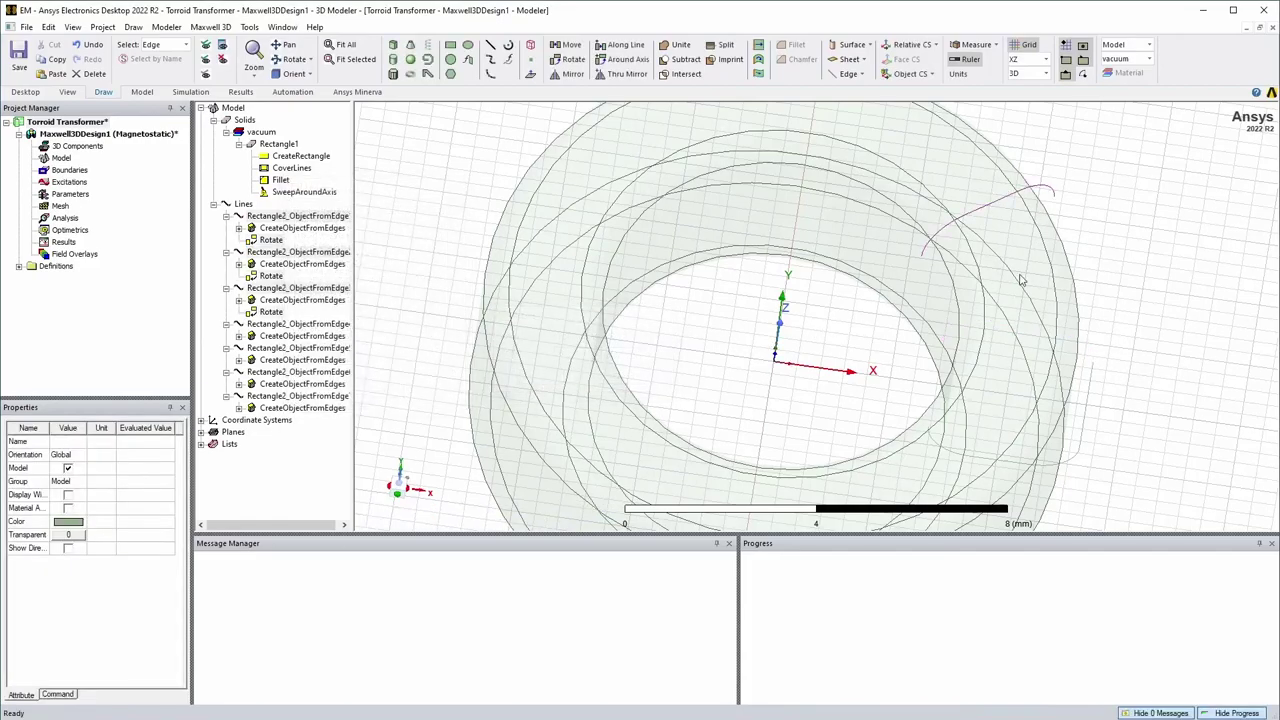
left_click_drag(706, 393, 738, 403, "alt")
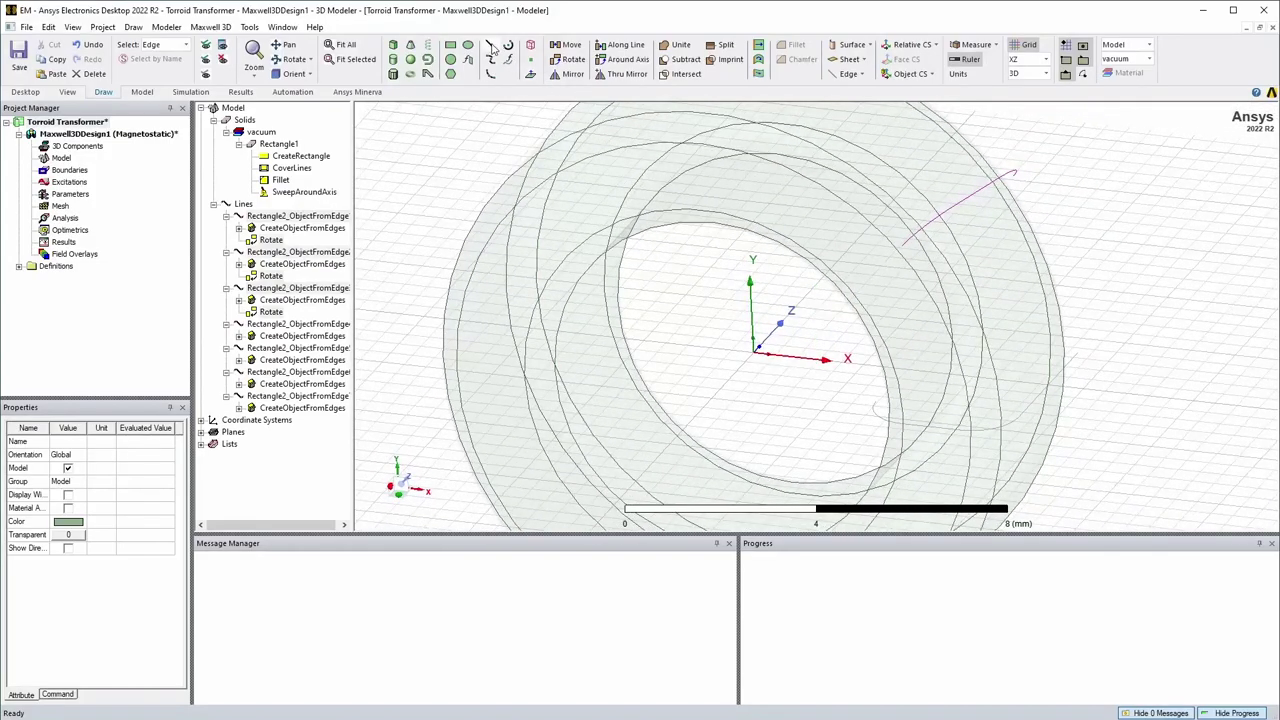
left_click(876, 403)
left_click(901, 245)
mouse_move(901, 245)
left_mouse_down("alt")
mouse_move(775, 182)
mouse_move(790, 150)
mouse_move(770, 130)
mouse_move(784, 115)
mouse_move(872, 285)
left_mouse_up("alt")
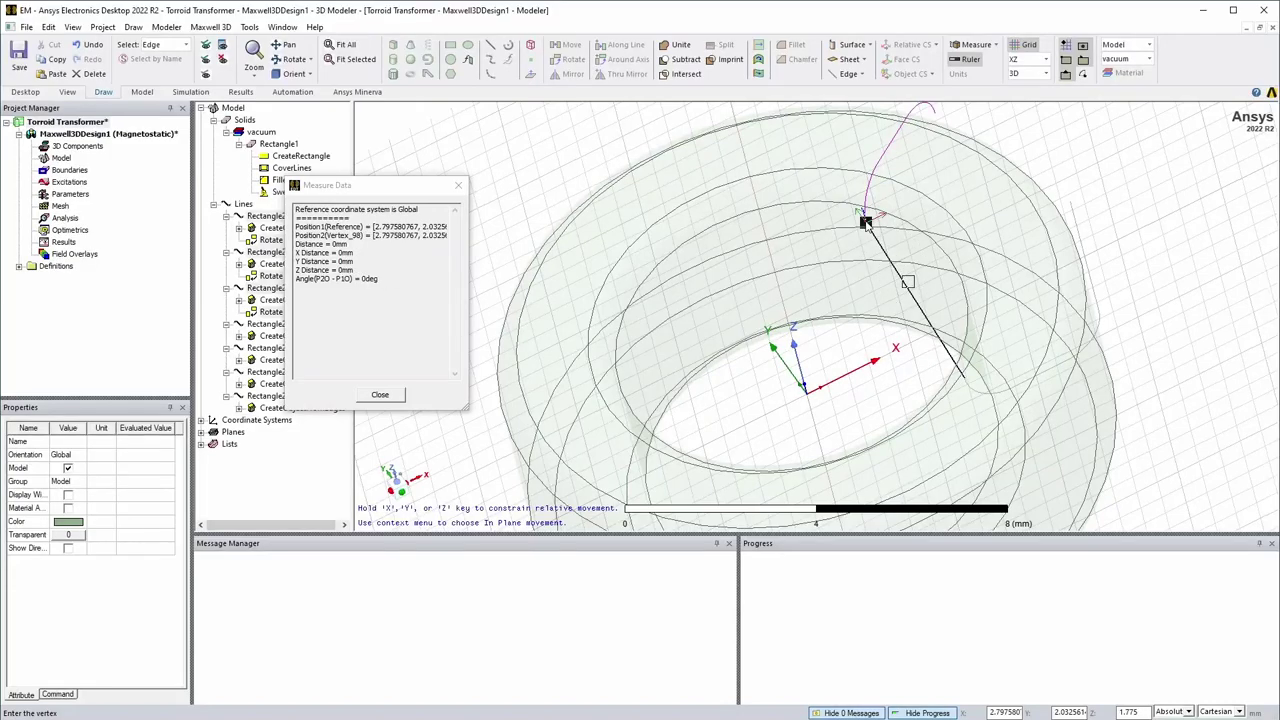
double_click(866, 222)
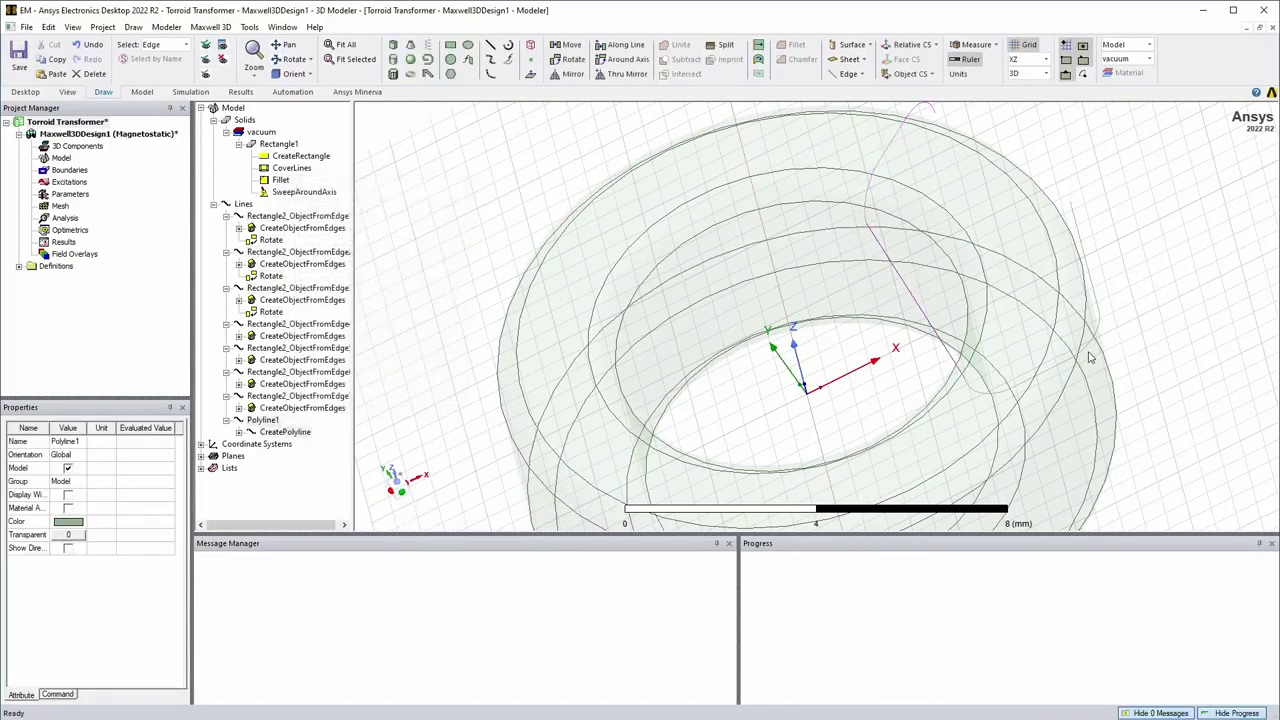
left_click_drag(832, 367, 847, 210, "alt")
Step: Collapse the Lines group and select all seven Rectangle2 edge lines plus Polyline1
scroll(847, 210, "down", 2)
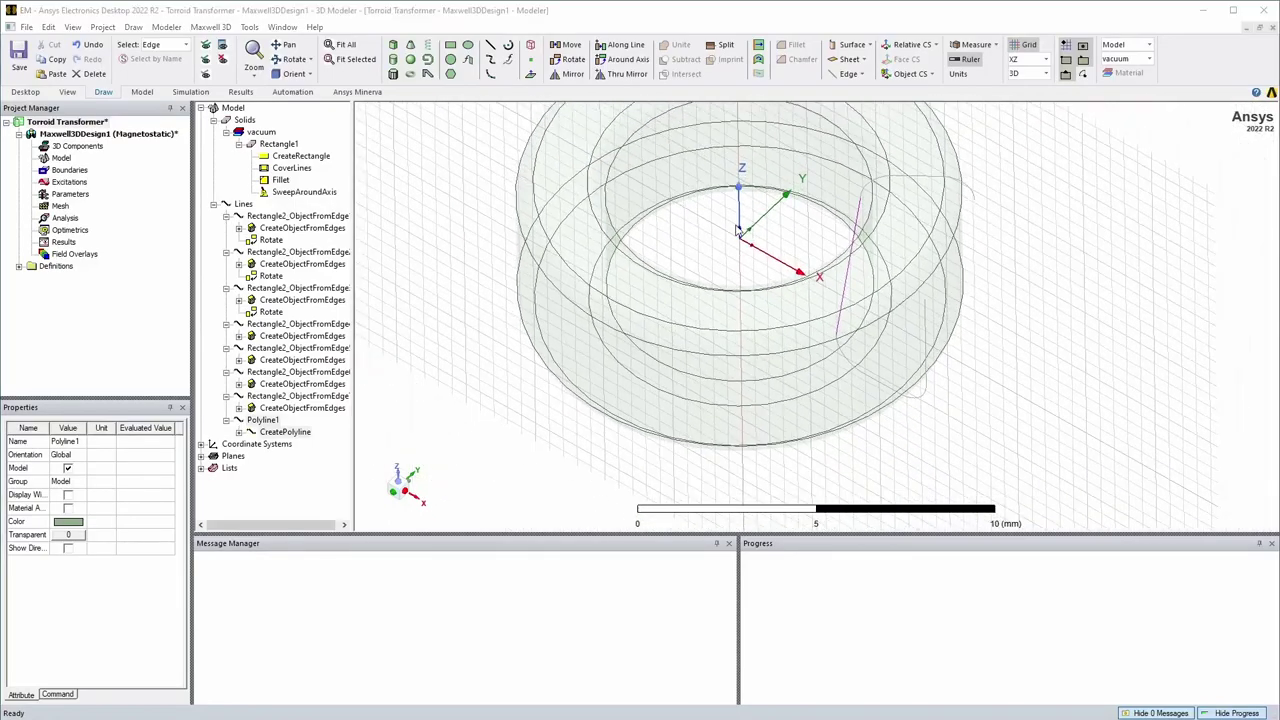
left_click_drag(689, 240, 687, 276, "shift")
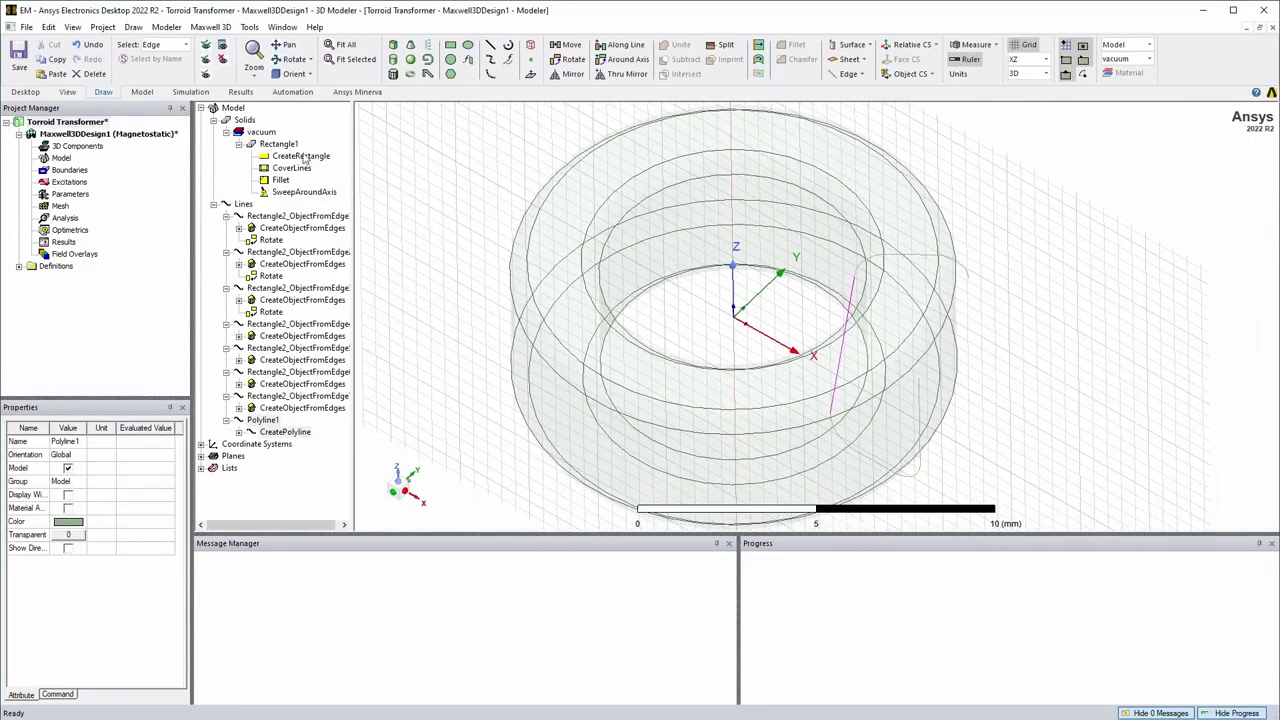
right_click(228, 208)
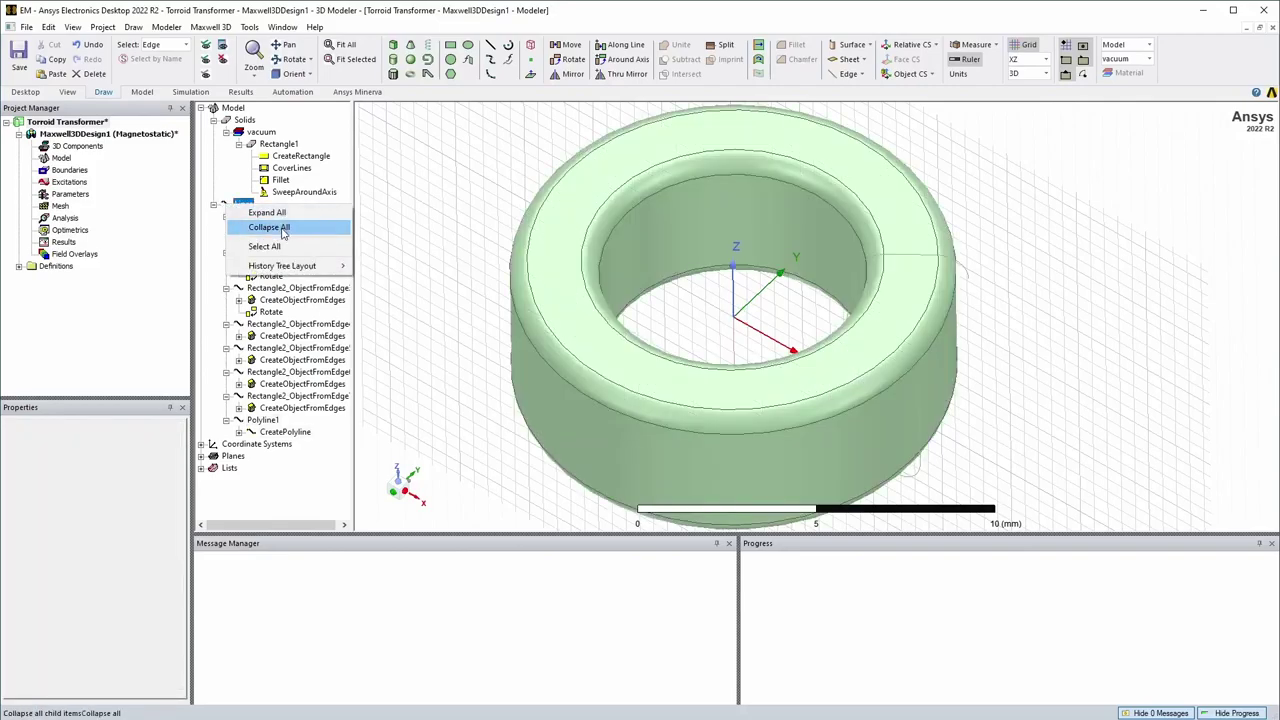
left_click(268, 227)
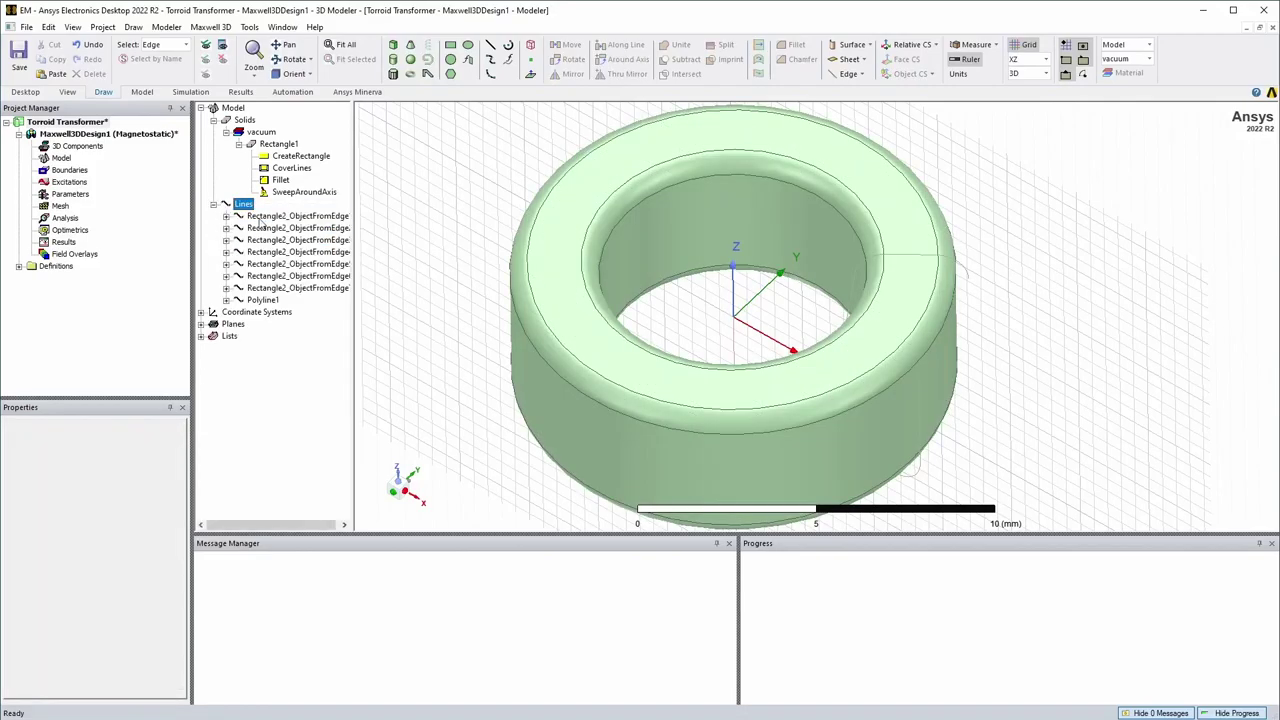
left_click(290, 216)
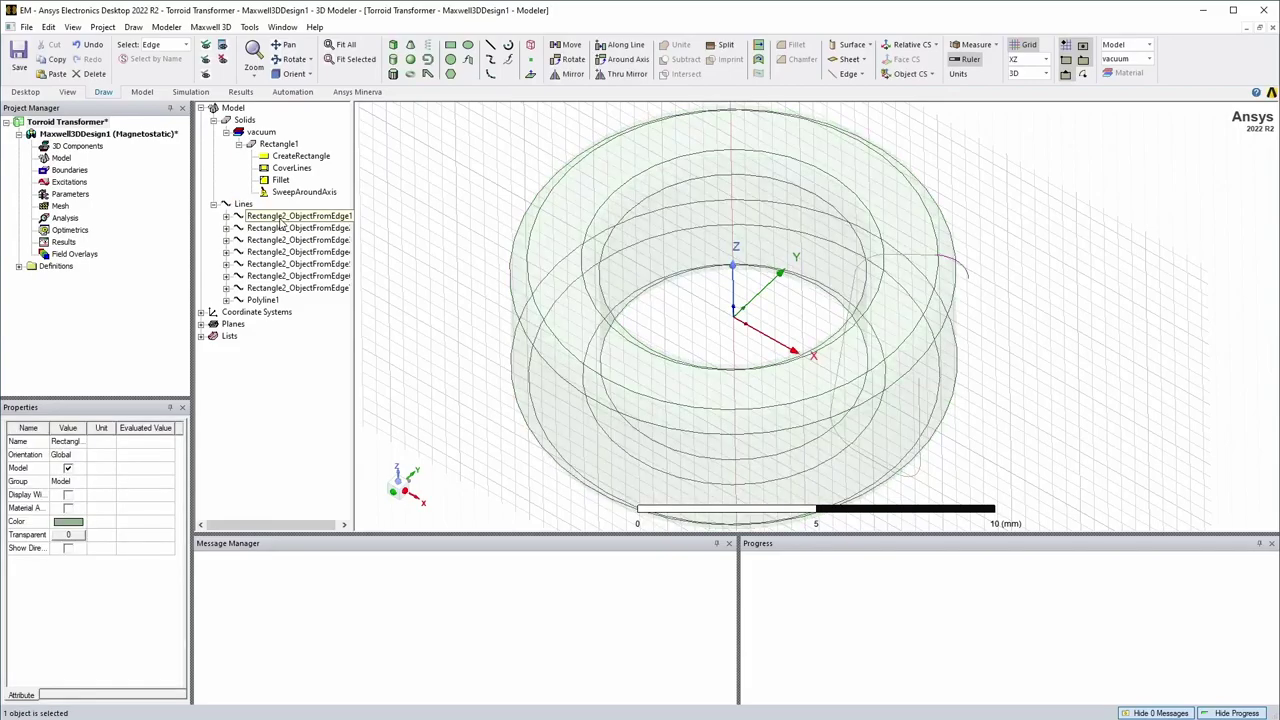
left_click(265, 300, "shift")
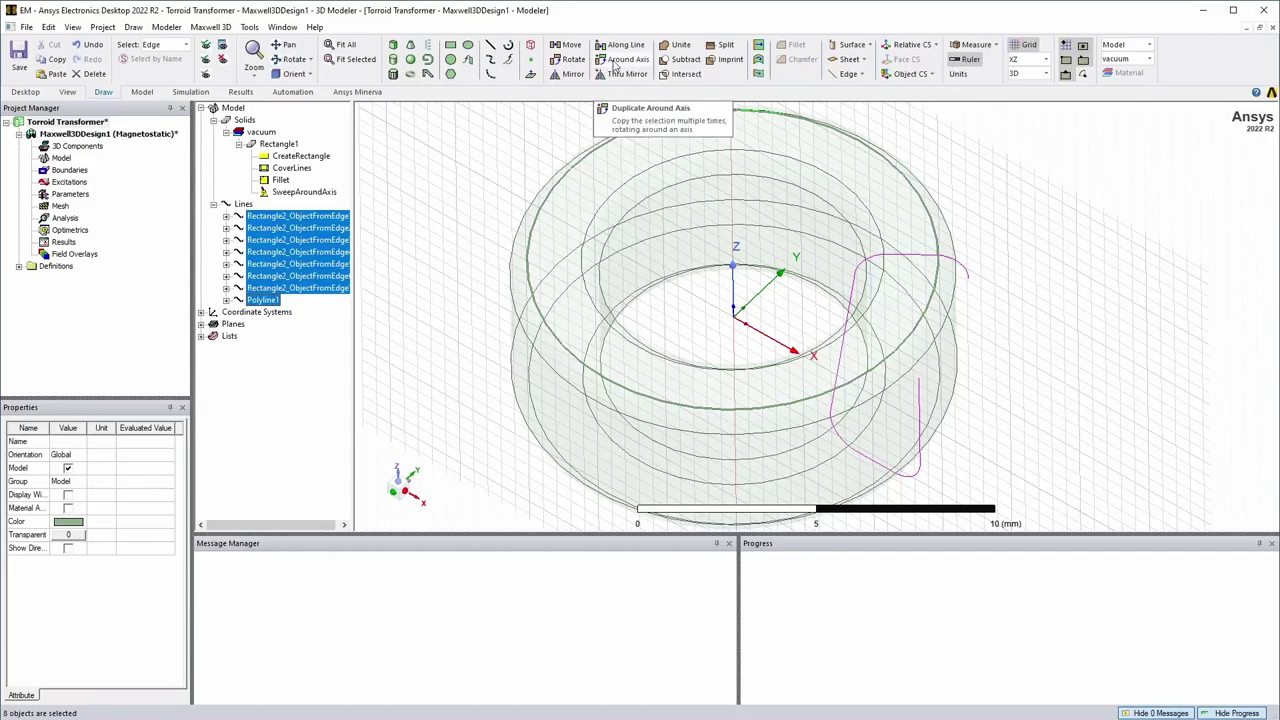
Step: Duplicate the eight lines around the Z axis, 10 copies at 36° steps
left_click(614, 66)
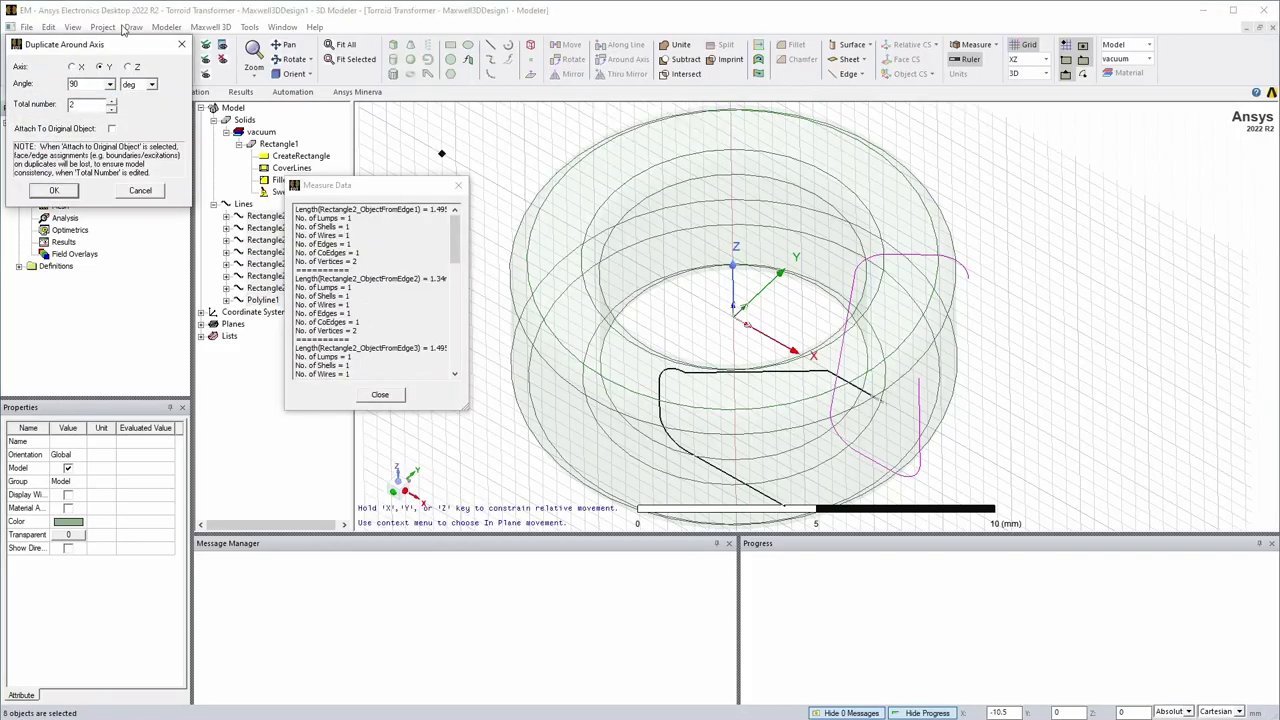
left_click_drag(114, 50, 636, 197)
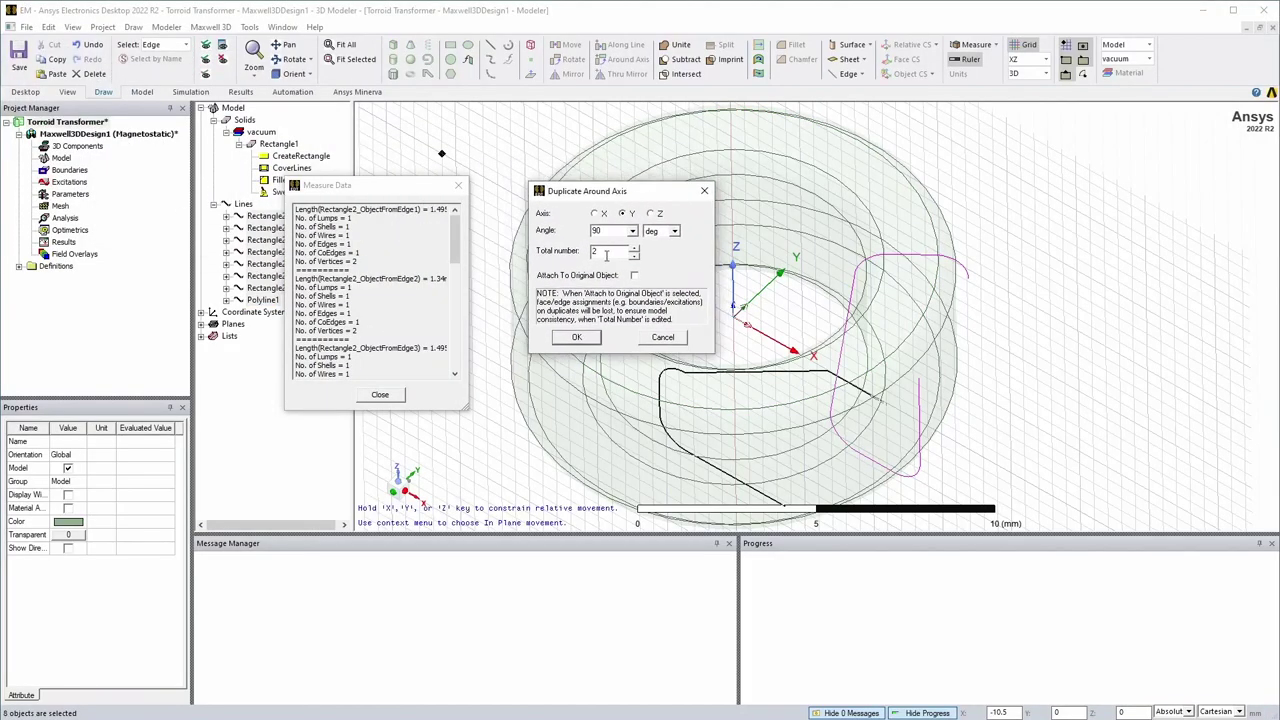
type("10")
left_click(654, 214)
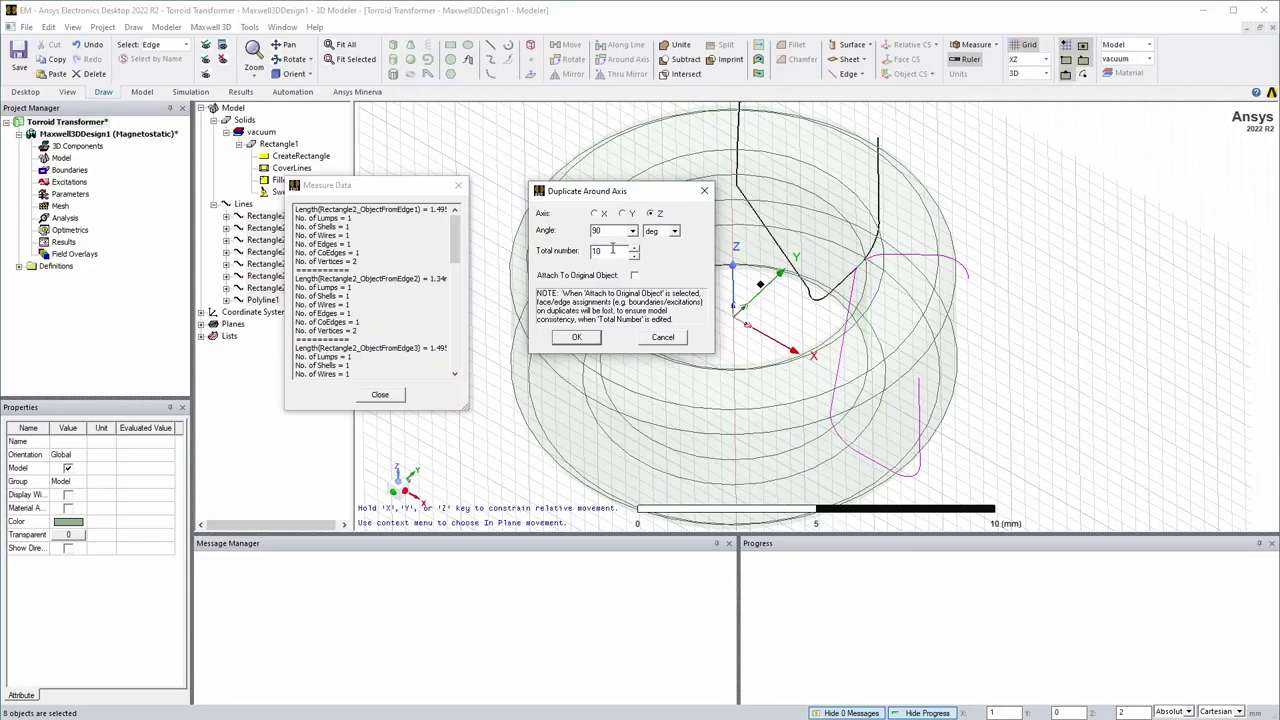
double_click(611, 231)
left_click(577, 338)
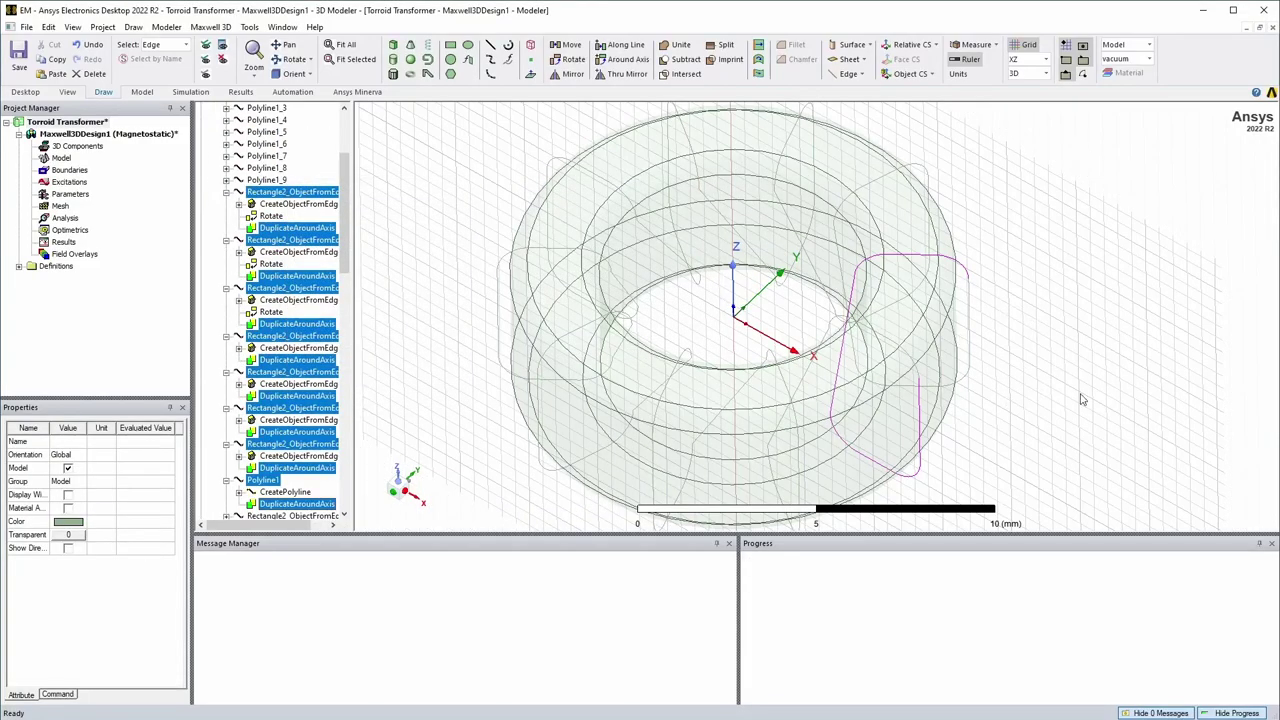
mouse_move(1084, 400)
left_mouse_down("alt")
mouse_move(1046, 386)
mouse_move(1086, 377)
left_mouse_up("alt")
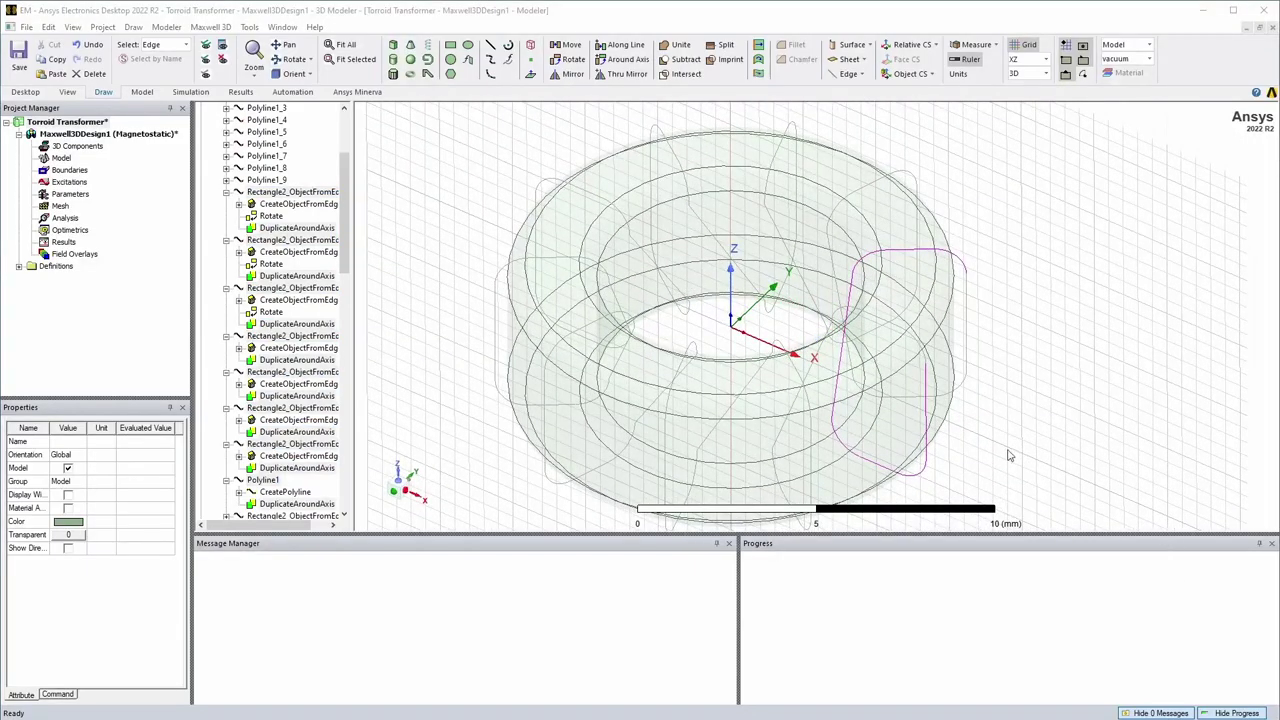
left_click_drag(948, 470, 985, 409, "alt")
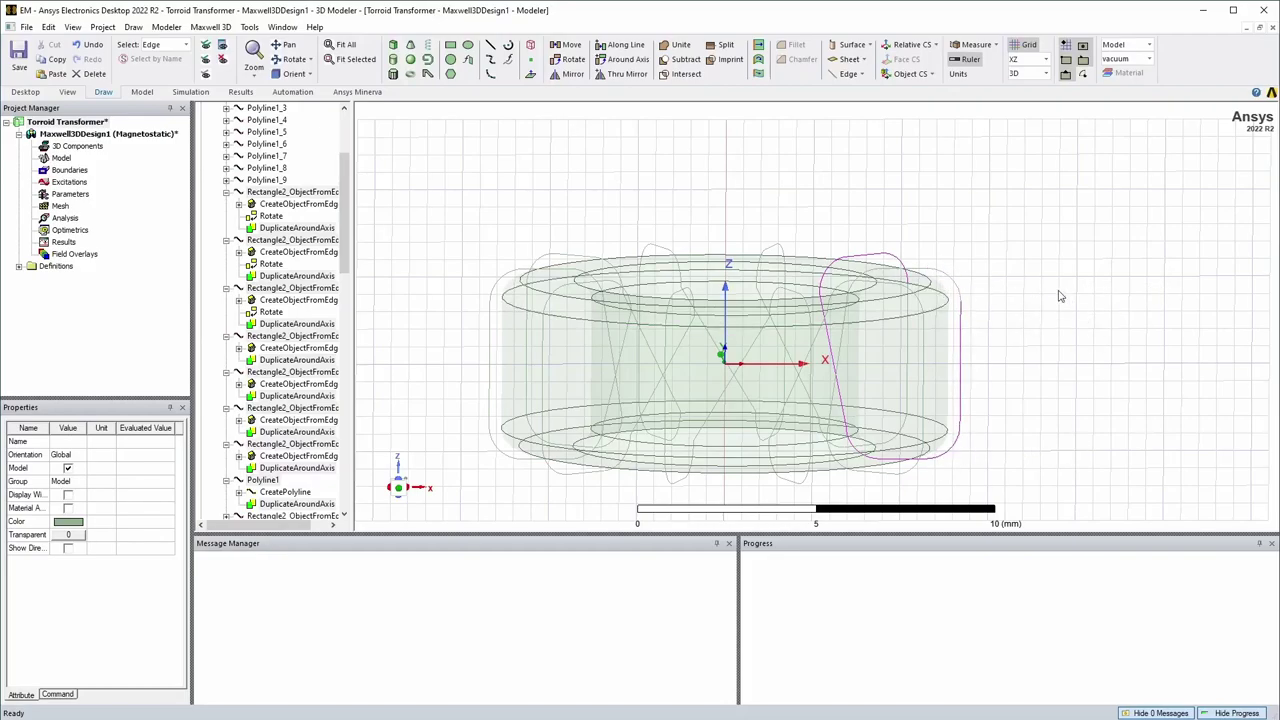
left_click_drag(1094, 451, 1009, 314, "alt")
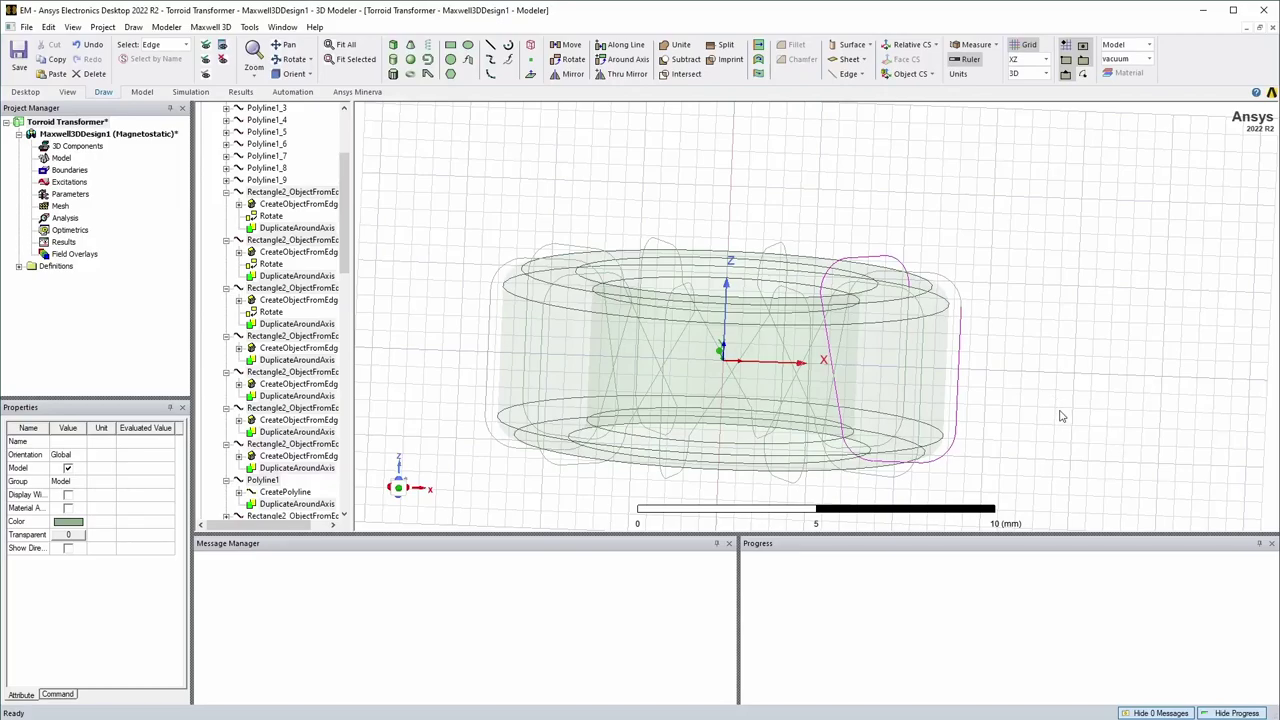
left_click_drag(945, 290, 1000, 424, "alt")
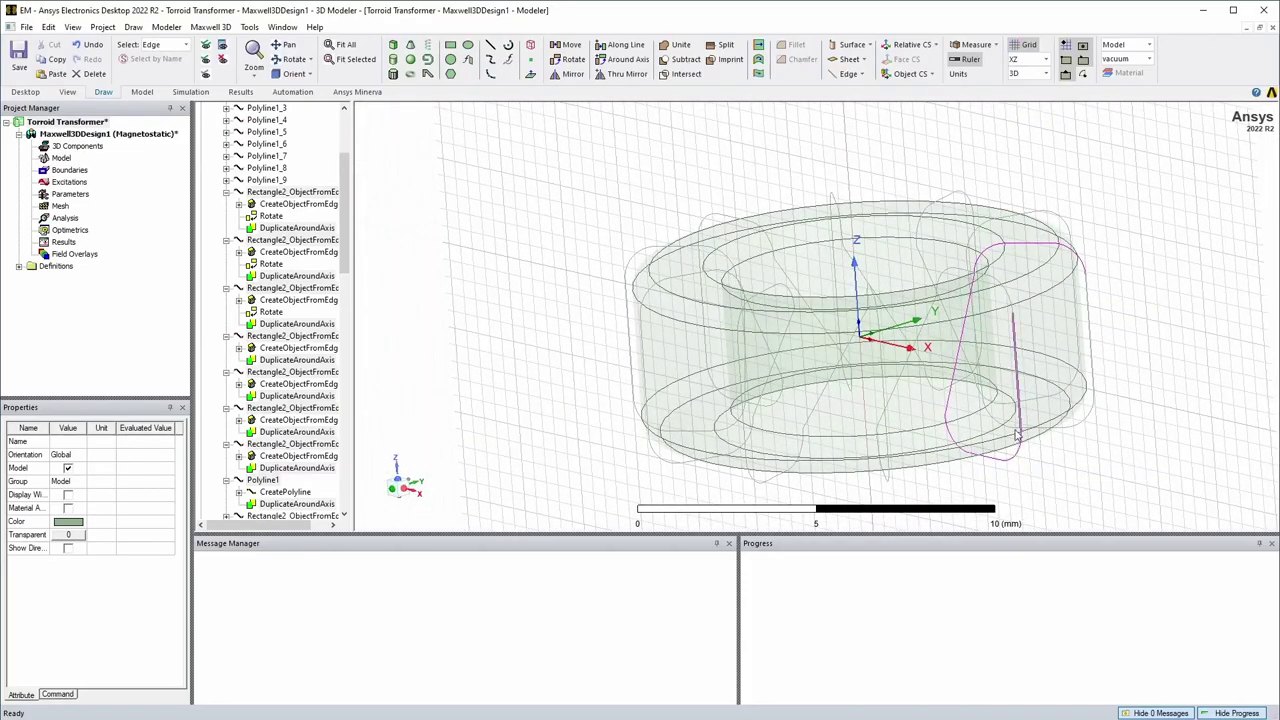
Step: Pick the lead edges and lead wire object on the core, then clear the selection
left_click(1010, 300)
left_click(1016, 355, "ctrl")
left_click(1018, 447, "ctrl")
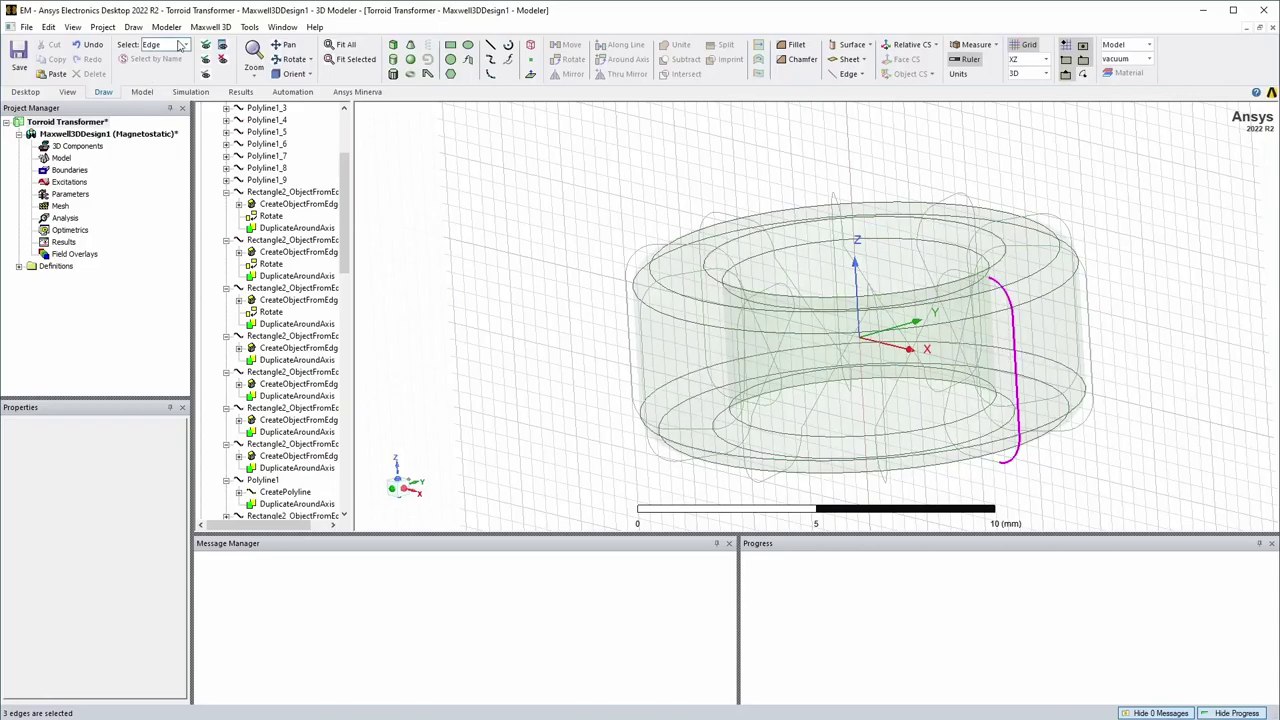
left_click(185, 45)
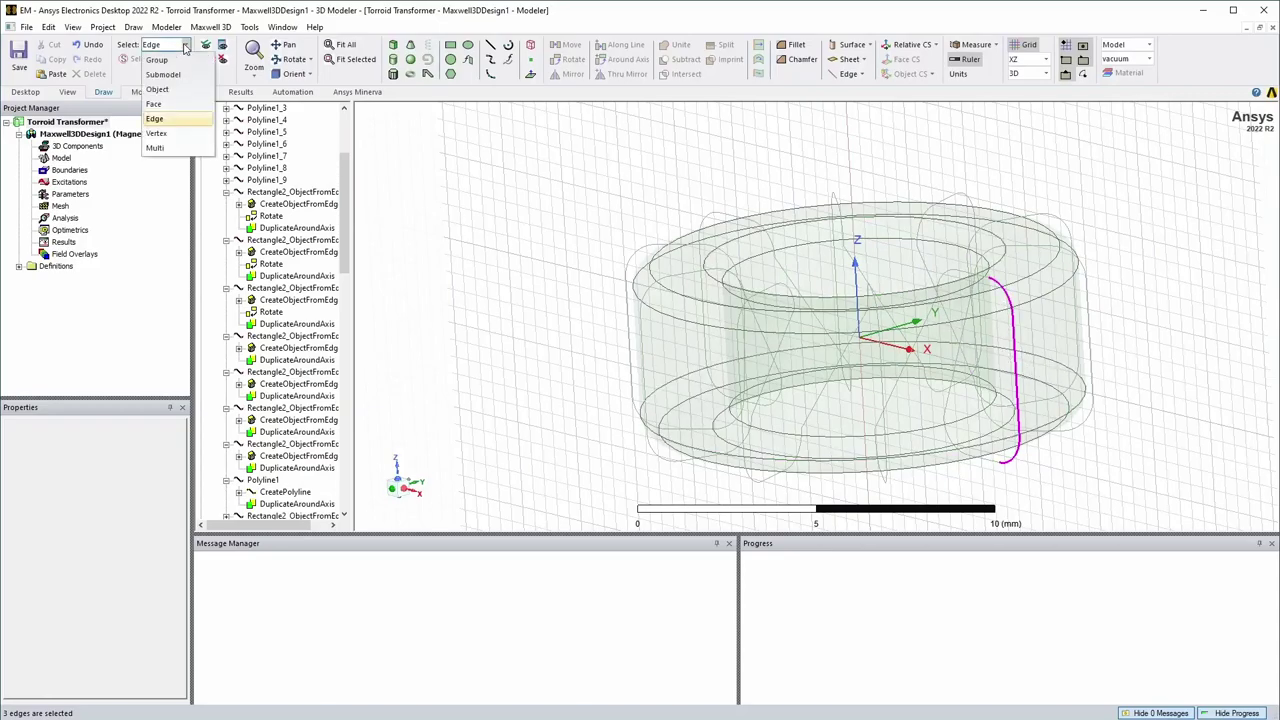
left_click(157, 90)
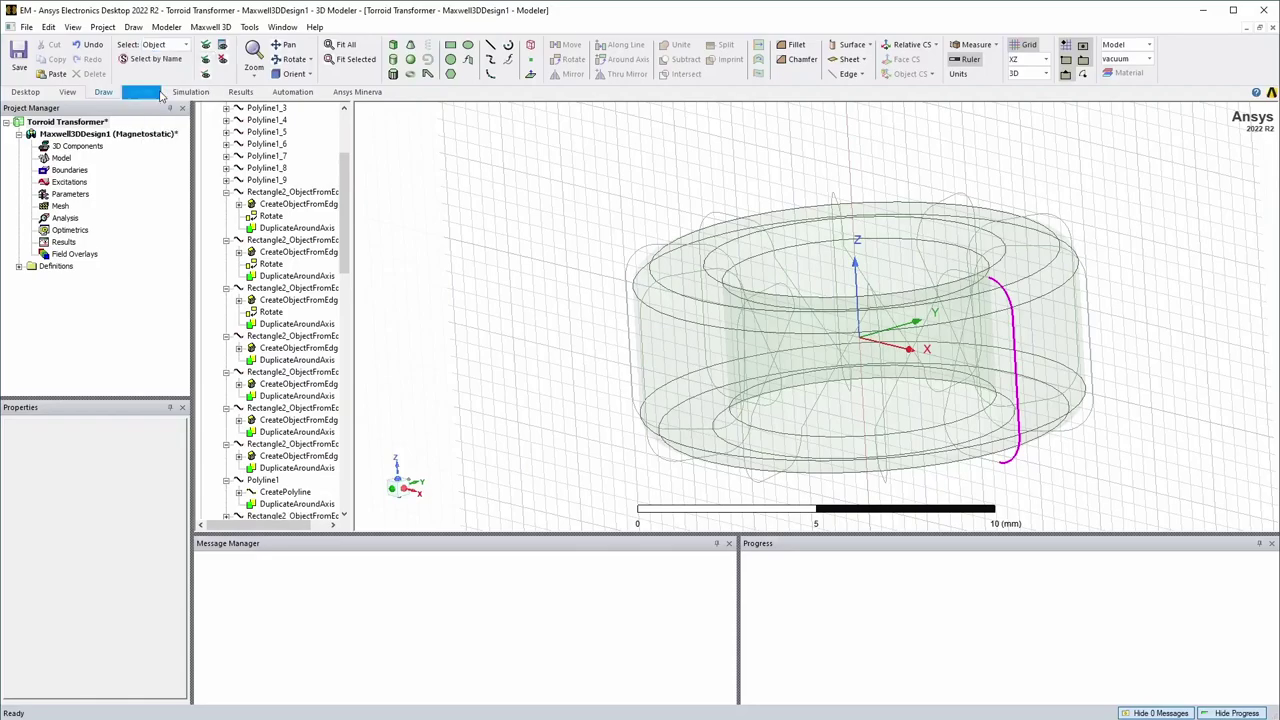
left_click(1010, 302)
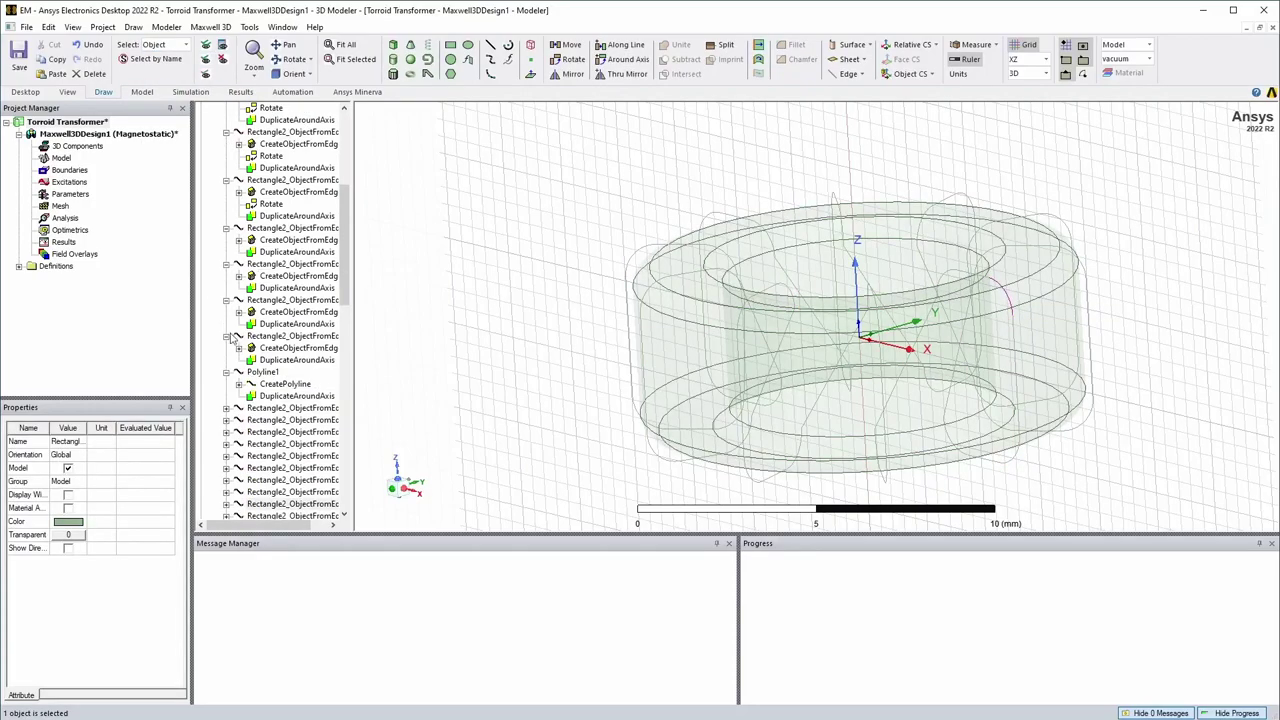
scroll(260, 360, "up", 1)
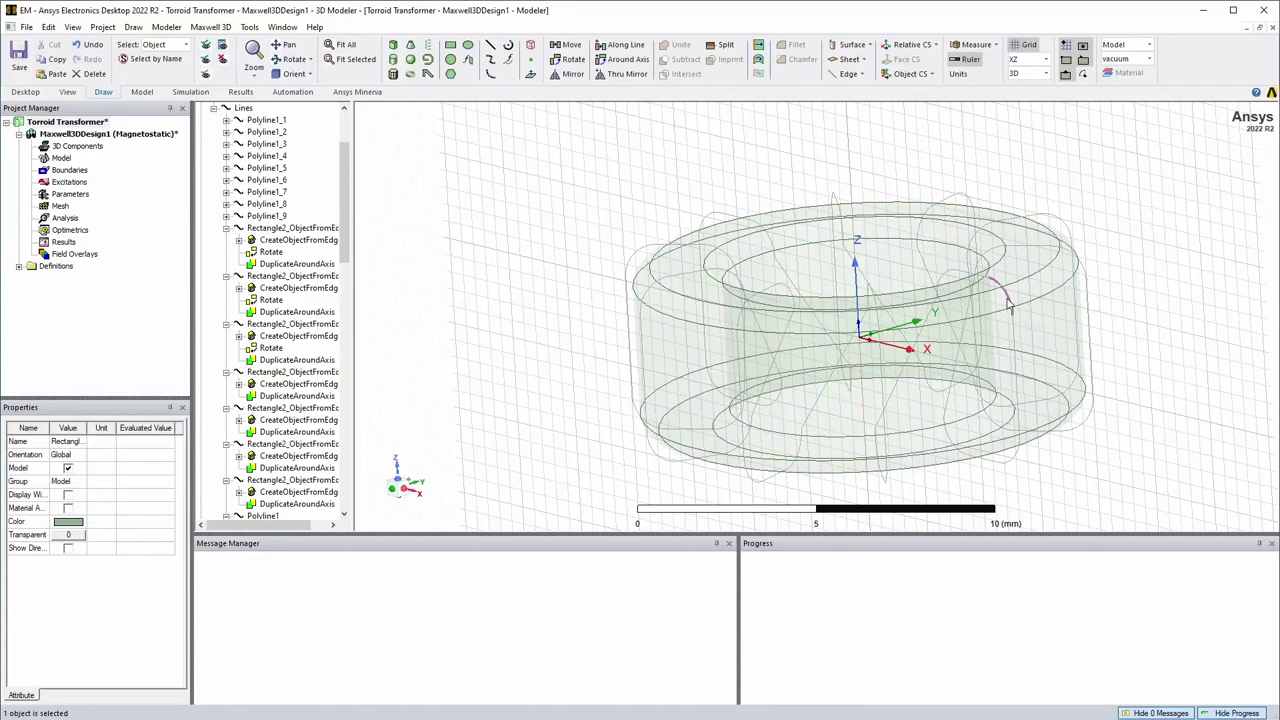
left_click(1015, 455, "ctrl")
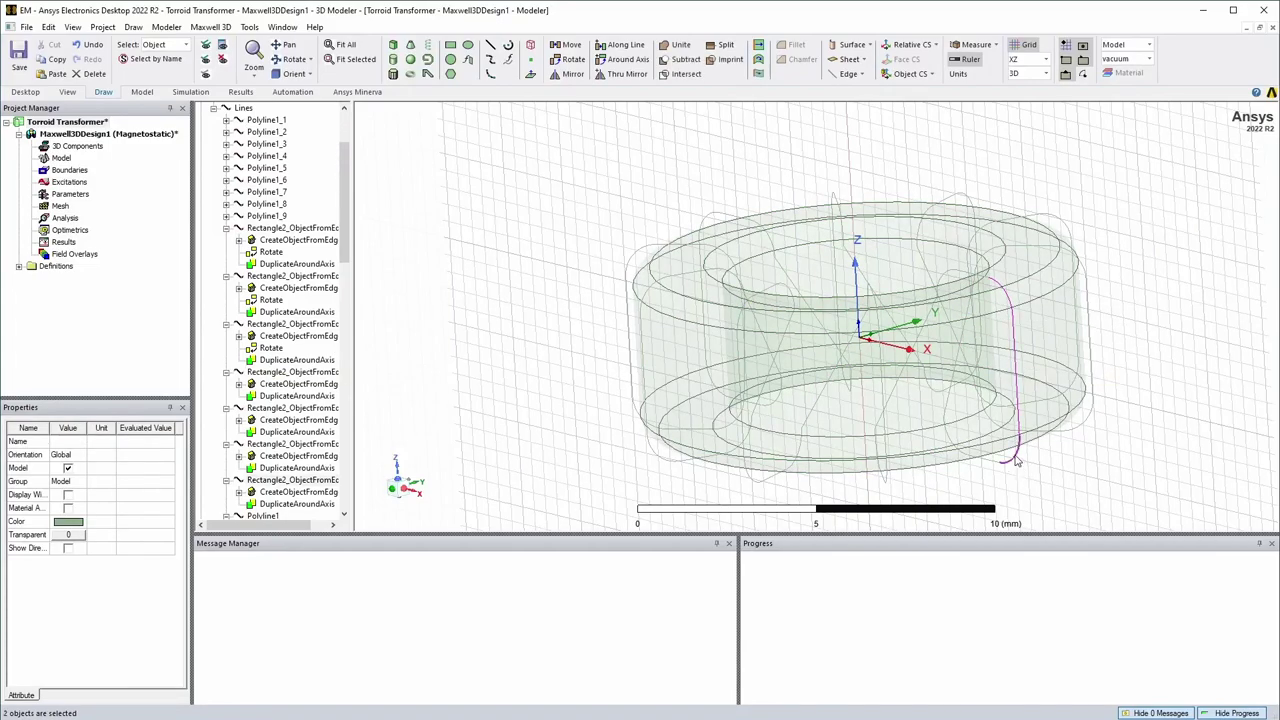
left_click(1015, 459, "ctrl")
left_click(1178, 418)
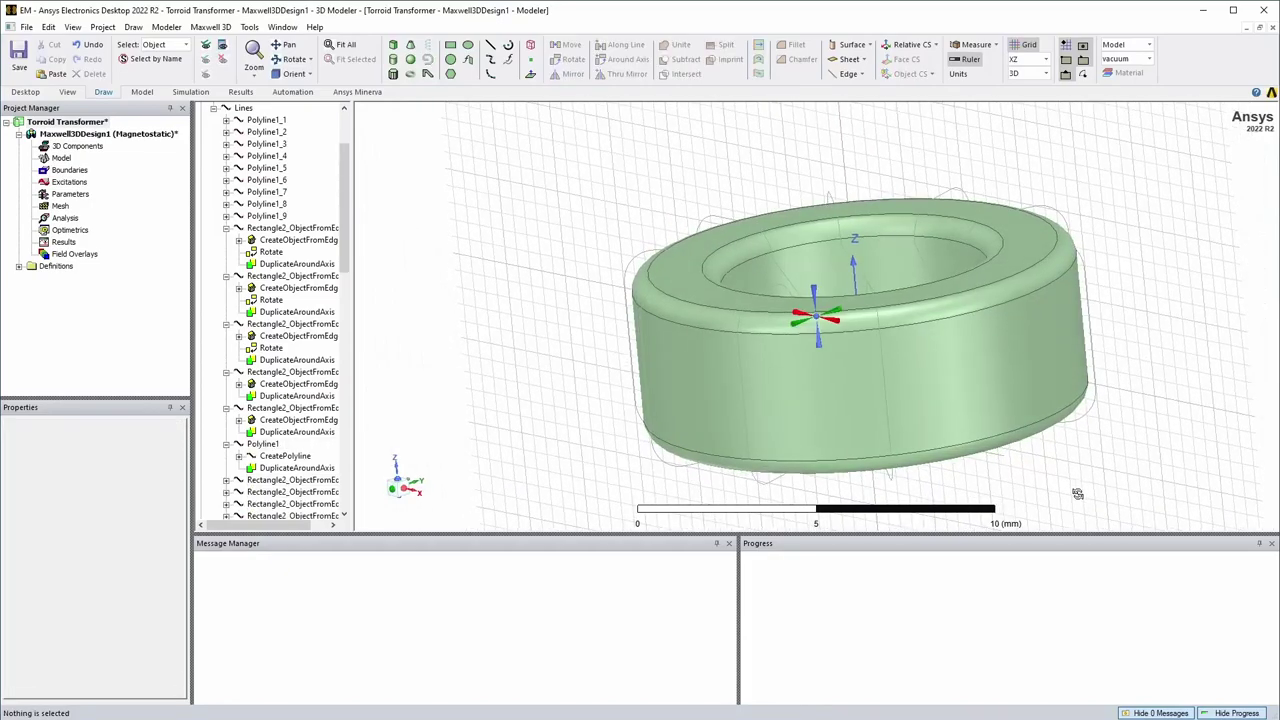
Step: Select all 77 line pieces from Polyline1_1 to the last Rectangle2 line and unite them
scroll(226, 220, "up", 3)
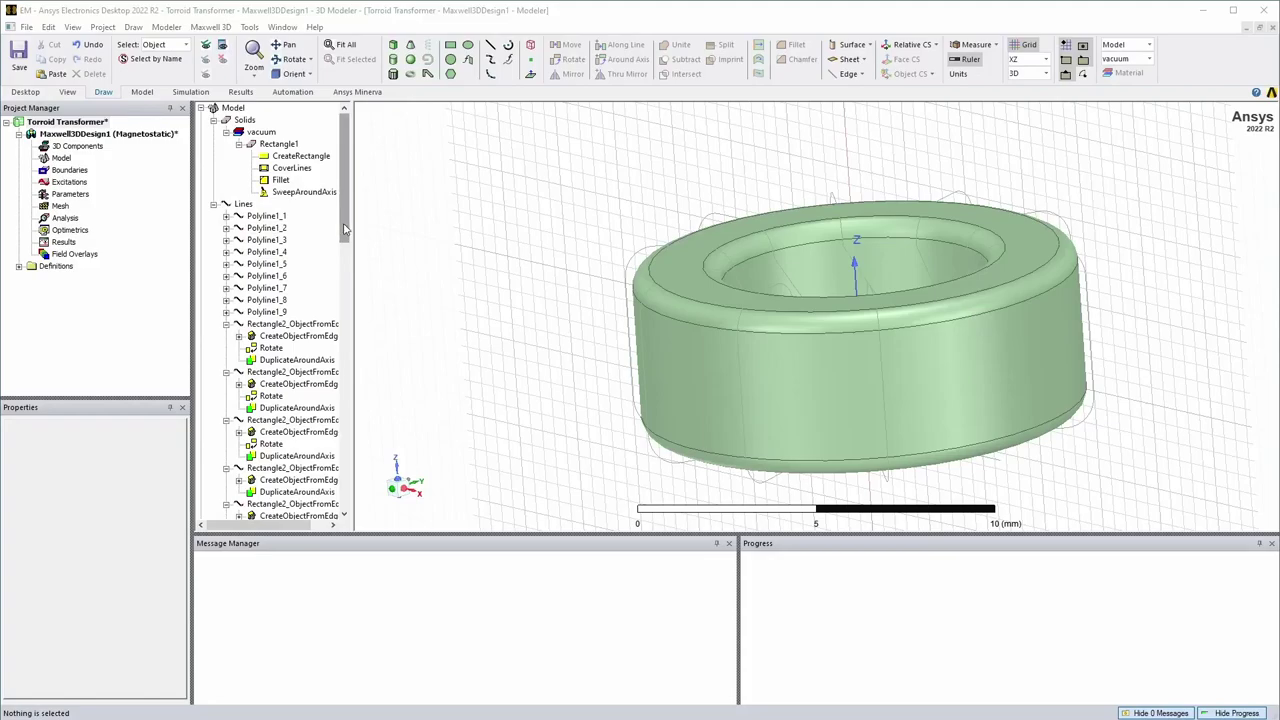
right_click(243, 204)
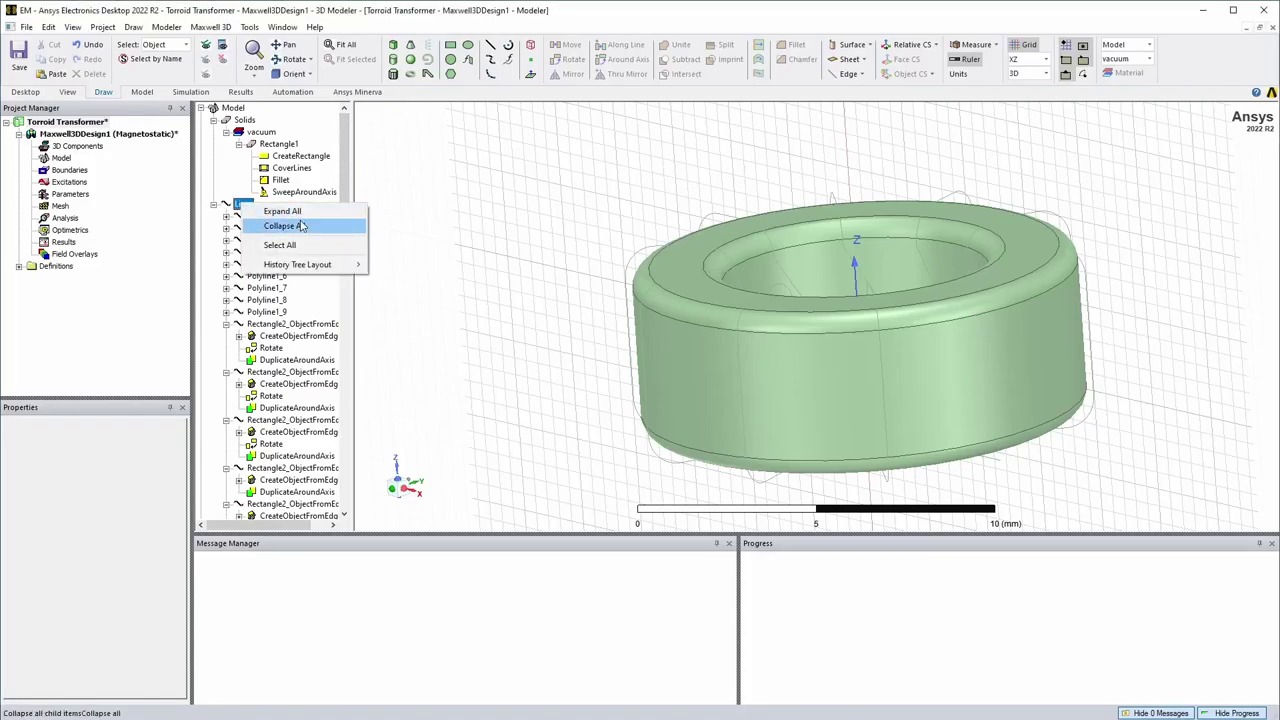
left_click(300, 226)
right_click(243, 204)
left_click(282, 211)
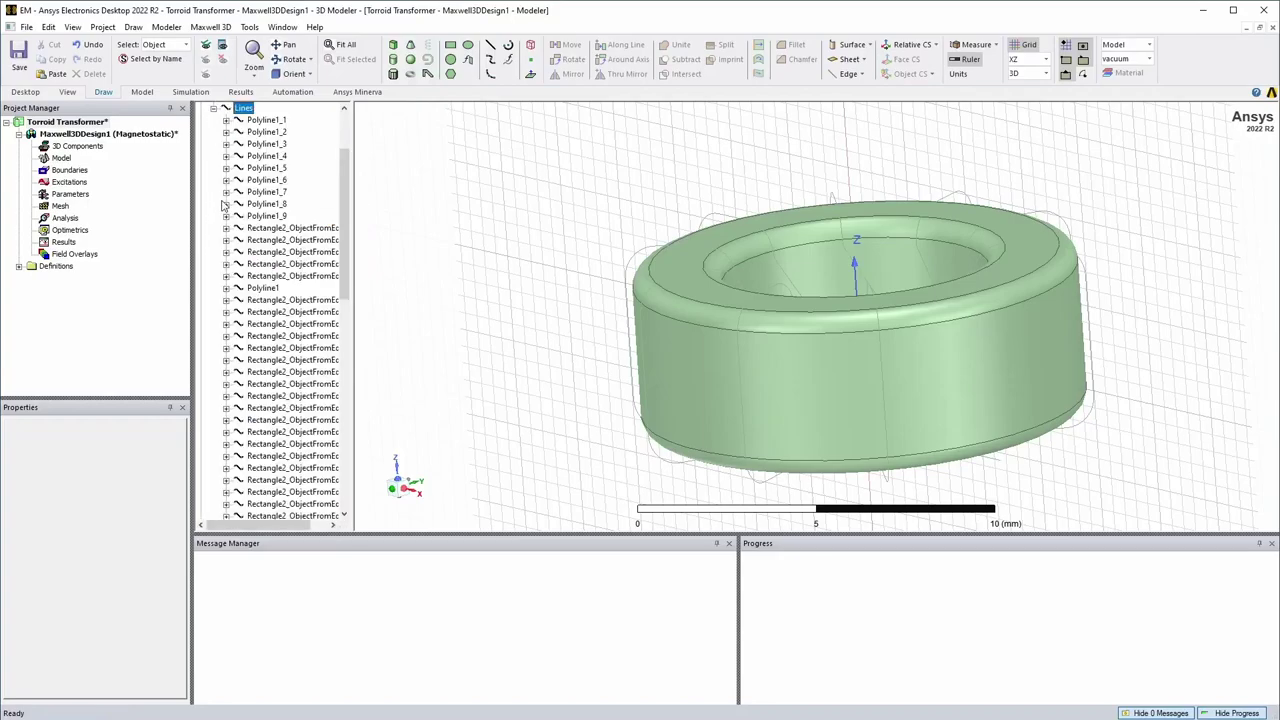
left_click(275, 120)
scroll(280, 300, "down", 12)
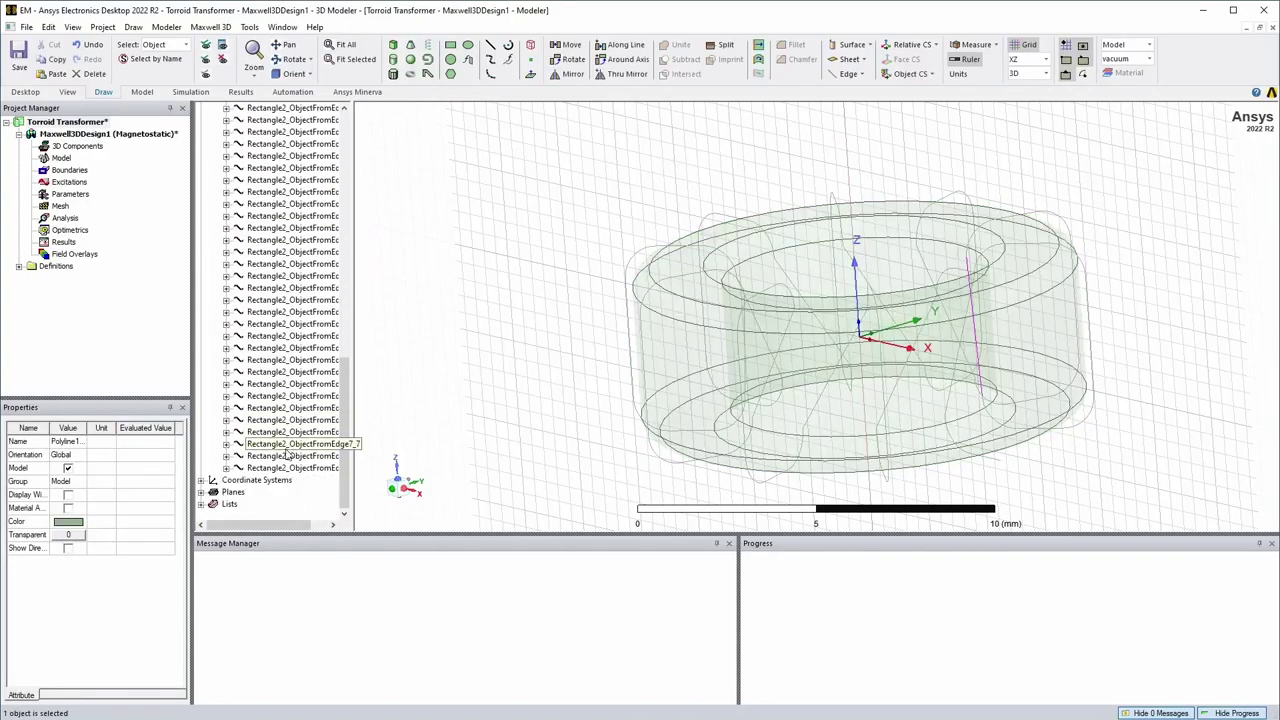
left_click(290, 467, "shift")
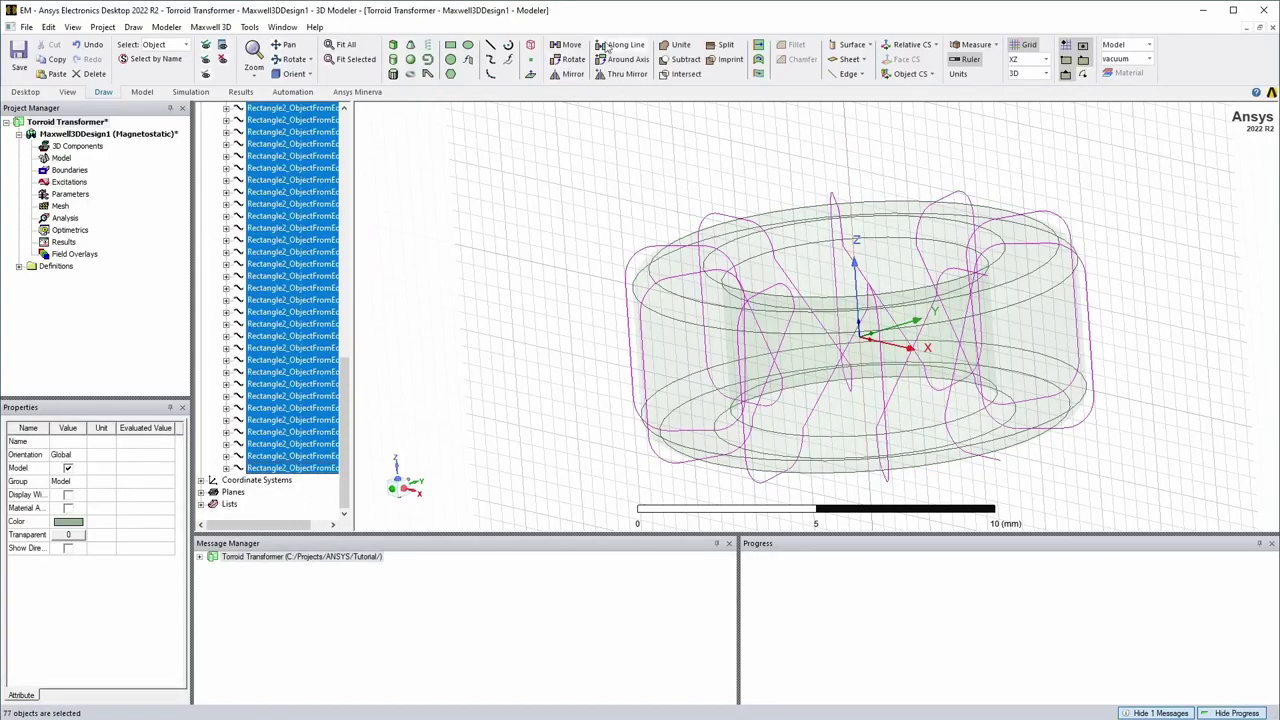
left_click(676, 45)
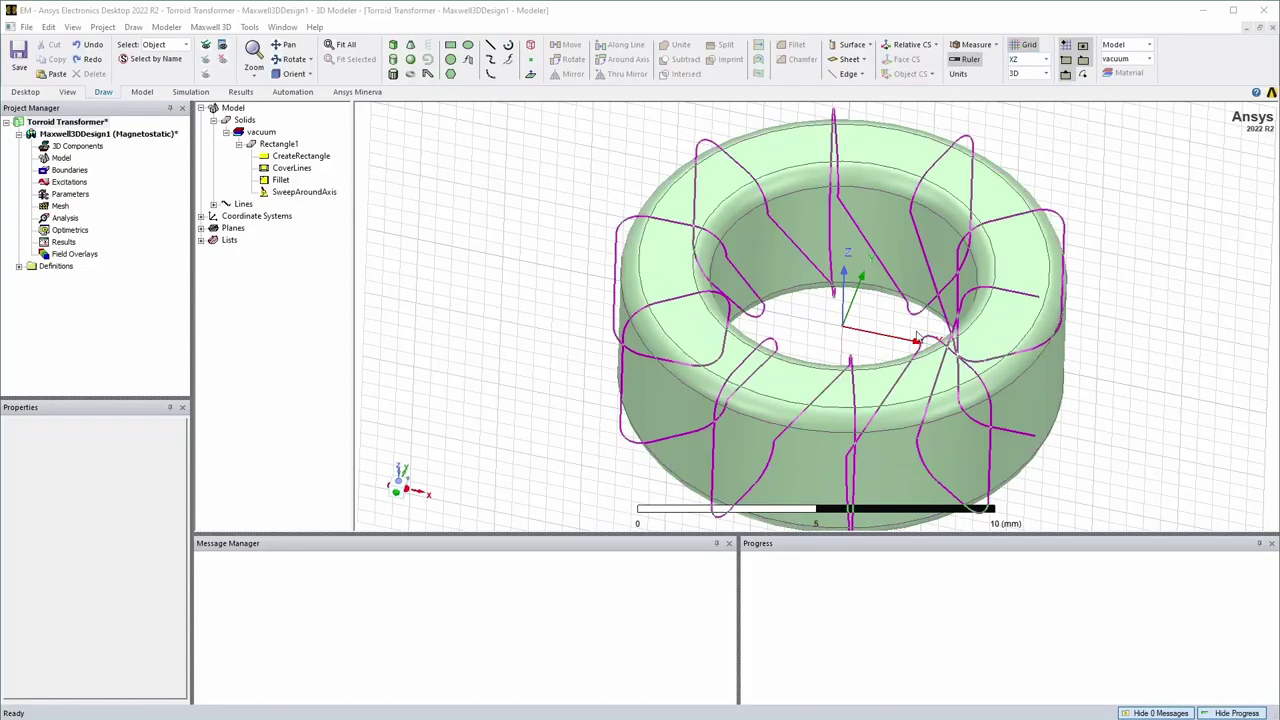
Step: Draw Circle1 on the YZ plane at the origin and sweep it along Polyline1_1
left_click(1030, 59)
left_click(1029, 90)
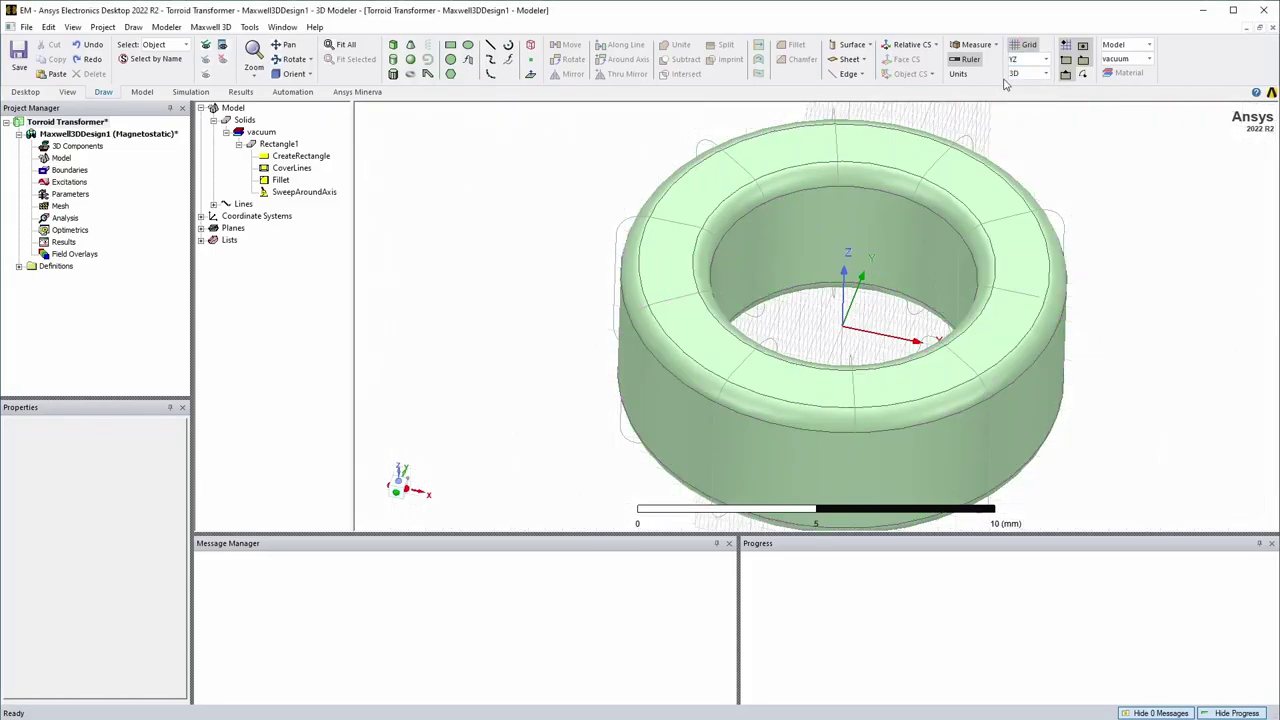
left_click(451, 62)
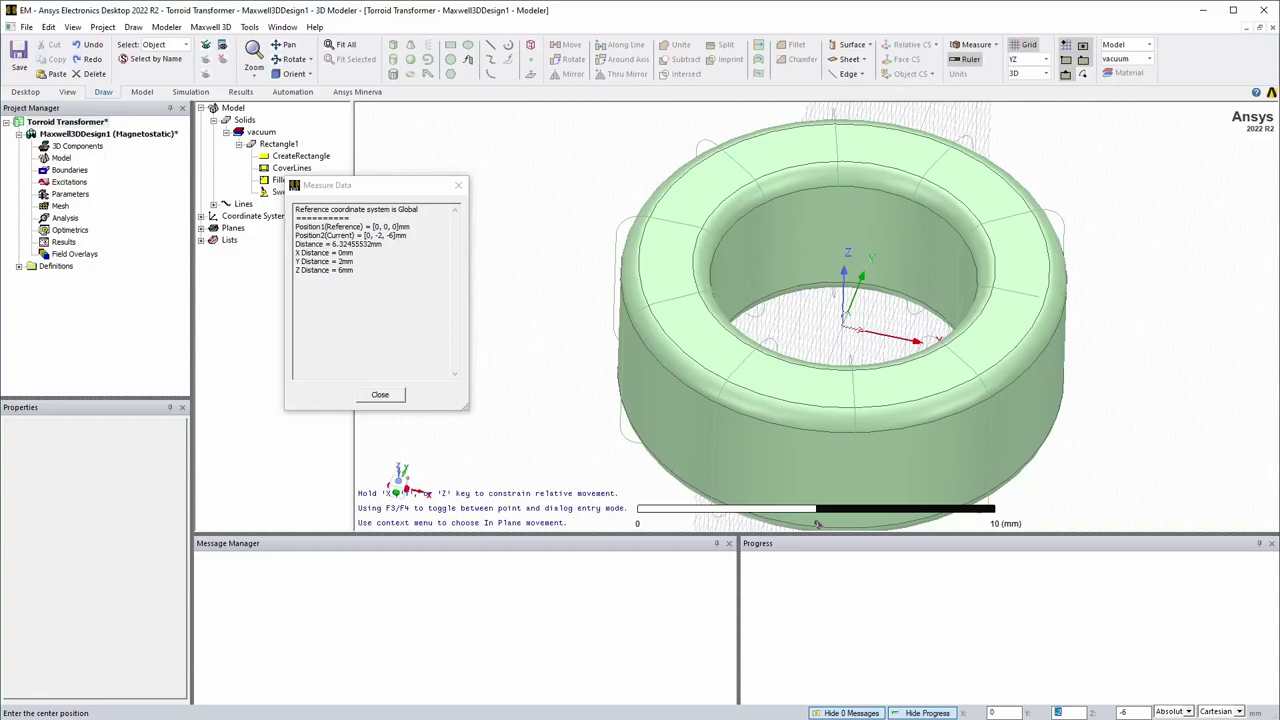
key("Tab")
type("0")
key("Return")
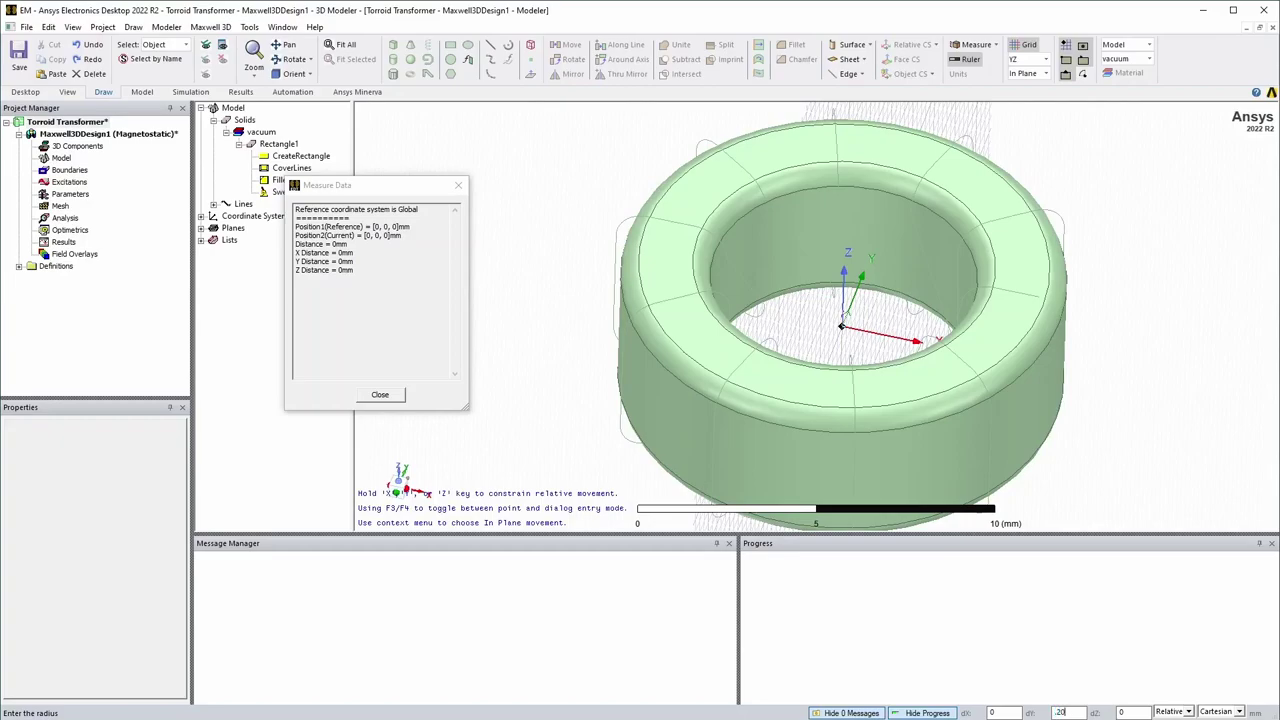
key("Return")
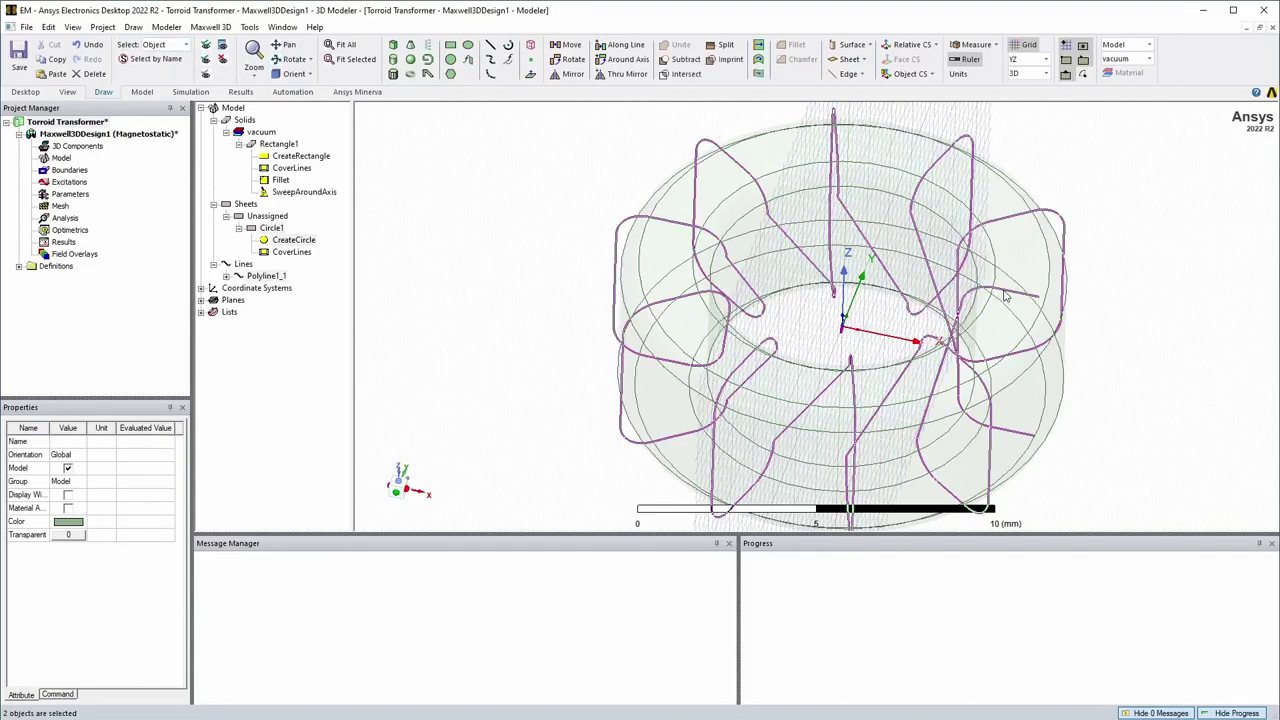
left_click(758, 76)
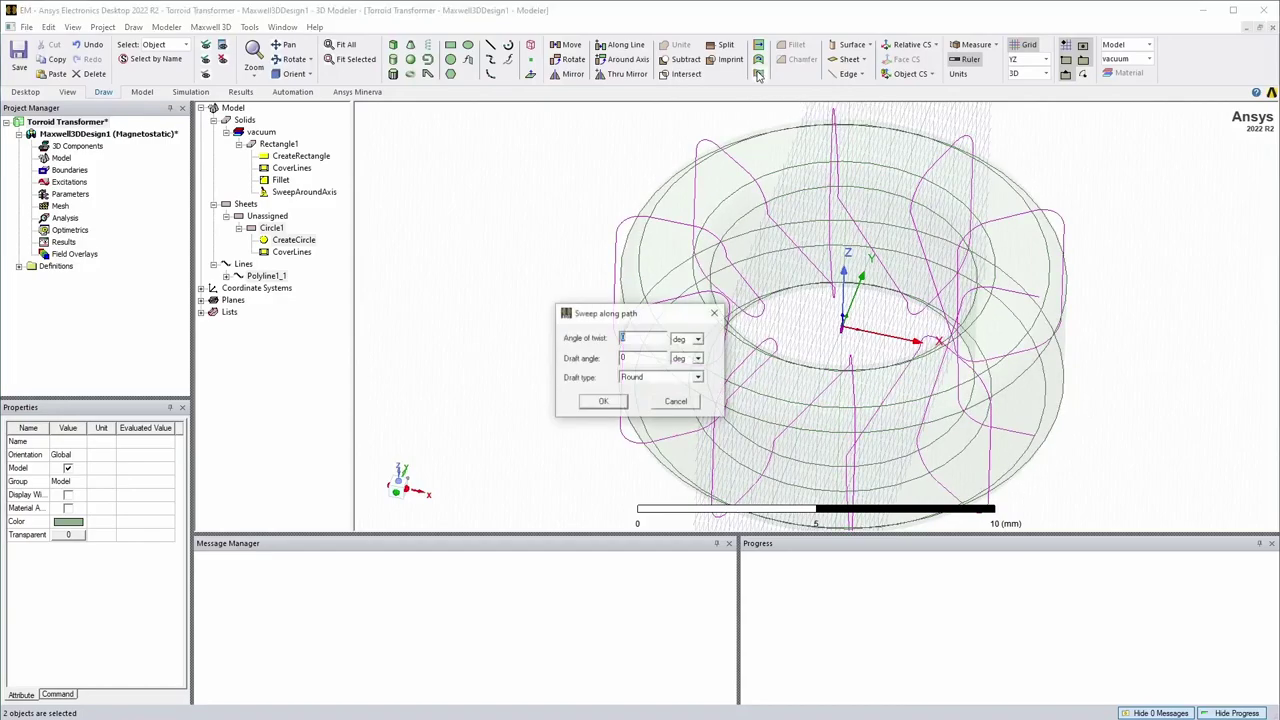
left_click(603, 403)
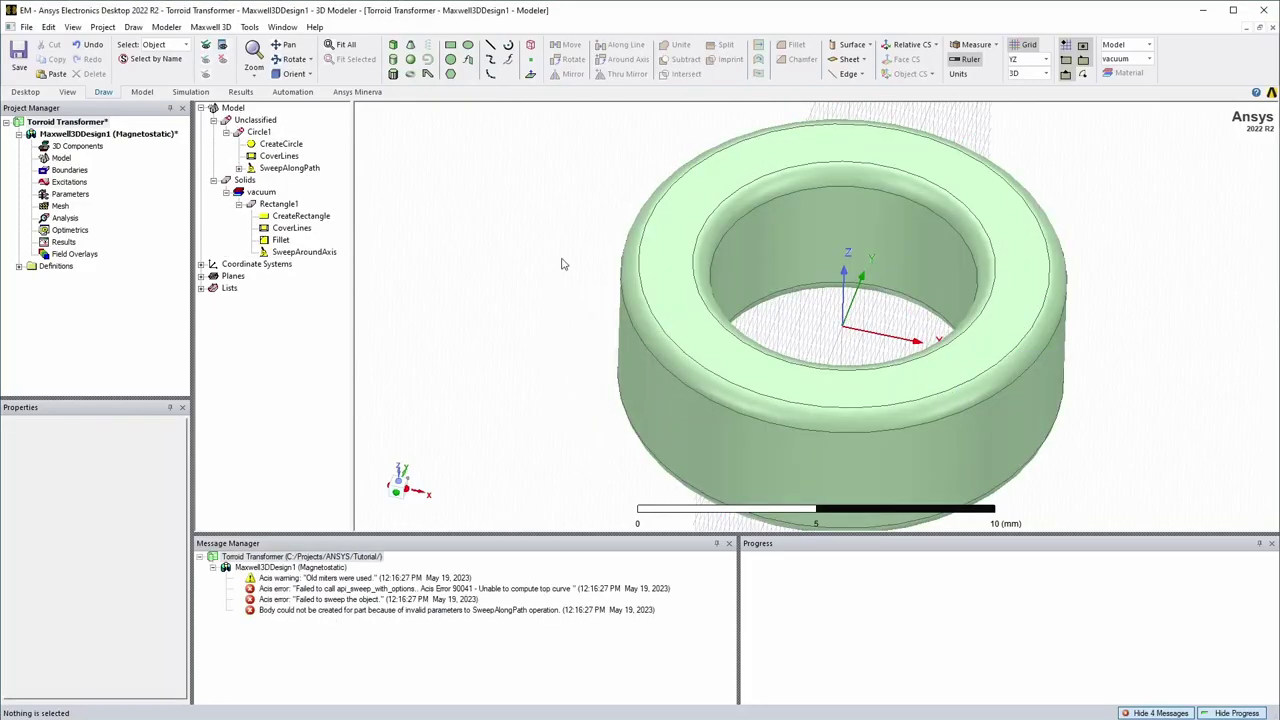
Step: Undo the failed sweep, retry sweeping the circle along Polyline1_1, then undo it again
key("ctrl+z")
left_click(1005, 292)
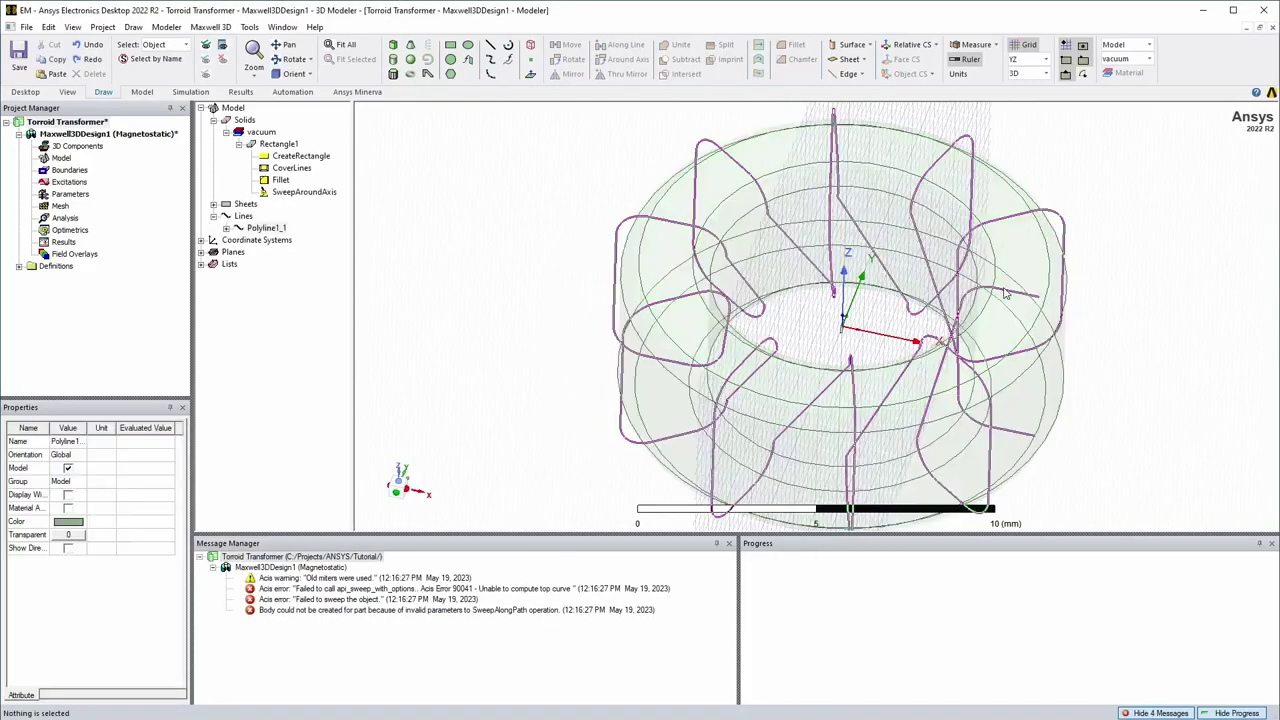
left_click(843, 331, "ctrl")
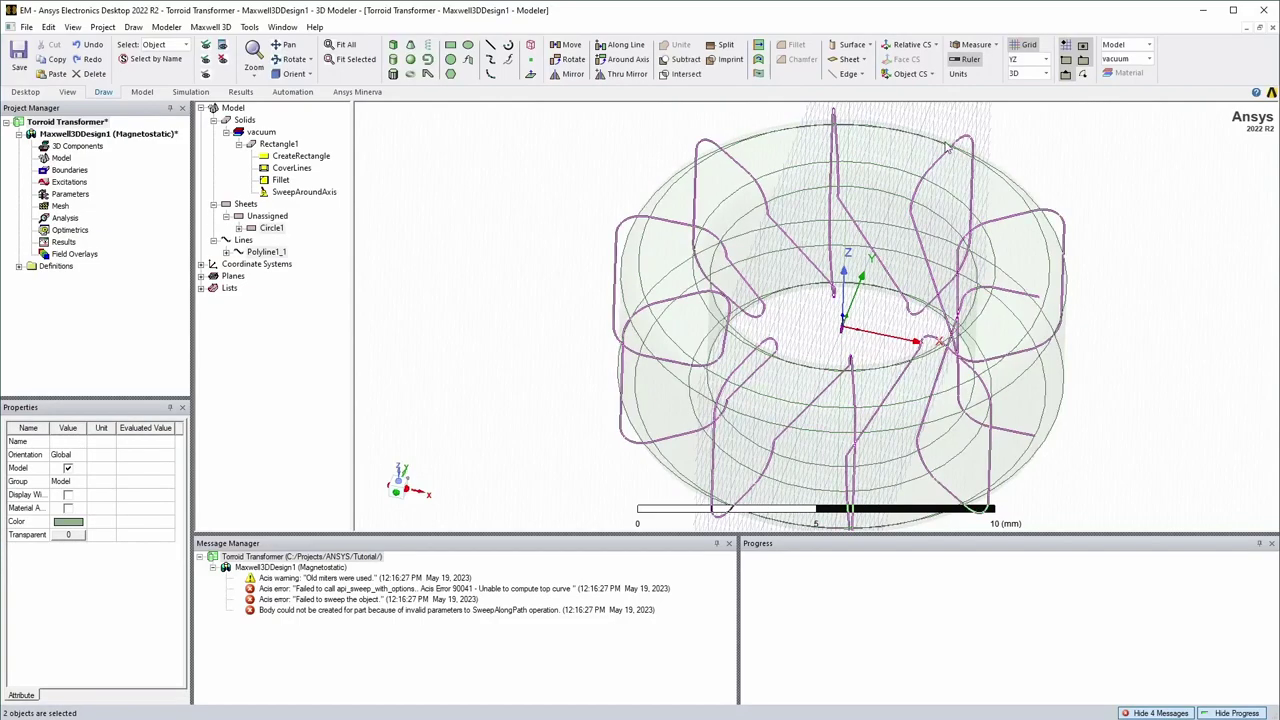
left_click(757, 74)
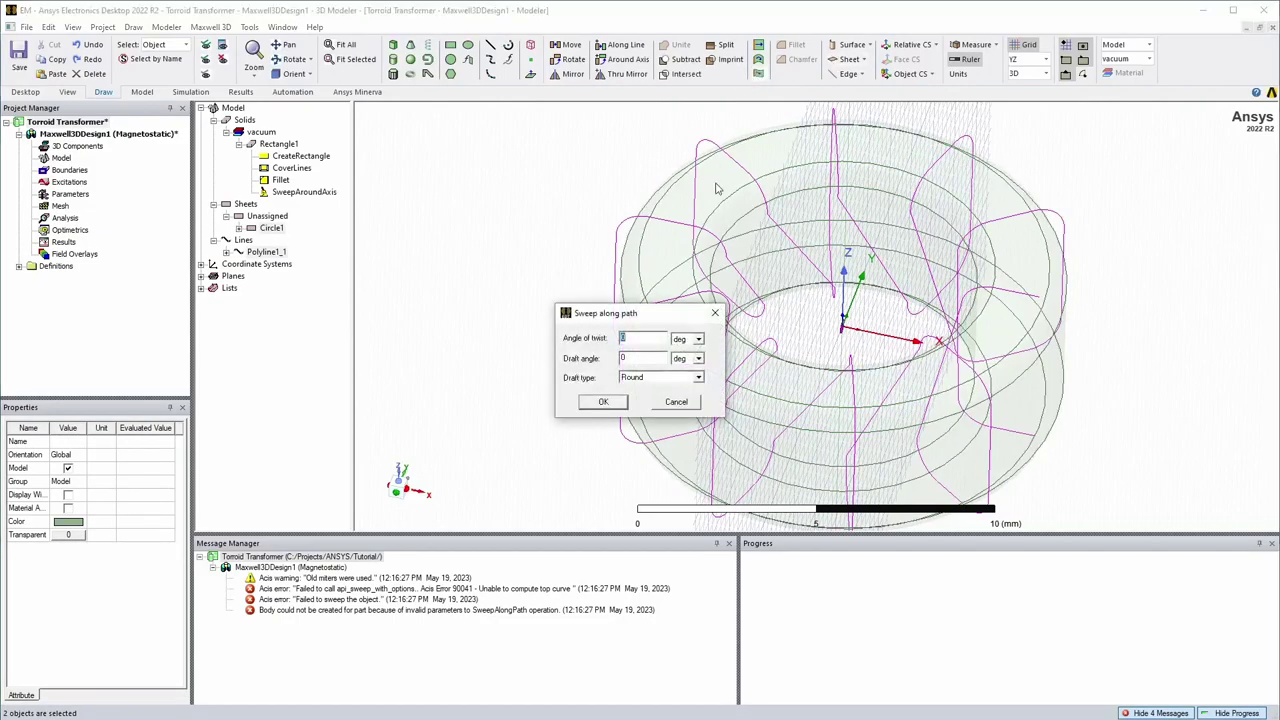
left_click(601, 402)
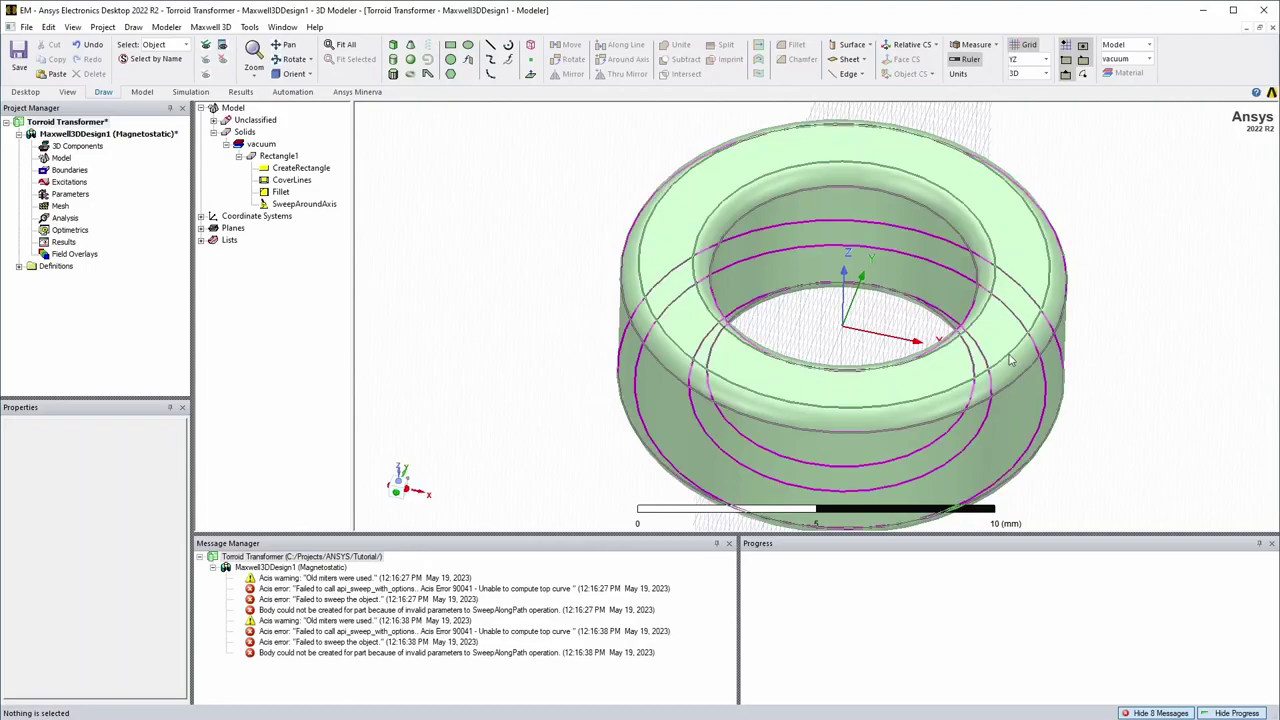
key("ctrl+z")
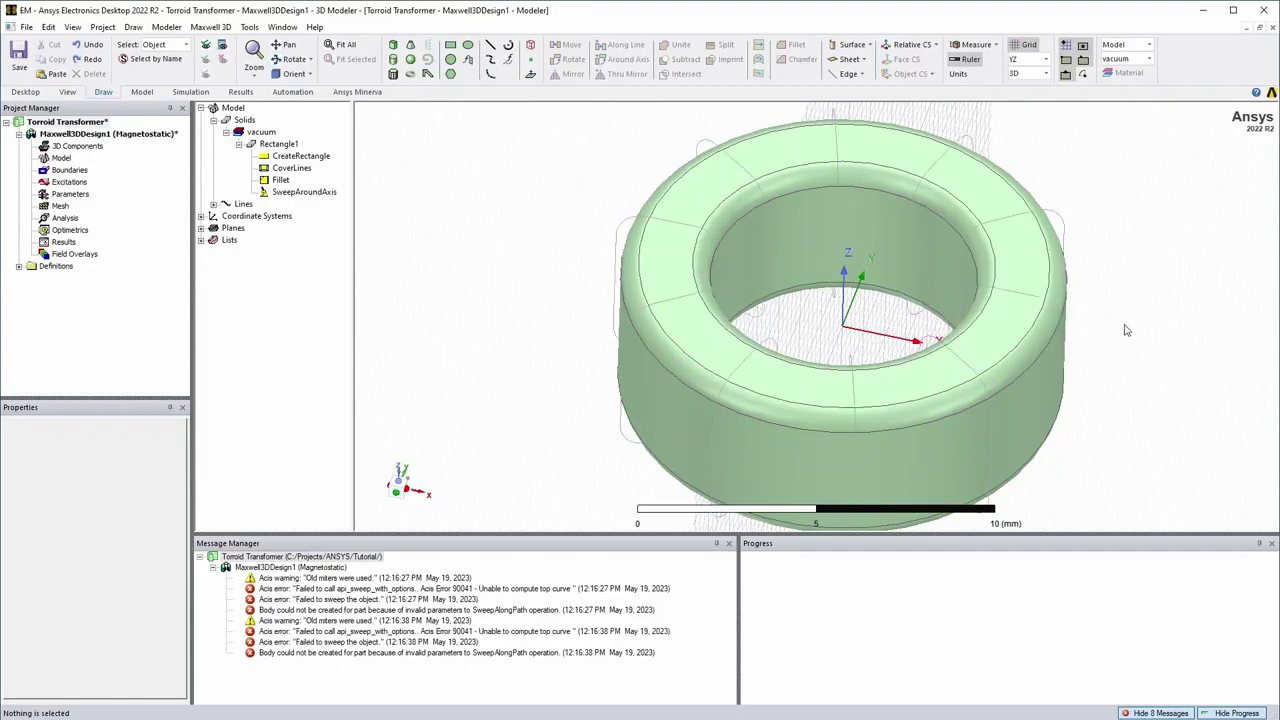
Step: Start a new circle centred on the lead's end vertex at (5.75, 0, 2.727) mm
left_click_drag(1126, 330, 1174, 256, "alt")
mouse_move(1180, 329)
left_mouse_down("alt")
mouse_move(1151, 334)
mouse_move(1190, 322)
mouse_move(1170, 307)
left_mouse_up("alt")
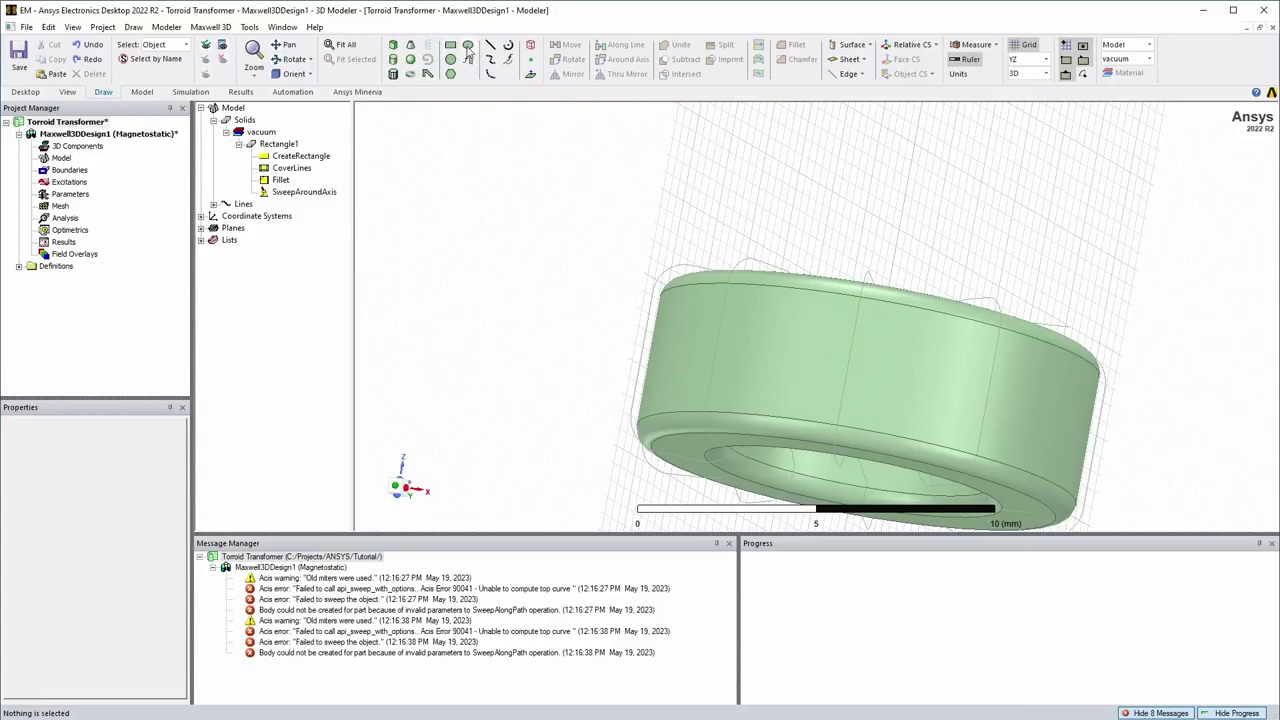
left_click(450, 60)
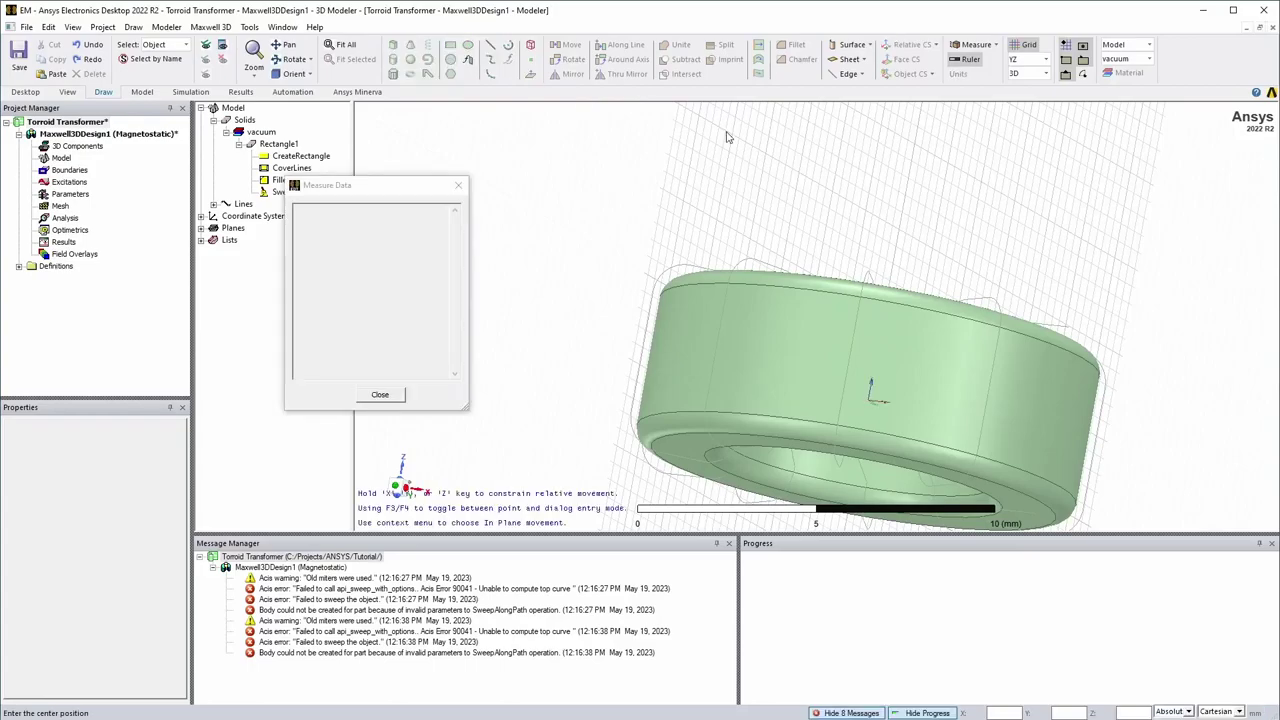
left_click(1068, 330)
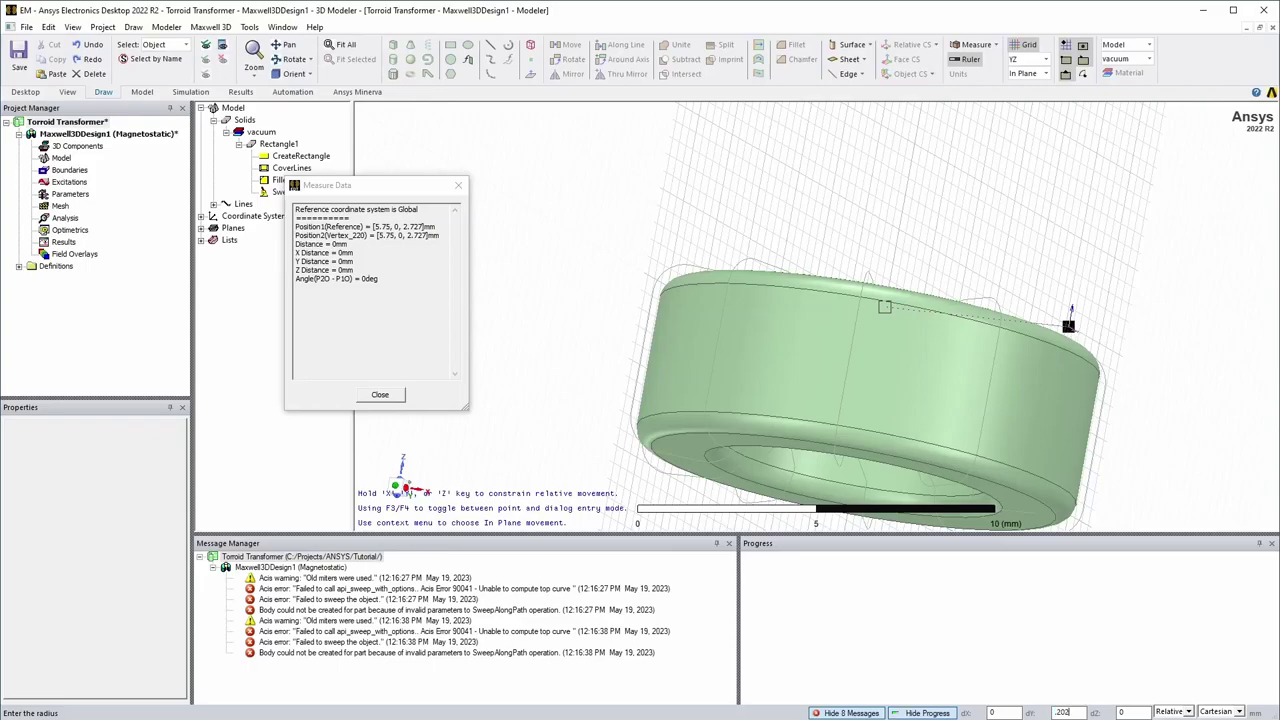
Step: Set the circle's radius and sweep it along Polyline1_1 into a round wire coil, Circle1
left_click(1068, 325)
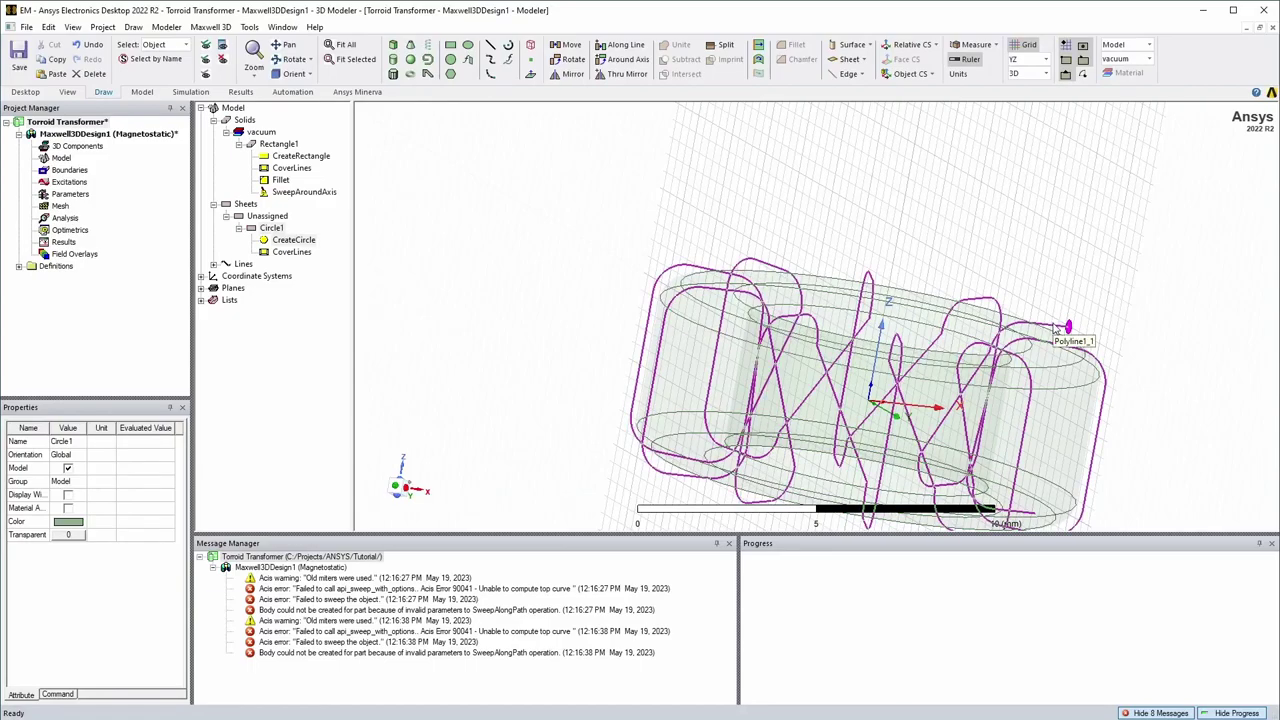
left_click(1054, 330, "ctrl")
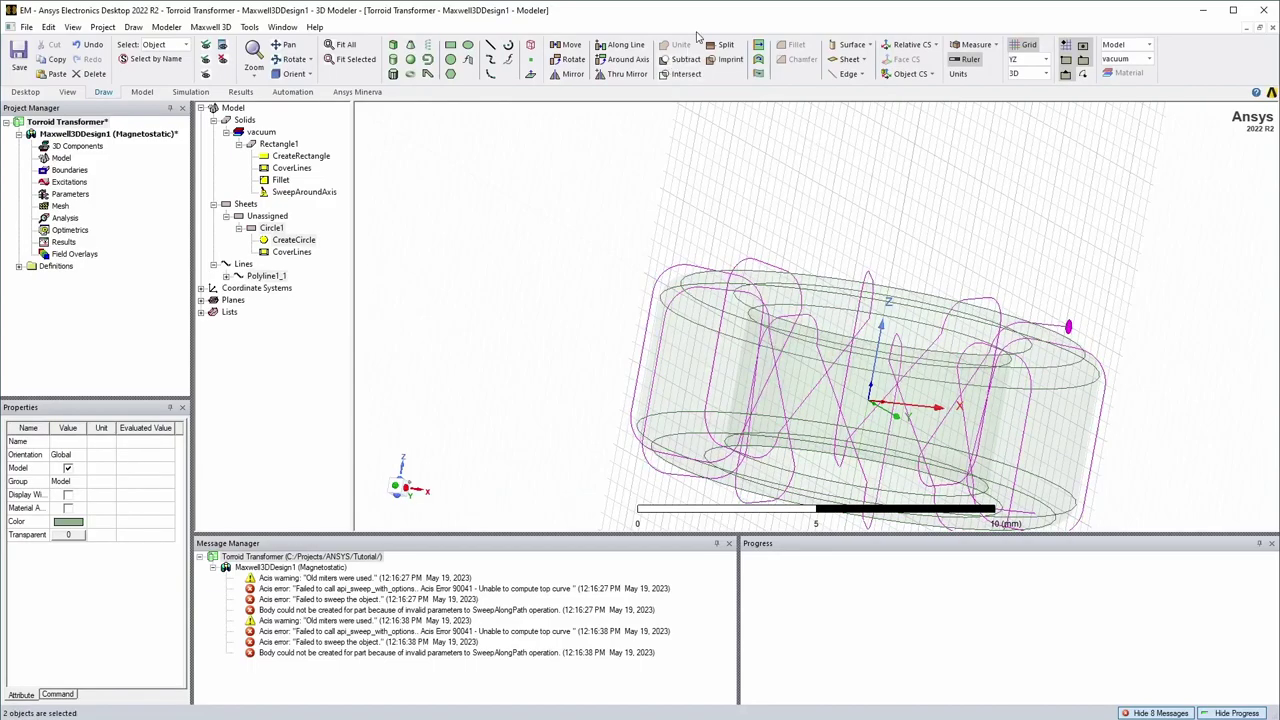
left_click(760, 77)
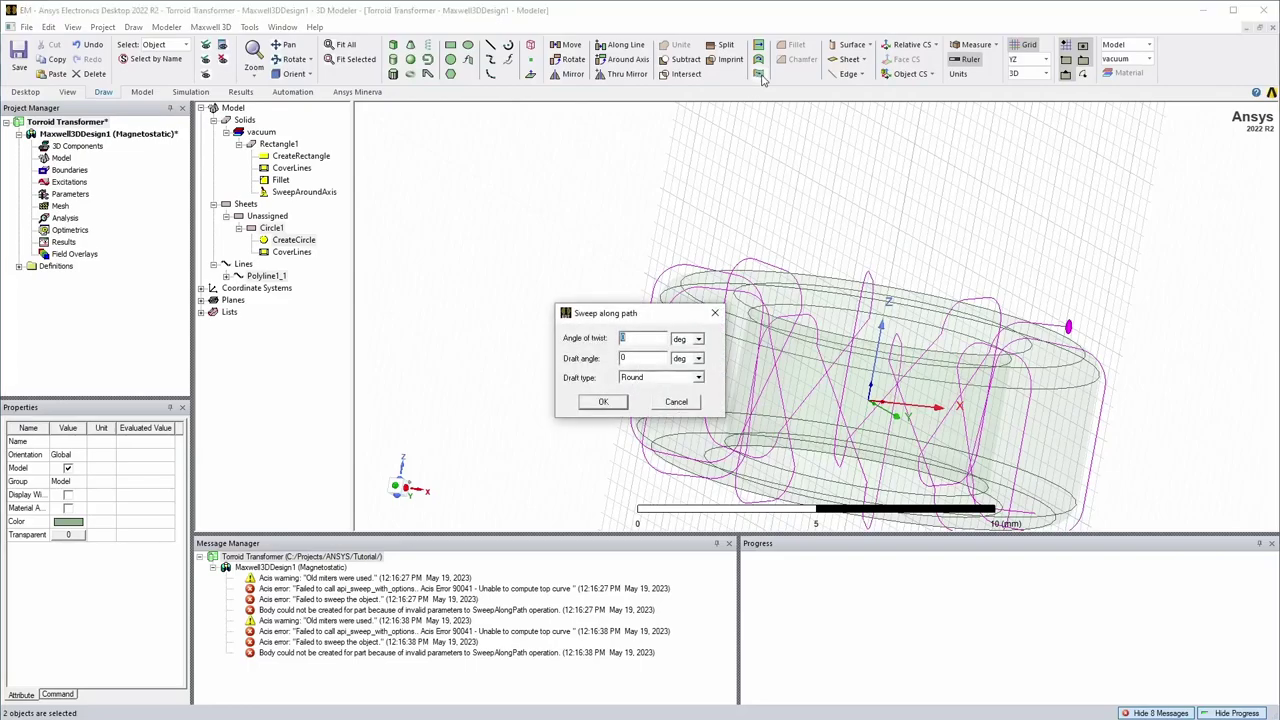
left_click(603, 402)
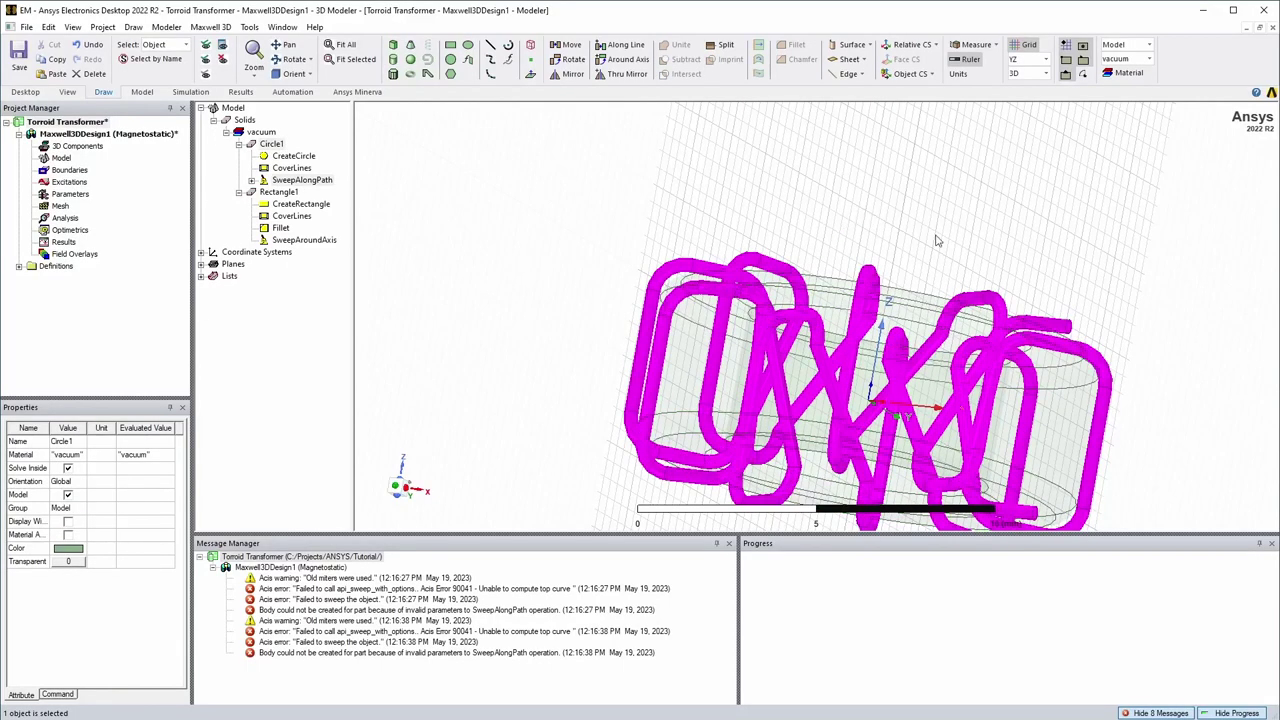
left_click_drag(835, 235, 823, 292, "alt")
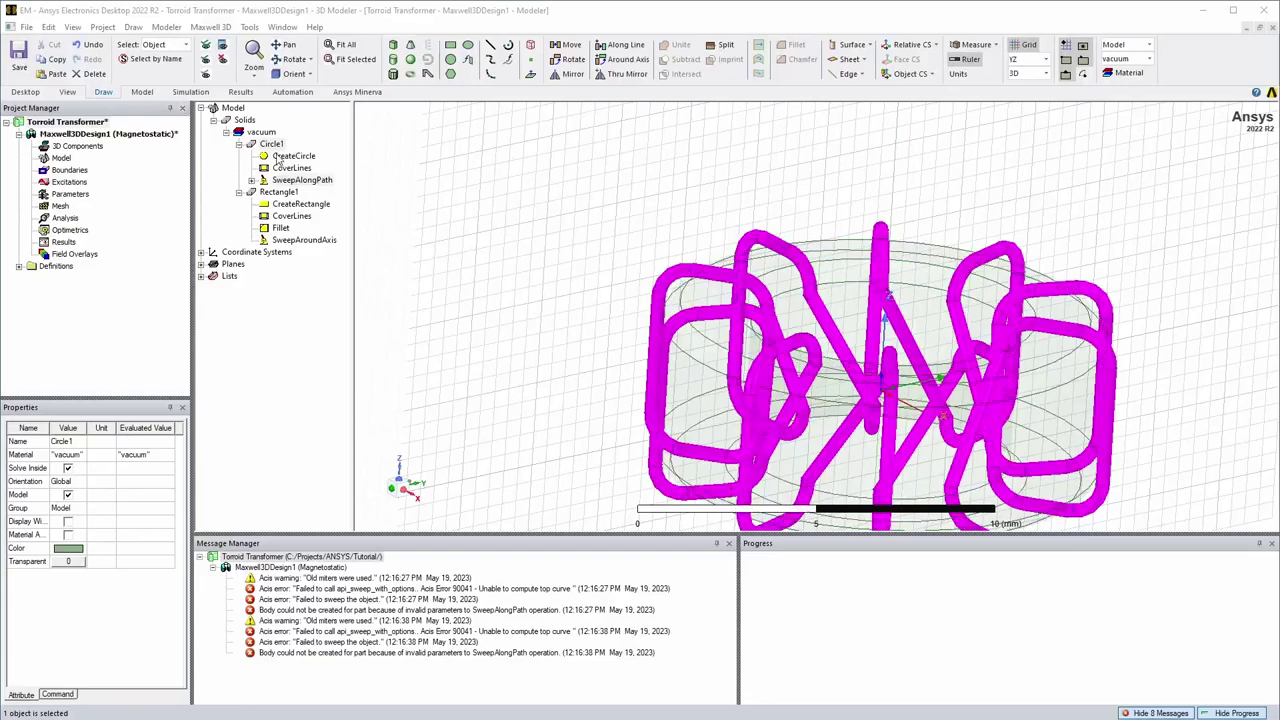
left_click(270, 145)
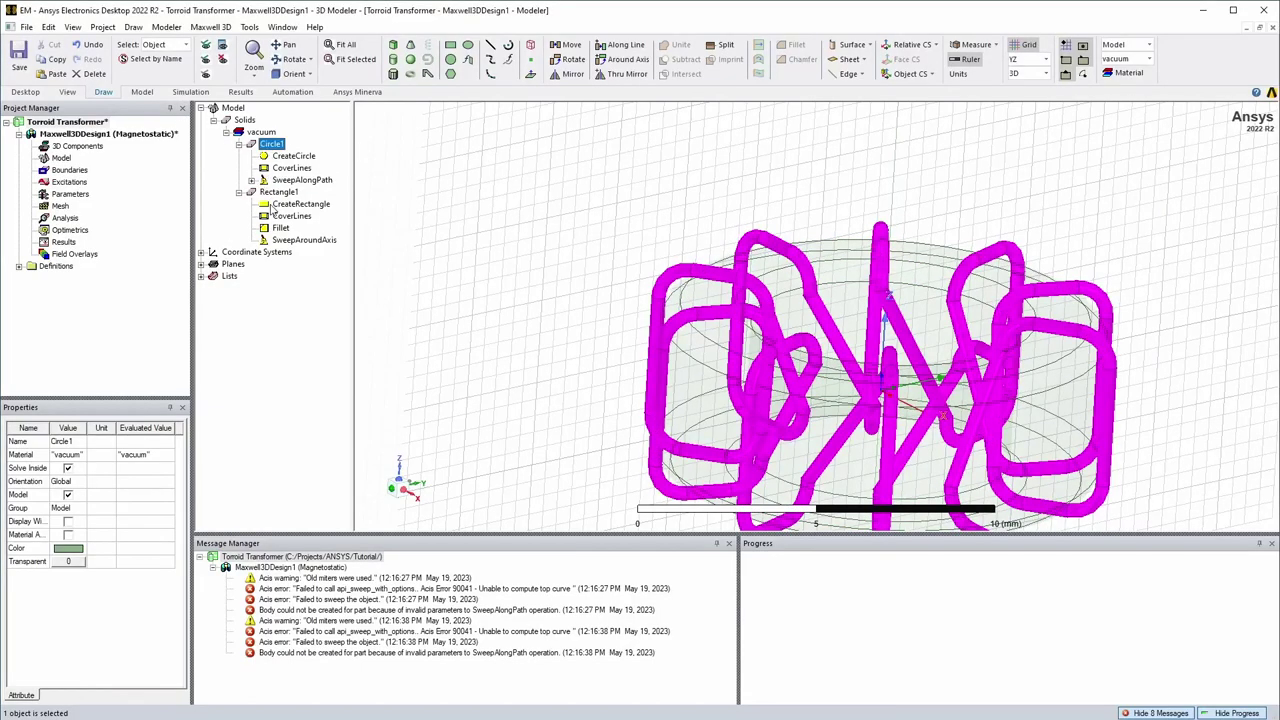
Step: Duplicate Circle1 around the Z axis at 18° with total number 2, creating Circle1_1
left_click(276, 192)
left_click(274, 146)
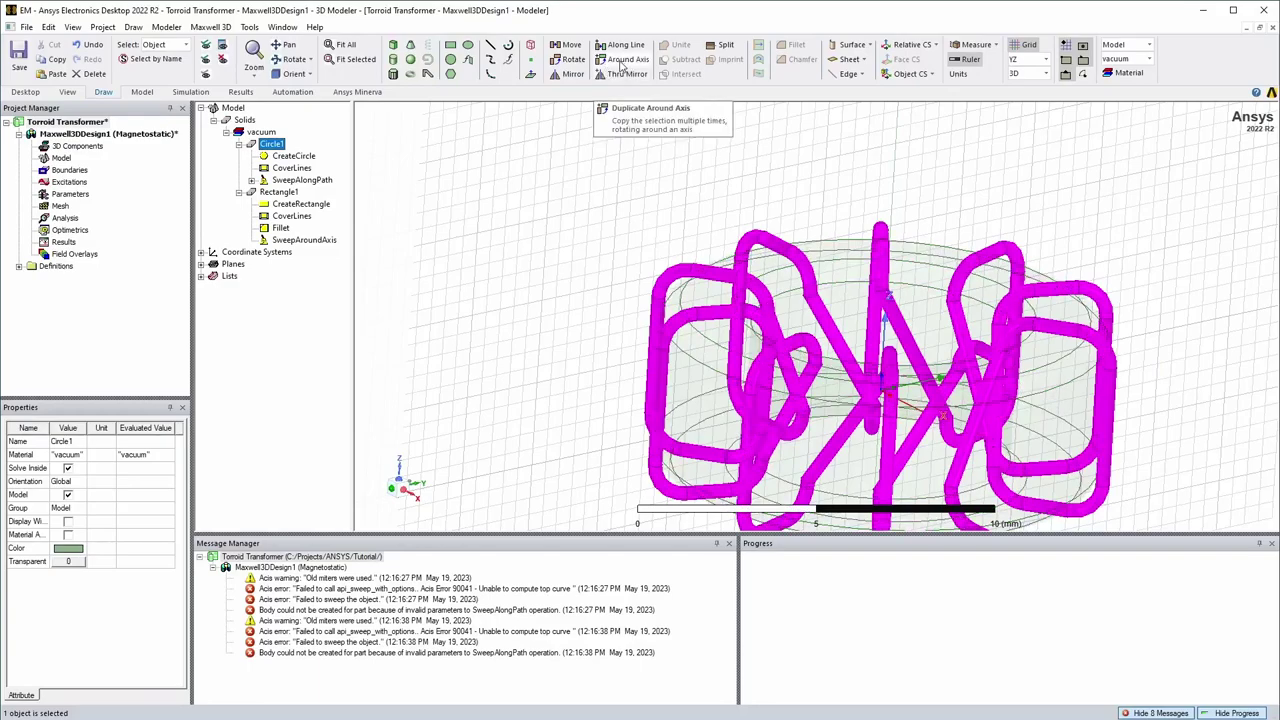
left_click(621, 66)
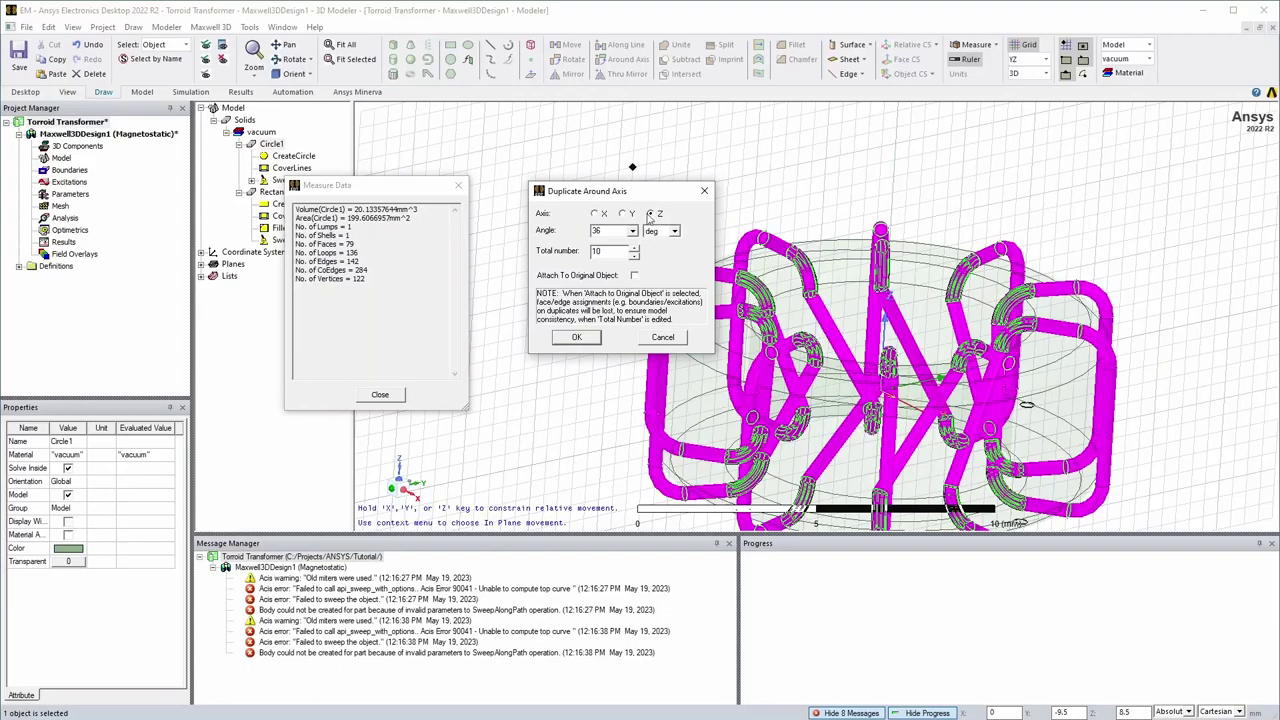
double_click(614, 230)
type("18")
double_click(609, 251)
type("2")
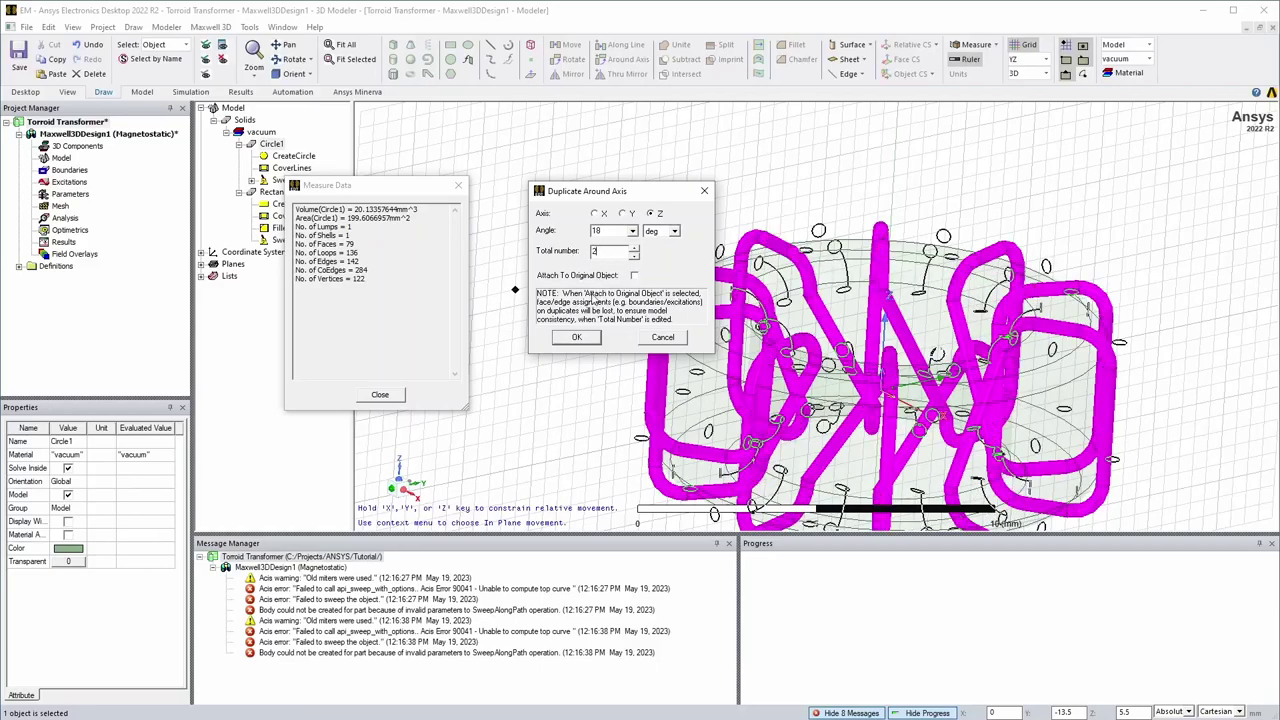
left_click(579, 338)
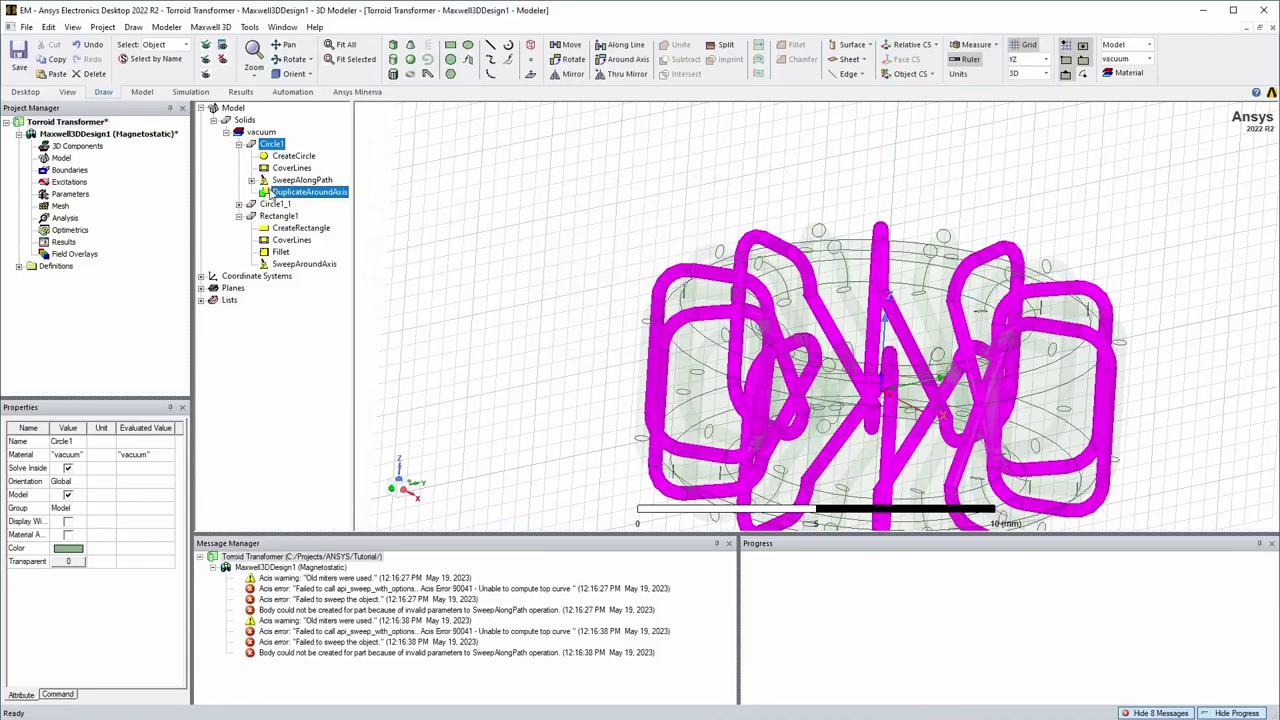
left_click(274, 145)
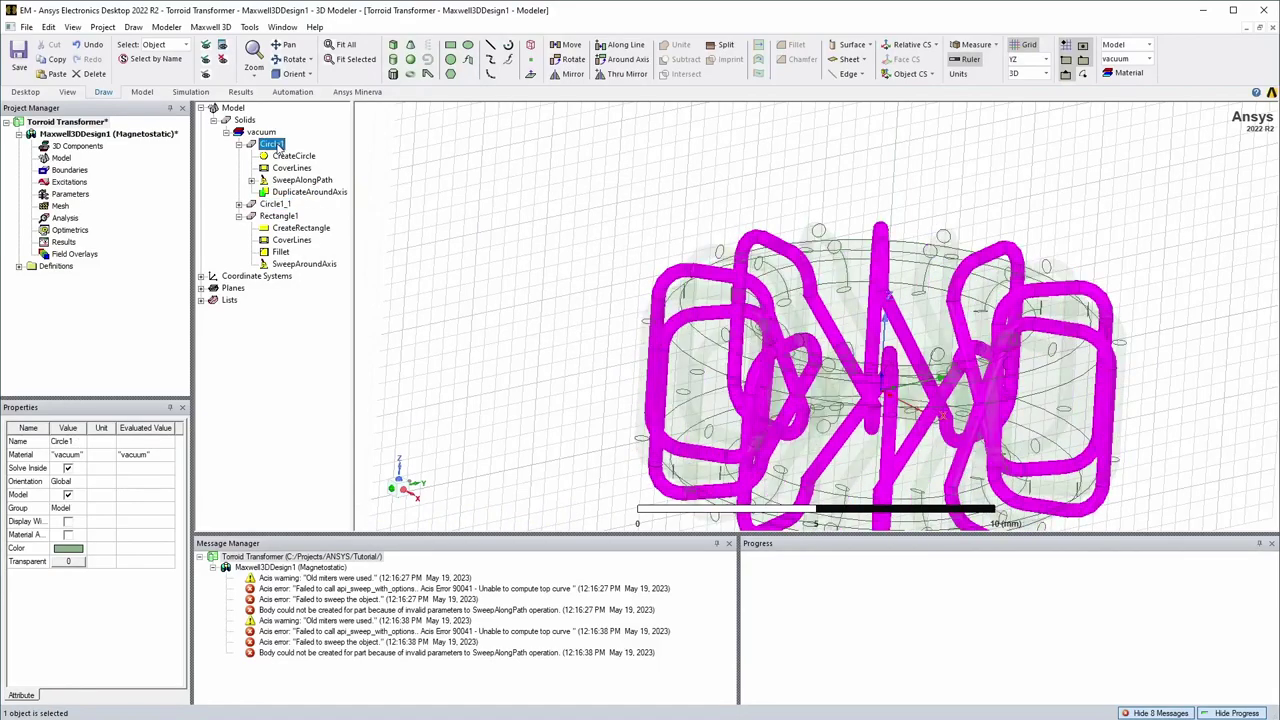
Step: Rename the coil Circle1 to Primary
left_click(240, 145)
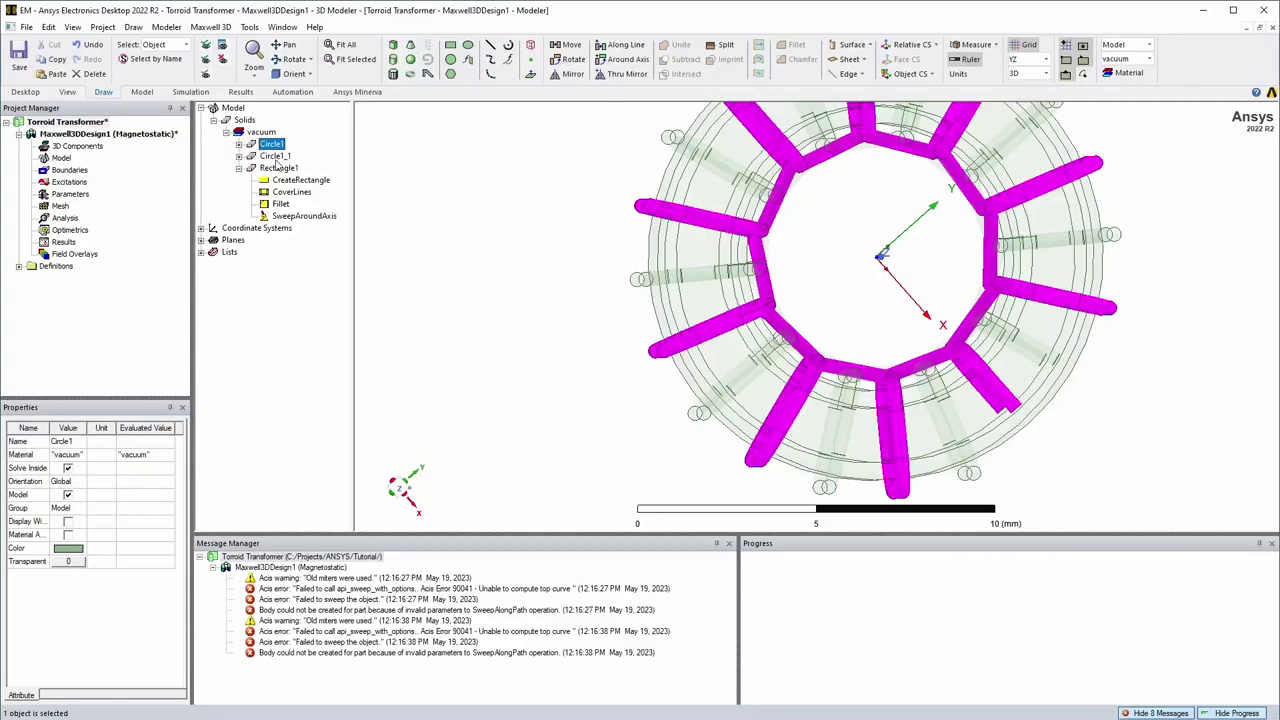
left_click(276, 156)
double_click(272, 145)
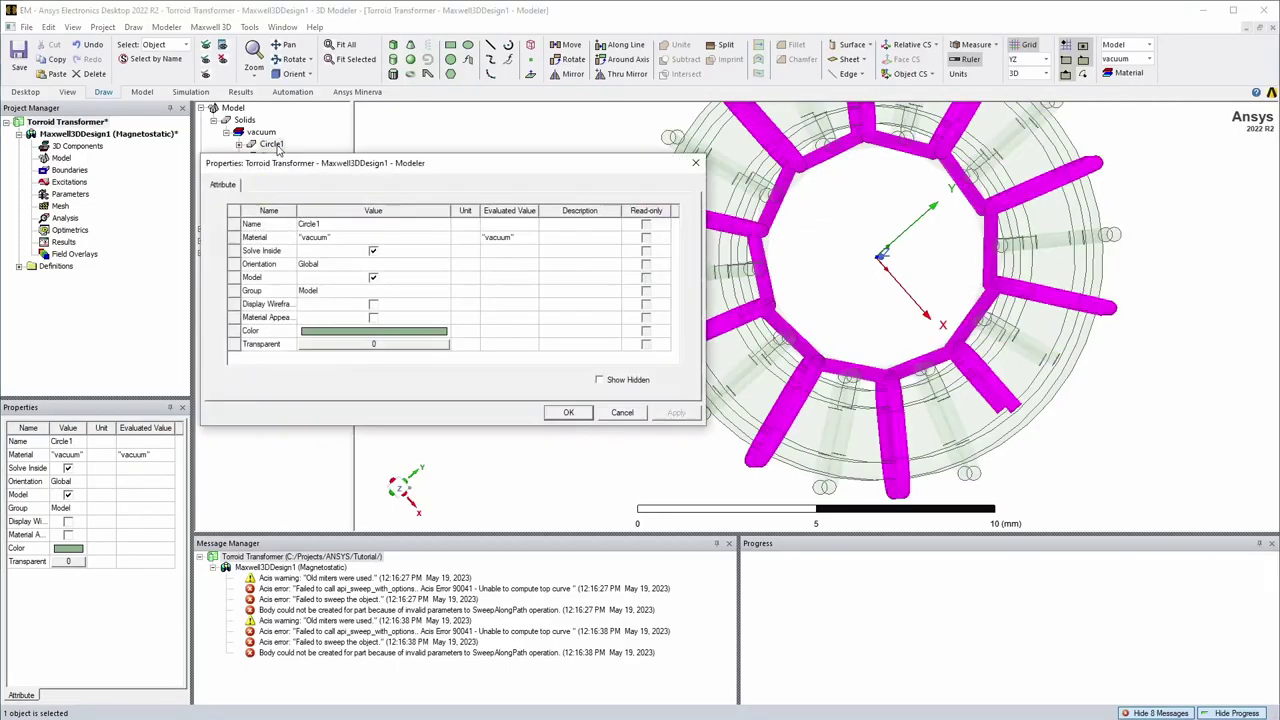
left_click(334, 224)
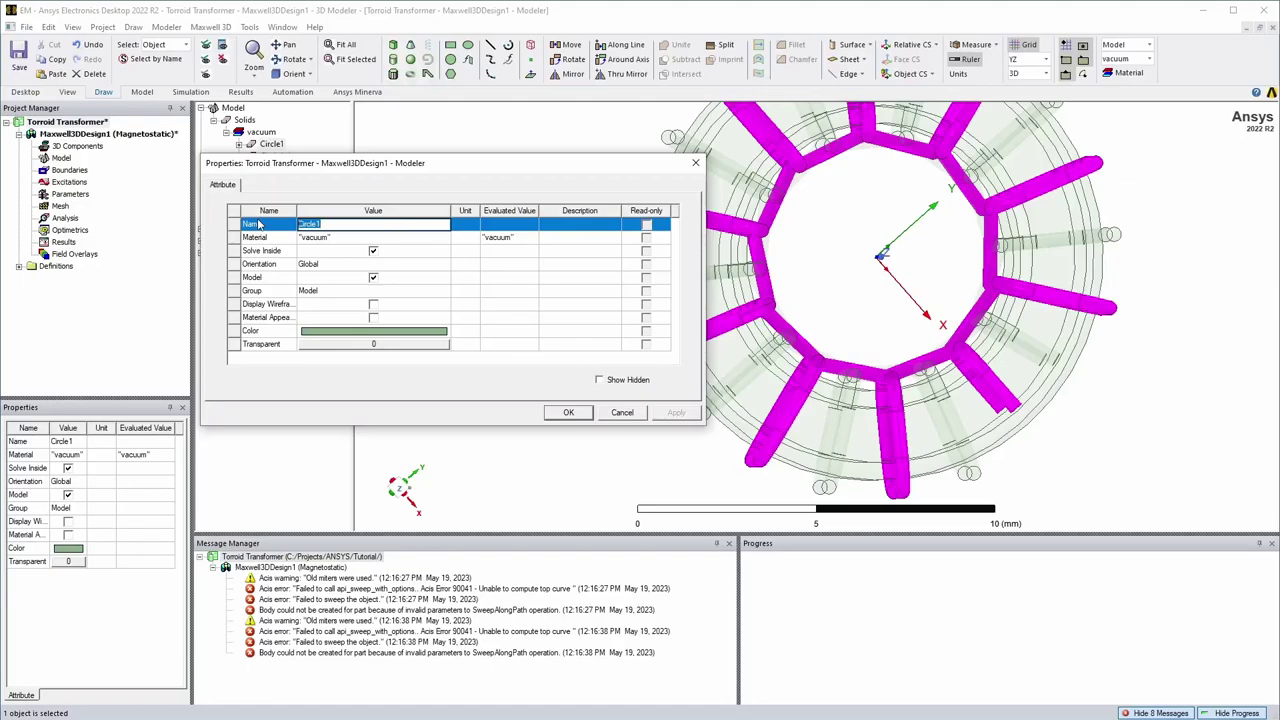
type("Primary")
key("Return")
left_click(568, 412)
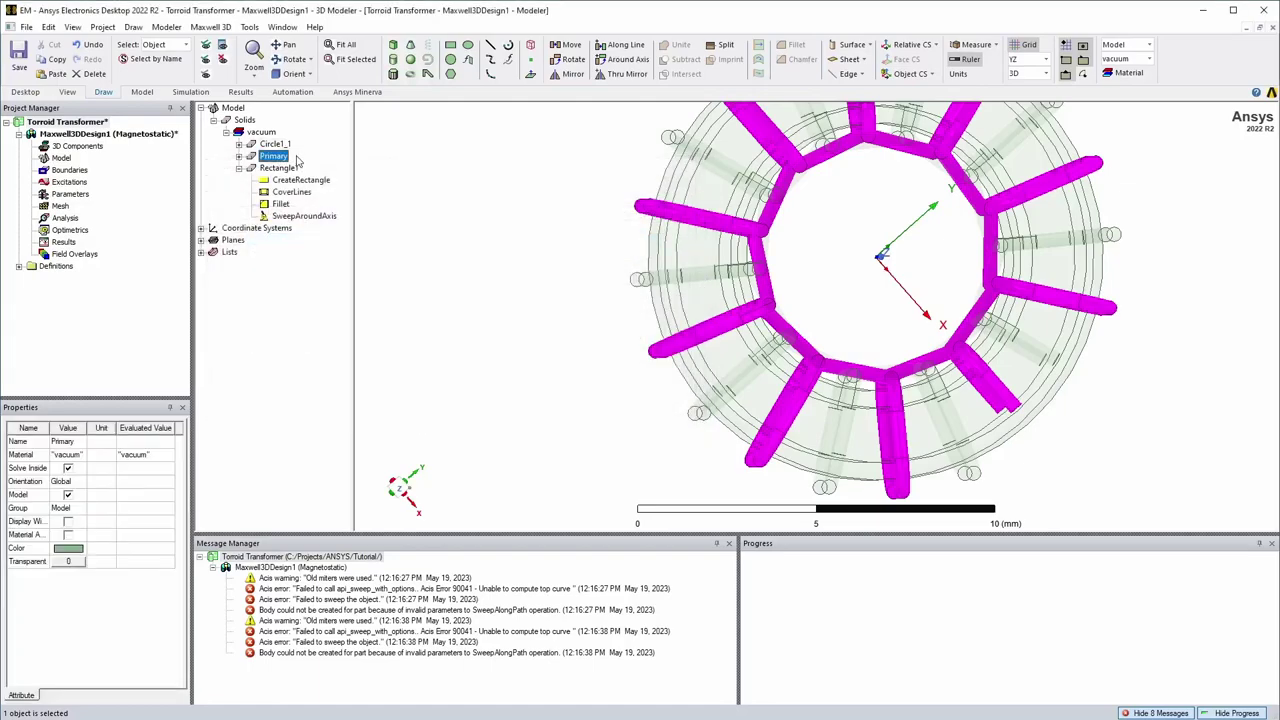
Step: Rename the duplicated coil Circle1_1 to Secondary
double_click(275, 145)
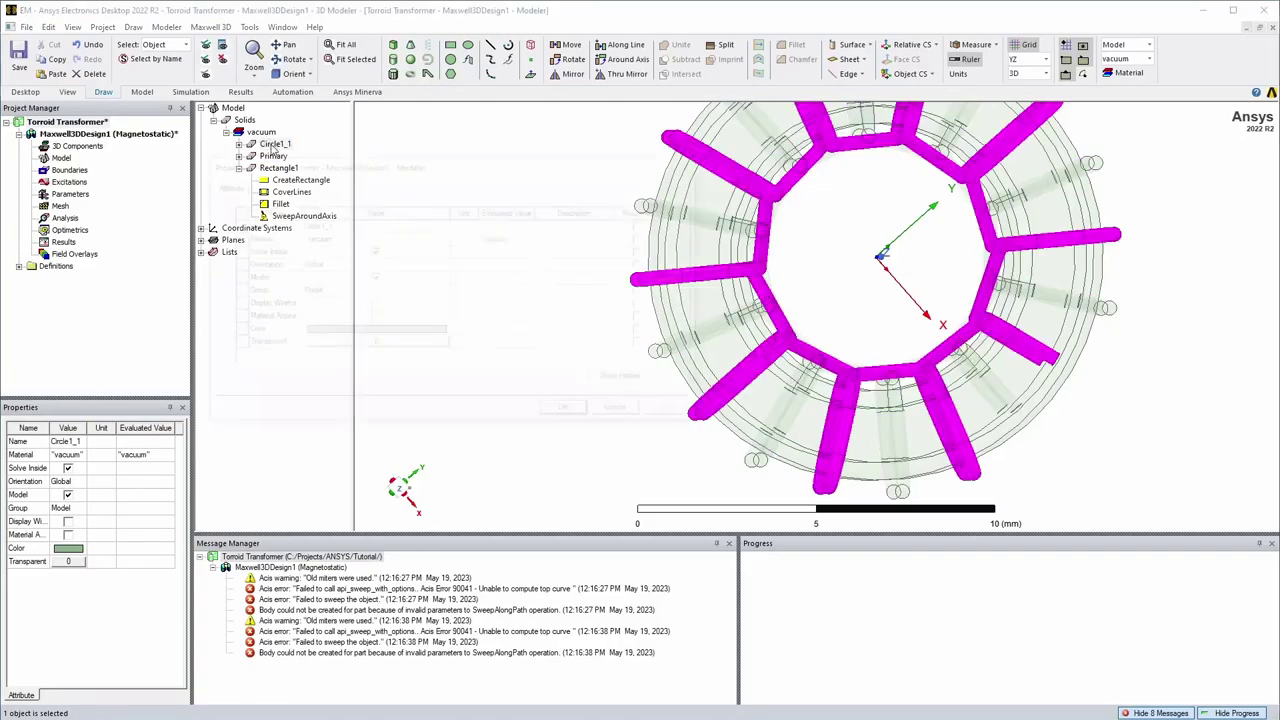
left_click(288, 222)
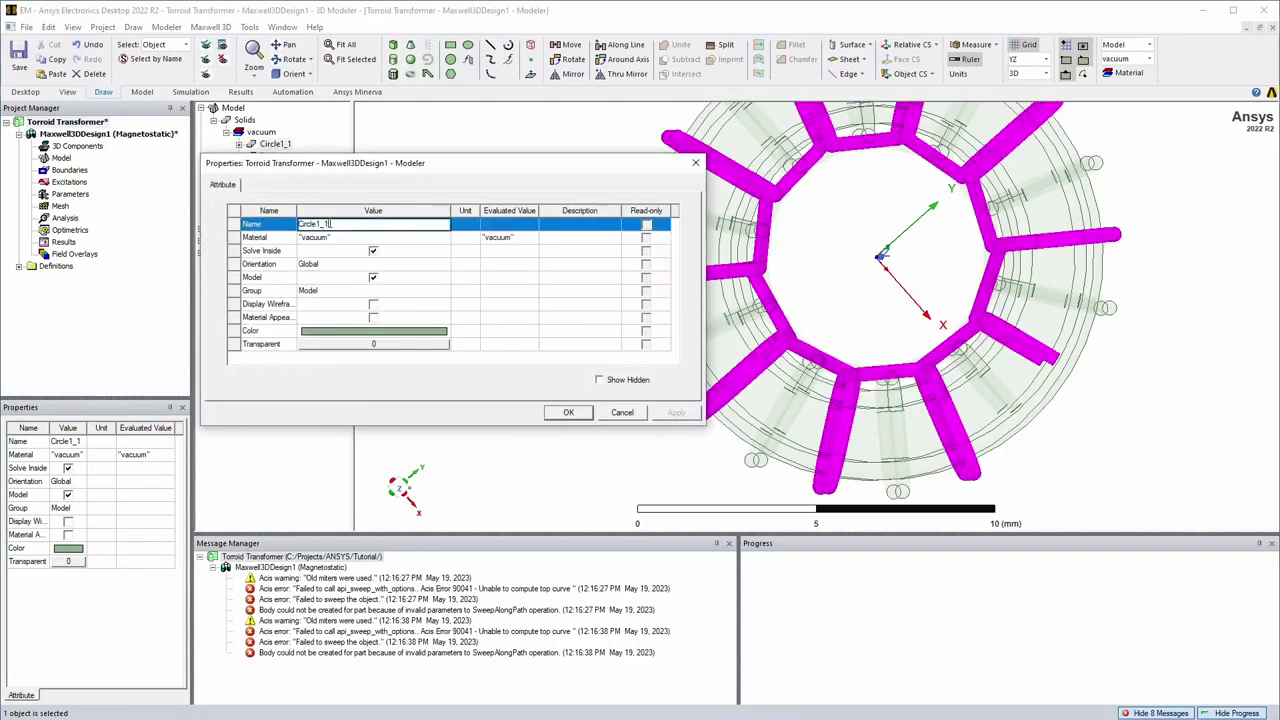
type("Secondary")
key("Return")
Step: Rename the toroid body Rectangle1 to Core
key("Return")
left_click(268, 145)
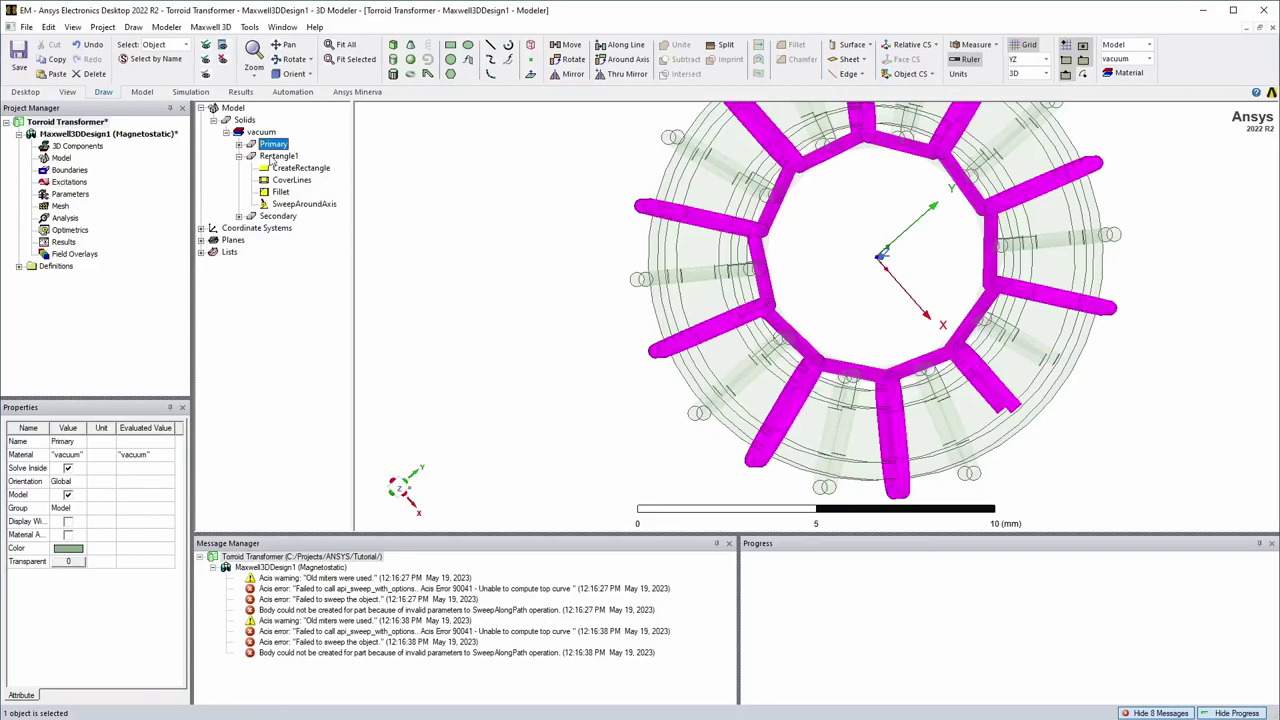
double_click(271, 160)
left_click(300, 222)
type("Core")
key("Return")
left_click(572, 413)
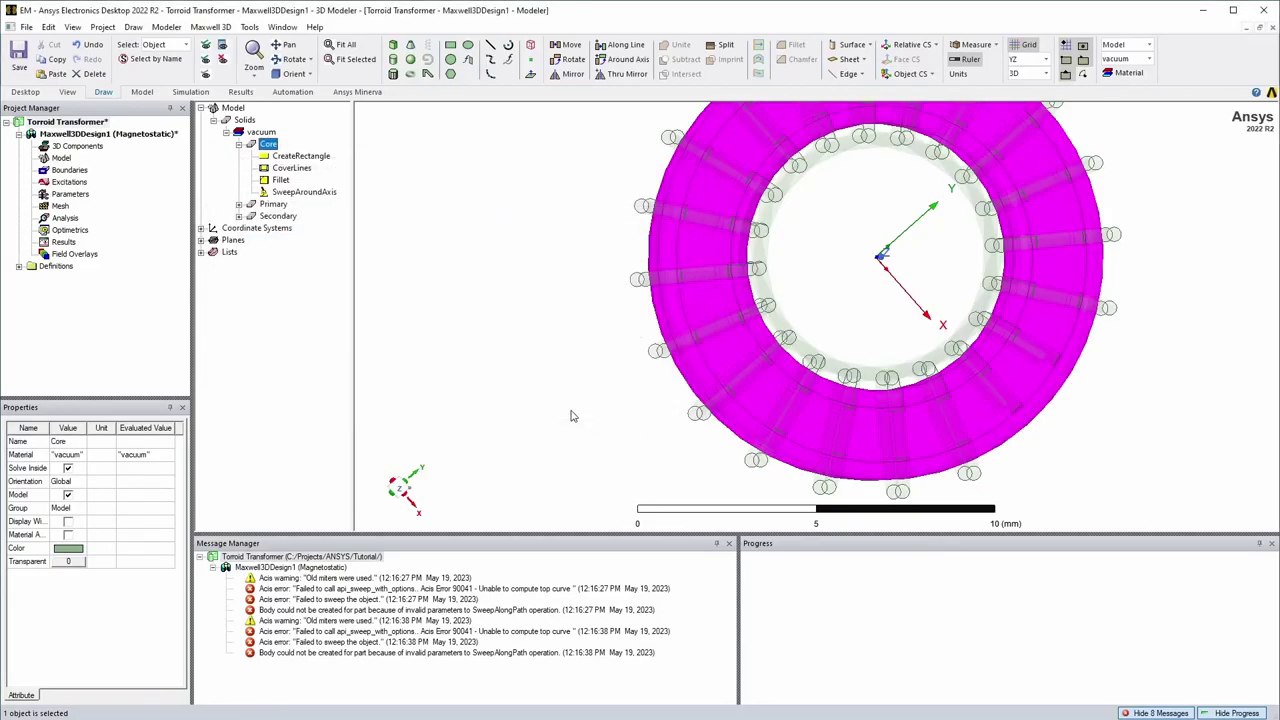
Step: Clear all Message Manager messages for the project
left_click_drag(572, 416, 955, 717, "alt")
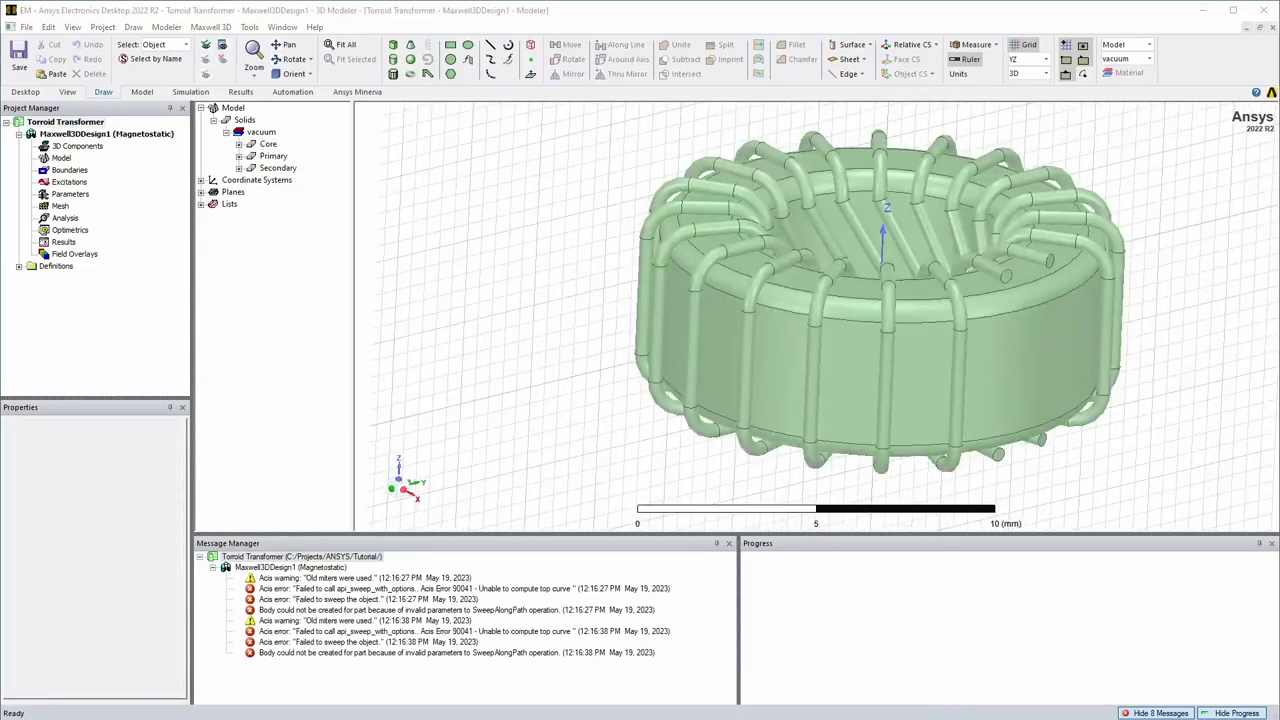
right_click(343, 558)
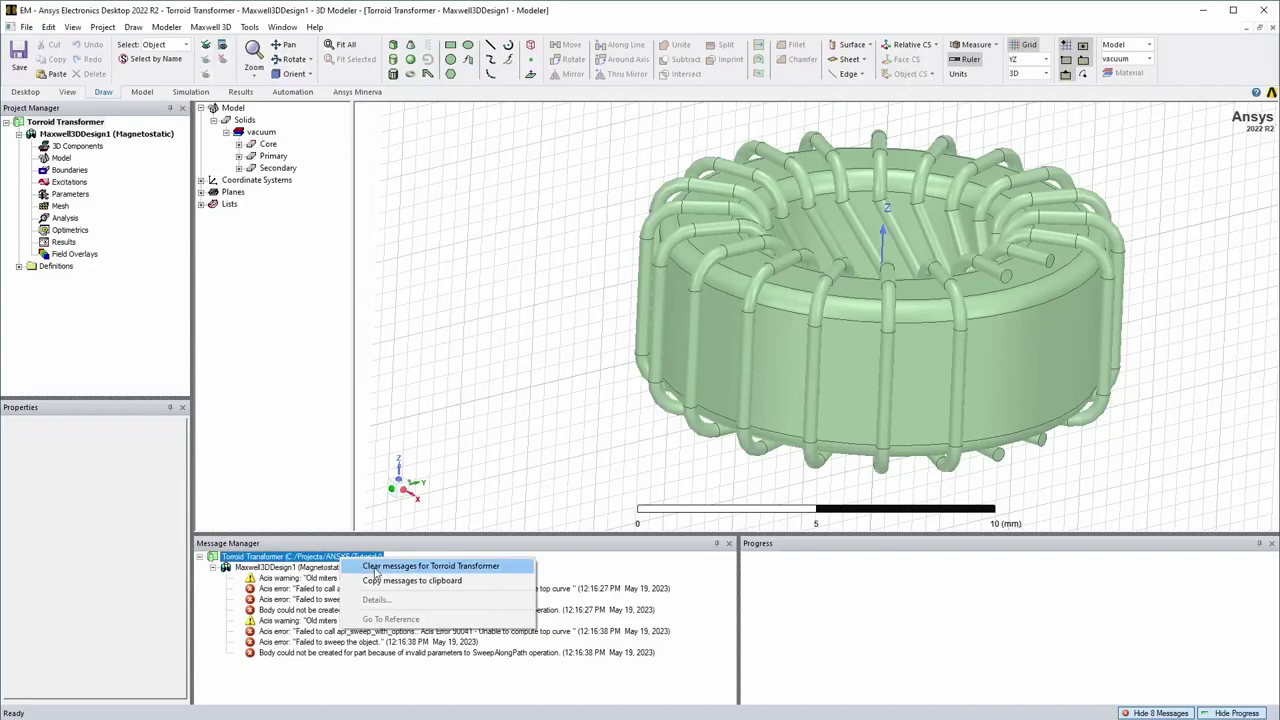
left_click(374, 570)
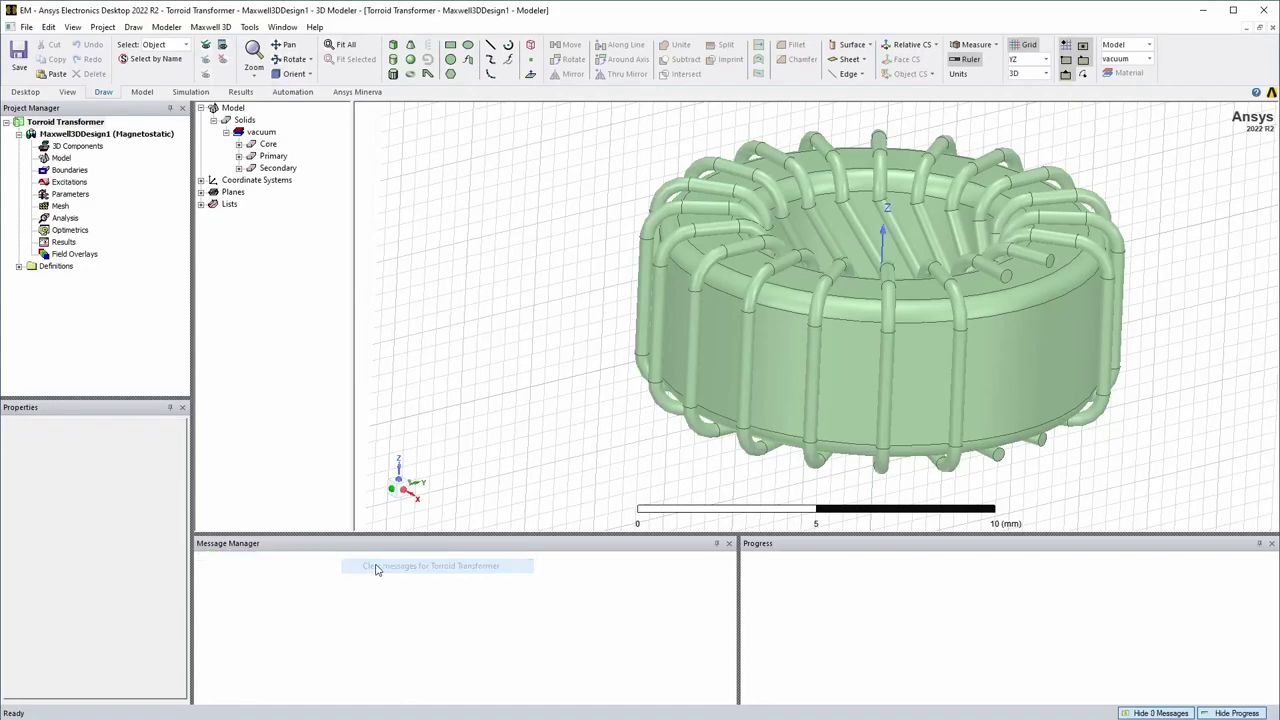
Step: Start a box with its first corner at (-10, -10, -10) mm
left_click(392, 46)
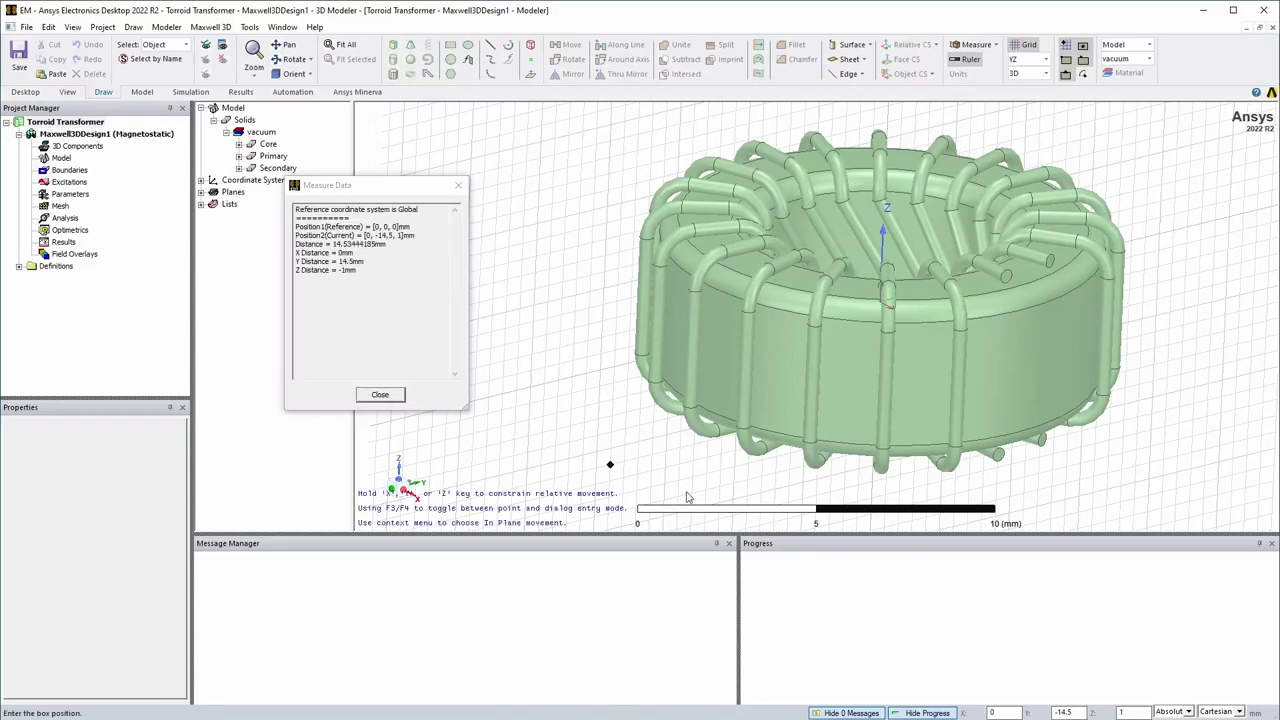
key("Tab")
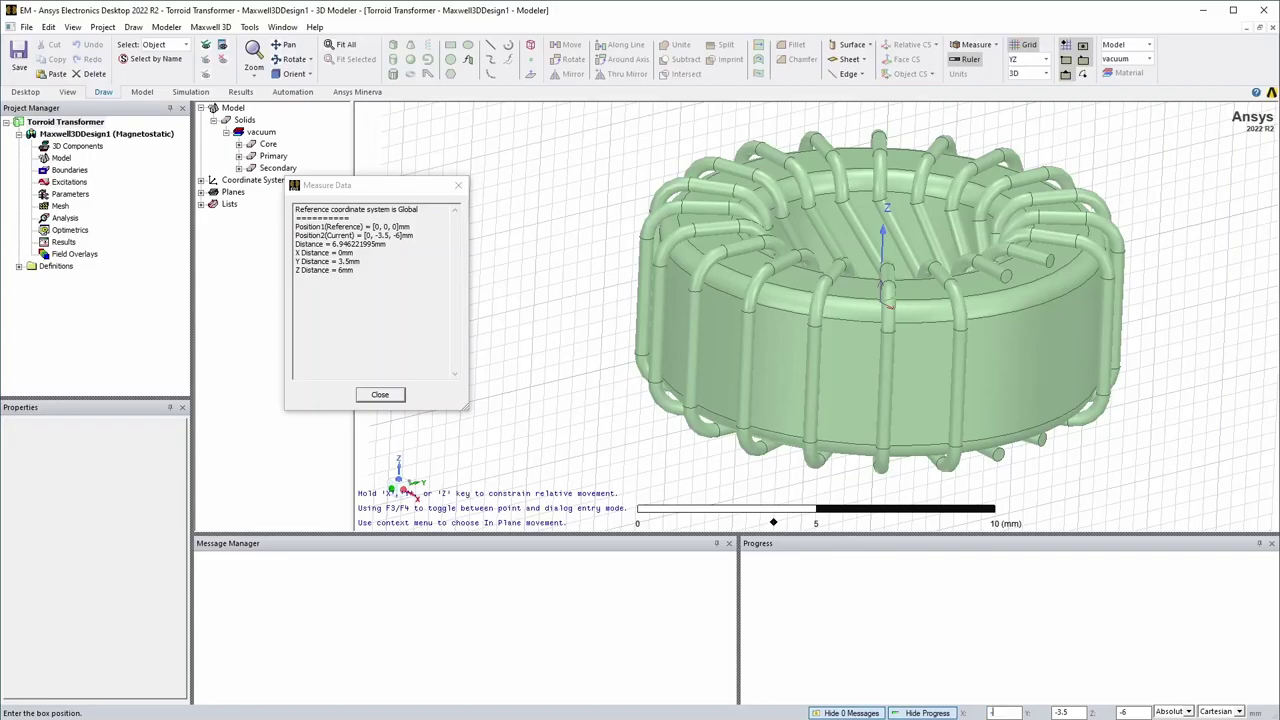
type("-10")
key("Tab")
type("-10")
key("Tab")
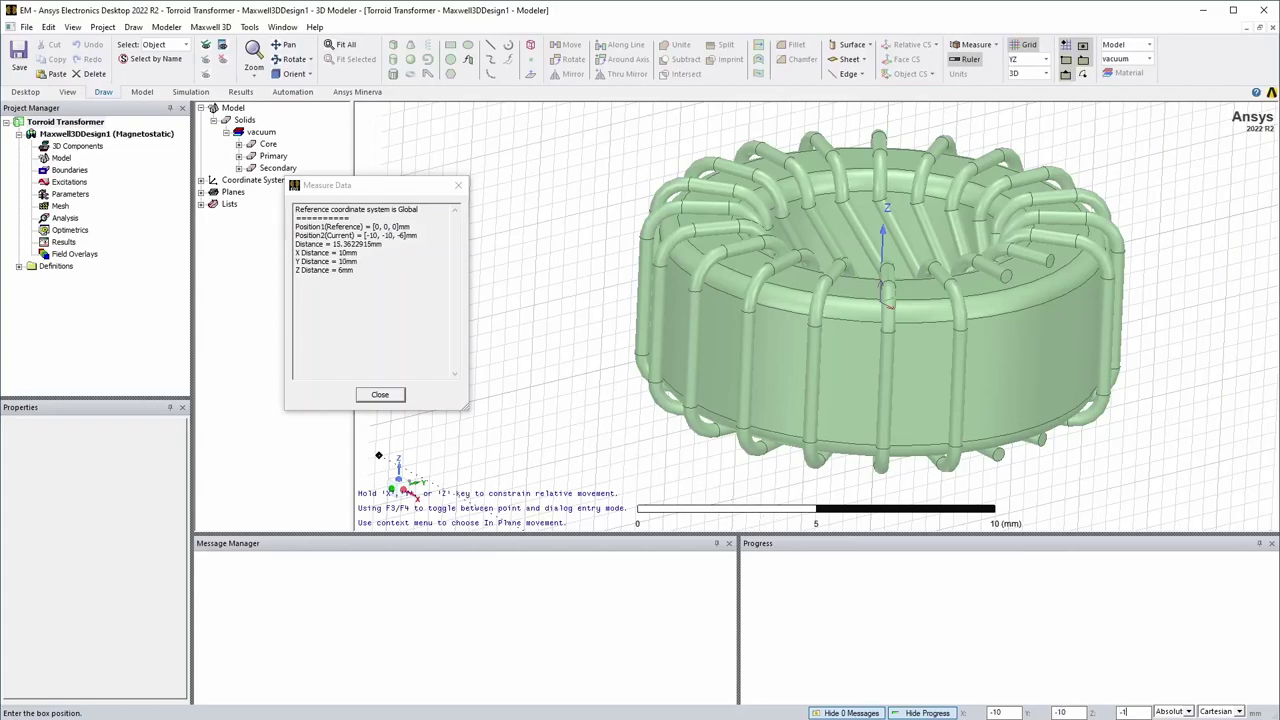
key("Return")
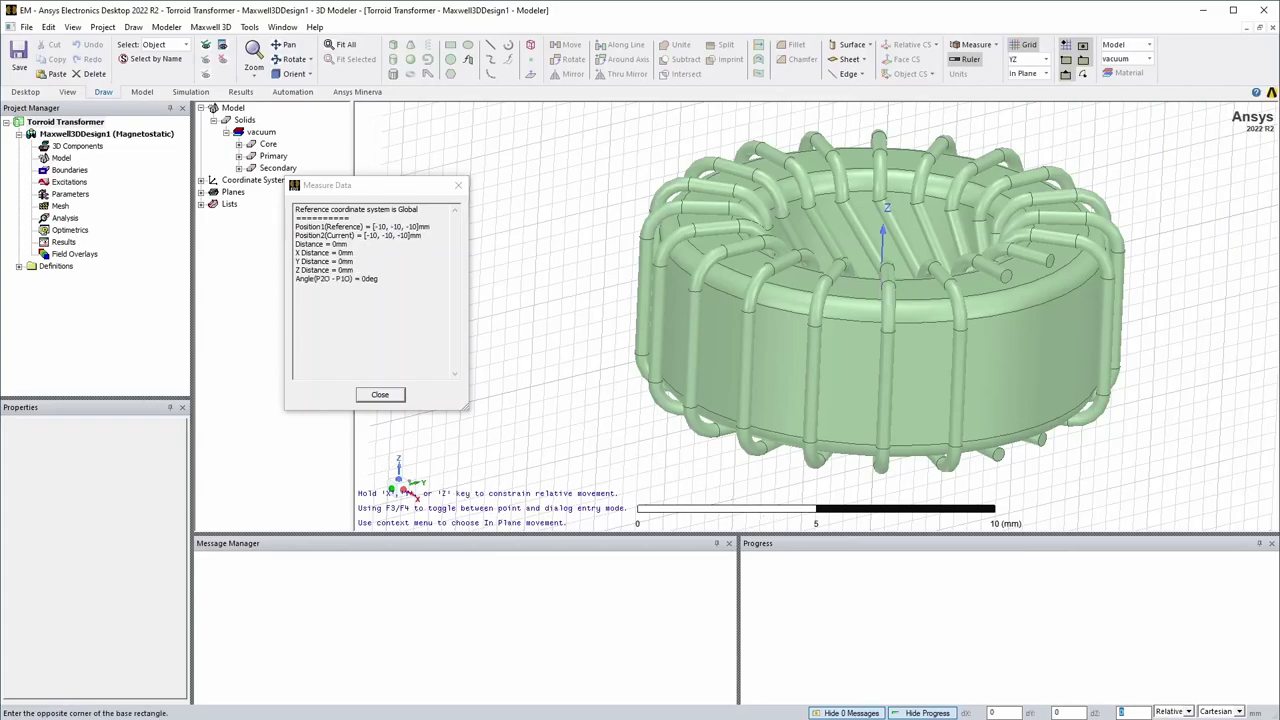
Step: Give the box 20 mm sizes in dX, dY and dZ and fit it in view
type("20")
key("Tab")
type("20")
key("Tab")
type("20")
key("Return")
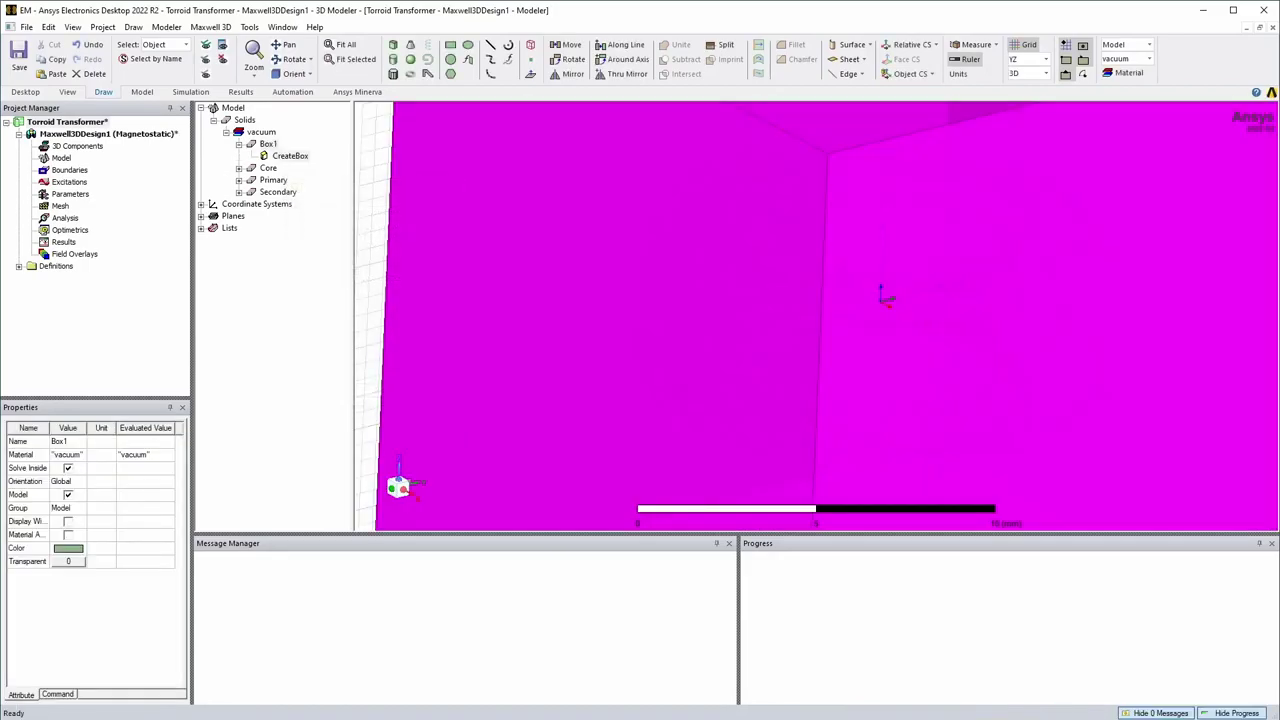
key("ctrl+d")
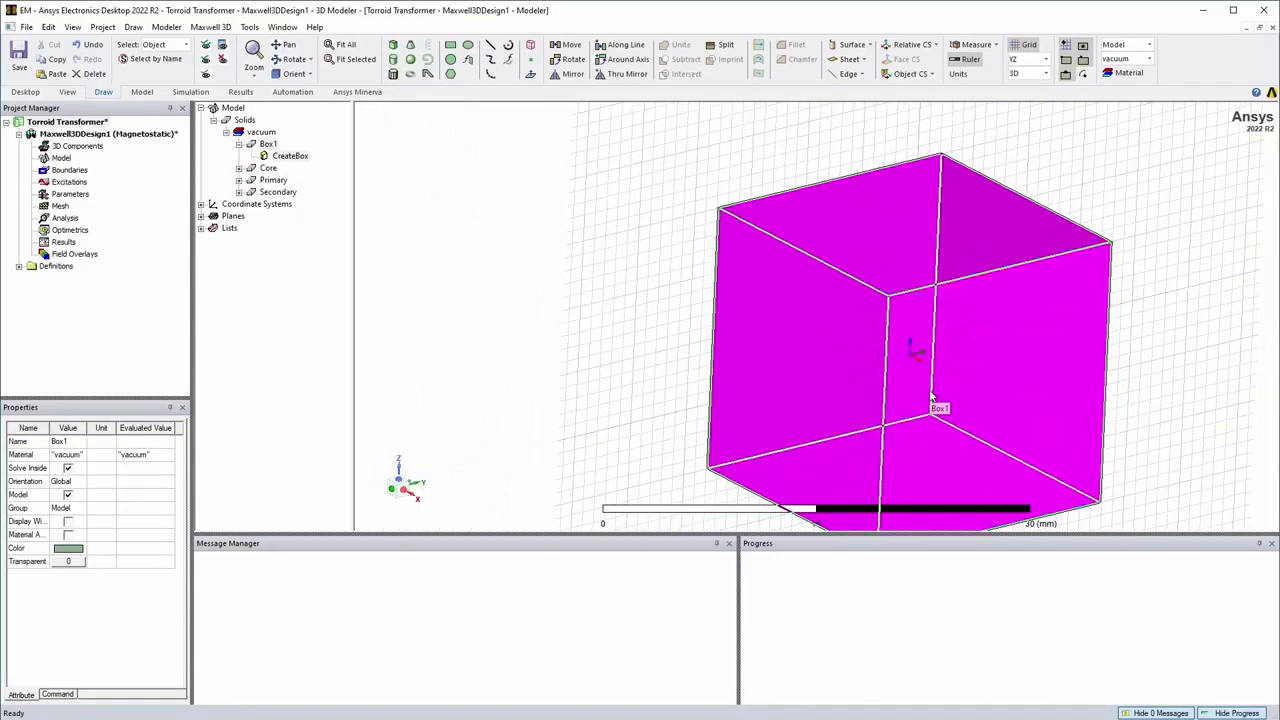
scroll(930, 400, "up", 3)
scroll(930, 398, "up", 1)
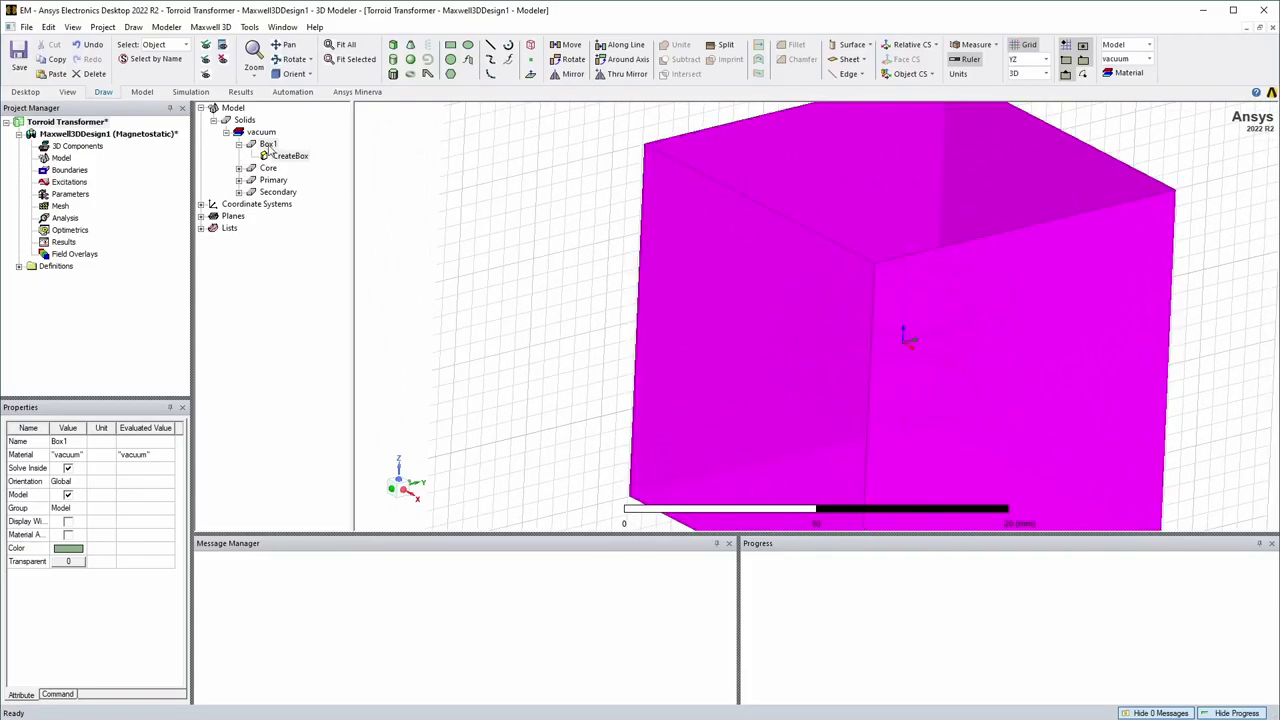
Step: Rename Box1 to Air
left_click(267, 146)
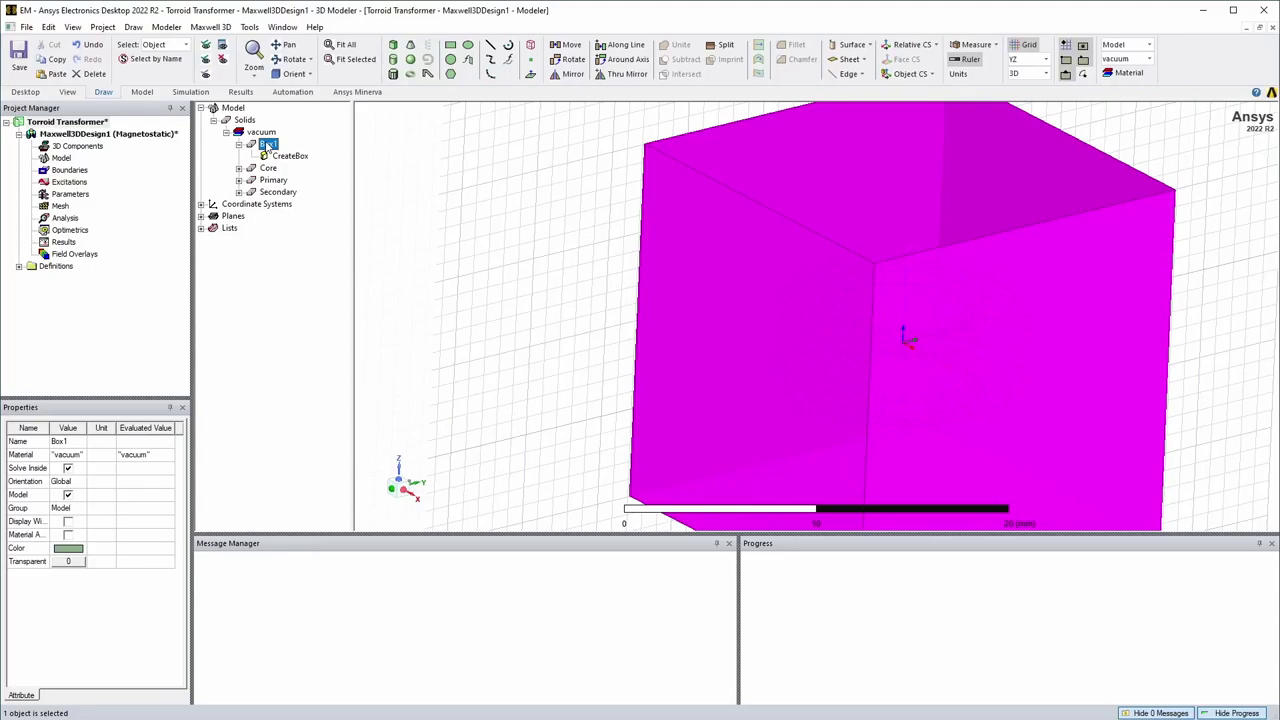
double_click(267, 146)
left_click(325, 226)
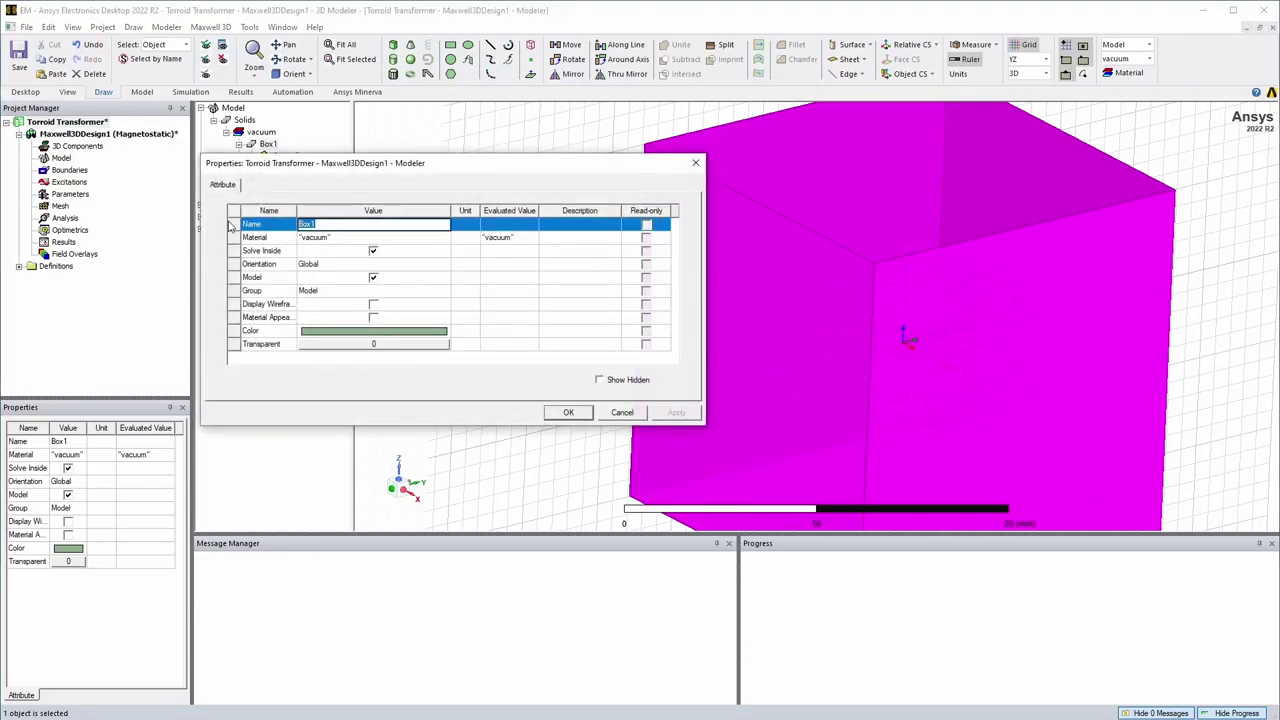
type("Air")
key("Return")
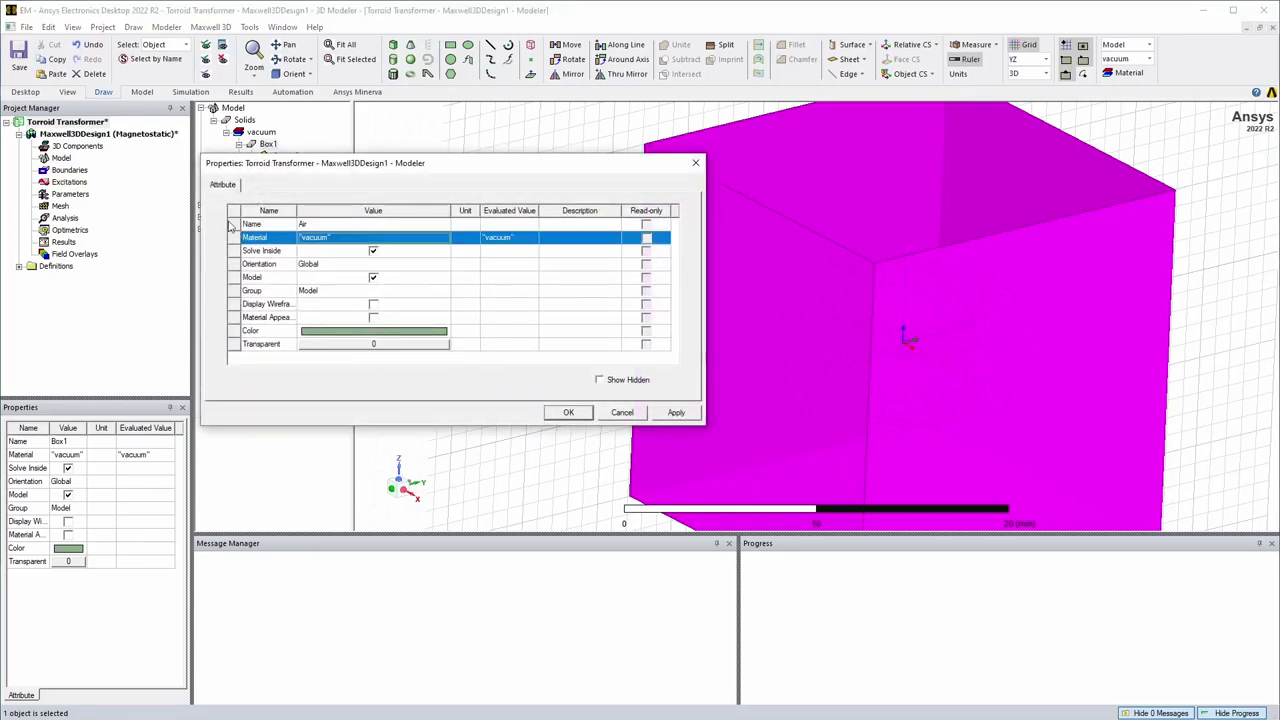
left_click(568, 412)
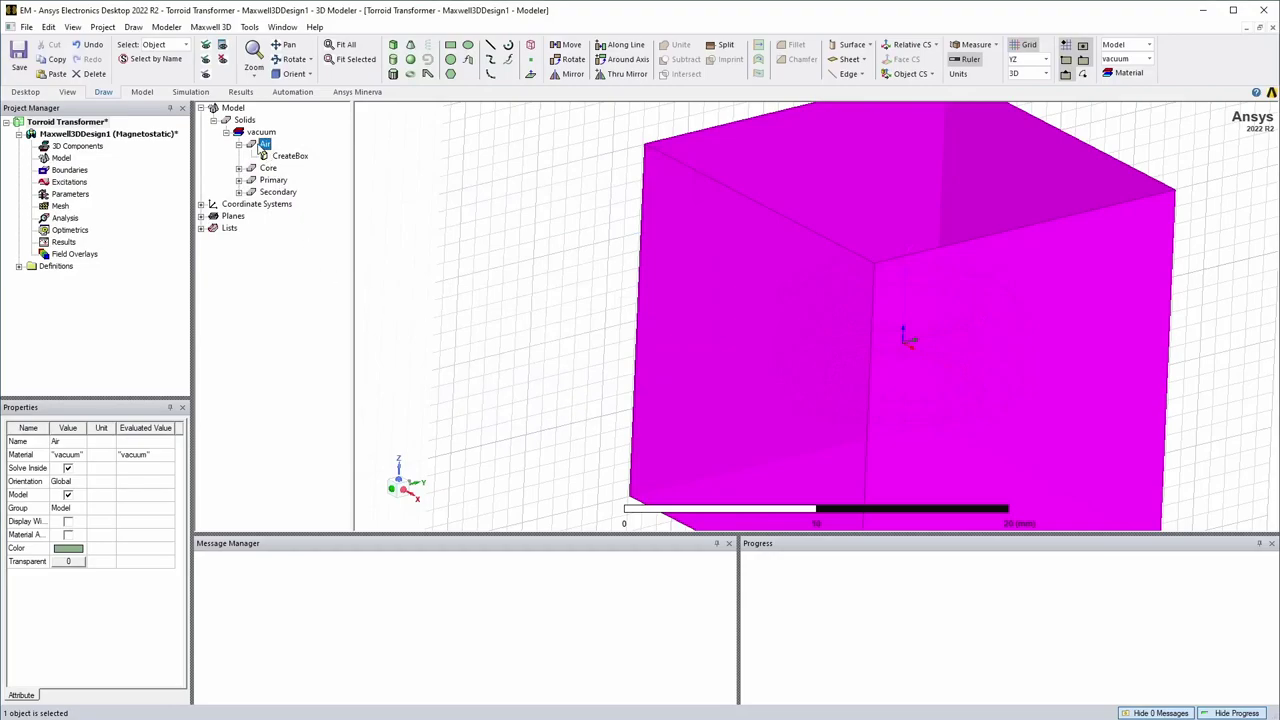
Step: Hide the Air box in the active view
right_click(264, 145)
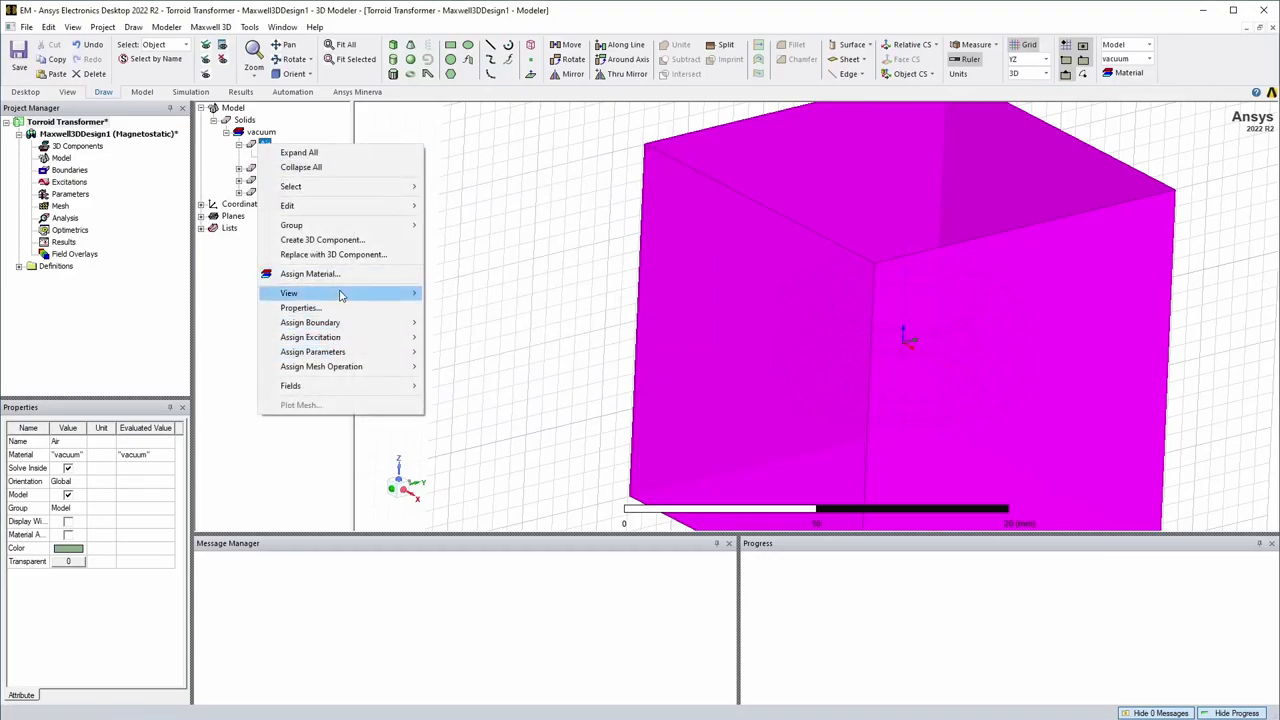
mouse_move(337, 291)
left_click(501, 309)
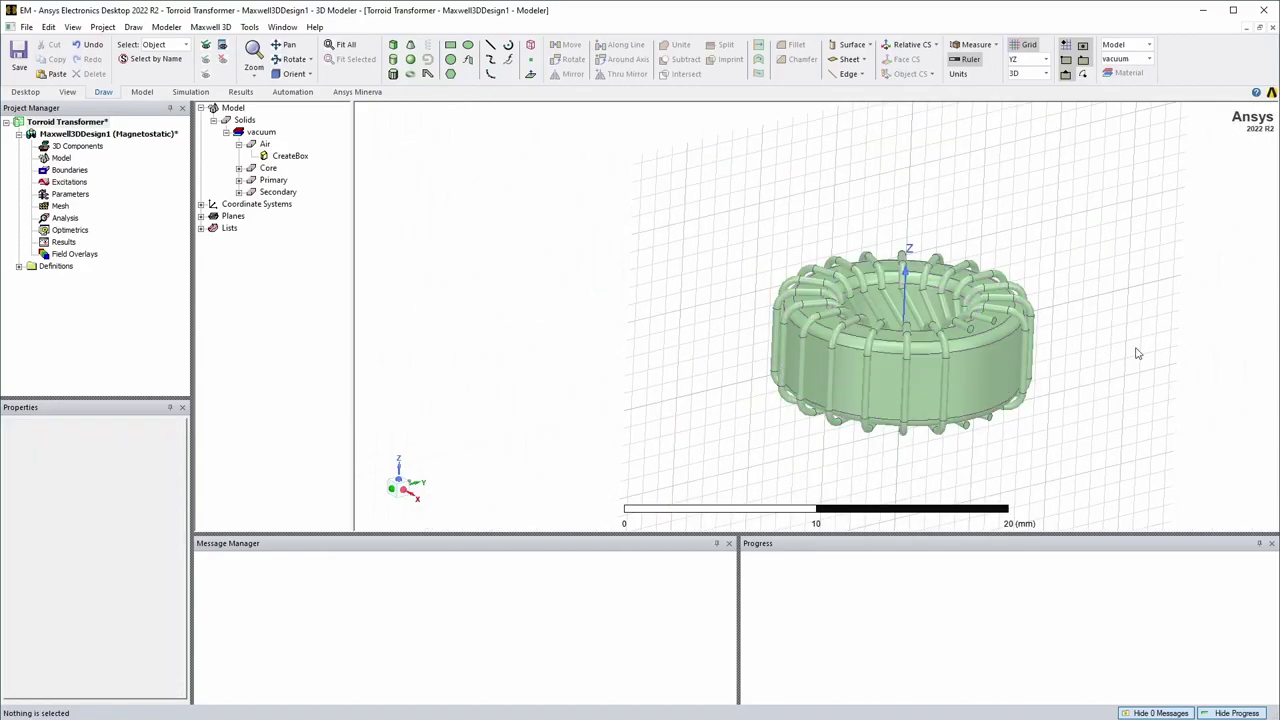
Step: Orbit, pan and zoom around the wound toroid to inspect the windings from the side
left_click_drag(1073, 418, 1053, 389, "alt")
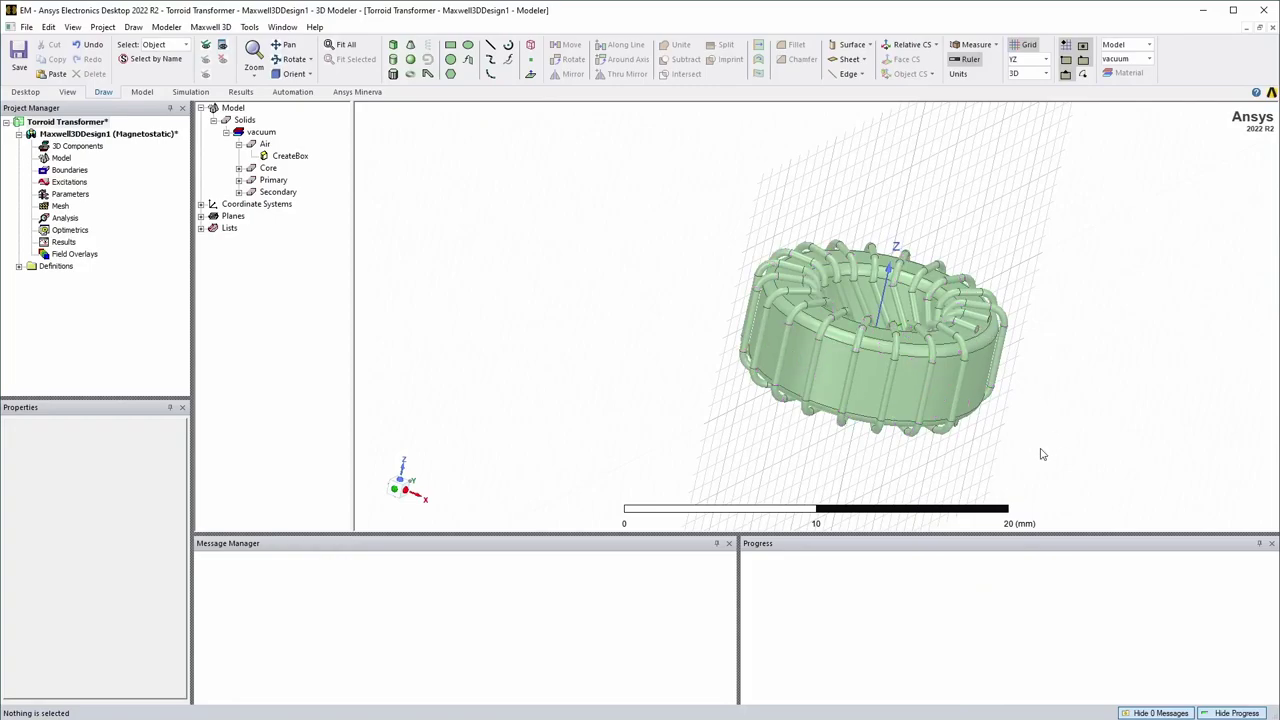
scroll(1040, 451, "up", 3)
left_click_drag(1035, 449, 1080, 469, "alt")
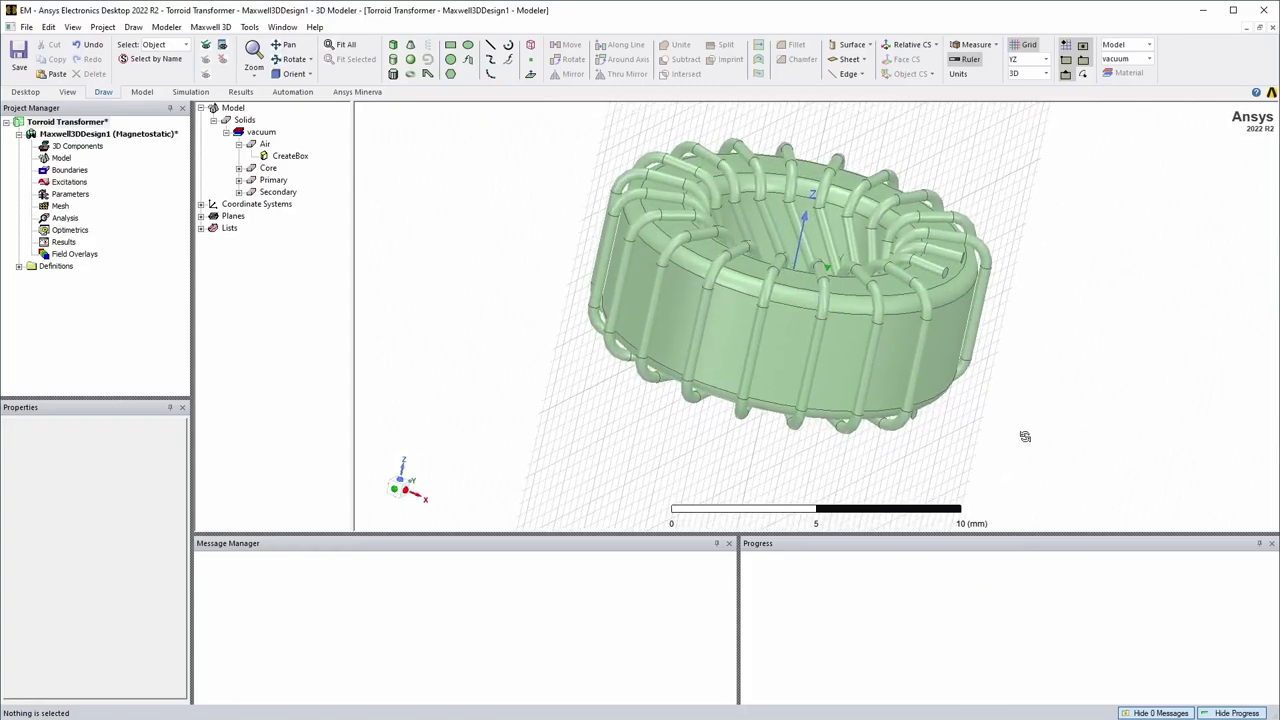
left_click_drag(1094, 383, 1040, 397, "shift")
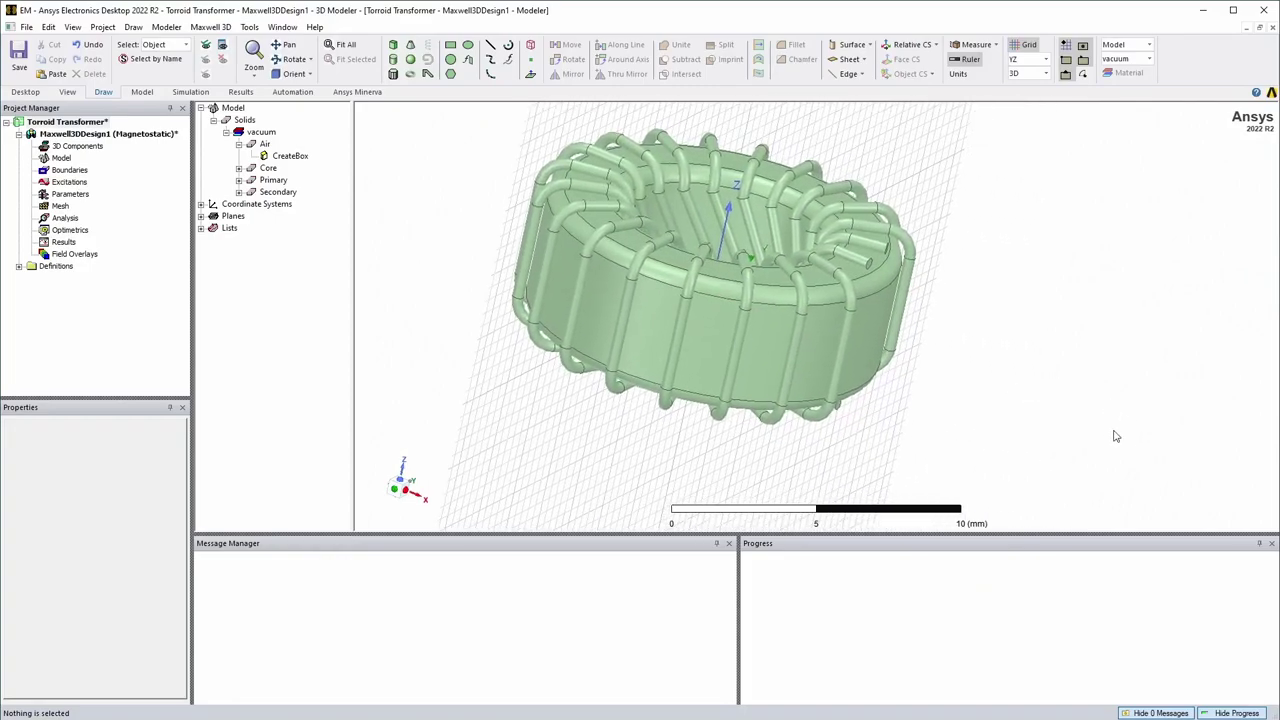
left_click(869, 267)
left_click(1057, 357)
left_click_drag(1031, 371, 994, 353, "alt")
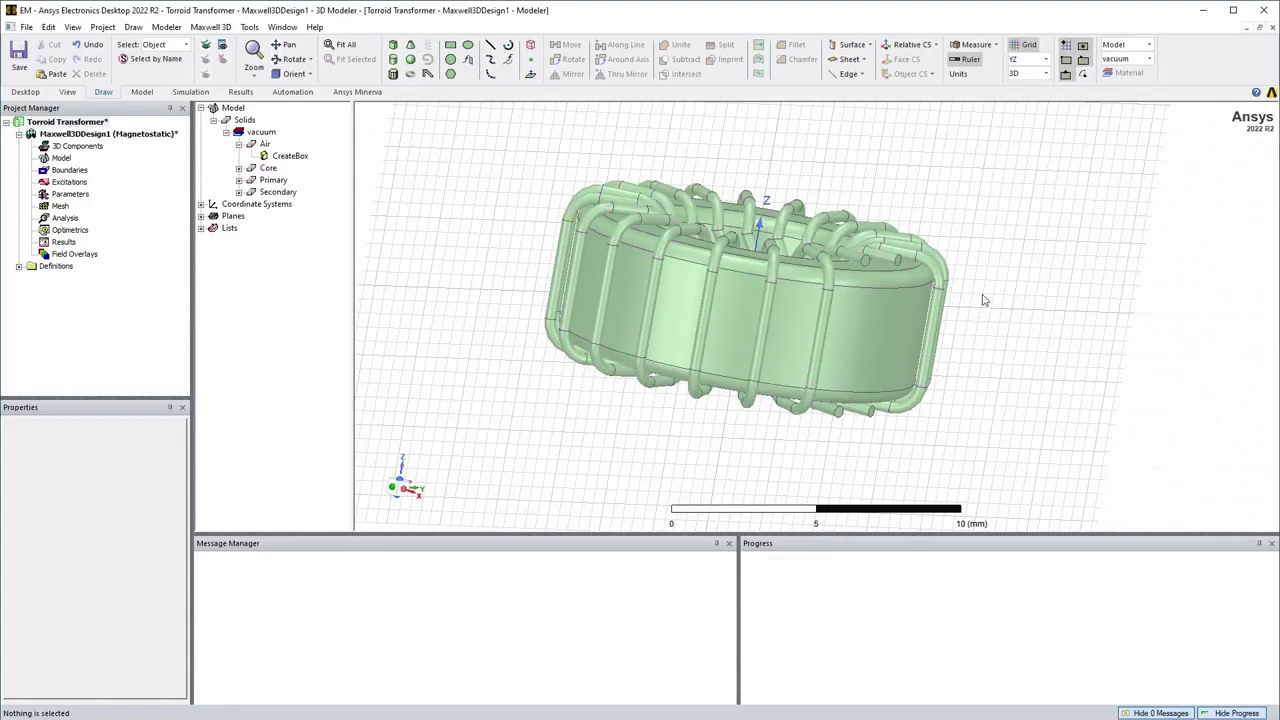
scroll(983, 300, "up", 2)
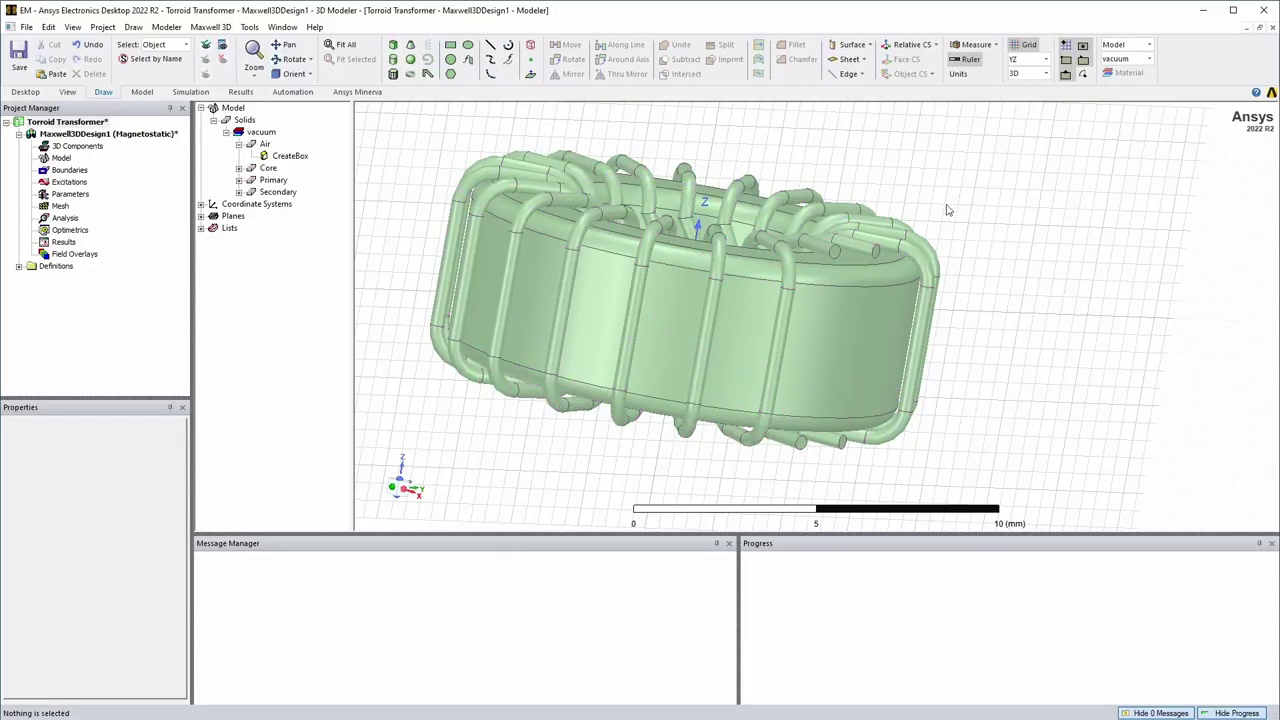
left_click_drag(940, 200, 916, 186, "alt")
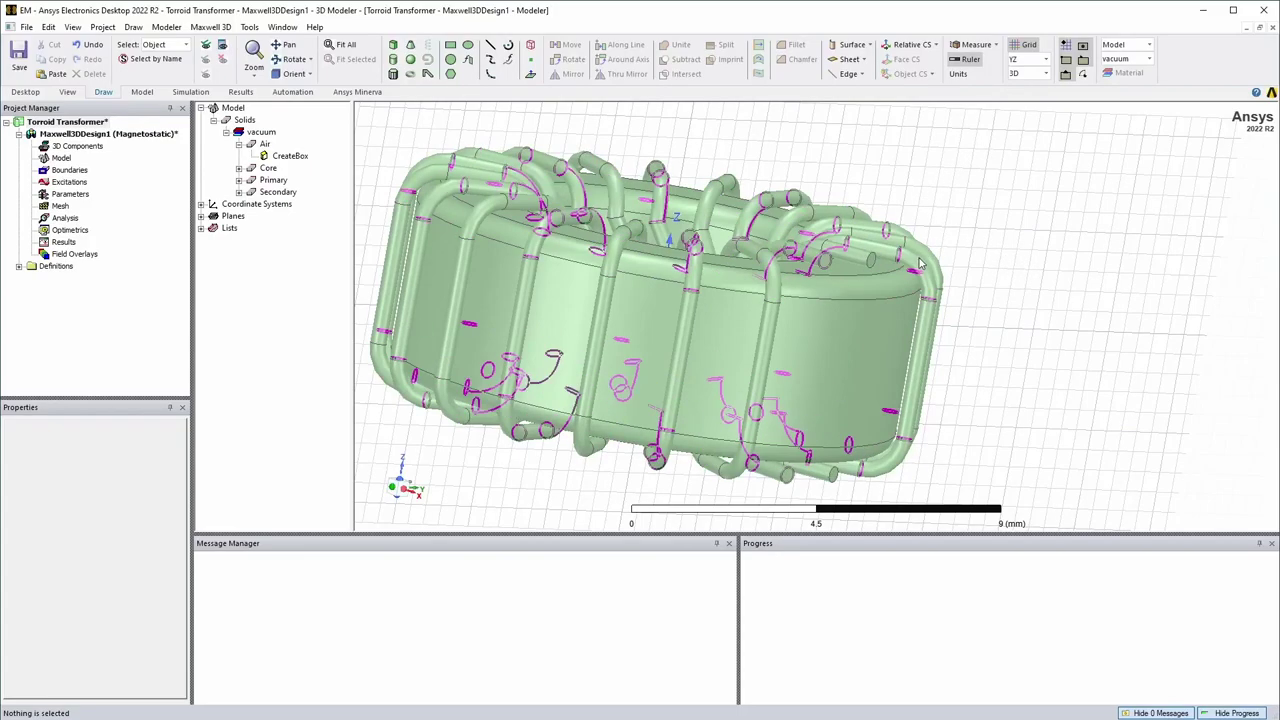
Step: Measure the lead end's edge-centre position, reading (5.75, -0.202, 2.727) mm
left_click(986, 45)
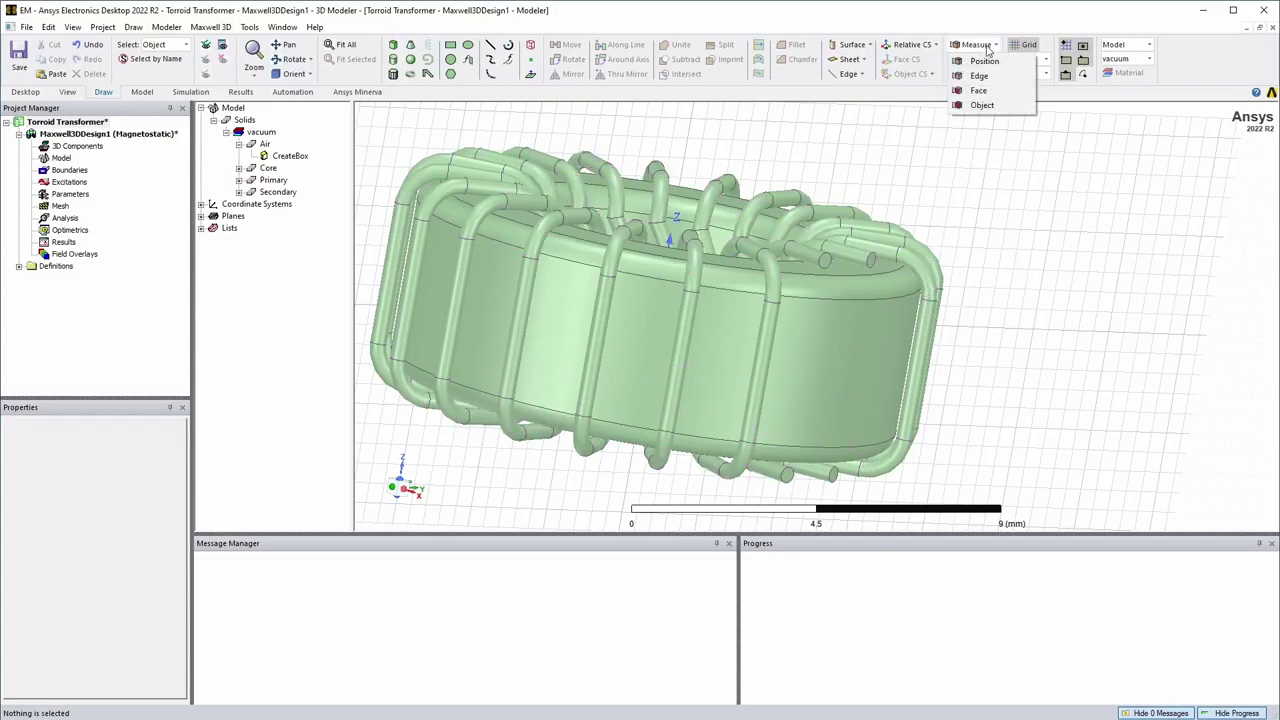
left_click(984, 61)
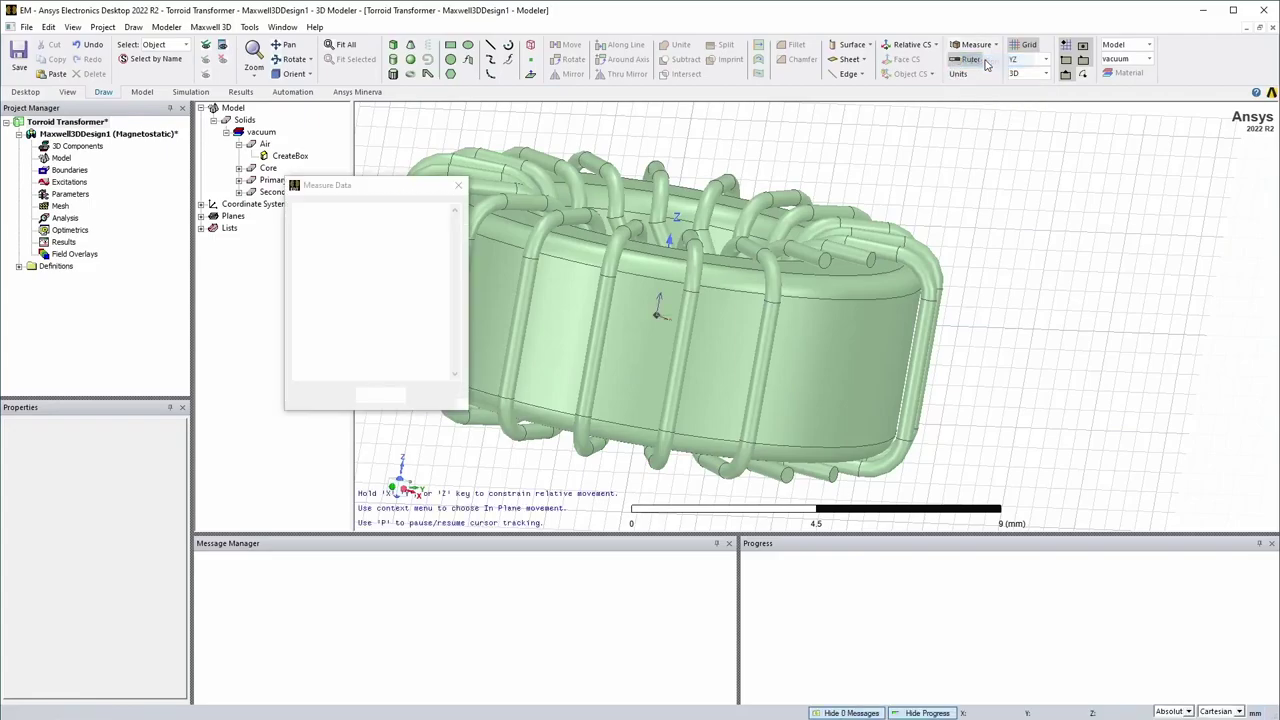
left_click(818, 262)
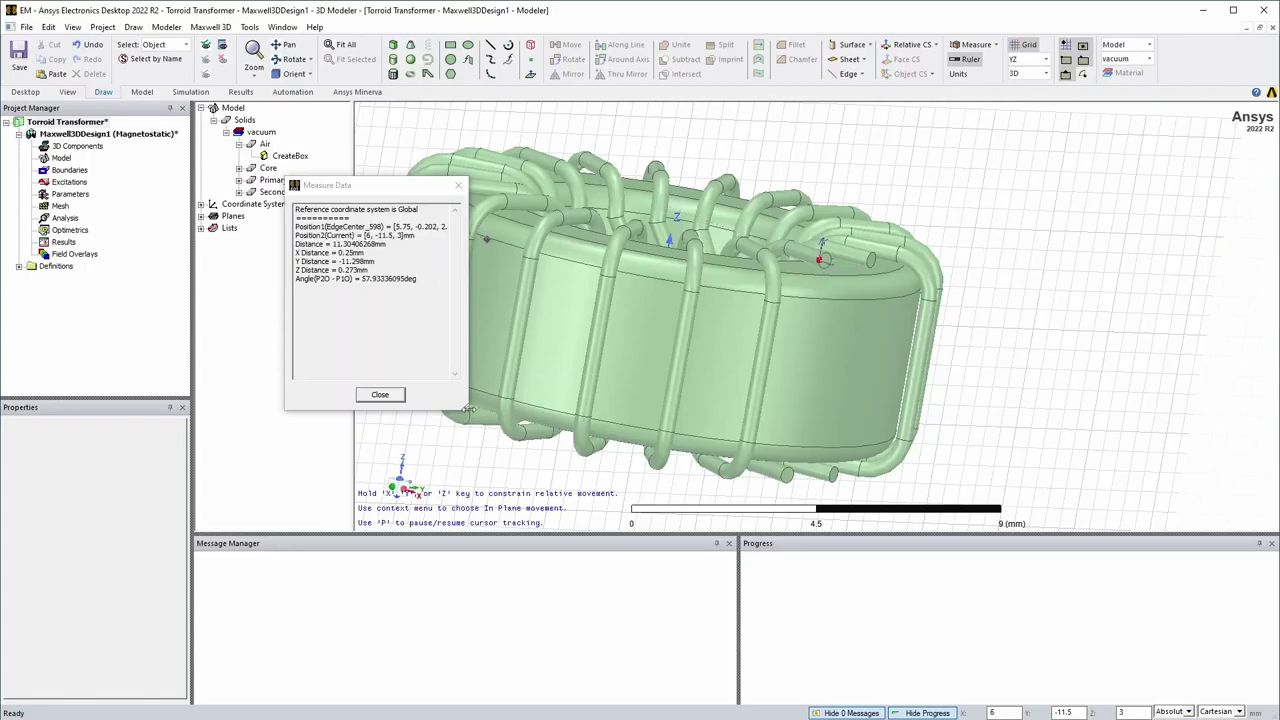
left_click_drag(468, 408, 518, 408)
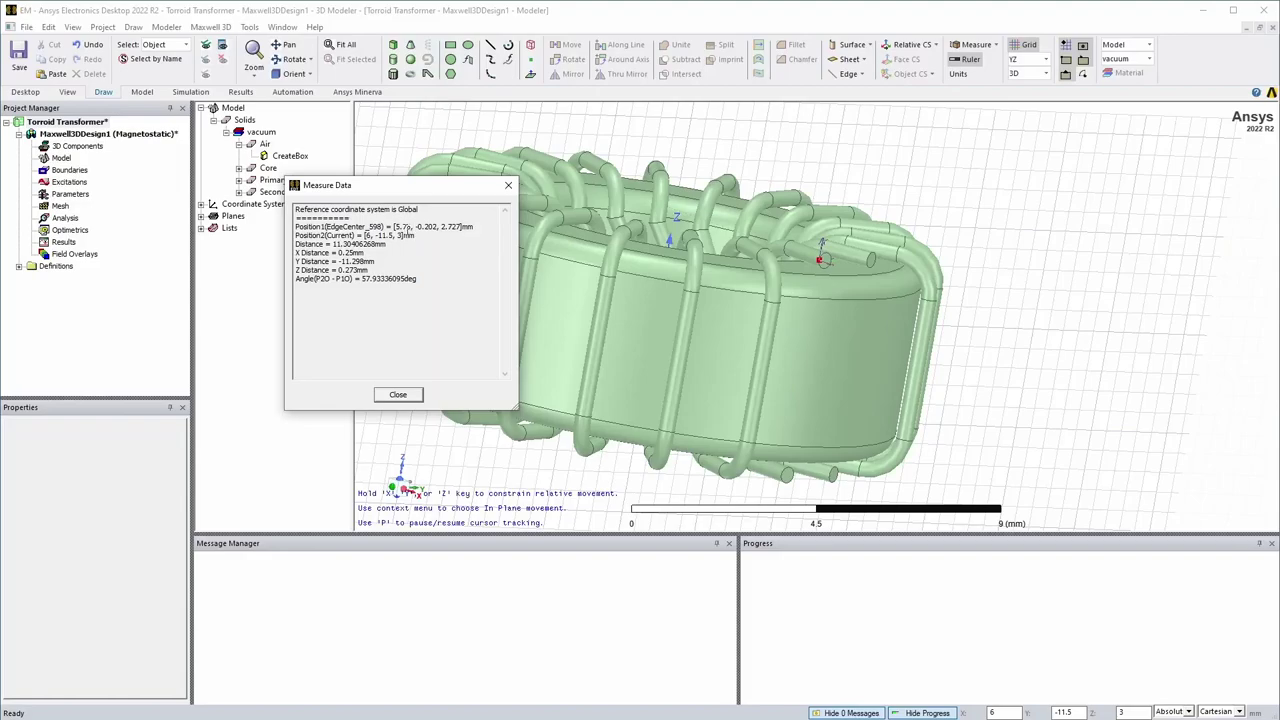
left_click_drag(735, 372, 850, 415, "alt")
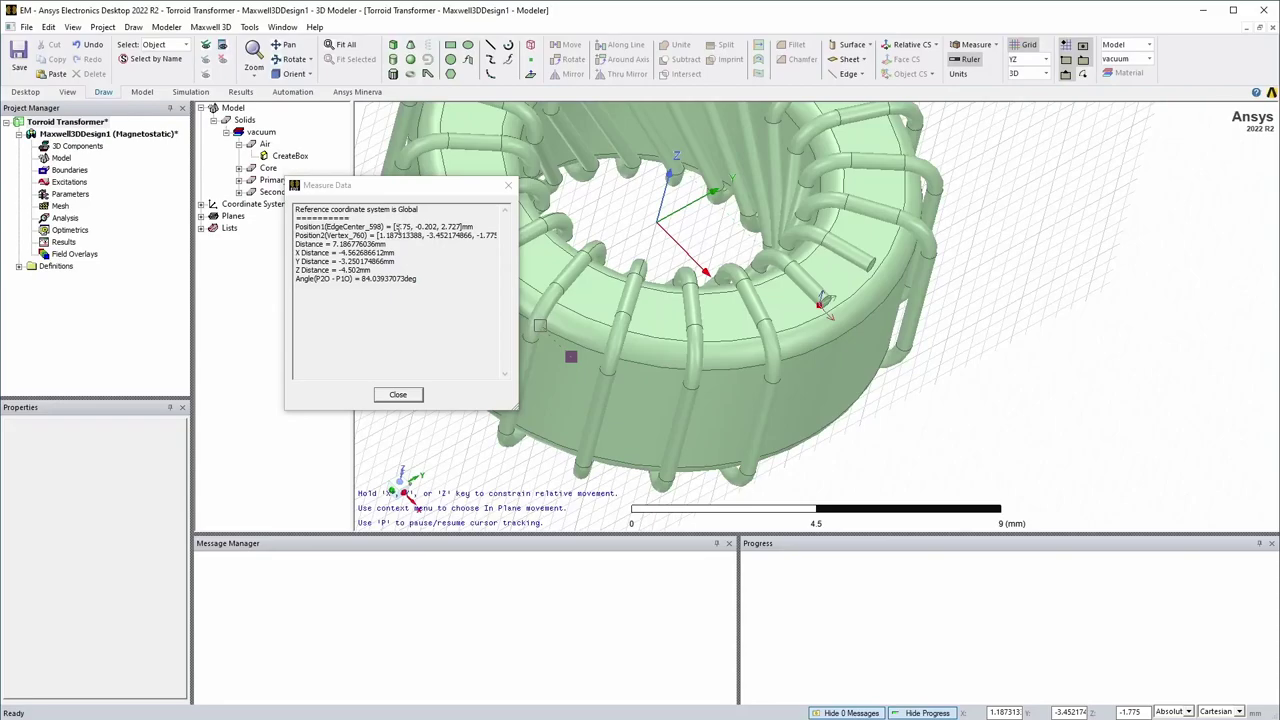
left_click_drag(1014, 423, 905, 380, "alt")
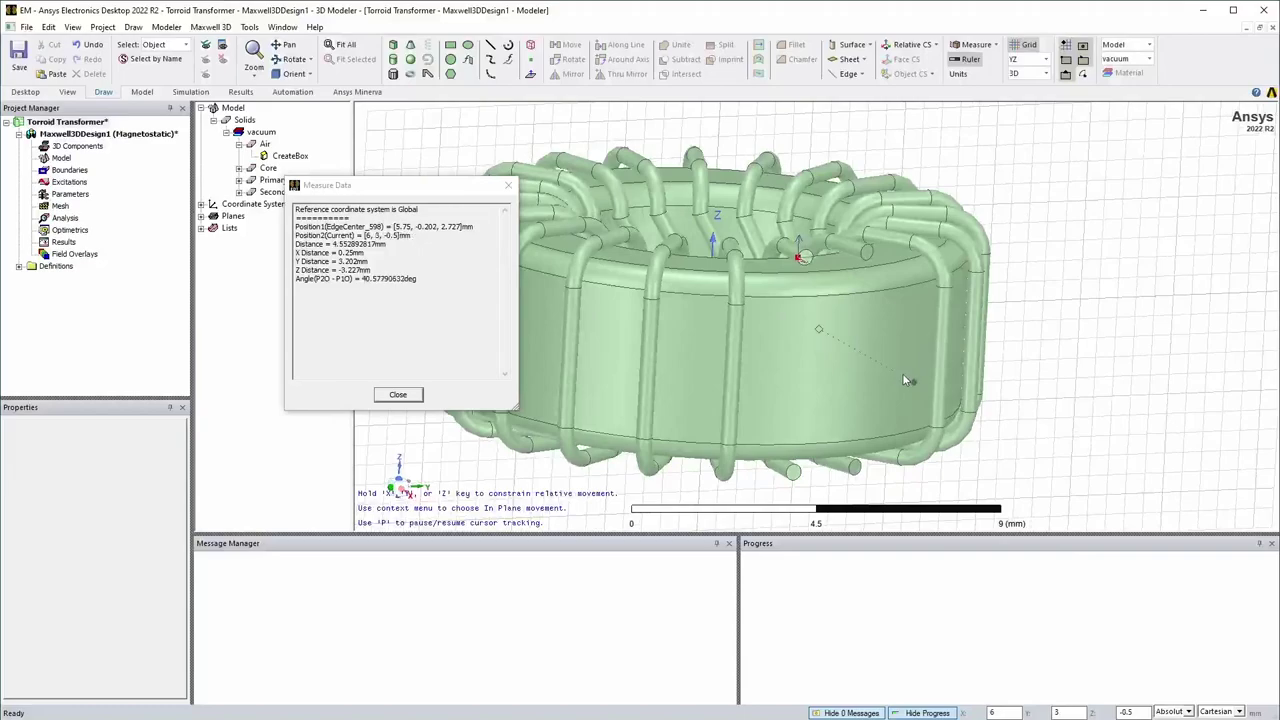
Step: Switch to face selection and pick both wire-lead end faces
left_click(398, 394)
left_click(165, 44)
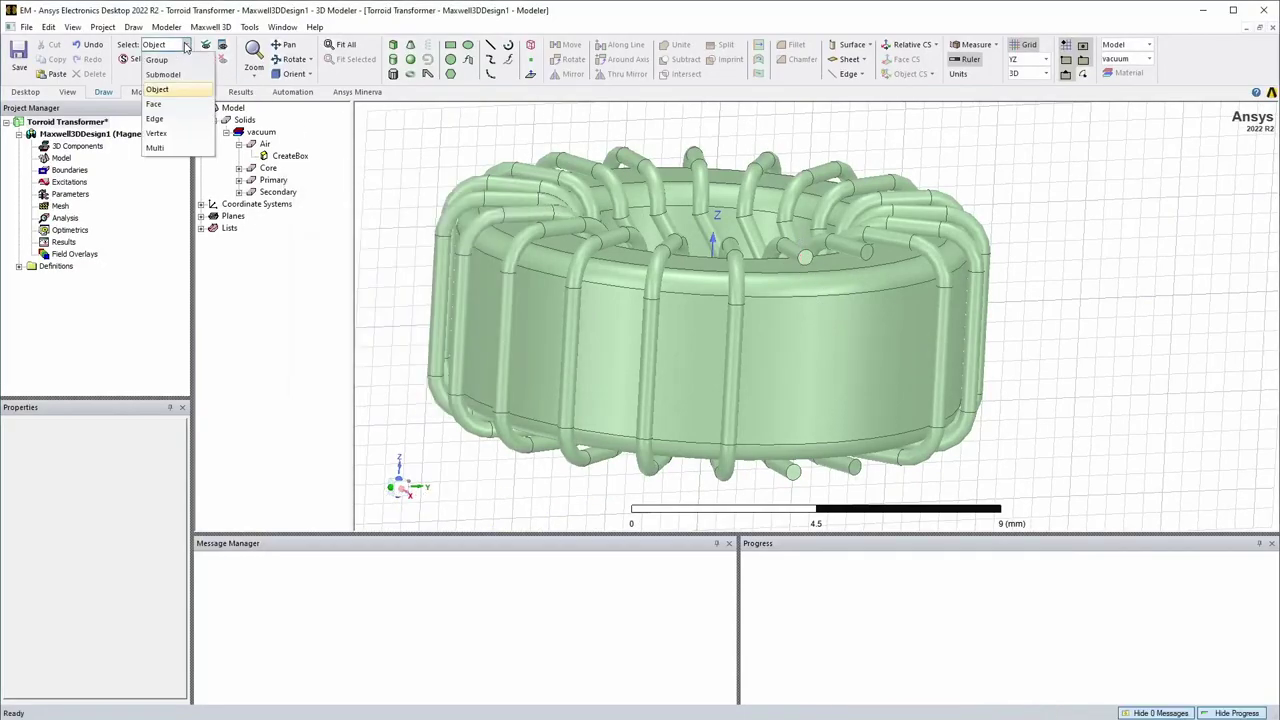
left_click(160, 90)
left_click(806, 258)
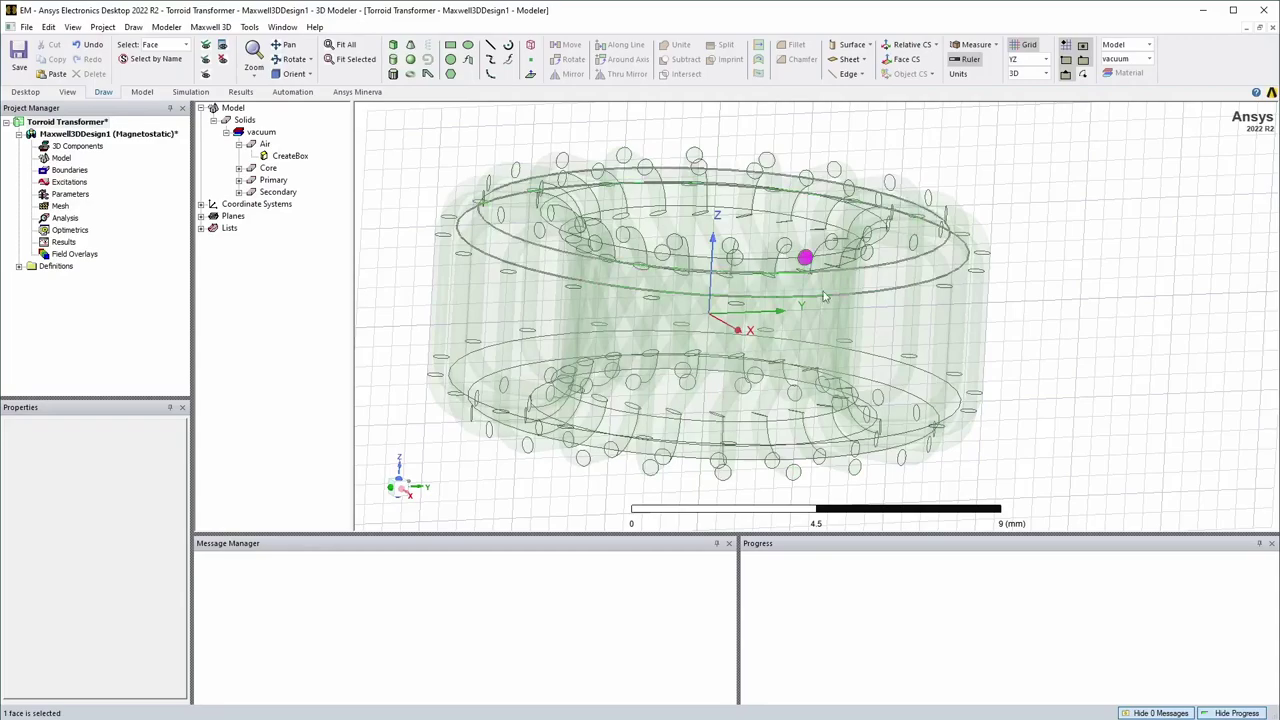
left_click(793, 473, "ctrl")
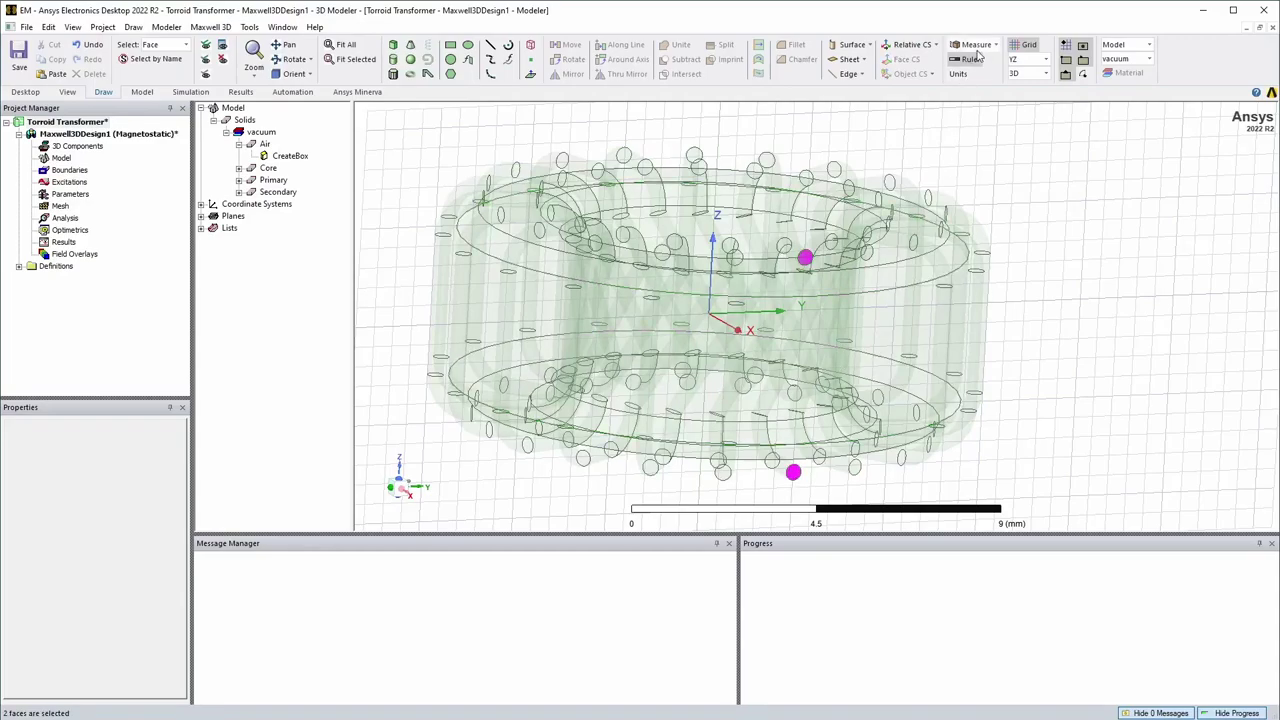
Step: Move the two lead-end faces 4.25 mm along their normals
left_click(864, 46)
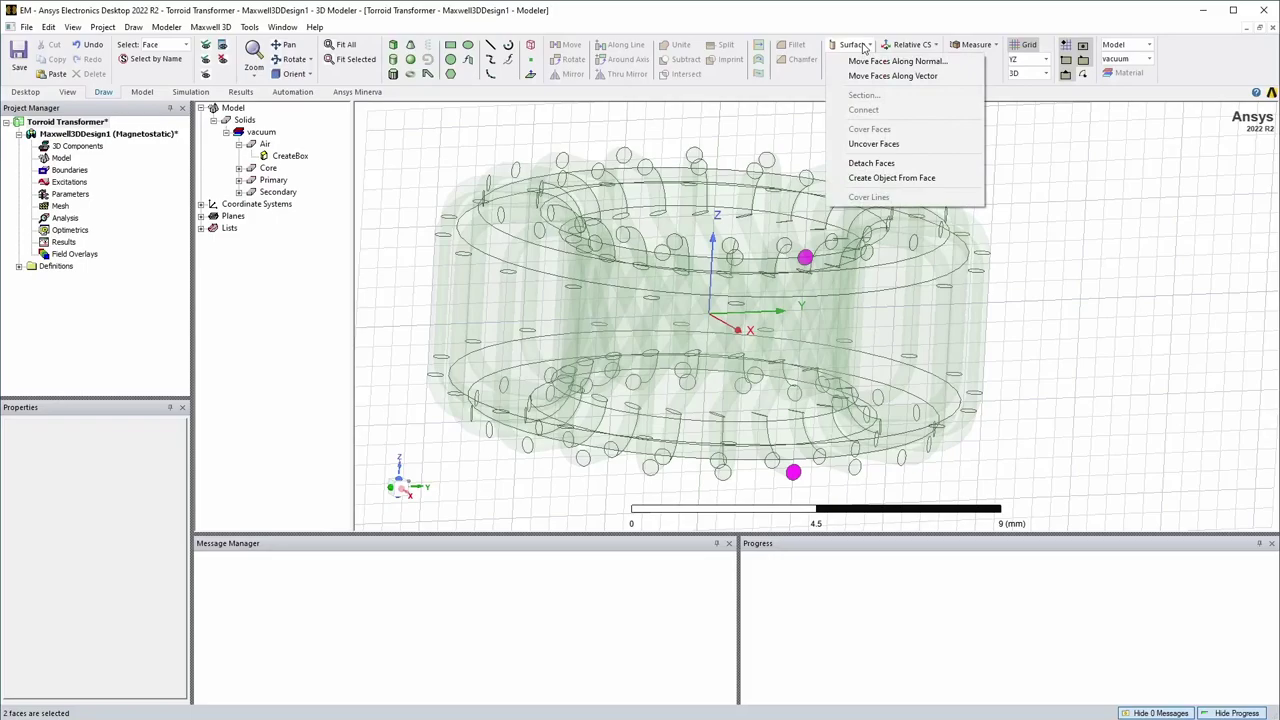
left_click(920, 62)
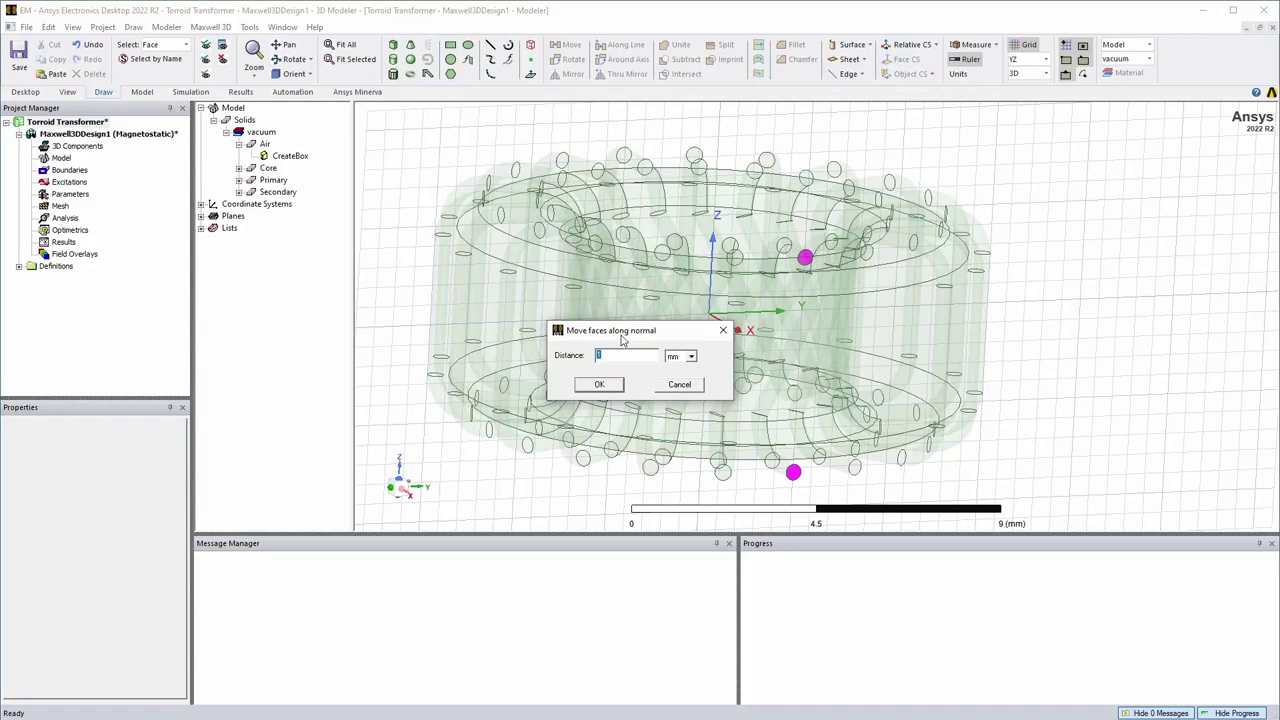
type("4.25")
key("Return")
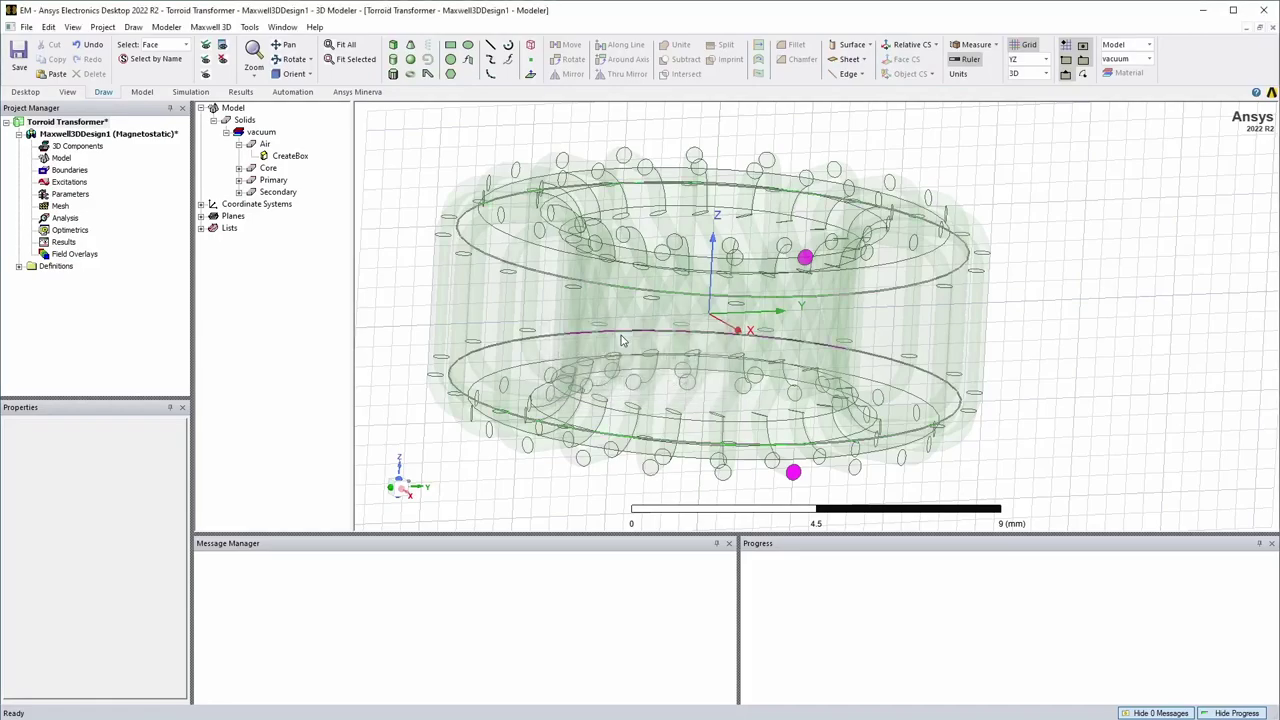
mouse_move(1130, 415)
left_mouse_down("alt")
mouse_move(1110, 425)
mouse_move(1136, 399)
left_mouse_up("alt")
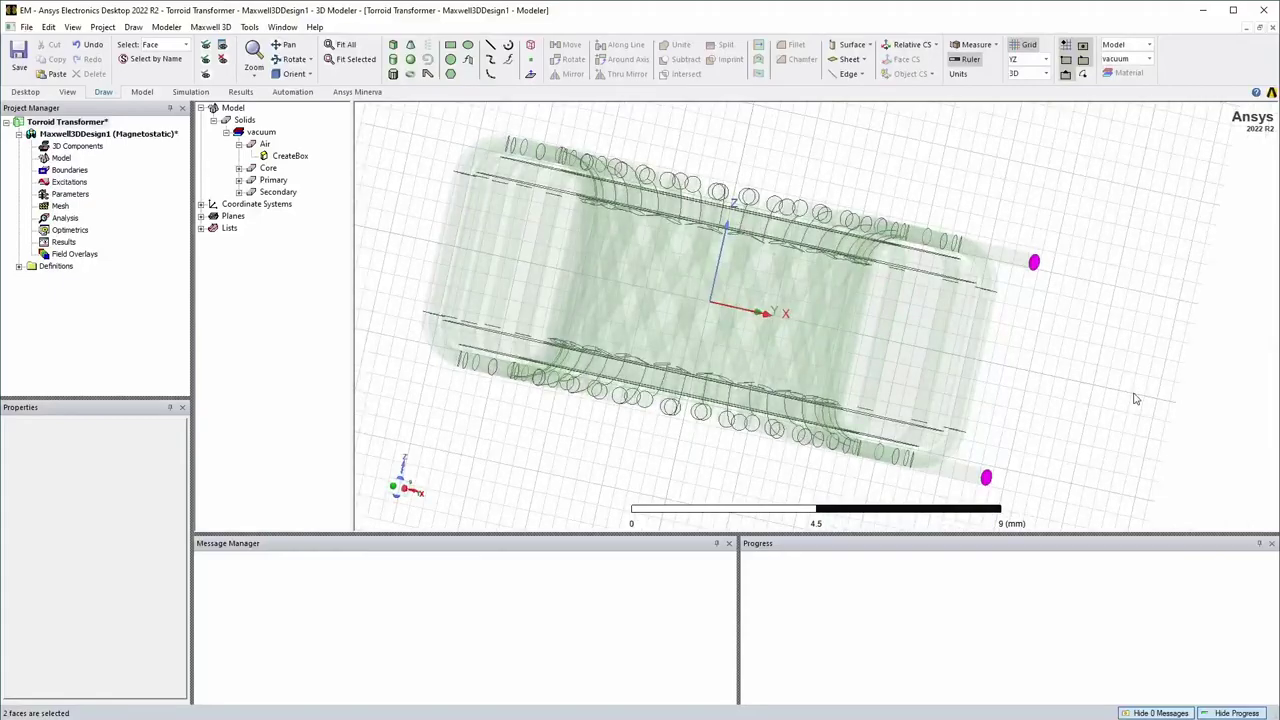
left_click(264, 145)
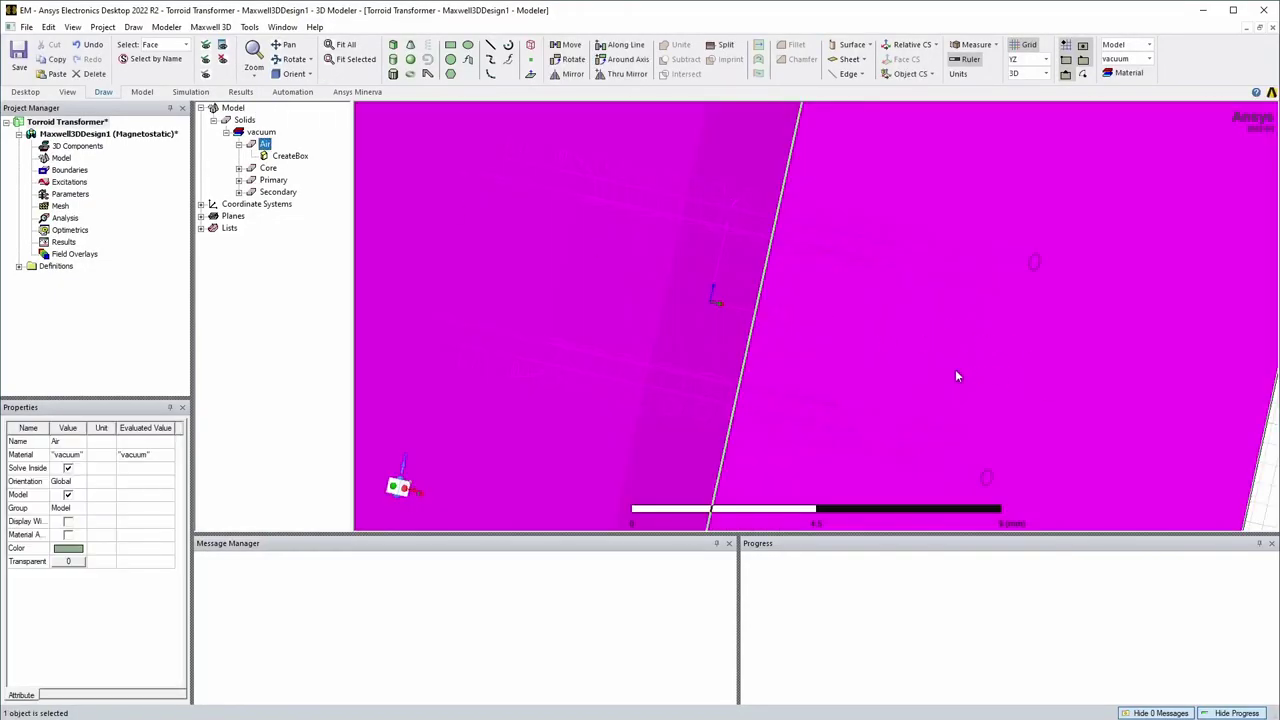
left_click_drag(947, 376, 843, 394, "alt")
Step: Measure the lengthened lead's end vertex and confirm it sits at X = 10 mm
left_click(1257, 476)
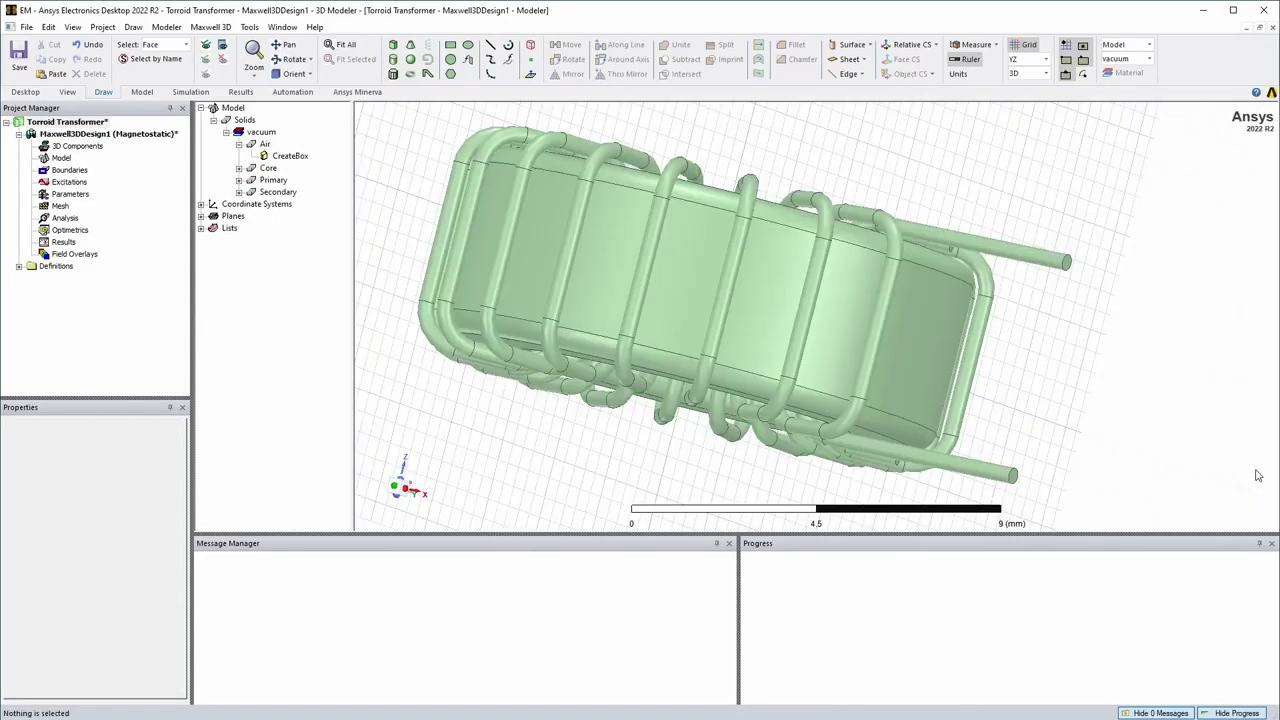
left_click(976, 44)
left_click(978, 63)
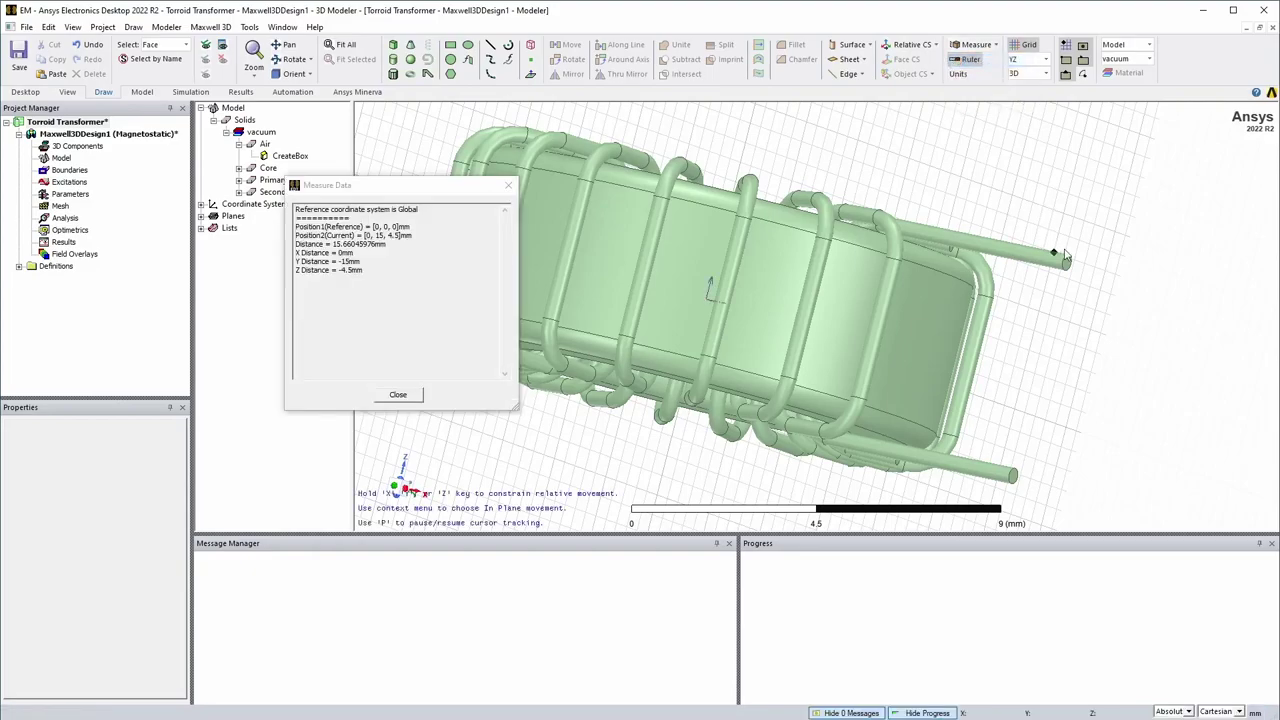
left_click(1063, 260)
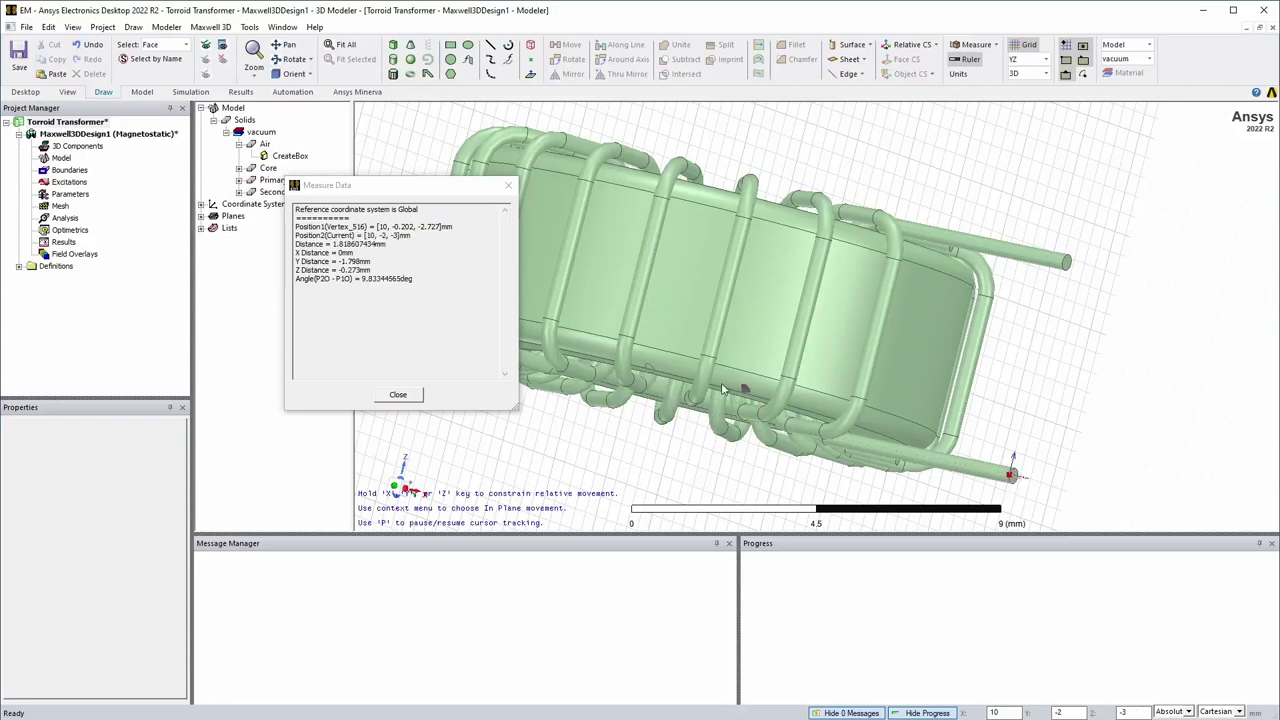
left_click(1012, 478)
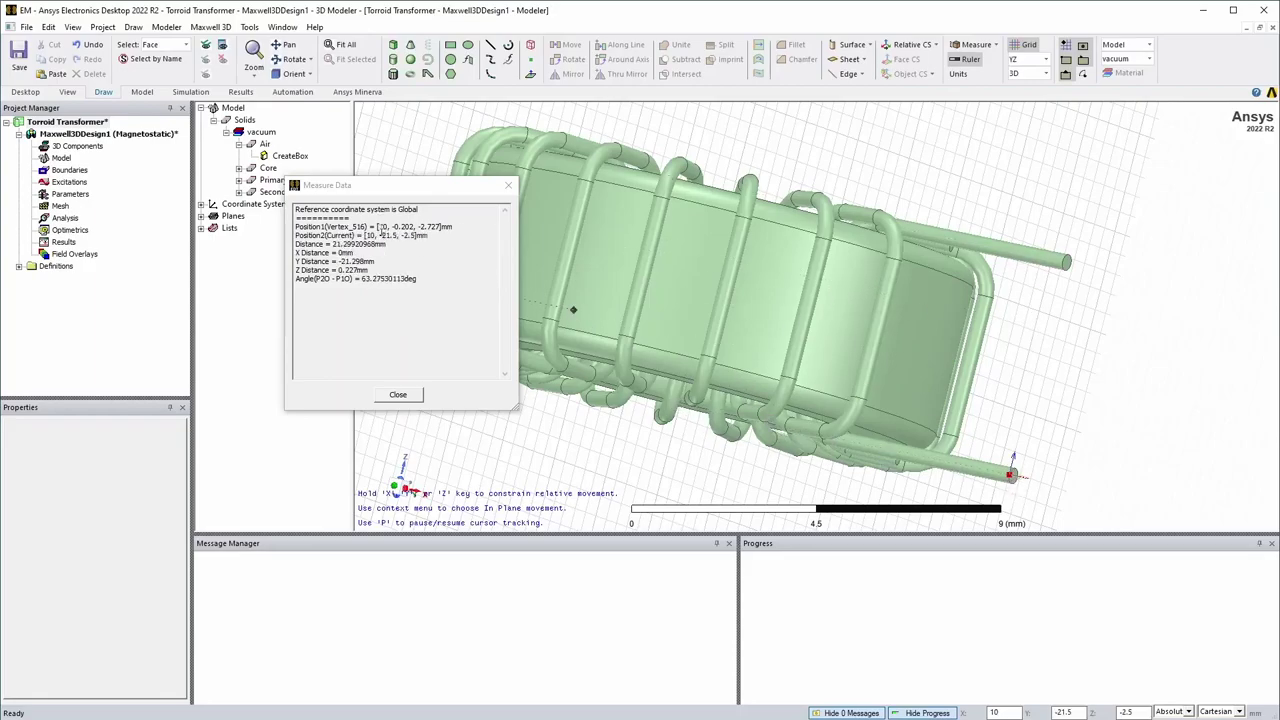
double_click(384, 226)
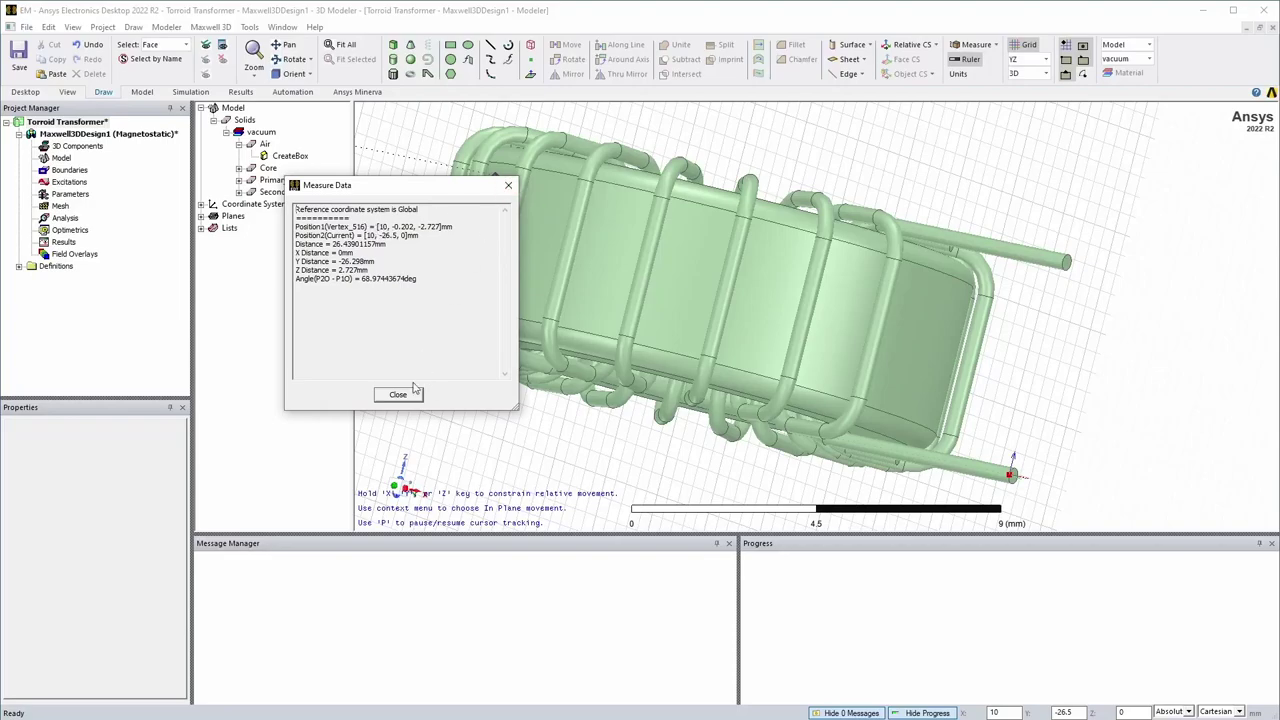
left_click(508, 185)
Step: Select both coil lead-end faces and begin a Move on them, then cancel it
left_click_drag(1107, 410, 1006, 423, "alt")
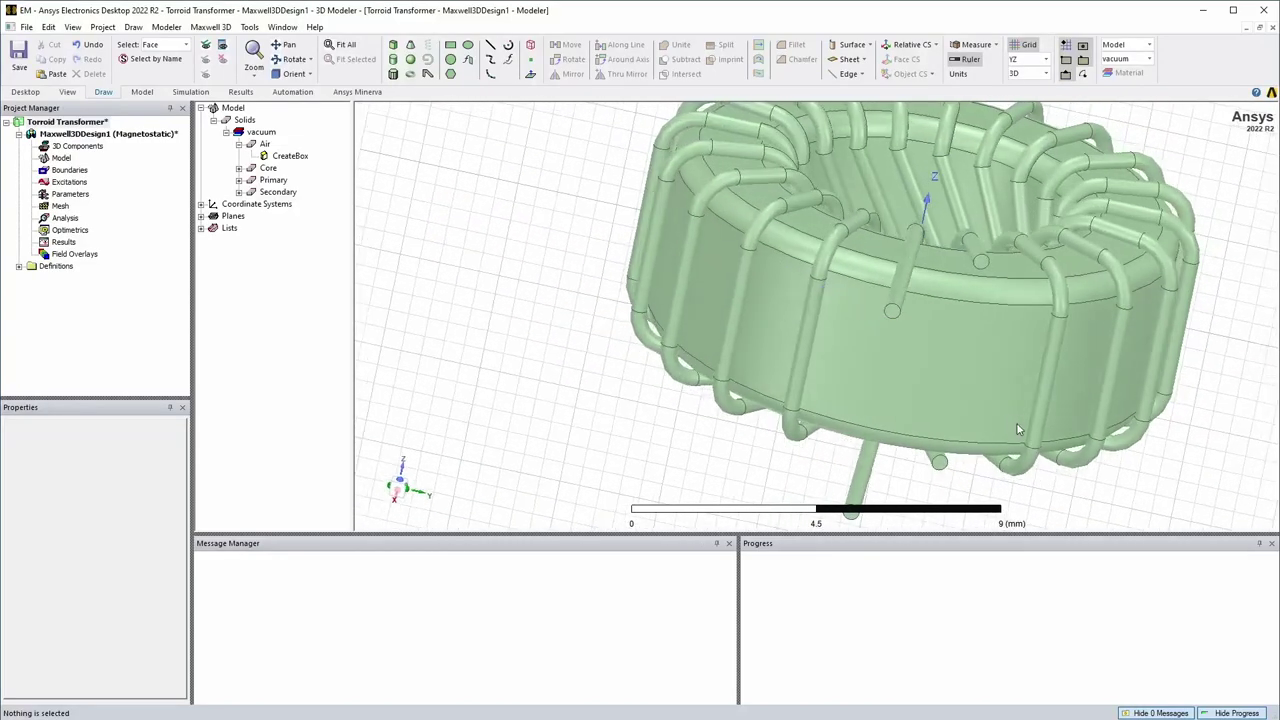
left_click(975, 300)
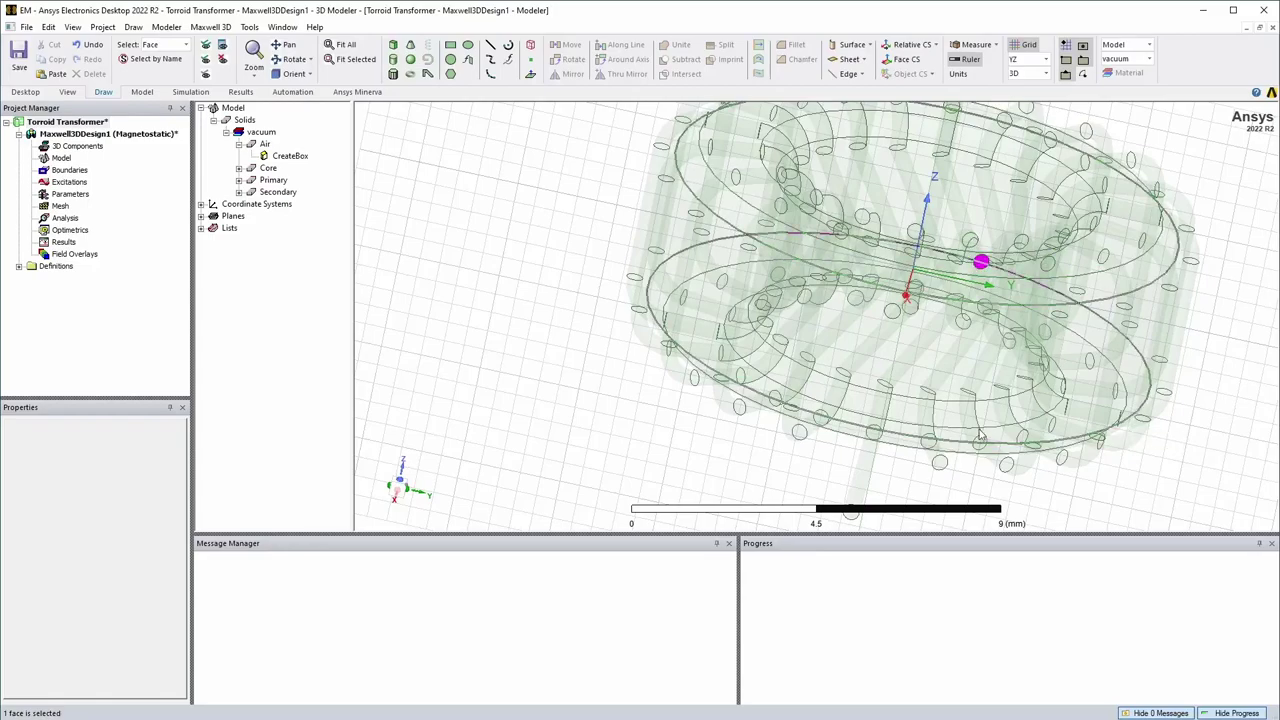
left_click(938, 468, "ctrl")
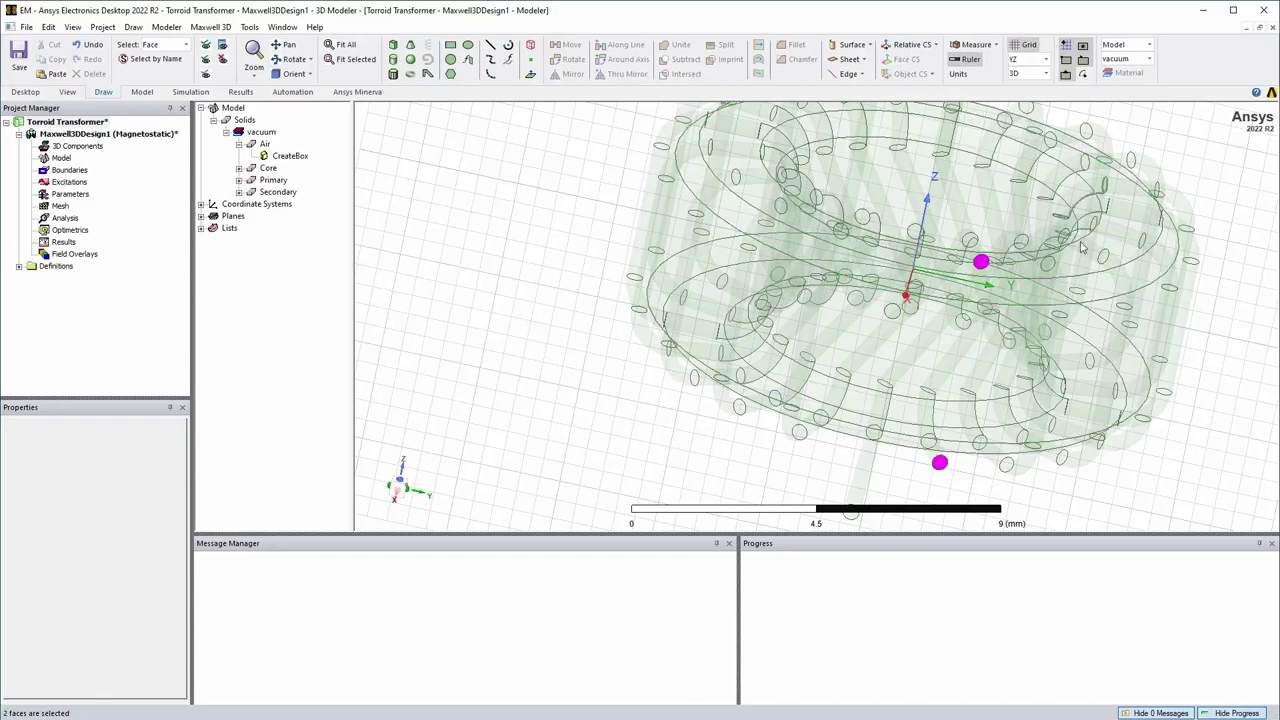
left_click(897, 50)
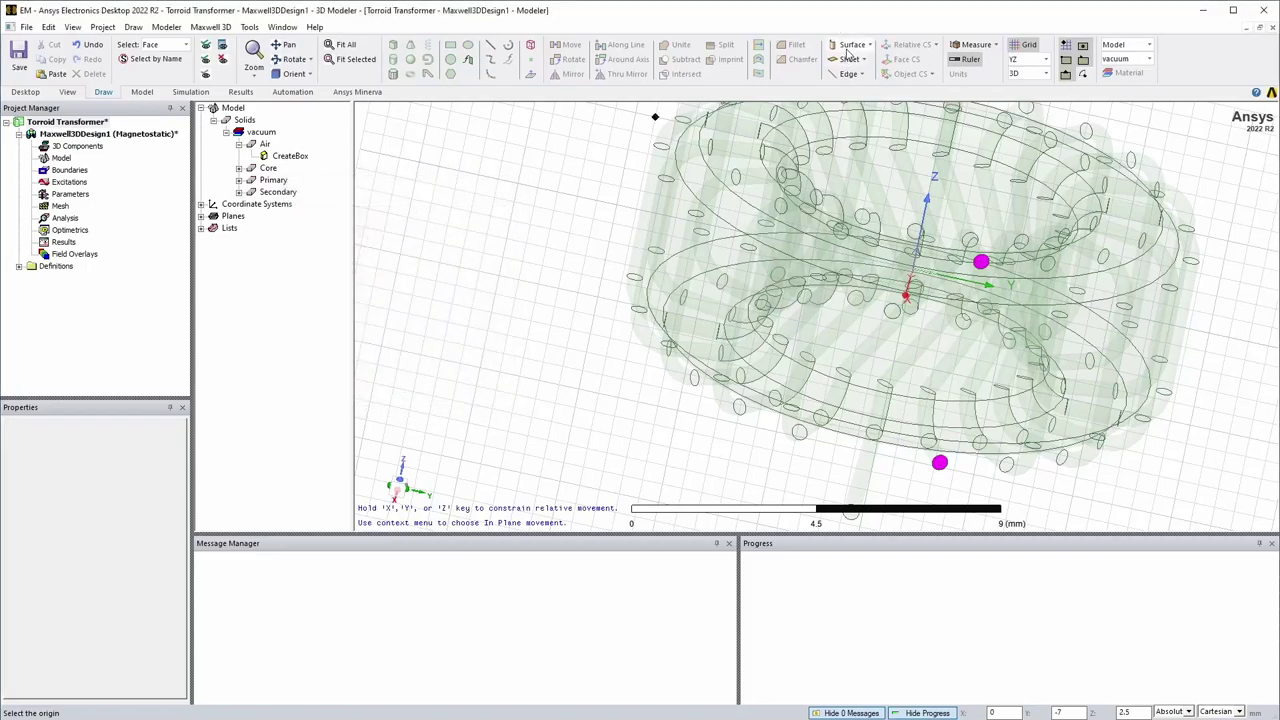
left_click(852, 47)
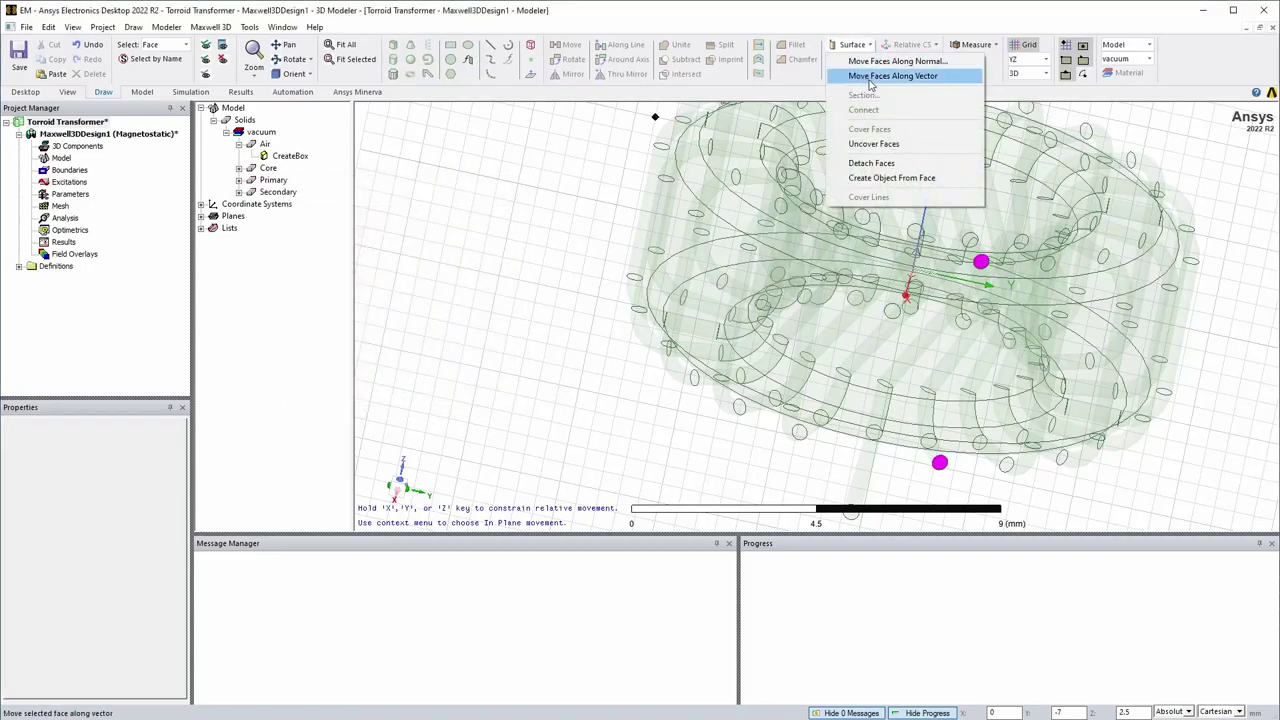
left_click(878, 61)
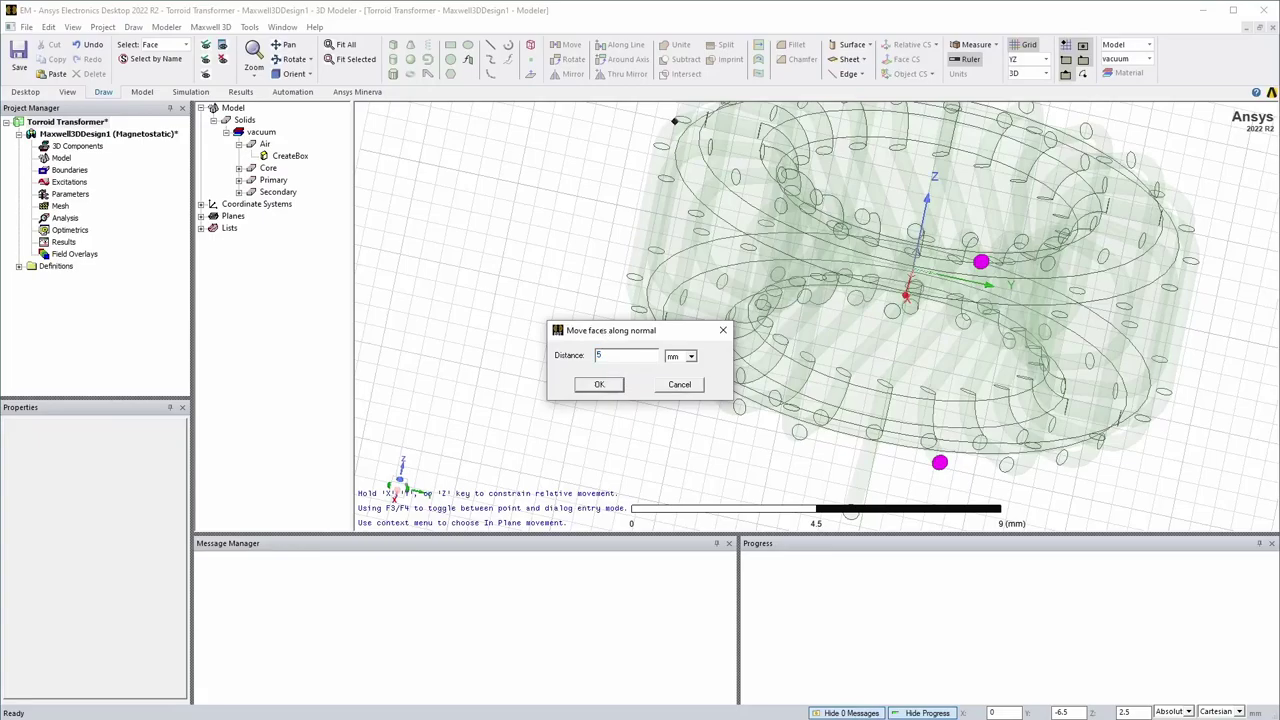
key("F3")
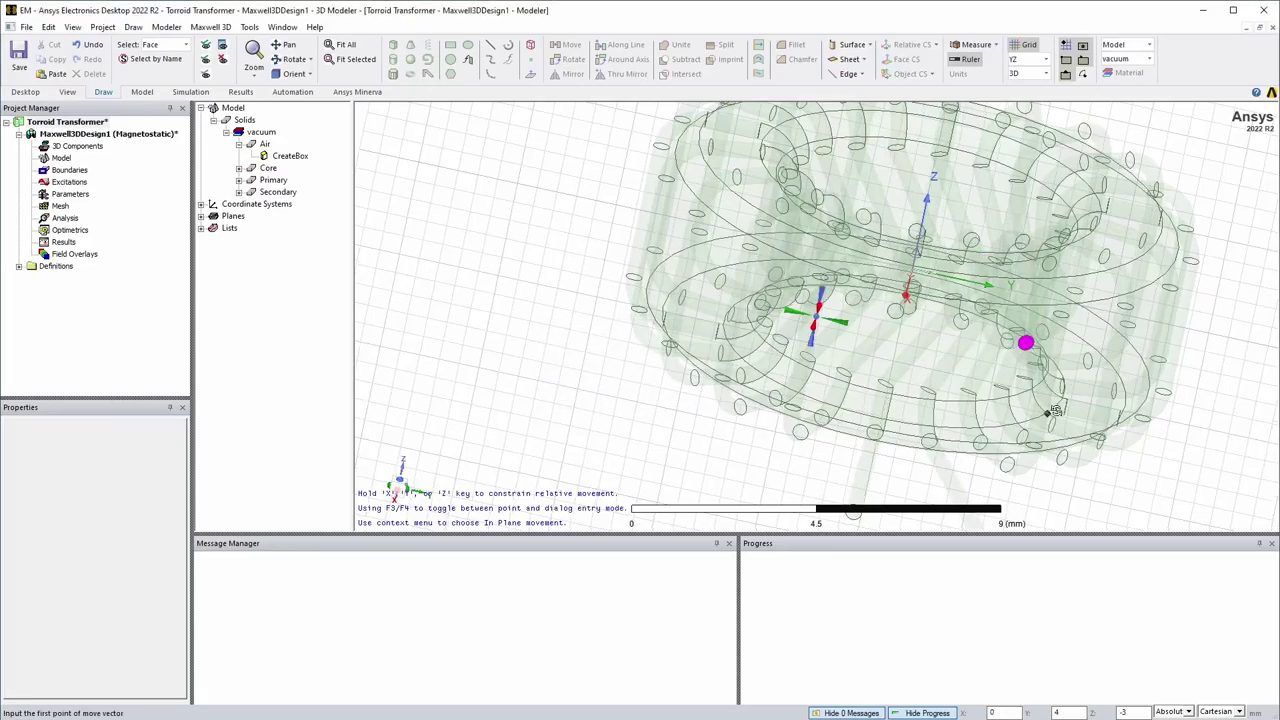
key("Escape")
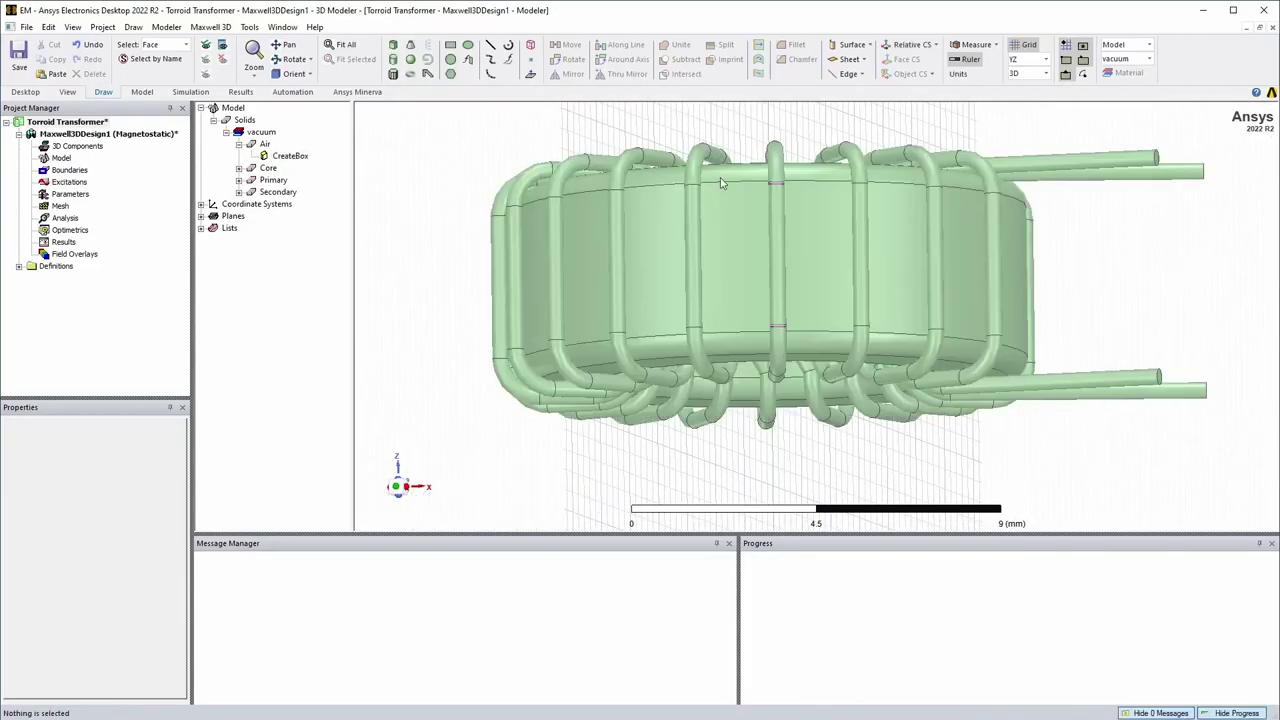
Step: Inspect the Air box extent against the leads, then clear the selection and collapse Air
left_click(800, 230)
left_click(1001, 350)
left_click(727, 350)
mouse_move(727, 350)
left_mouse_down()
mouse_move(769, 354)
mouse_move(746, 354)
left_mouse_up()
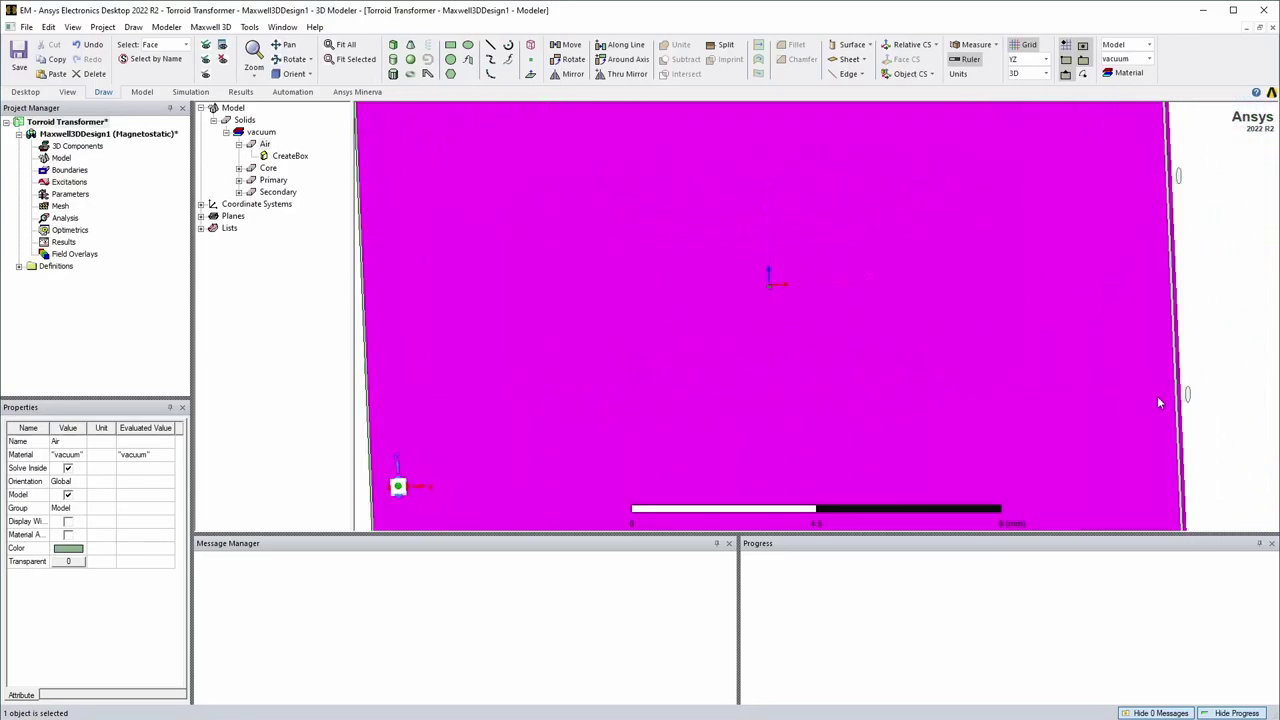
left_click(1241, 285)
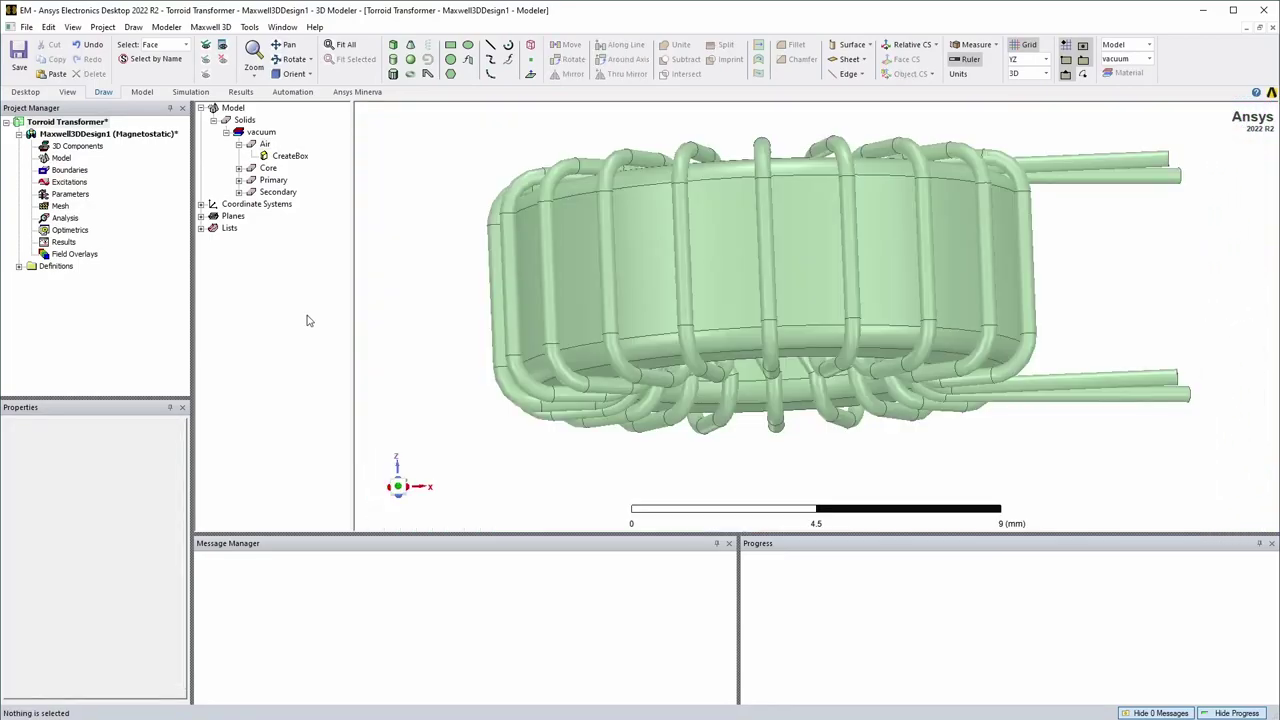
left_click(239, 145)
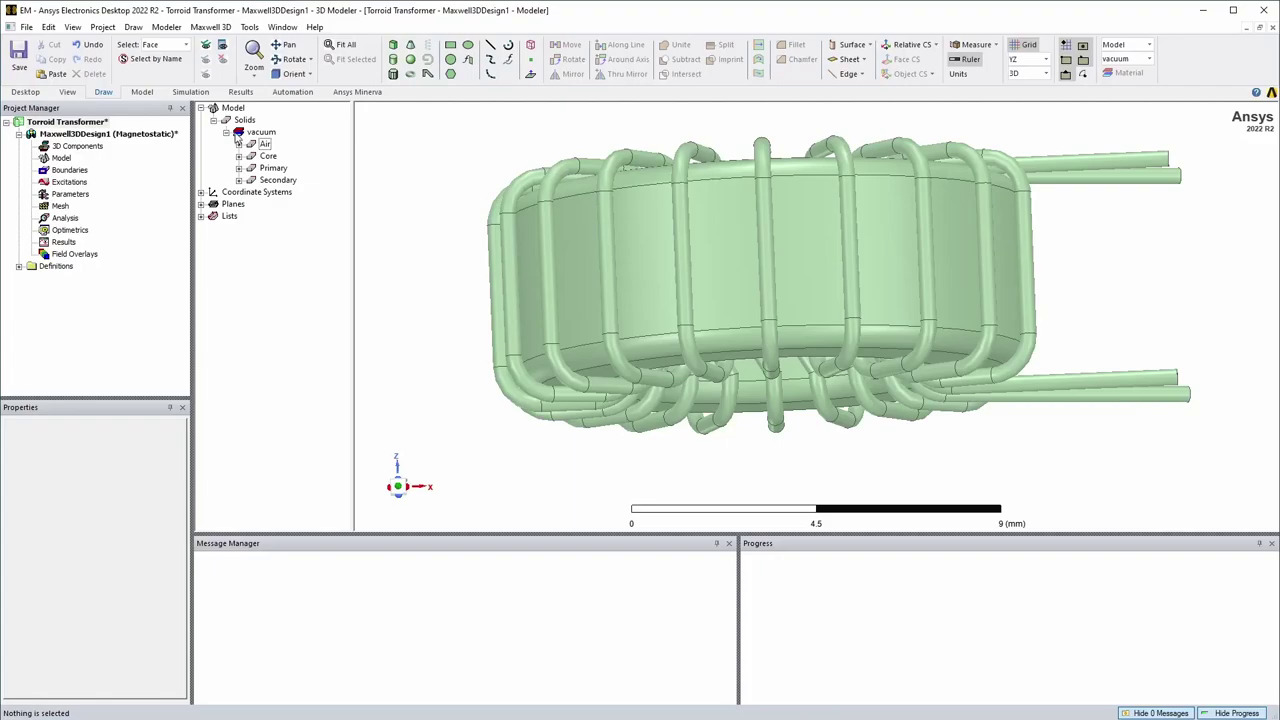
Step: Draw Box1 from corner (-10, -10, -10) mm with dX, dY and dZ all 20 mm
left_click(394, 46)
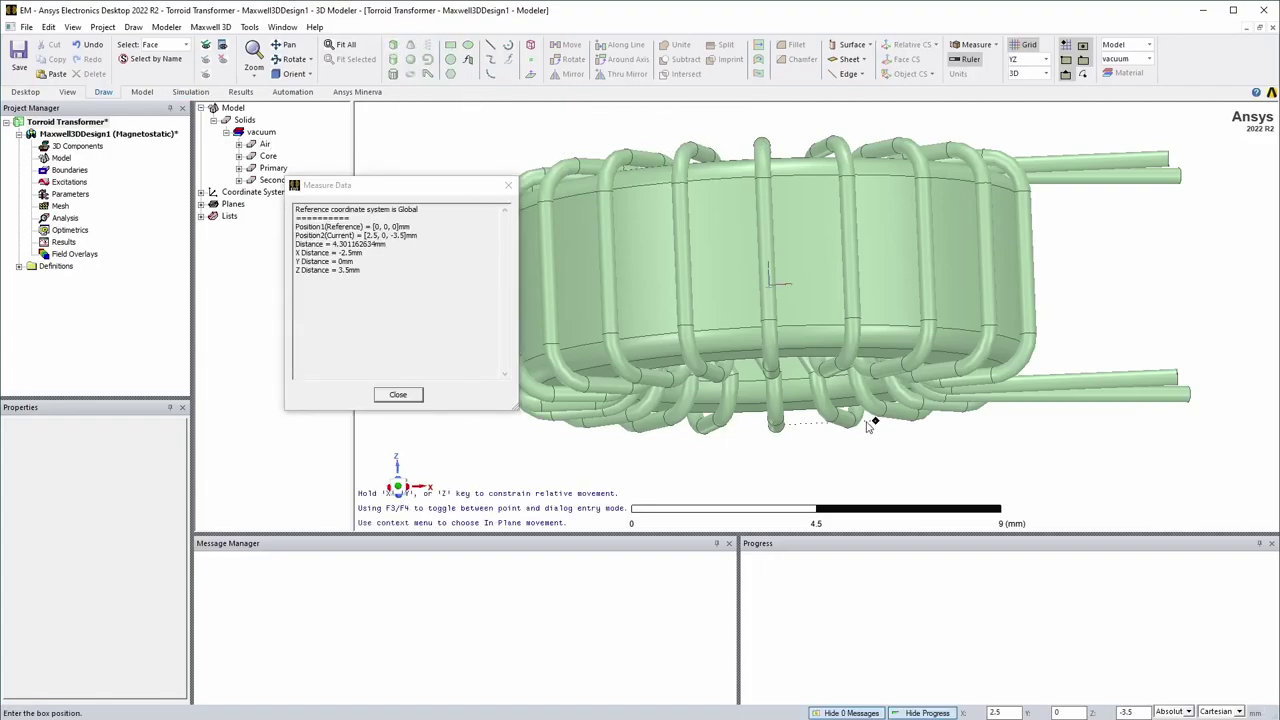
double_click(993, 712)
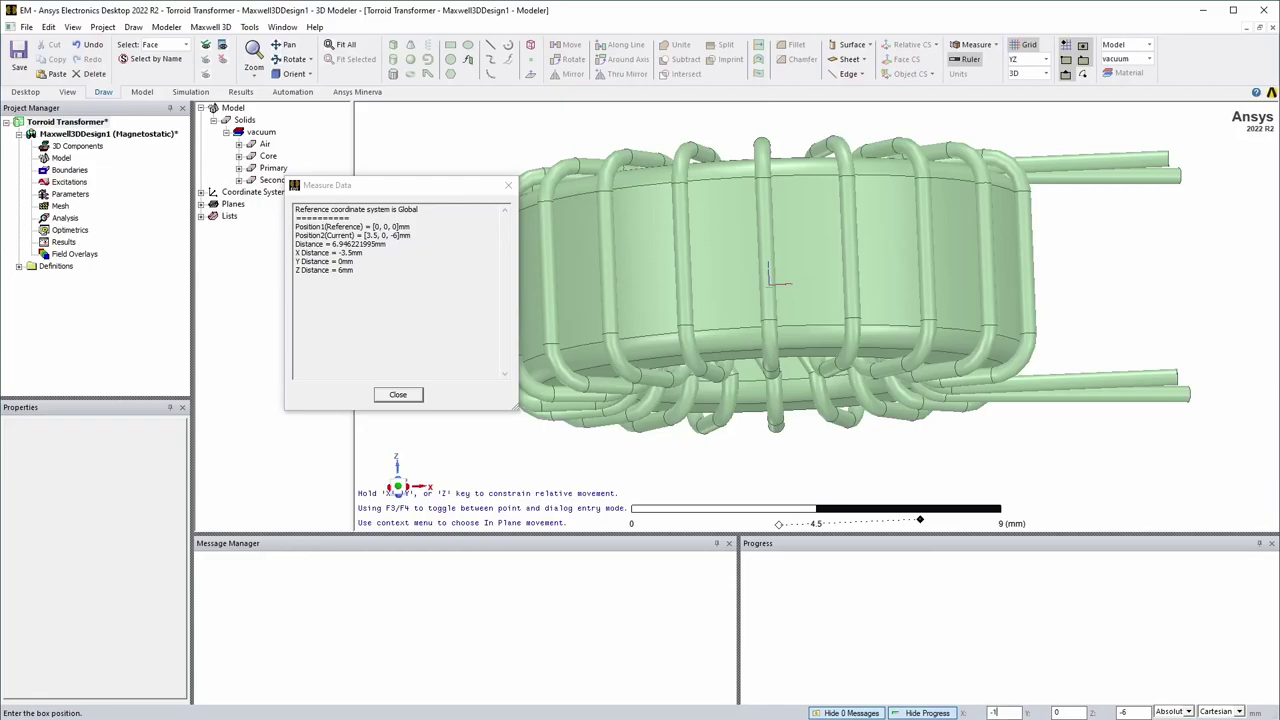
left_click(1056, 712)
key("Tab")
type("-10")
key("Return")
type("20")
left_click(1056, 712)
type("20")
key("Tab")
type("20")
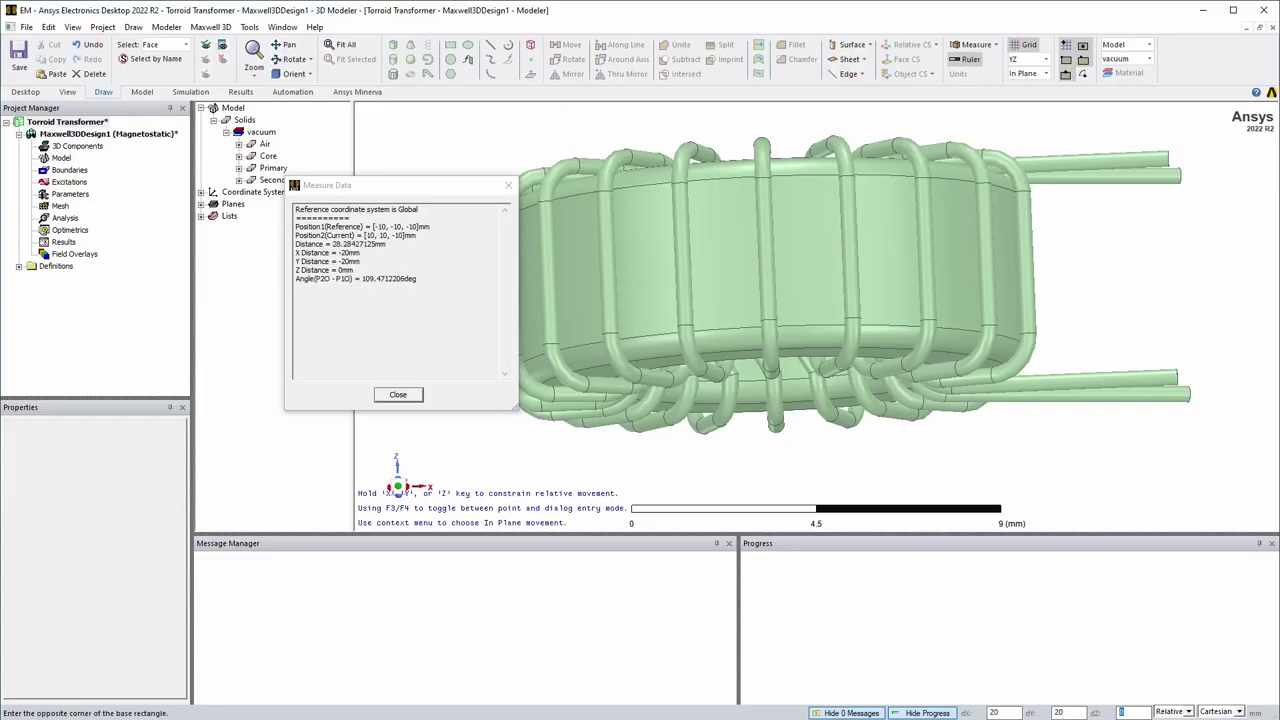
key("Return")
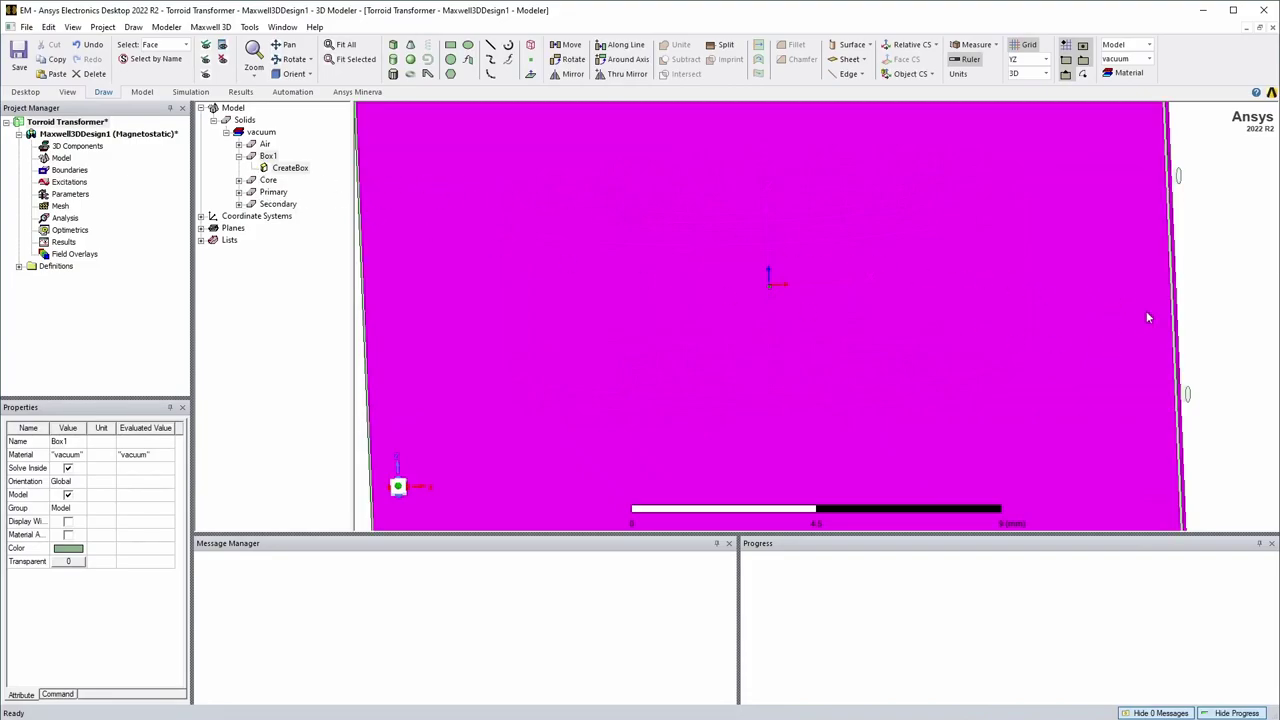
Step: Switch selection to Object mode and intersect Box1 with the Secondary coil
left_click(167, 44)
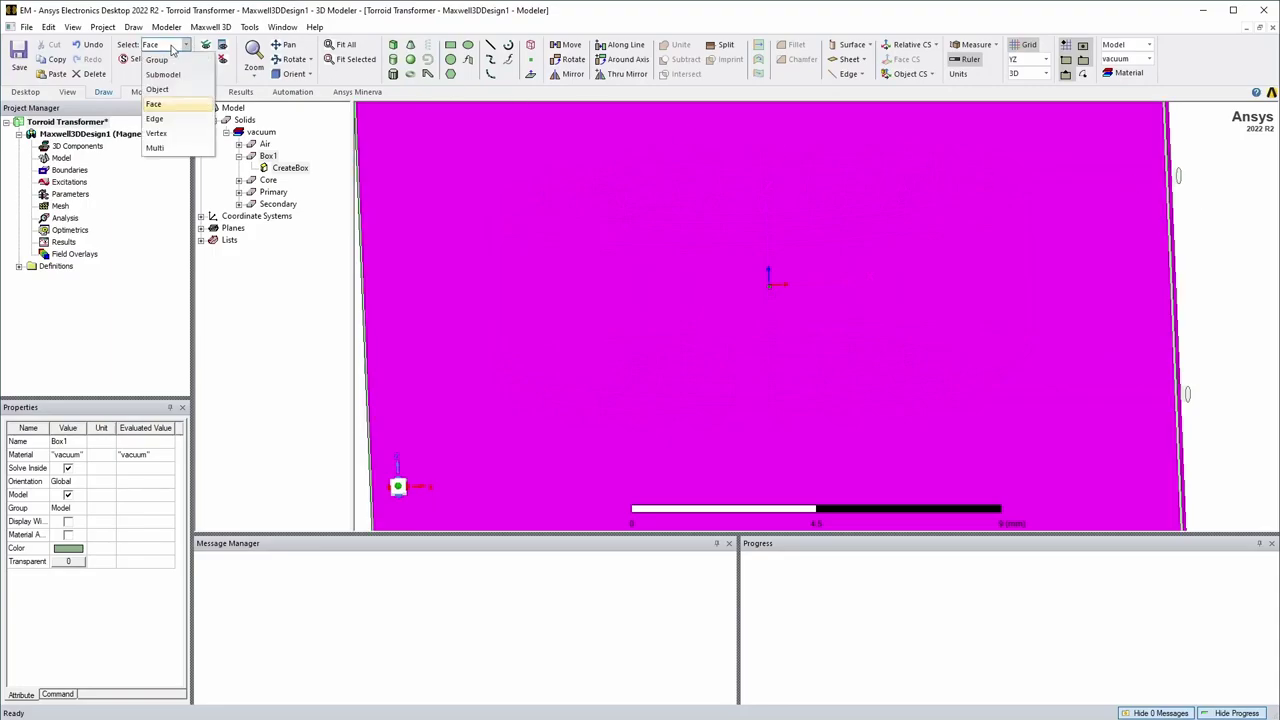
left_click(158, 90)
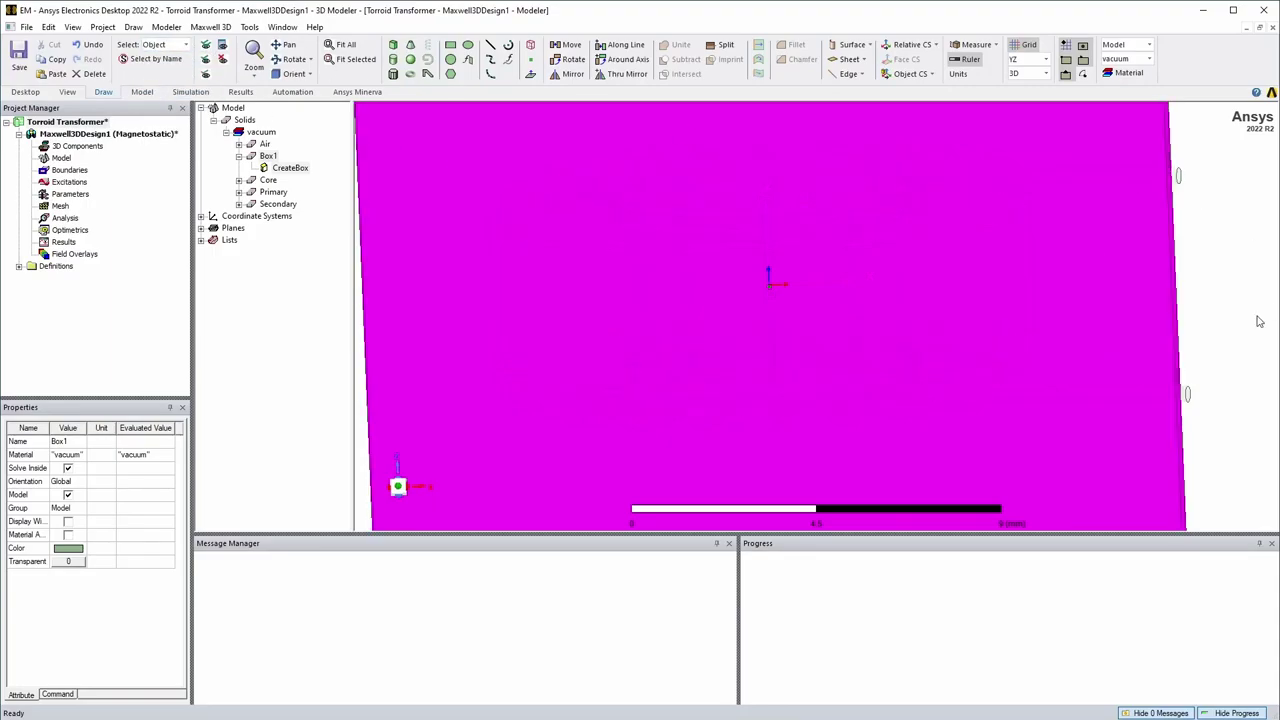
left_click(267, 157)
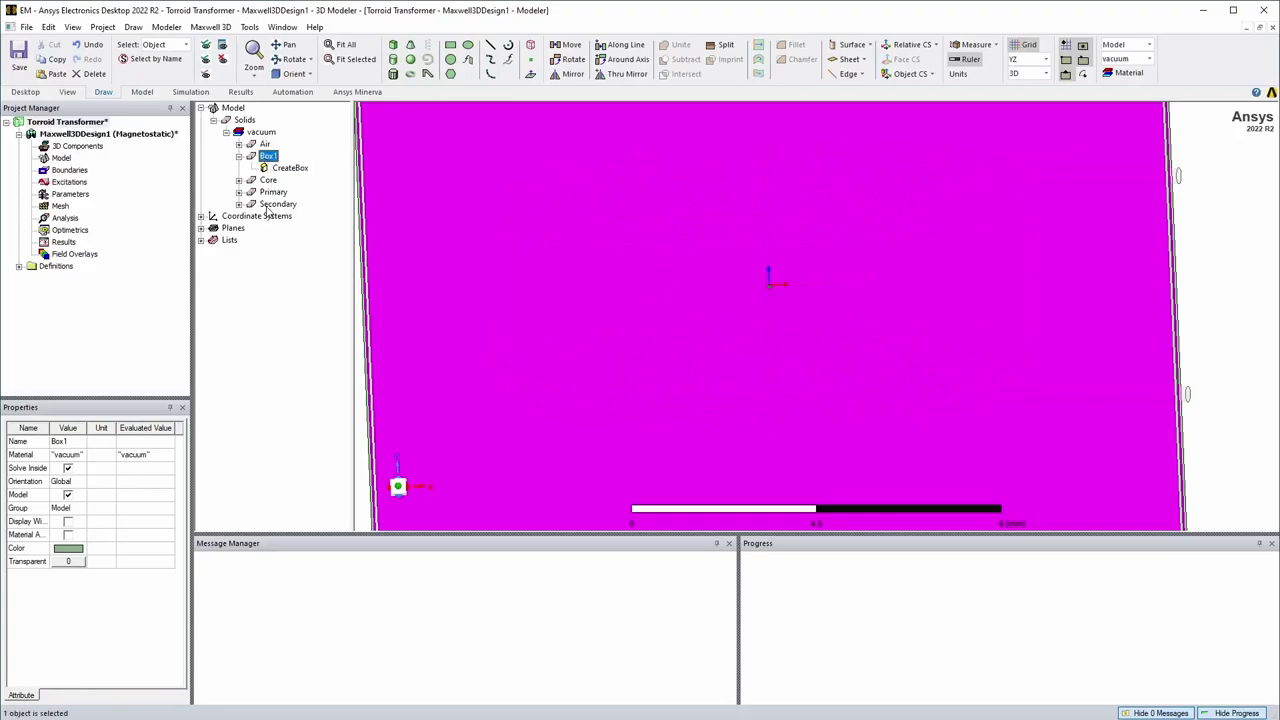
left_click(272, 204, "ctrl")
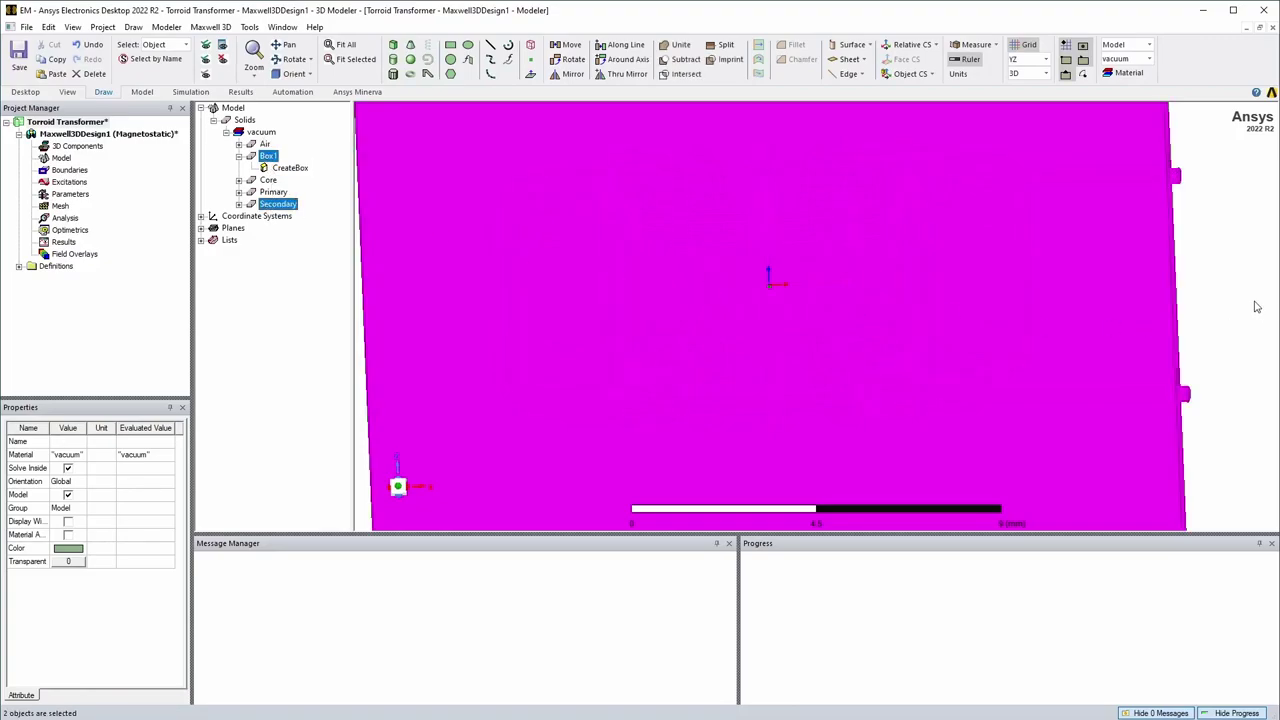
left_click_drag(1221, 321, 1208, 332)
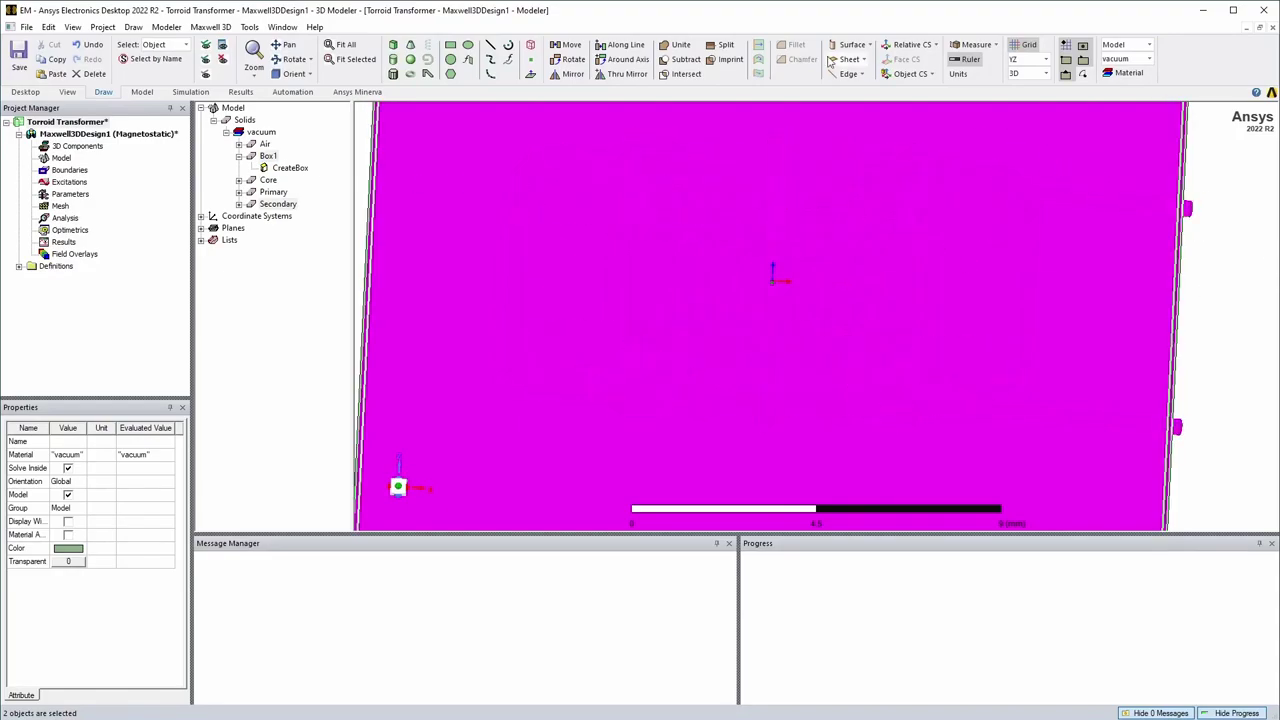
left_click(683, 75)
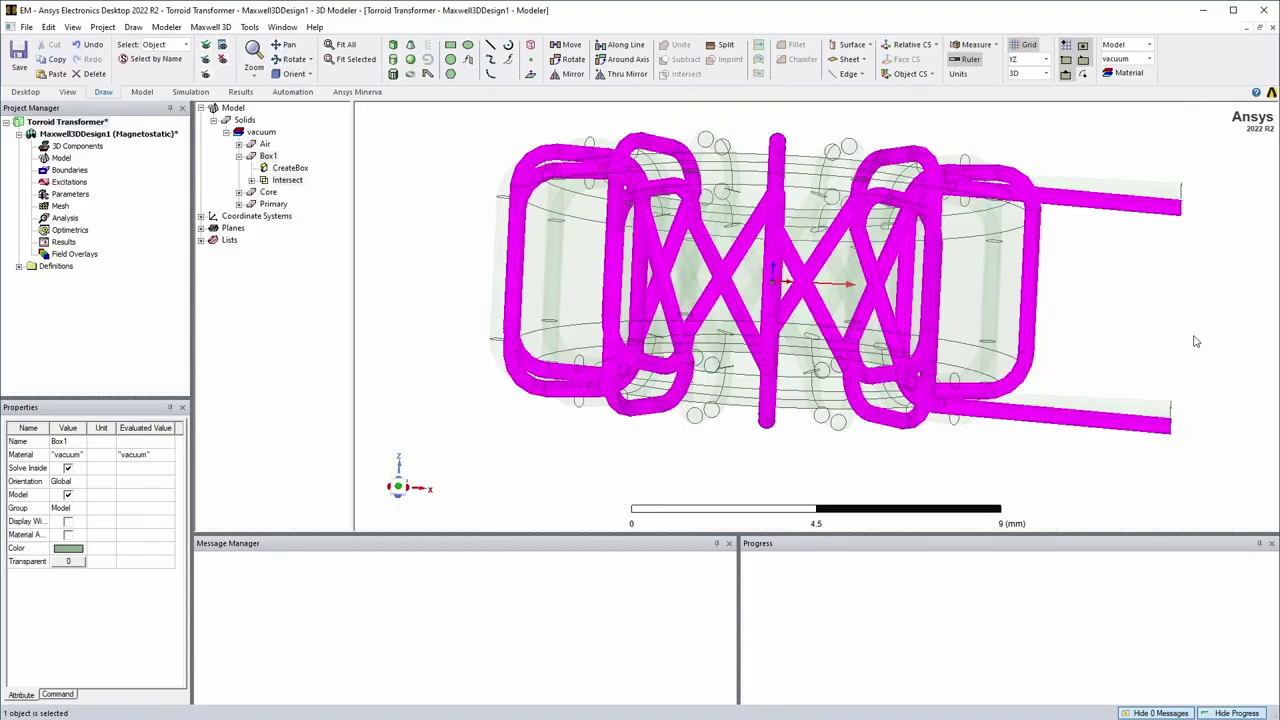
Step: Orbit and zoom to inspect the trimmed Secondary leads against the Air box
left_click_drag(1219, 381, 1203, 390, "alt")
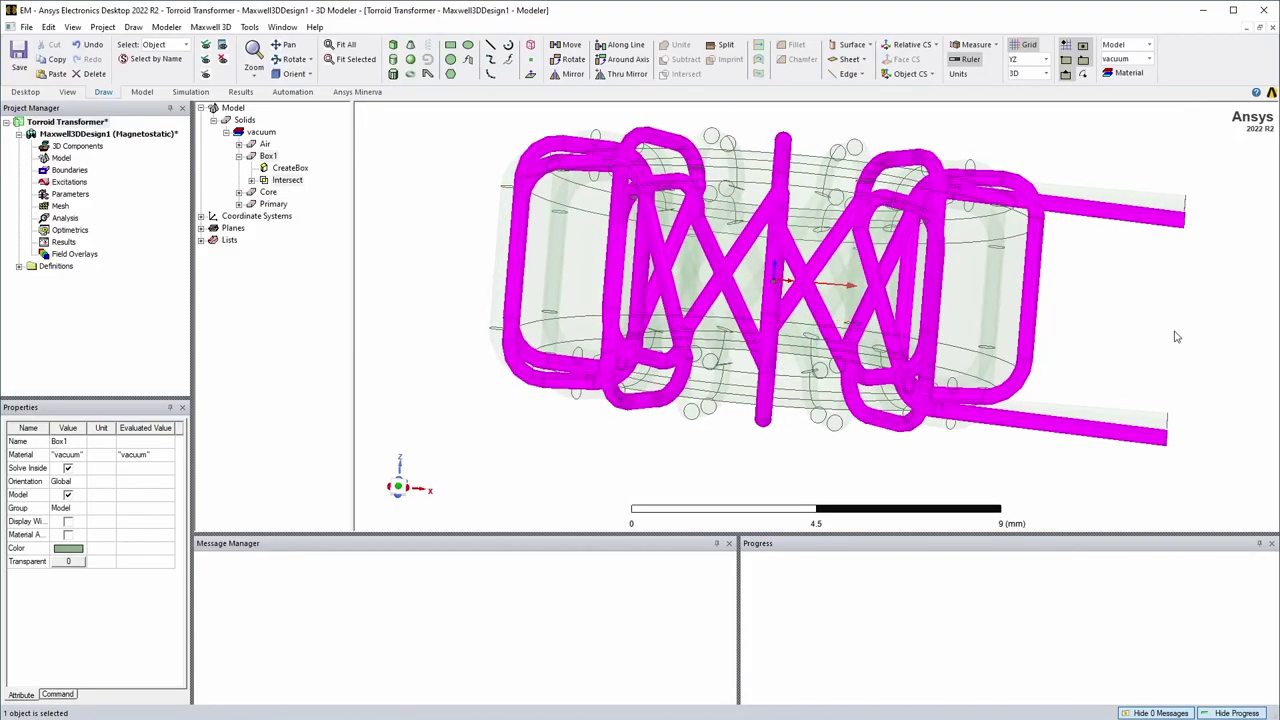
left_click_drag(1213, 323, 1274, 222, "alt")
left_click_drag(816, 315, 905, 326, "alt")
scroll(1018, 400, "up", 5)
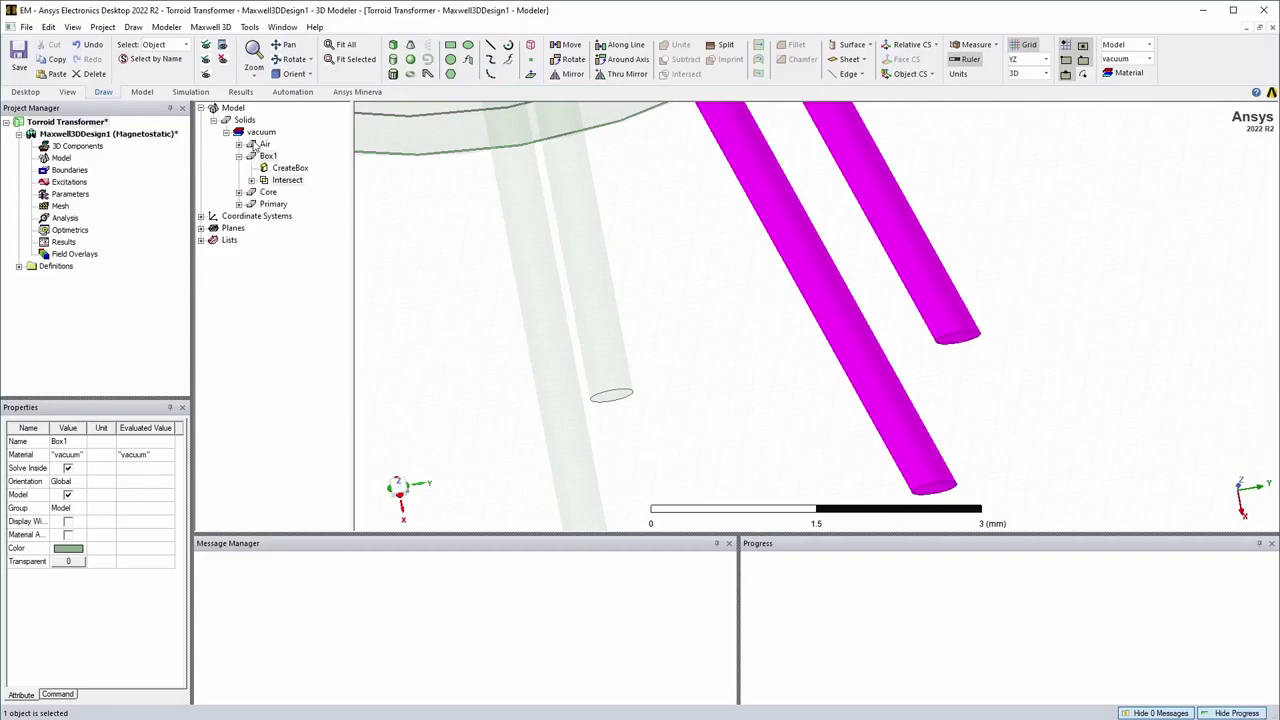
left_click(265, 144)
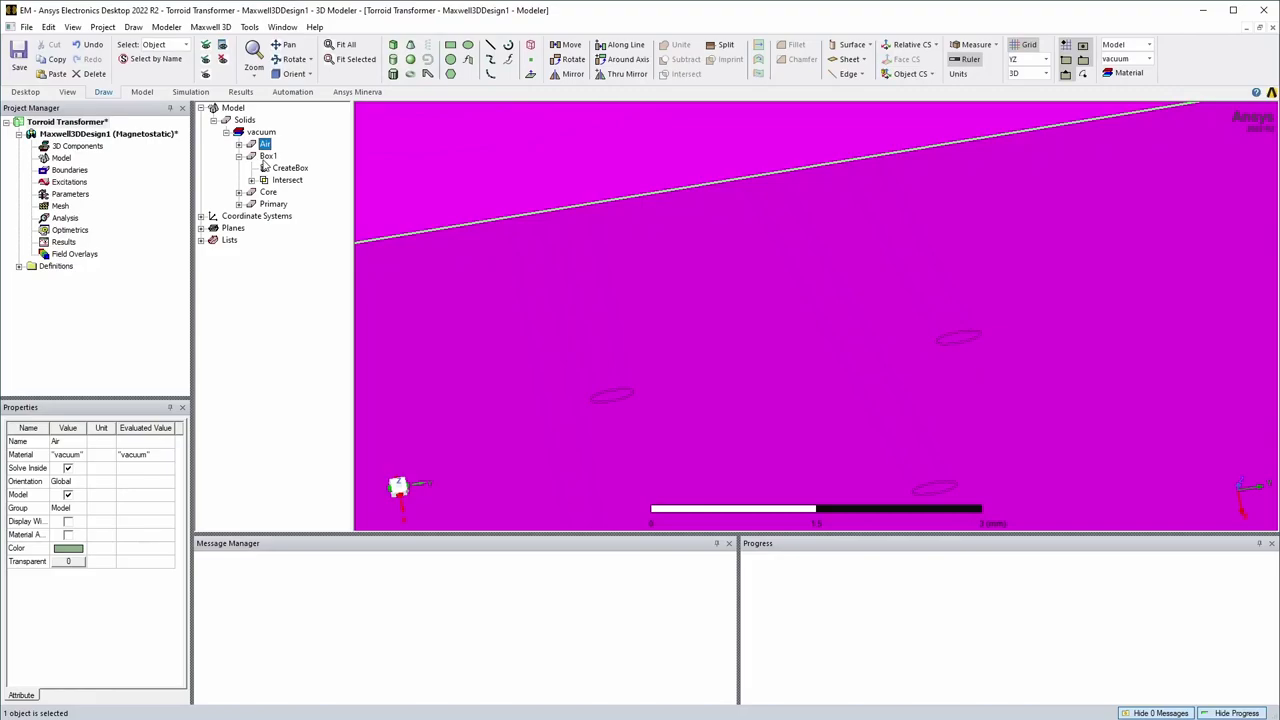
Step: Expand and collapse the Intersect operation's history in the model tree
left_click(251, 181)
left_click(264, 192)
left_click(251, 180)
scroll(1020, 387, "down", 1)
scroll(1020, 387, "down", 4)
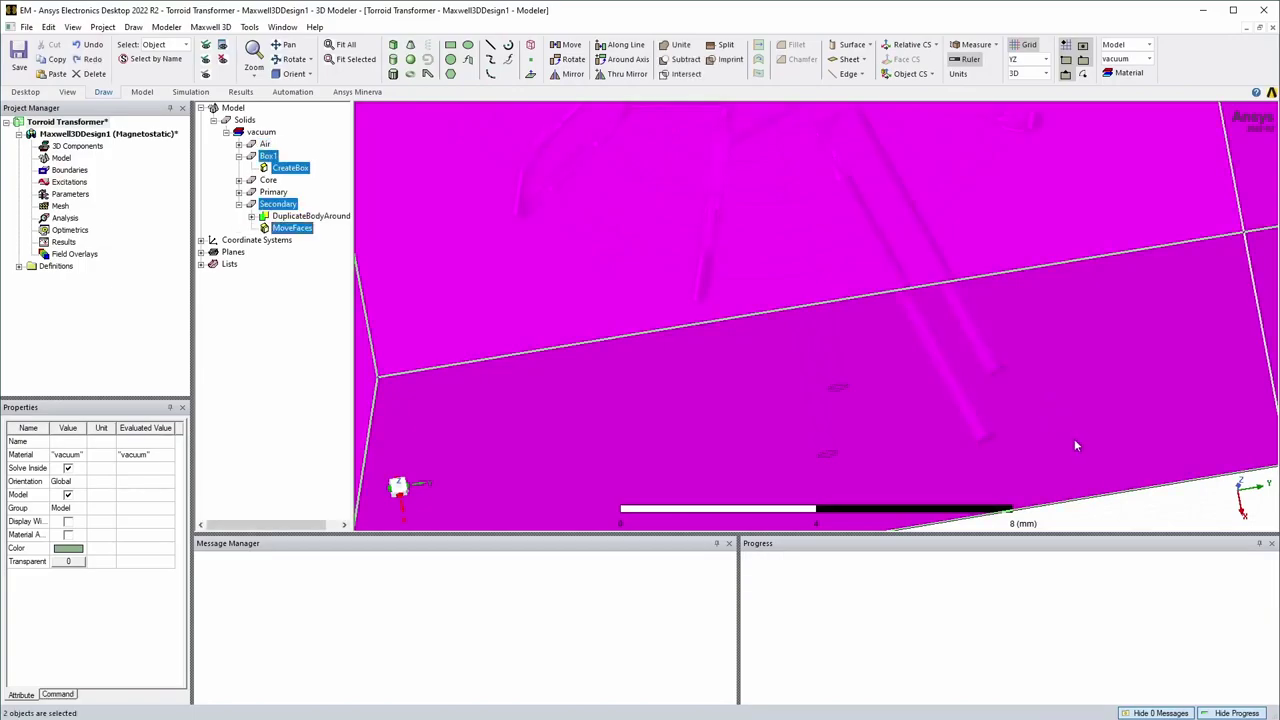
Step: Intersect Secondary with Box1 so the trimmed result keeps the name Secondary
left_click(277, 204)
left_click(267, 157, "ctrl")
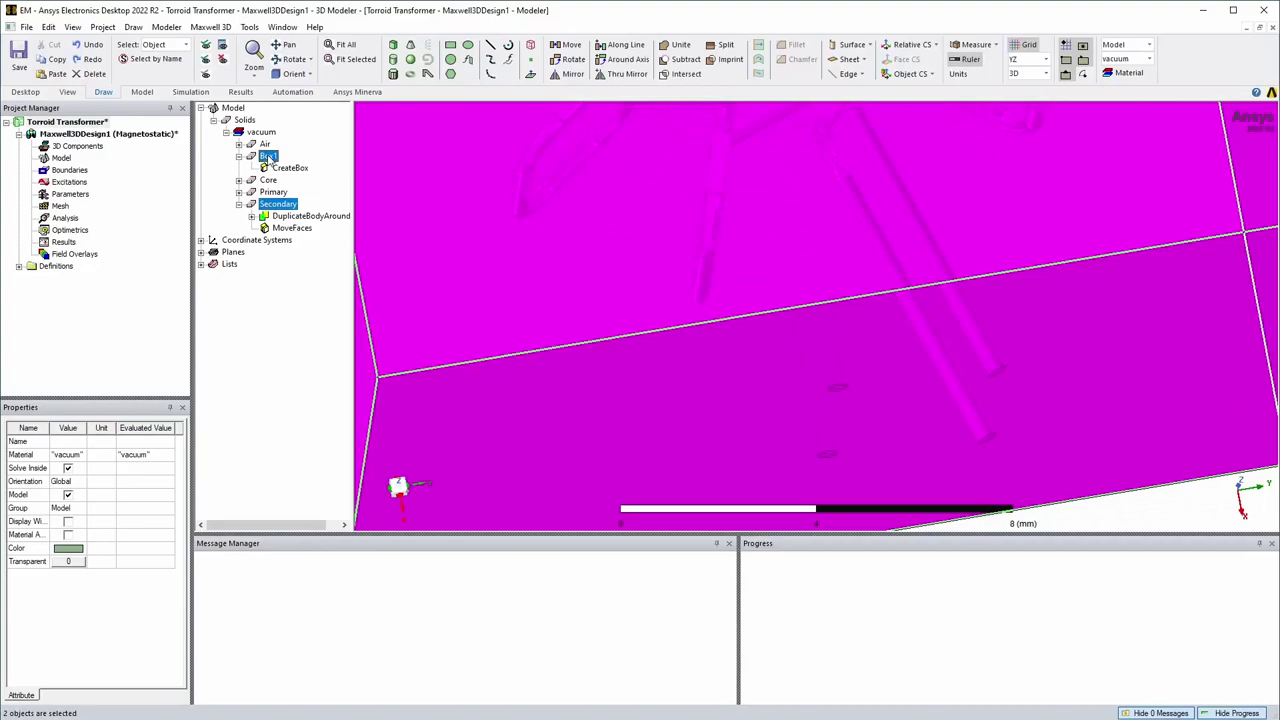
left_click(680, 74)
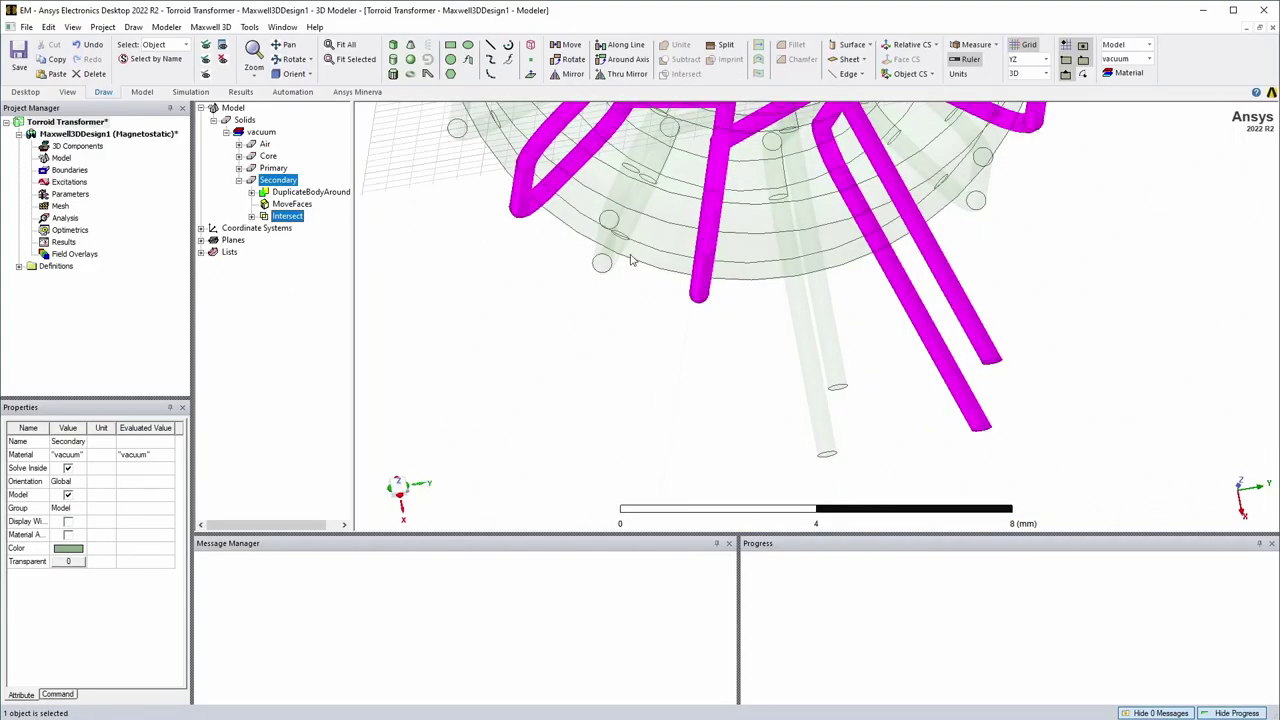
left_click(239, 181)
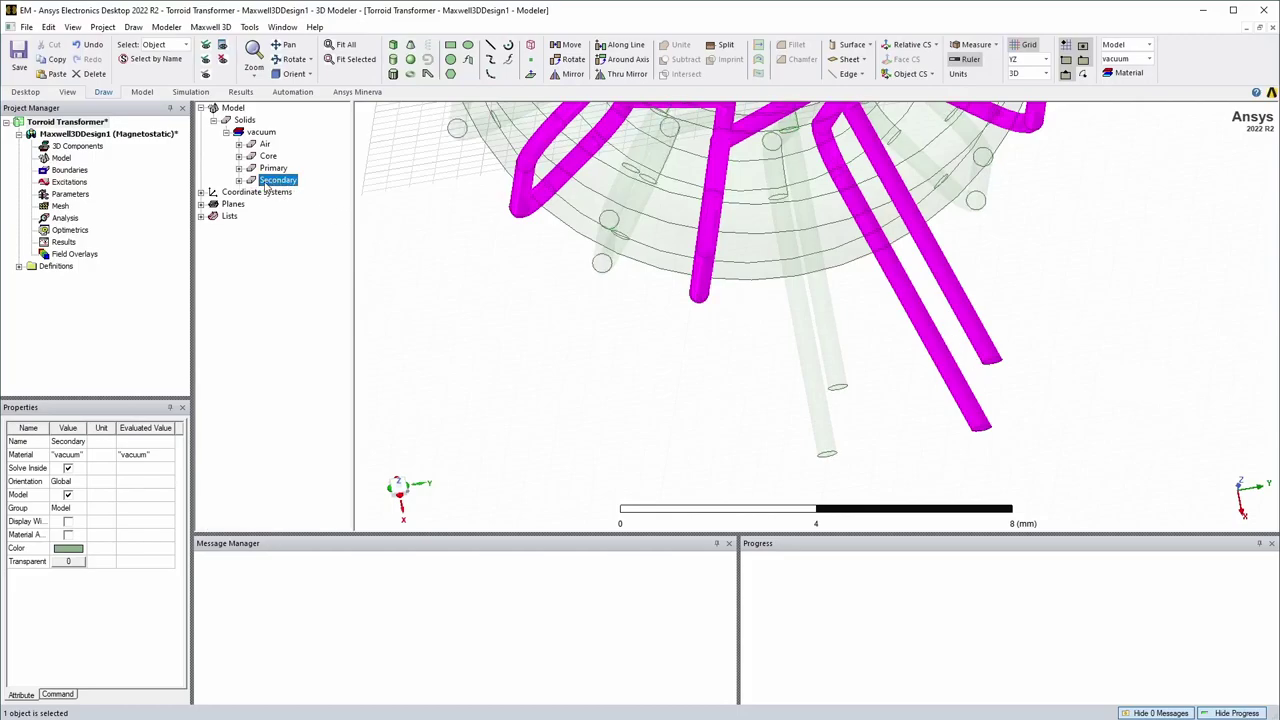
left_click(1093, 430)
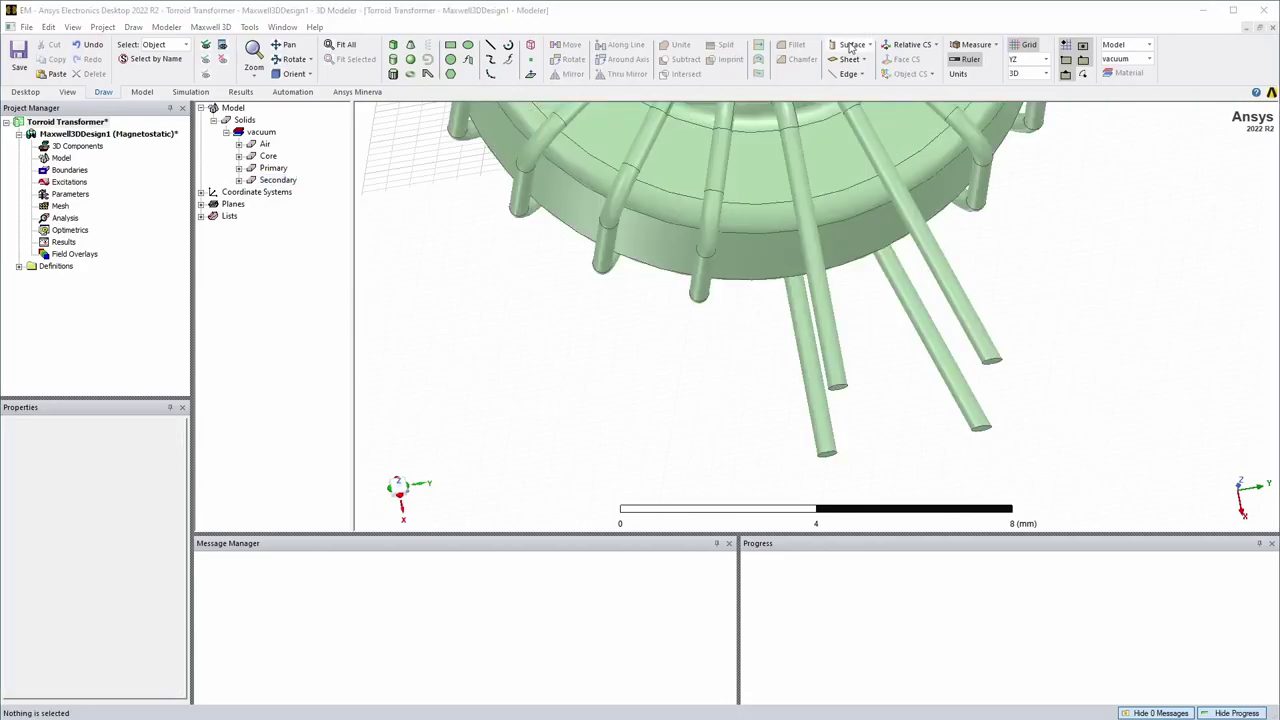
Step: Measure the position of a coil lead-end vertex at (10, 3.037, 2.727) mm
left_click(972, 44)
left_click(985, 60)
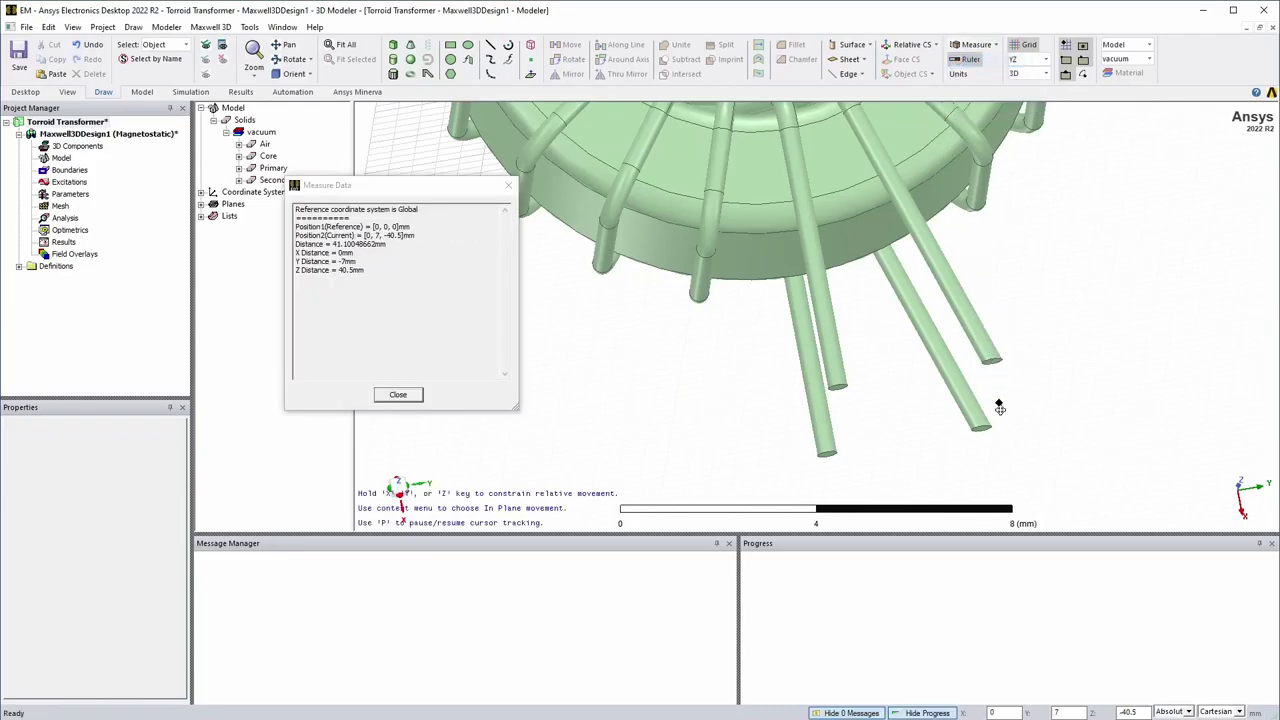
left_click_drag(1003, 405, 1000, 271, "alt")
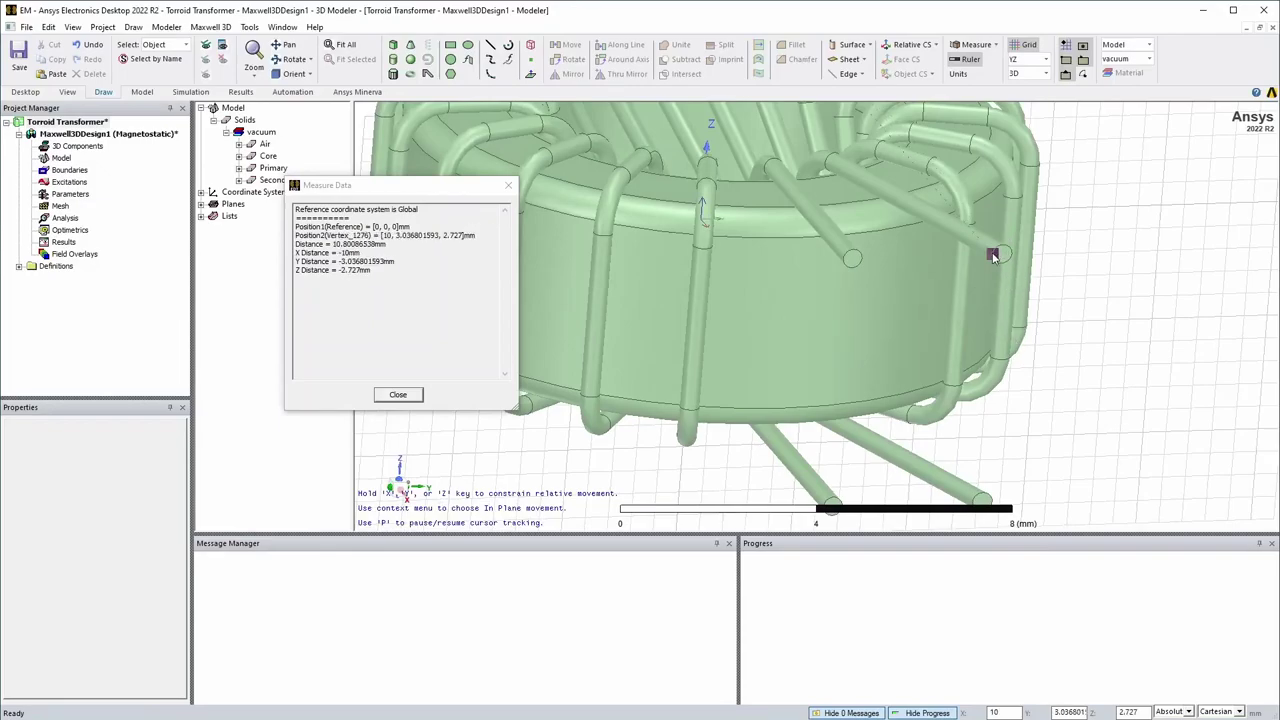
left_click(993, 256)
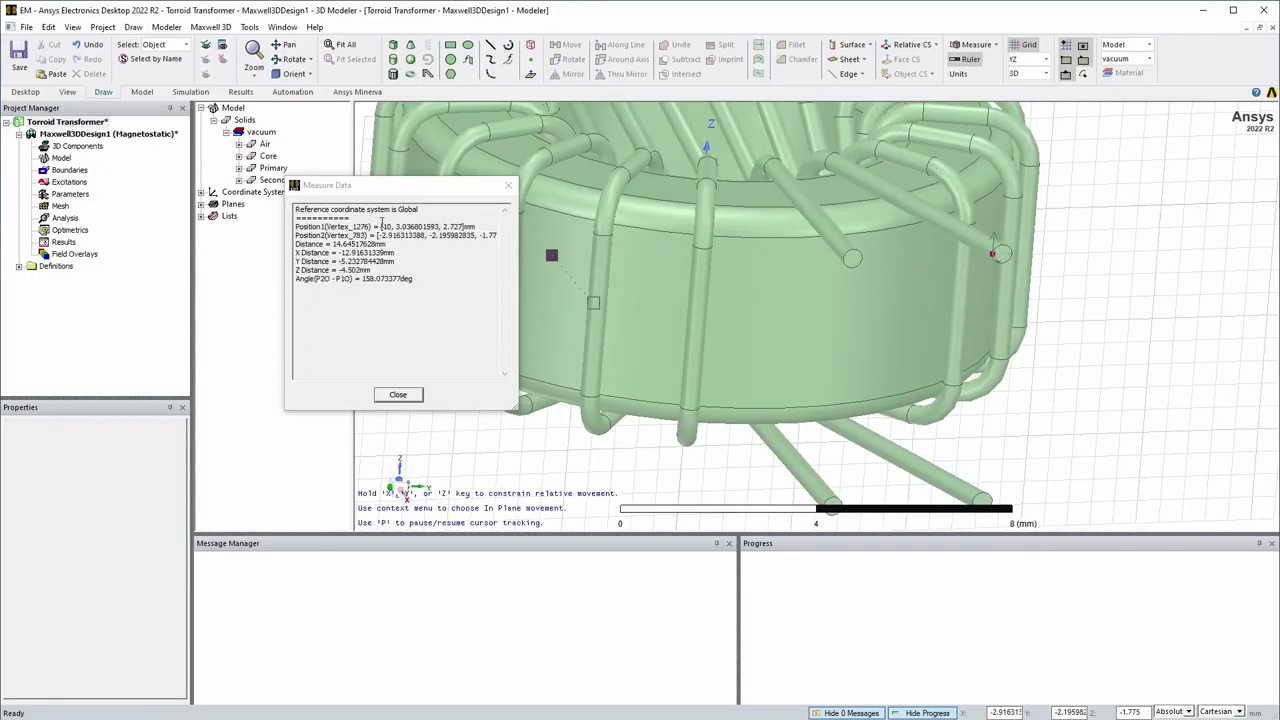